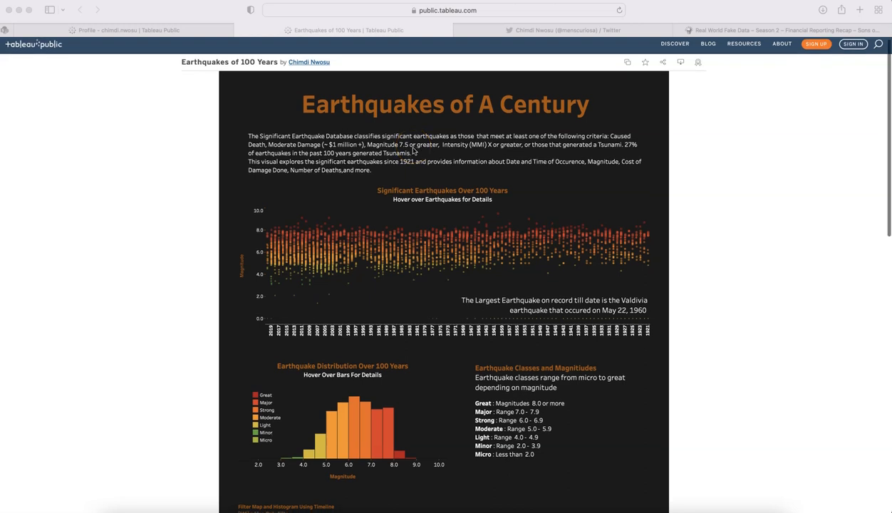
Step: Look over the published Earthquakes of 100 Years dashboard from its title down to the earthquake map and back
{"action": "scroll", "coordinate": [413, 151], "scroll_direction": "down", "scroll_amount": 1}
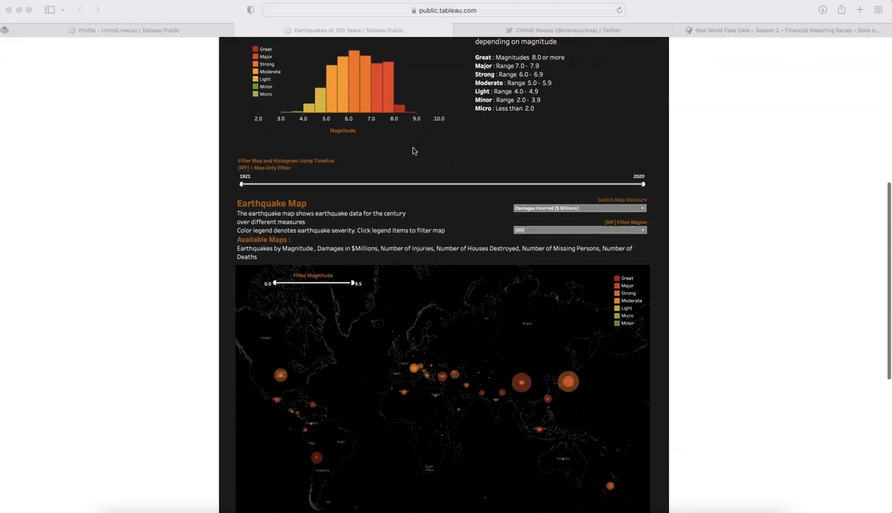
{"action": "scroll", "coordinate": [256, 223], "scroll_direction": "down", "scroll_amount": 2}
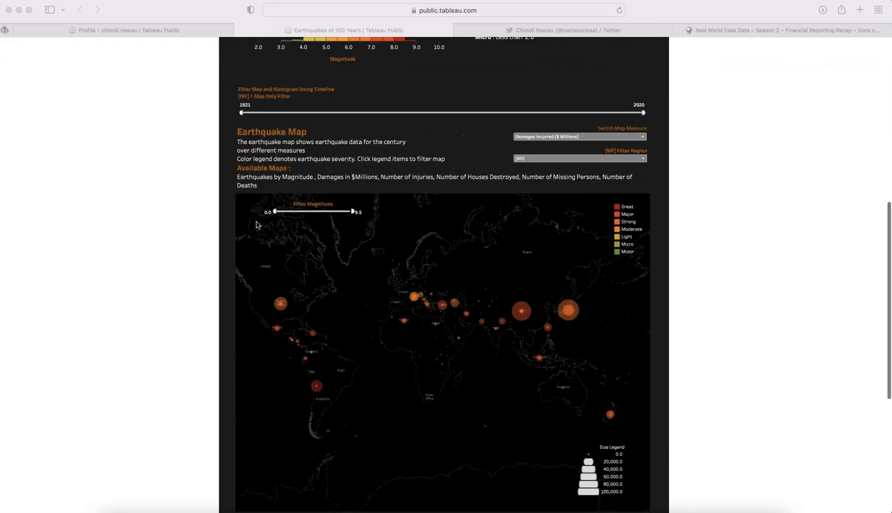
{"action": "scroll", "coordinate": [218, 278], "scroll_direction": "up", "scroll_amount": 8}
{"action": "scroll", "coordinate": [218, 280], "scroll_direction": "up", "scroll_amount": 5}
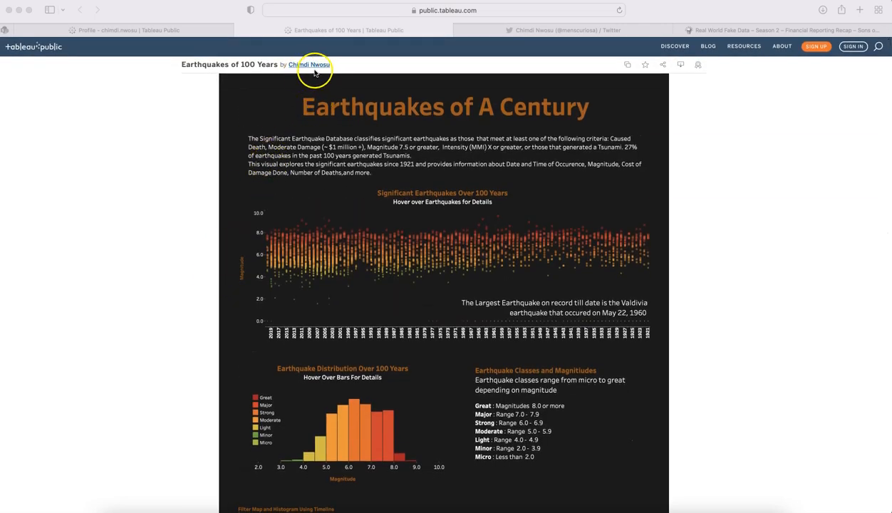
Step: Browse the dashboard author's Tableau Public profile, examining the gallery of visualizations from the oldest to the newest and back
{"action": "left_click", "coordinate": [213, 34]}
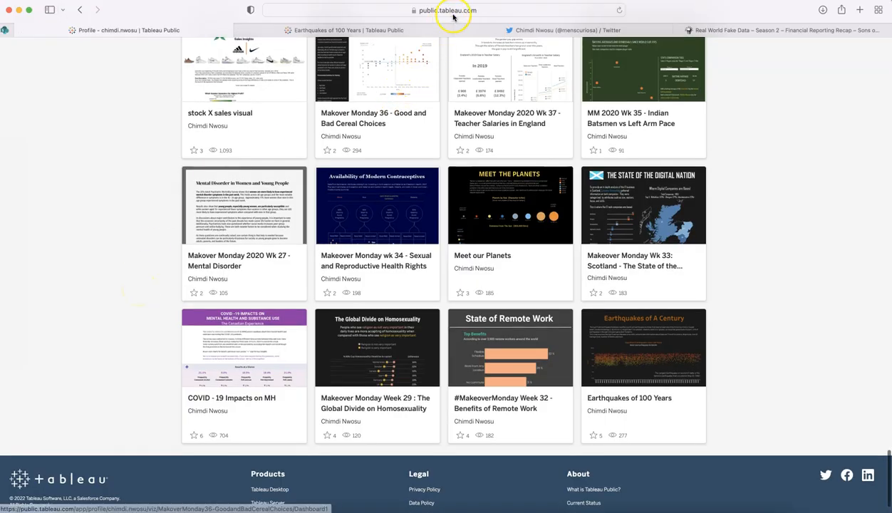
{"action": "scroll", "coordinate": [135, 276], "scroll_direction": "up", "scroll_amount": 1}
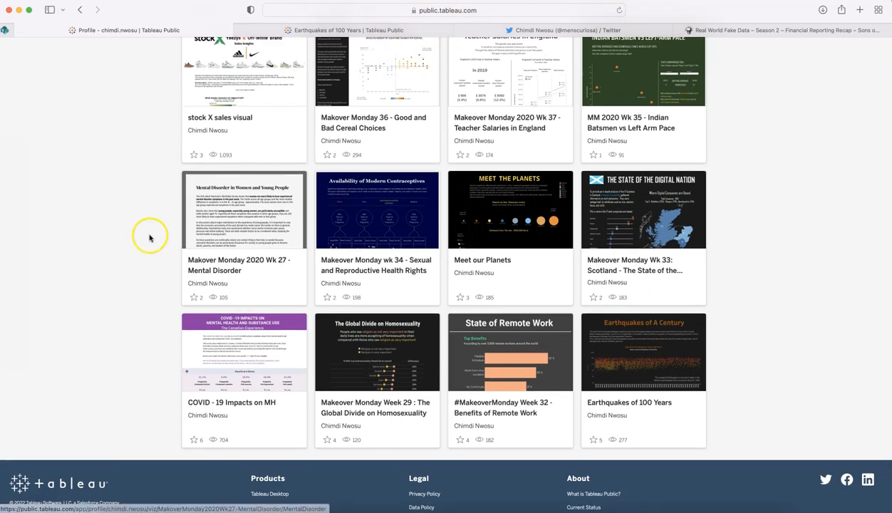
{"action": "scroll", "coordinate": [151, 237], "scroll_direction": "up", "scroll_amount": 2}
{"action": "scroll", "coordinate": [150, 238], "scroll_direction": "up", "scroll_amount": 10}
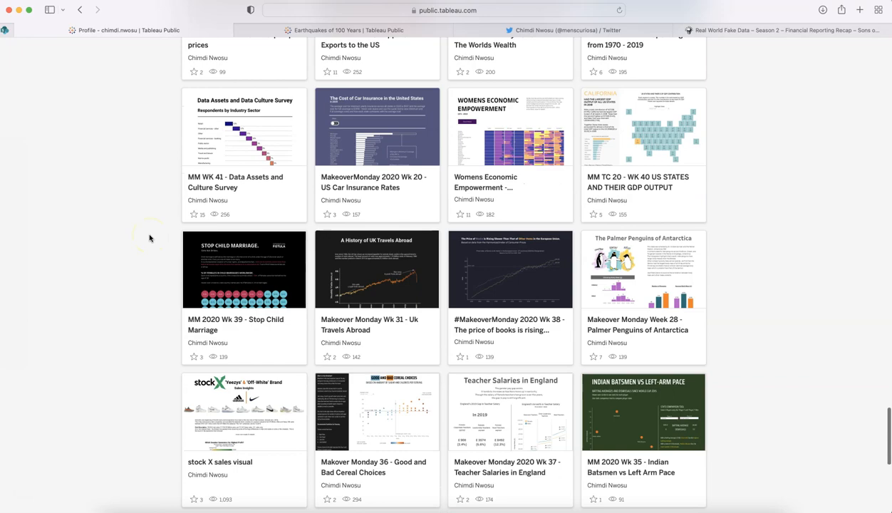
{"action": "scroll", "coordinate": [150, 238], "scroll_direction": "up", "scroll_amount": 15}
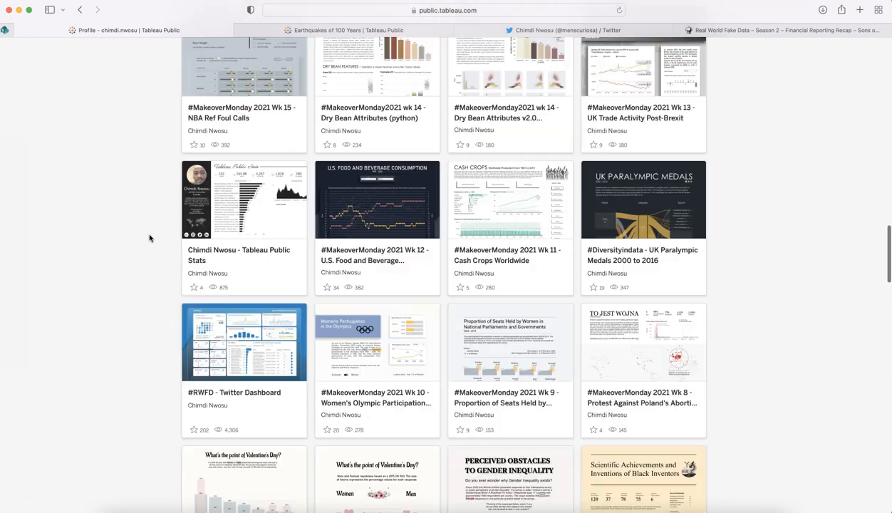
{"action": "scroll", "coordinate": [150, 238], "scroll_direction": "up", "scroll_amount": 5}
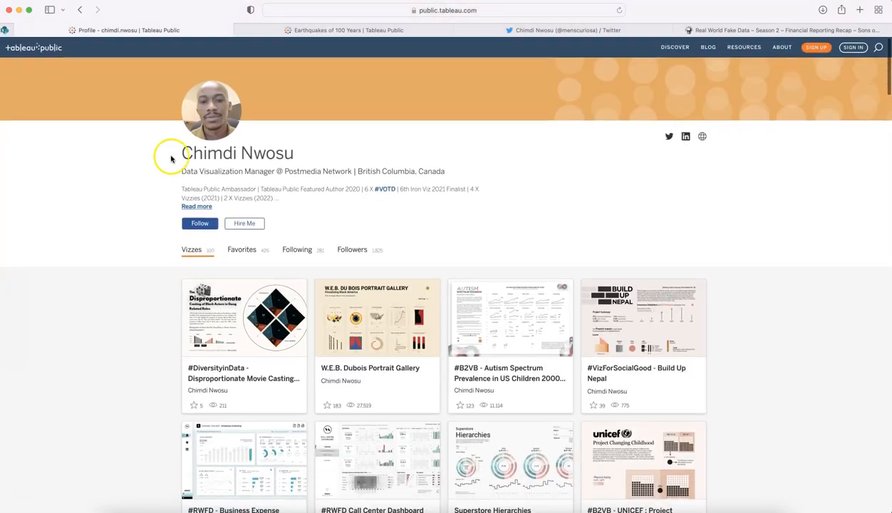
{"action": "scroll", "coordinate": [240, 157], "scroll_direction": "down", "scroll_amount": 15}
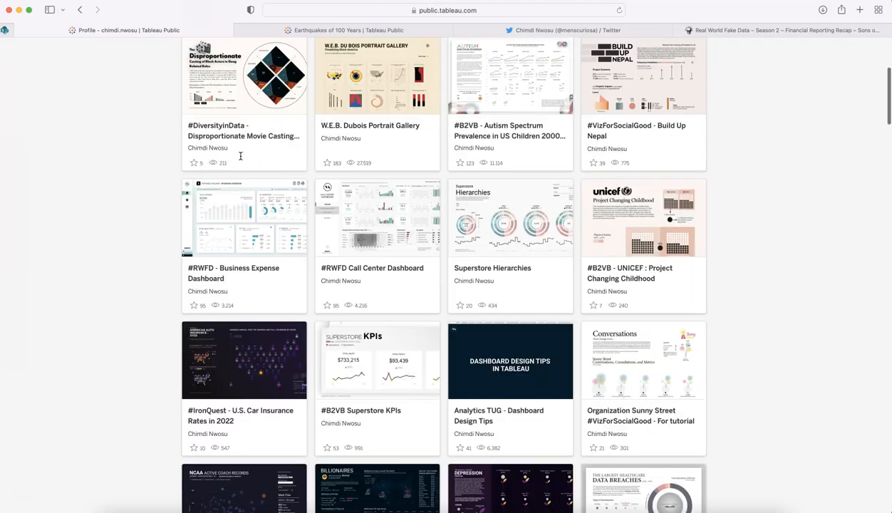
{"action": "scroll", "coordinate": [240, 156], "scroll_direction": "down", "scroll_amount": 15}
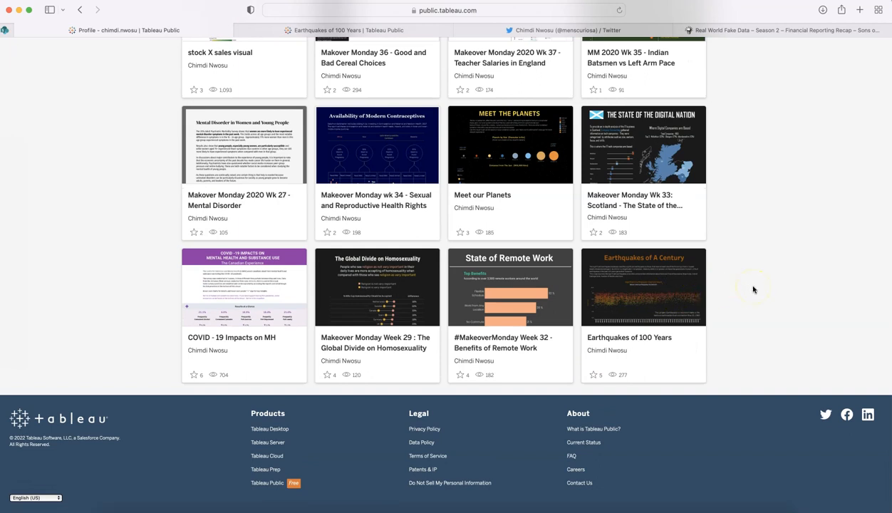
Step: Locate the Earthquakes of 100 Years visualization in the profile gallery and return to its already open page
{"action": "left_click", "coordinate": [678, 305]}
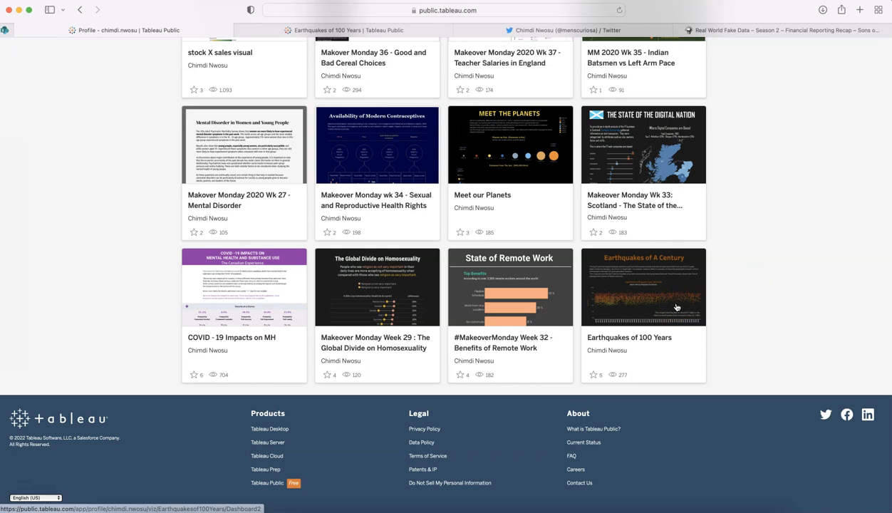
{"action": "left_click", "coordinate": [380, 31]}
{"action": "left_click", "coordinate": [169, 260]}
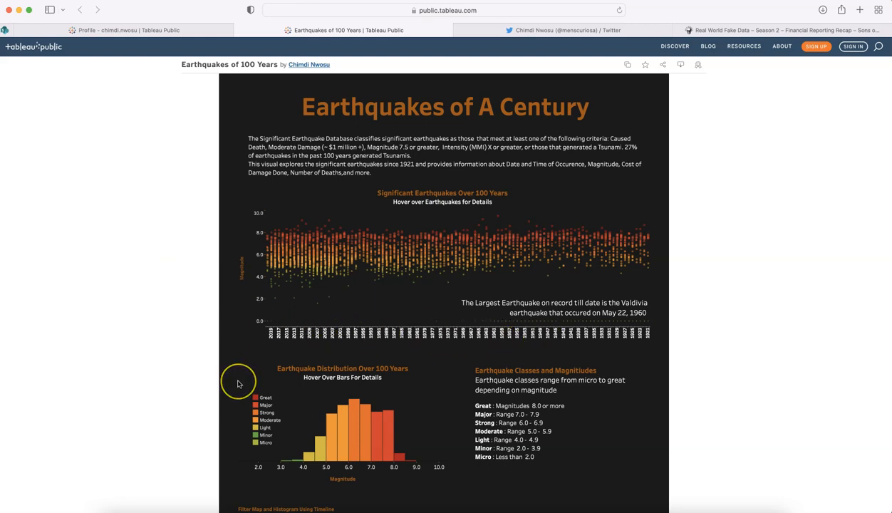
Step: Examine the dashboard's introductory text, the yearly earthquake scatter plot and the magnitude distribution histogram
{"action": "scroll", "coordinate": [238, 384], "scroll_direction": "down", "scroll_amount": 4}
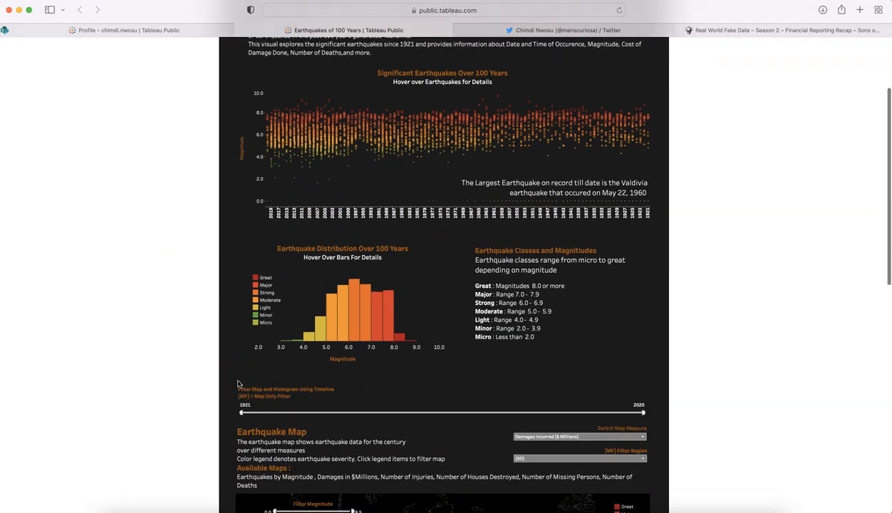
{"action": "scroll", "coordinate": [238, 384], "scroll_direction": "up", "scroll_amount": 3}
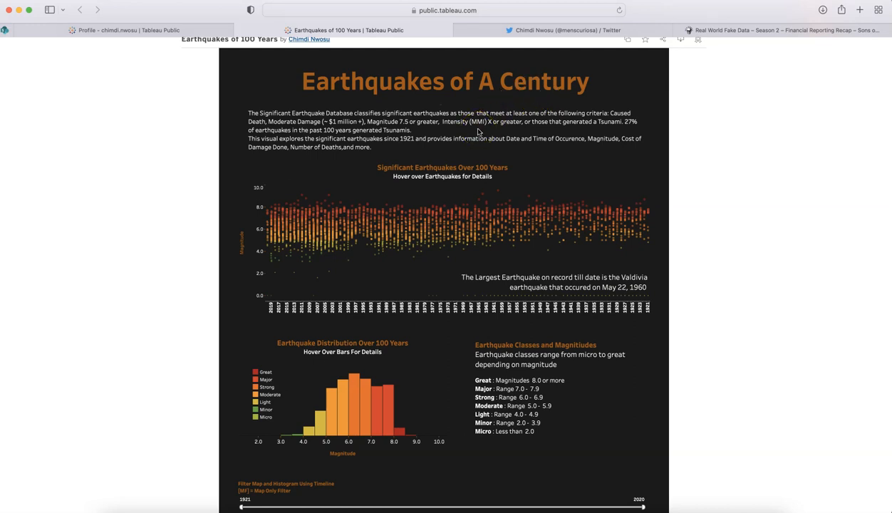
{"action": "scroll", "coordinate": [300, 299], "scroll_direction": "down", "scroll_amount": 4}
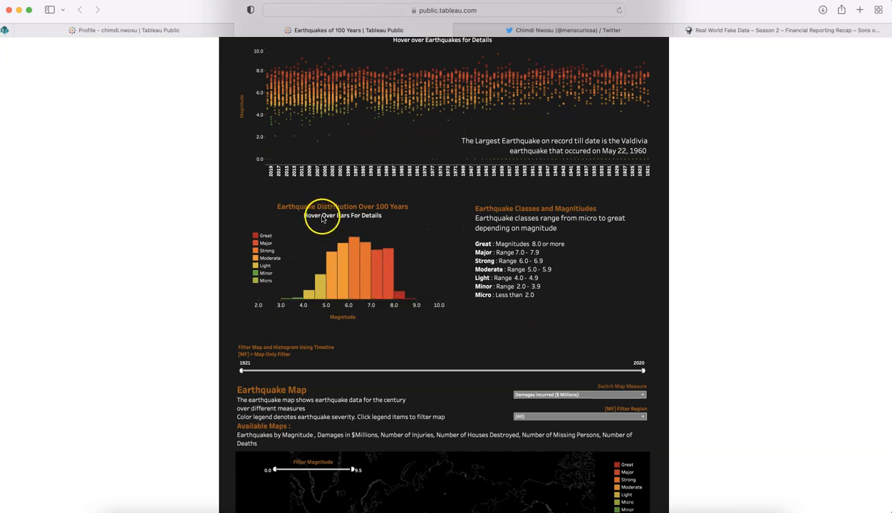
{"action": "mouse_move", "coordinate": [352, 249]}
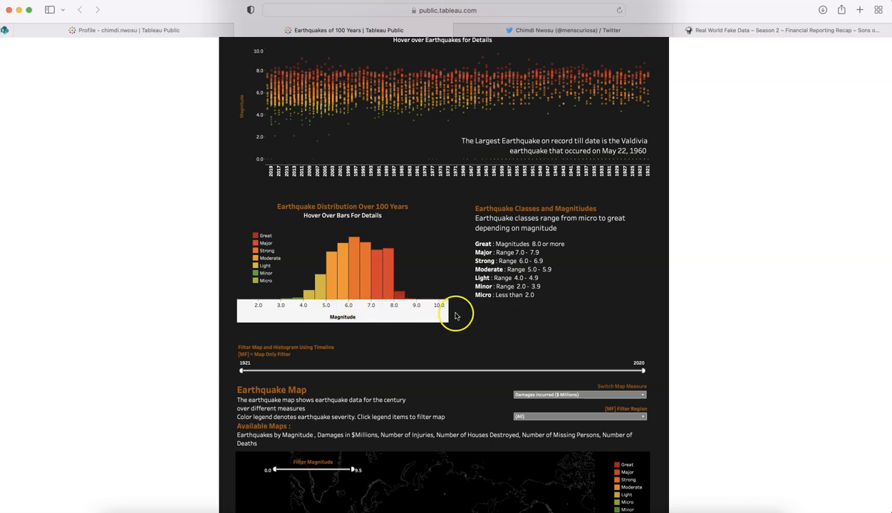
Step: Examine the earthquake map and the measures offered by Switch Map Measure, leaving the selected measure as it is
{"action": "scroll", "coordinate": [161, 318], "scroll_direction": "down", "scroll_amount": 5}
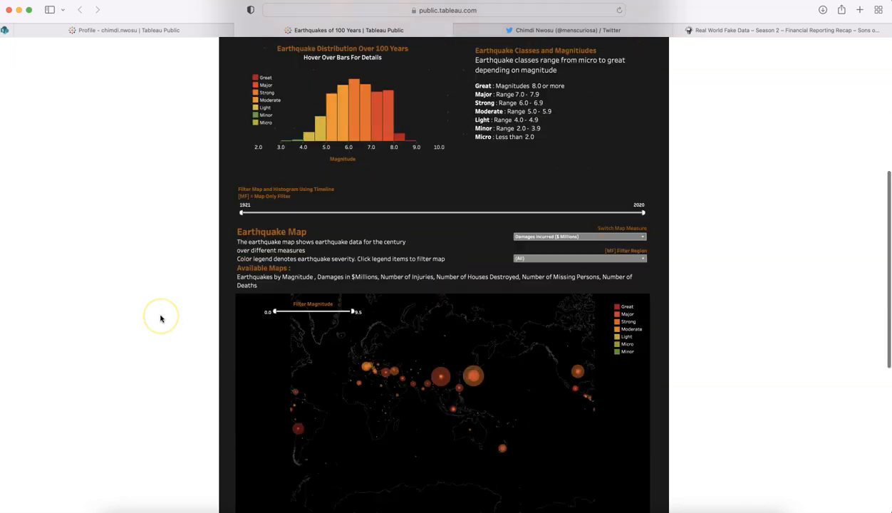
{"action": "scroll", "coordinate": [160, 318], "scroll_direction": "down", "scroll_amount": 4}
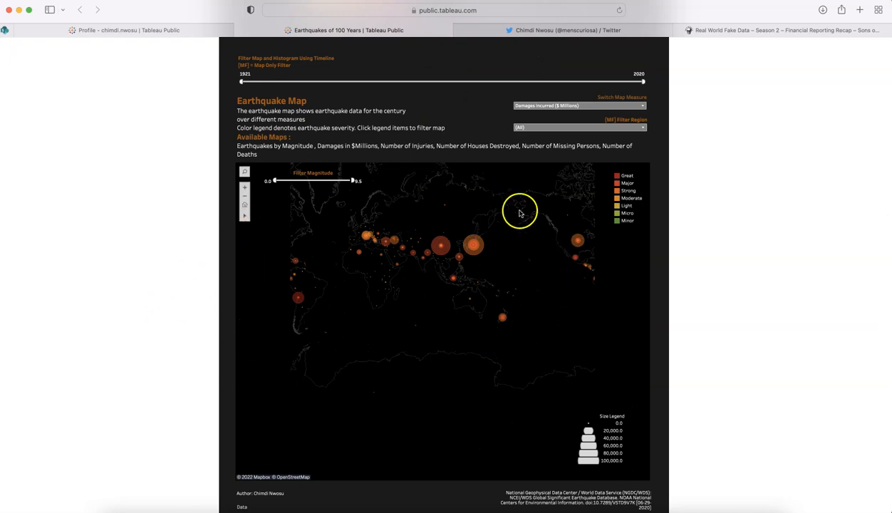
{"action": "left_click", "coordinate": [570, 107]}
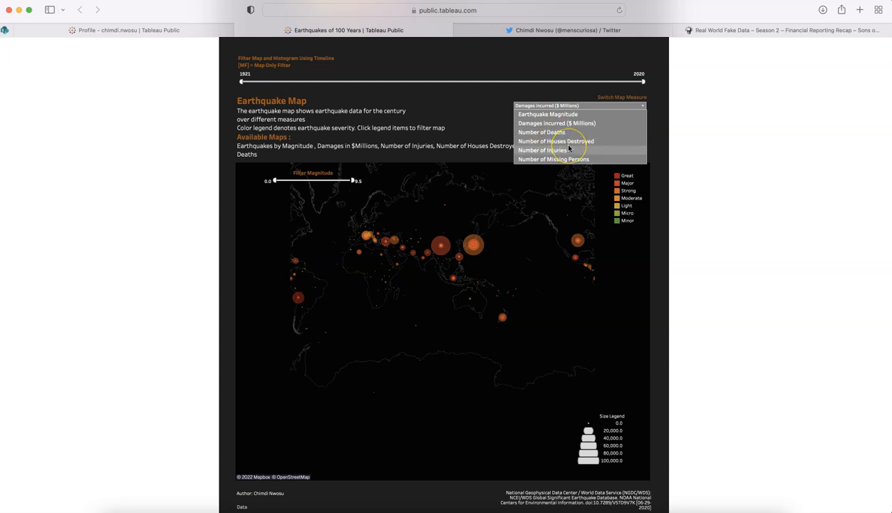
{"action": "left_click", "coordinate": [751, 215]}
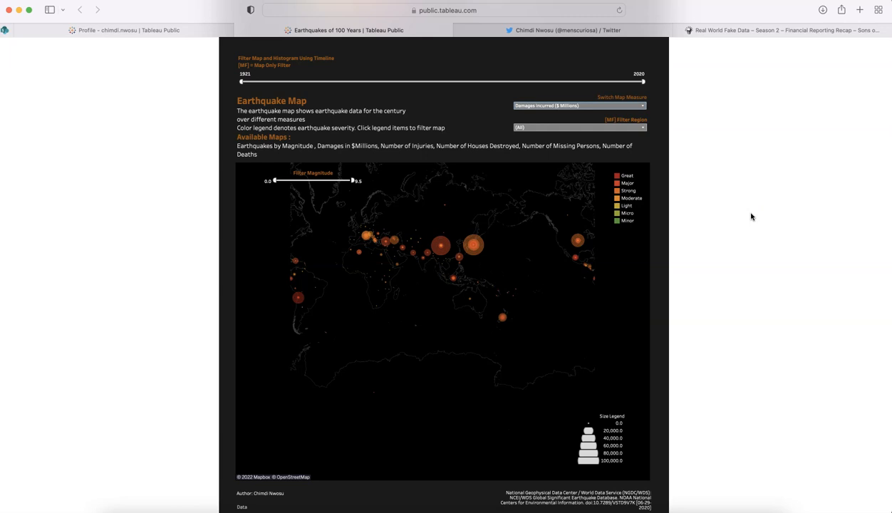
Step: Review the overall layout of the published dashboard again, from the title through the charts to the map
{"action": "scroll", "coordinate": [751, 217], "scroll_direction": "up", "scroll_amount": 15}
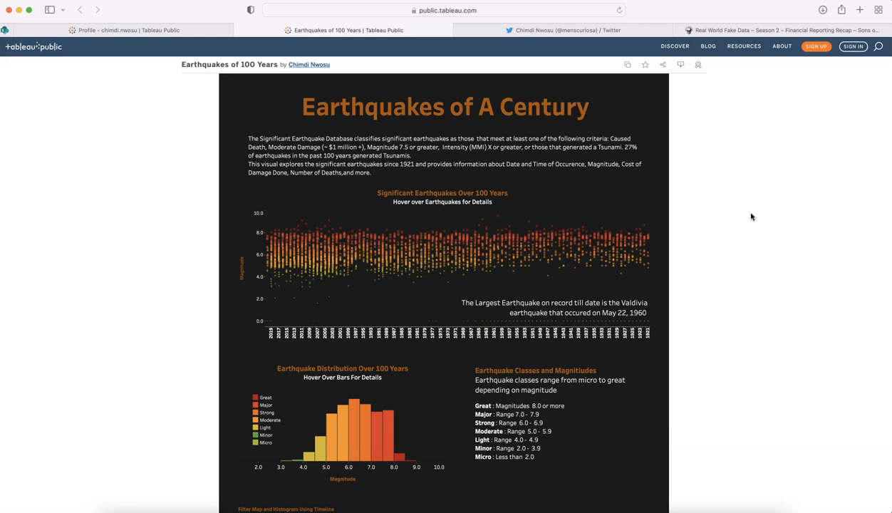
{"action": "left_click", "coordinate": [744, 283]}
{"action": "scroll", "coordinate": [745, 283], "scroll_direction": "down", "scroll_amount": 5}
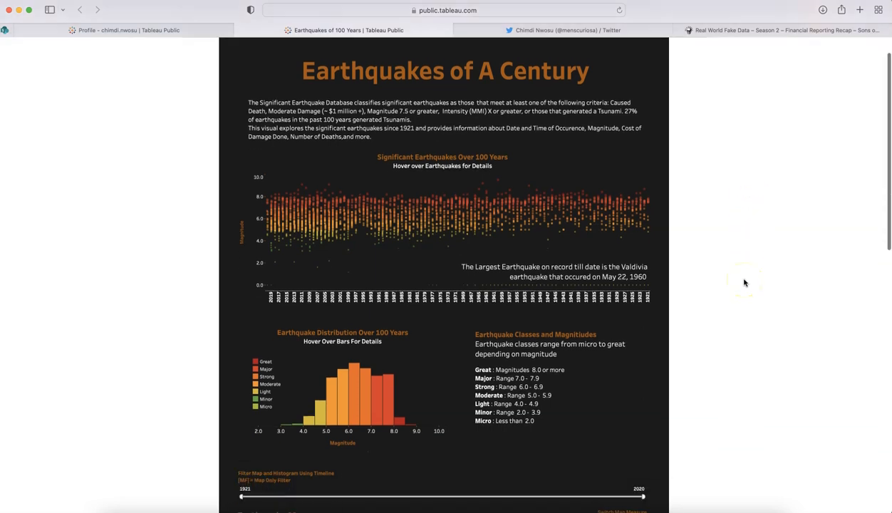
{"action": "scroll", "coordinate": [745, 283], "scroll_direction": "down", "scroll_amount": 4}
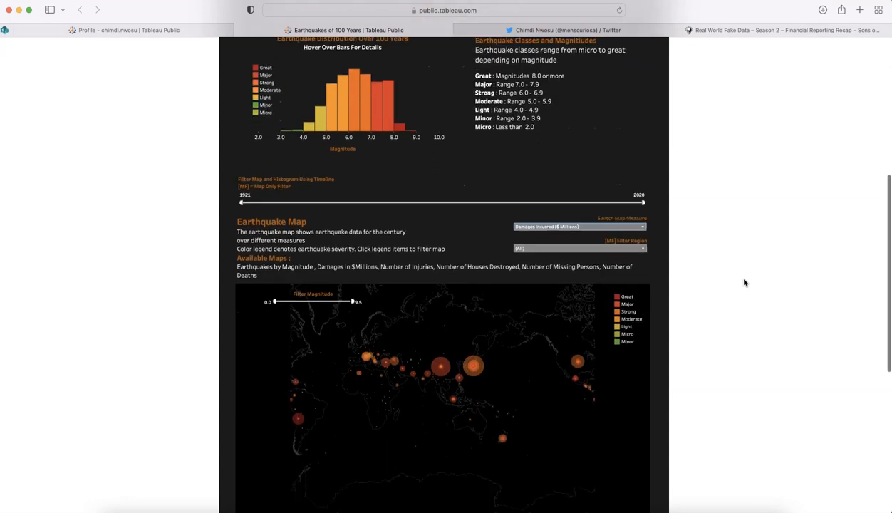
{"action": "scroll", "coordinate": [745, 283], "scroll_direction": "up", "scroll_amount": 10}
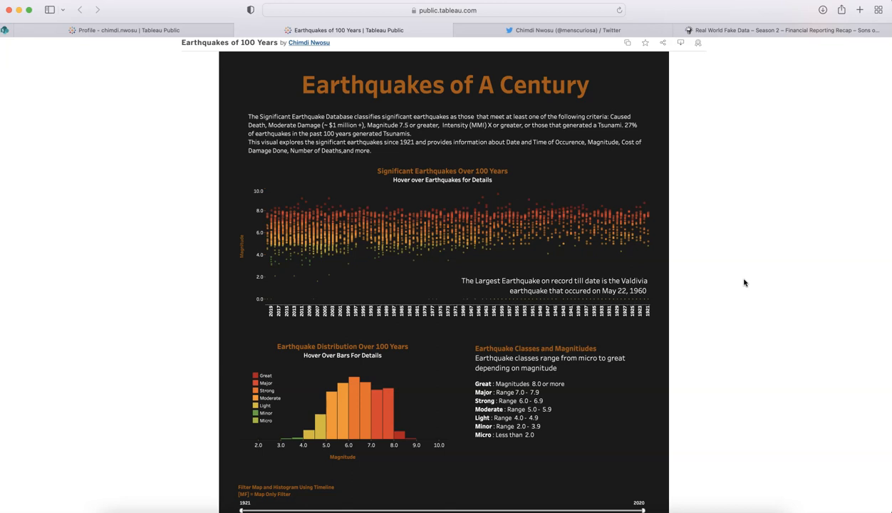
{"action": "scroll", "coordinate": [744, 283], "scroll_direction": "down", "scroll_amount": 10}
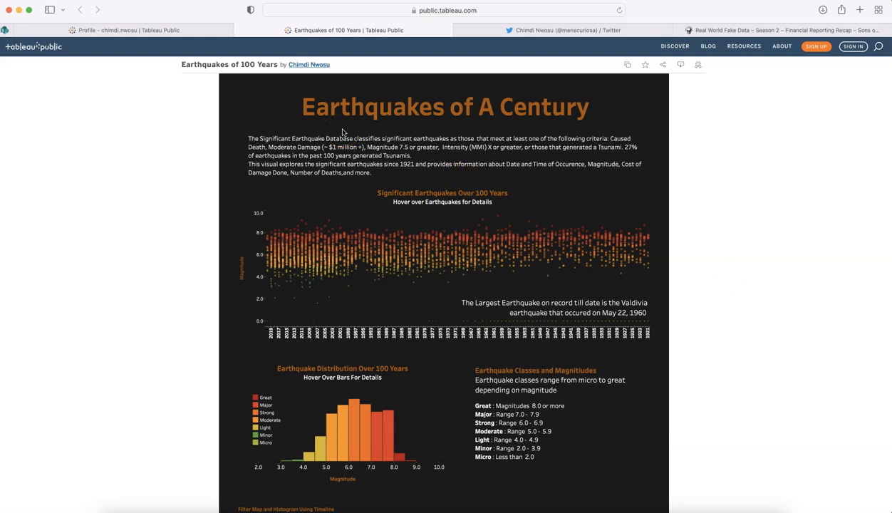
Step: Show the published dashboard's download formats, including Tableau Workbook, and close the dialog without downloading
{"action": "scroll", "coordinate": [708, 237], "scroll_direction": "down", "scroll_amount": 5}
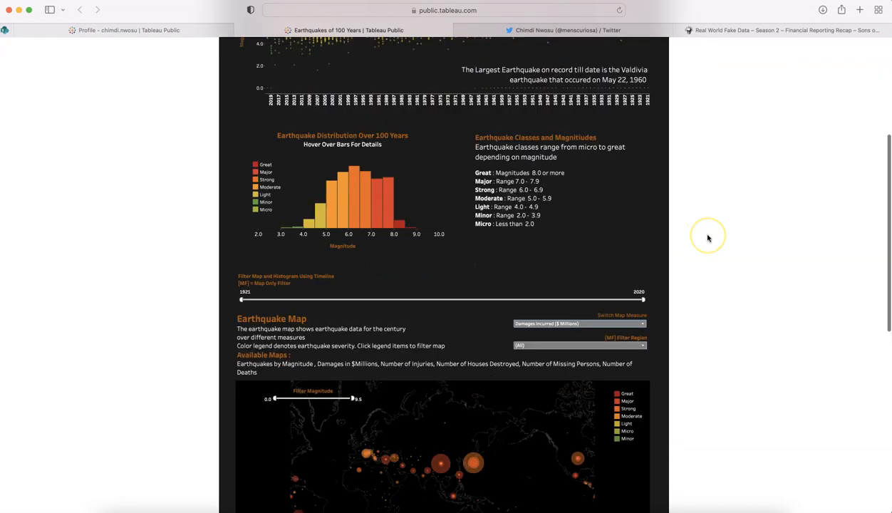
{"action": "scroll", "coordinate": [702, 233], "scroll_direction": "down", "scroll_amount": 10}
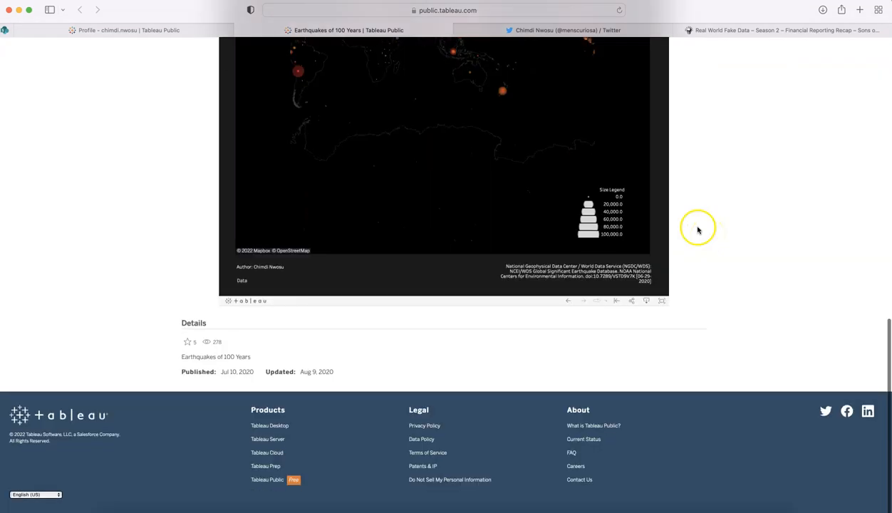
{"action": "left_click", "coordinate": [647, 305]}
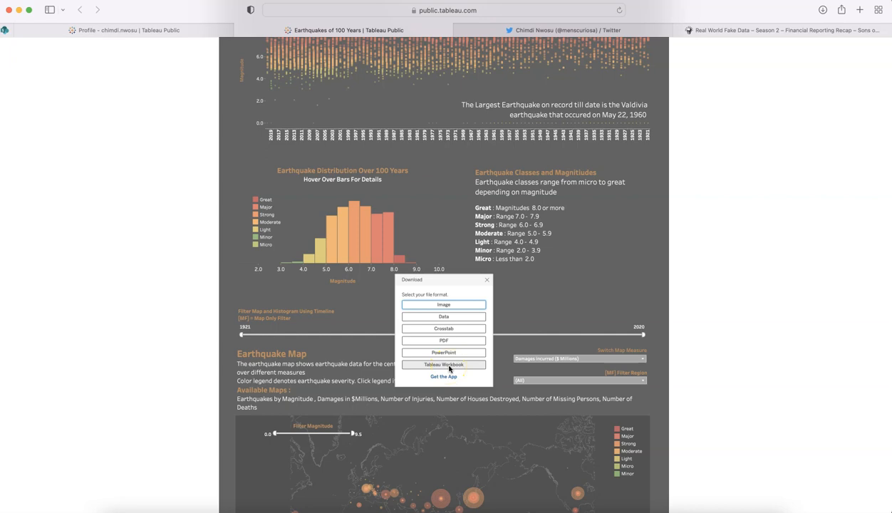
{"action": "left_click", "coordinate": [487, 280]}
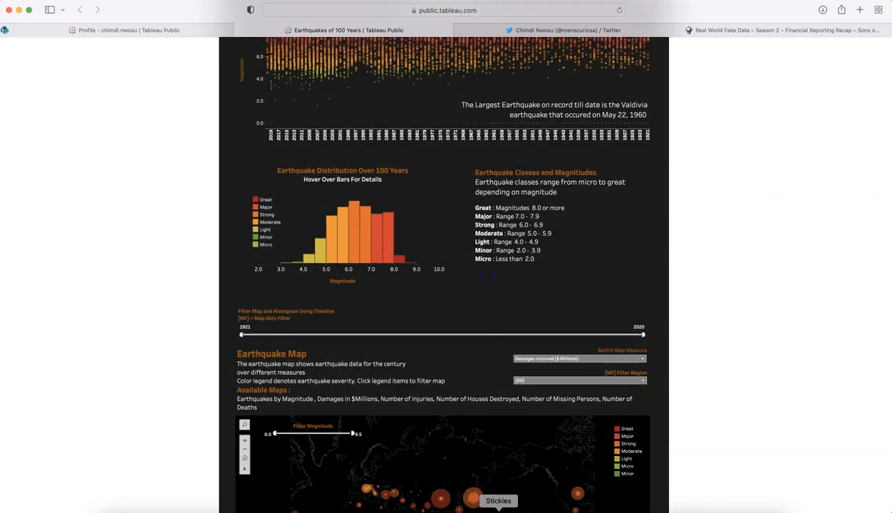
Step: Switch to the Earthquakes of 100 Years workbook in Tableau Desktop and look over Dashboard 2 down to the map
{"action": "left_click", "coordinate": [431, 509]}
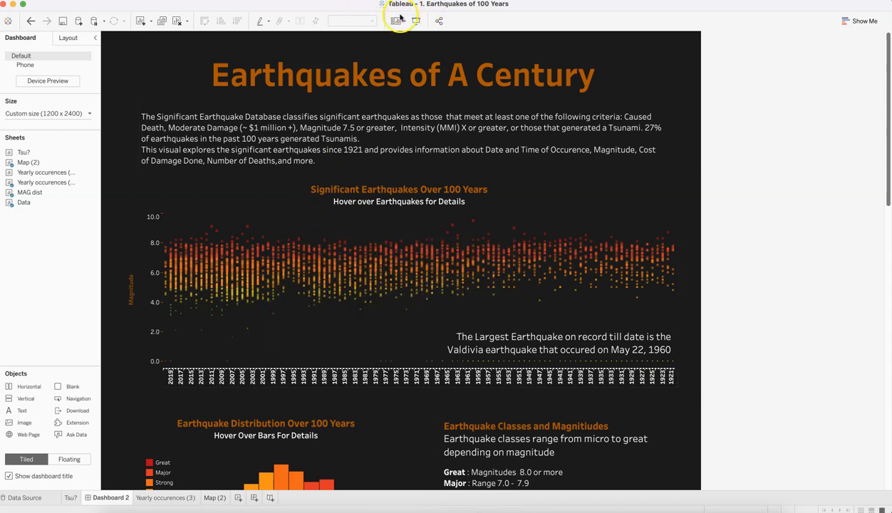
{"action": "scroll", "coordinate": [356, 338], "scroll_direction": "down", "scroll_amount": 5}
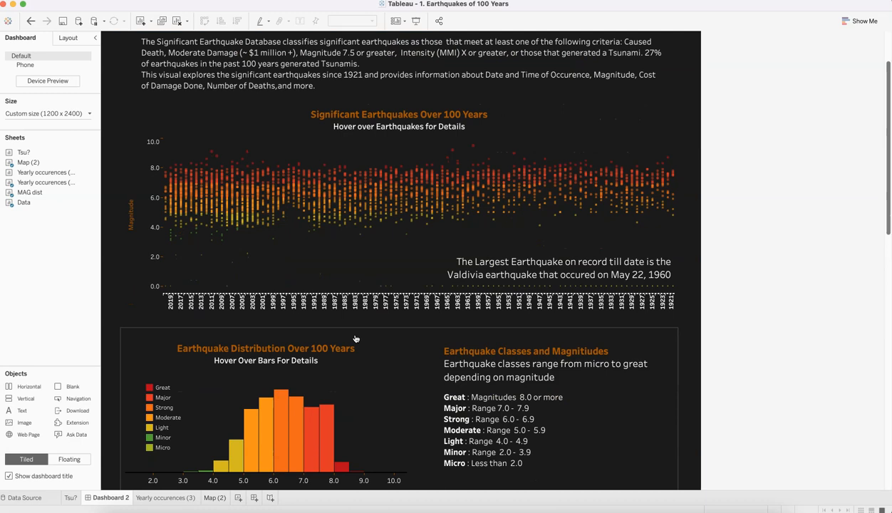
{"action": "scroll", "coordinate": [356, 338], "scroll_direction": "down", "scroll_amount": 7}
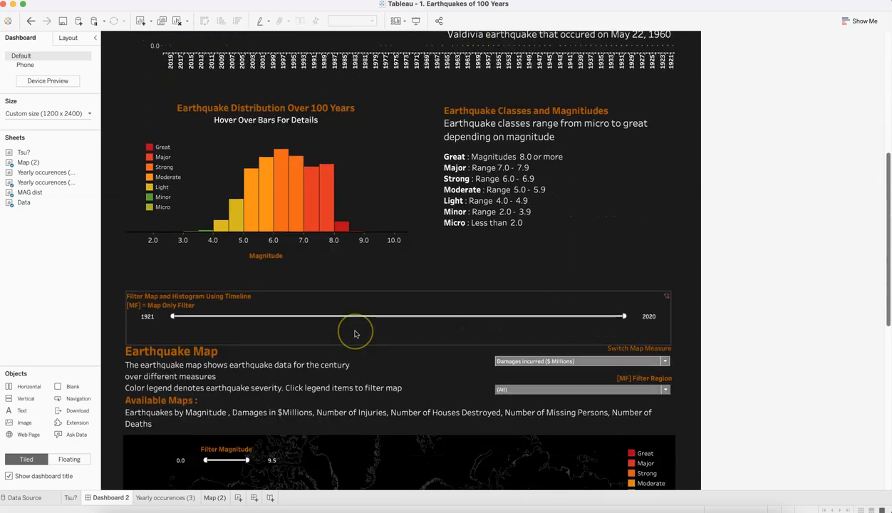
{"action": "scroll", "coordinate": [356, 334], "scroll_direction": "up", "scroll_amount": 1}
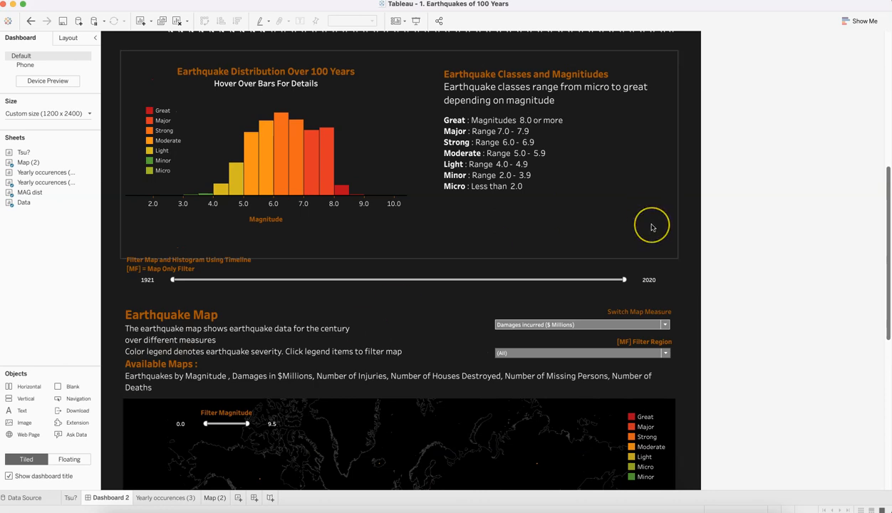
{"action": "scroll", "coordinate": [653, 225], "scroll_direction": "up", "scroll_amount": 3}
{"action": "scroll", "coordinate": [651, 228], "scroll_direction": "up", "scroll_amount": 10}
Step: Inspect the dashboard's title and introduction, and select the text note about the largest earthquake below the scatter plot
{"action": "left_click", "coordinate": [499, 223]}
{"action": "left_click", "coordinate": [489, 154]}
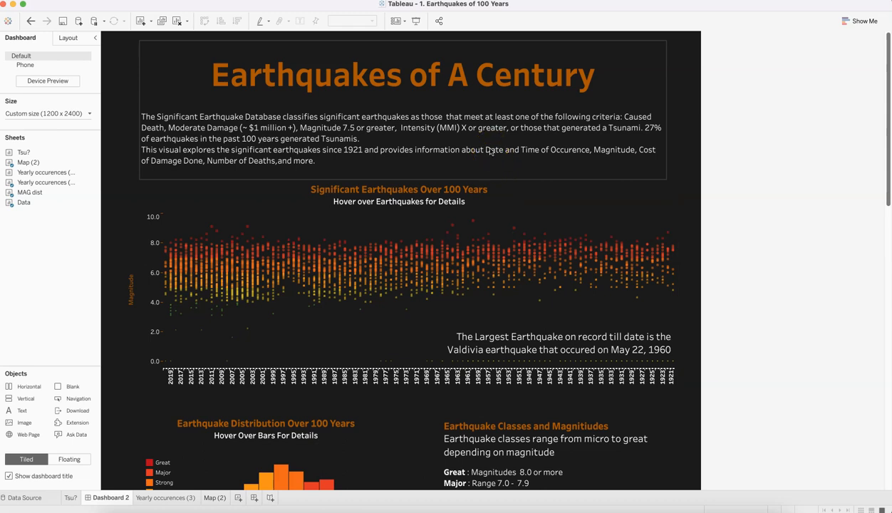
{"action": "left_click", "coordinate": [444, 86]}
{"action": "left_click", "coordinate": [527, 351]}
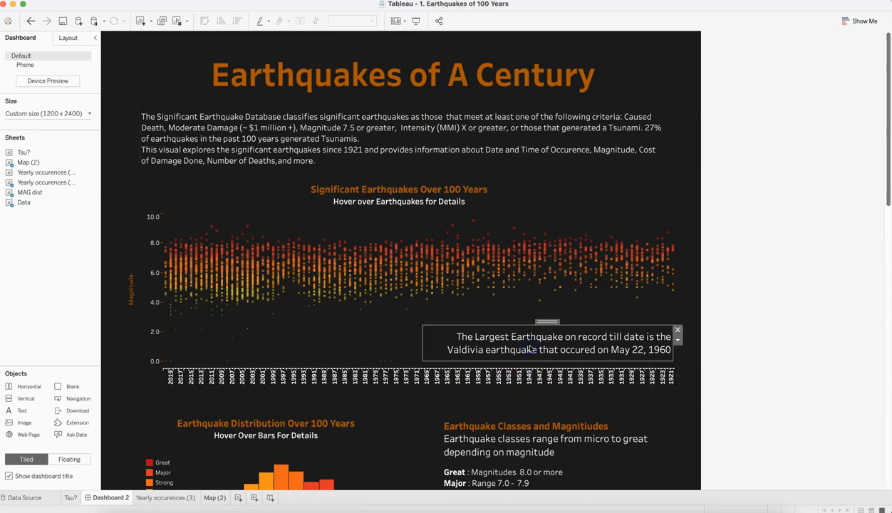
Step: Look over the earthquake classes text, histogram and map area of the dashboard, selecting items along the way, and return to the title
{"action": "scroll", "coordinate": [729, 348], "scroll_direction": "down", "scroll_amount": 6}
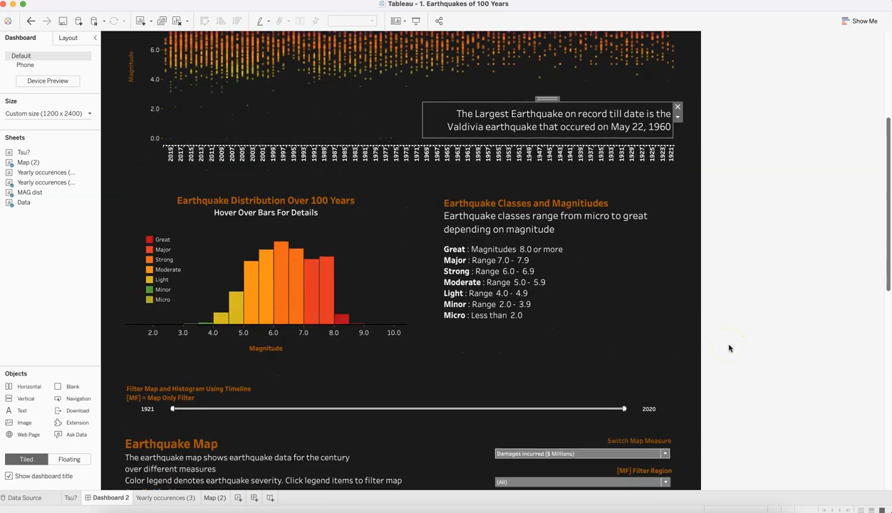
{"action": "left_click", "coordinate": [513, 191]}
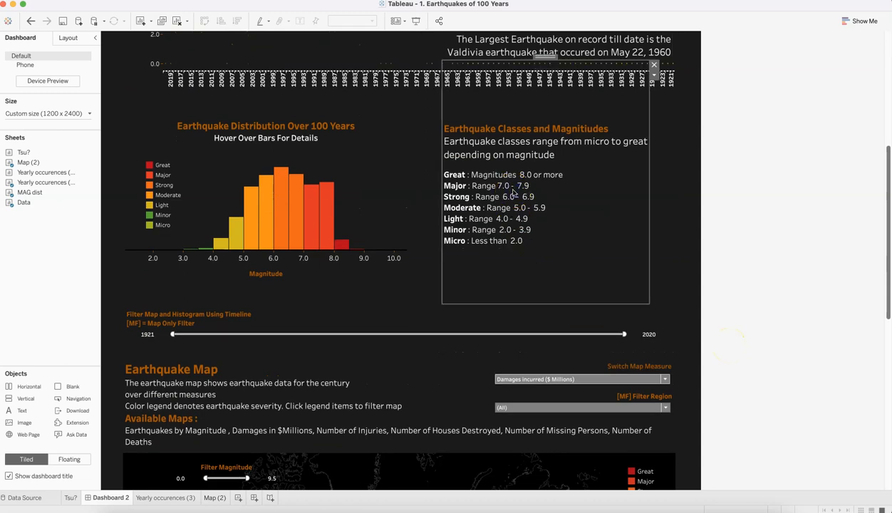
{"action": "scroll", "coordinate": [832, 281], "scroll_direction": "down", "scroll_amount": 4}
{"action": "left_click", "coordinate": [305, 243]}
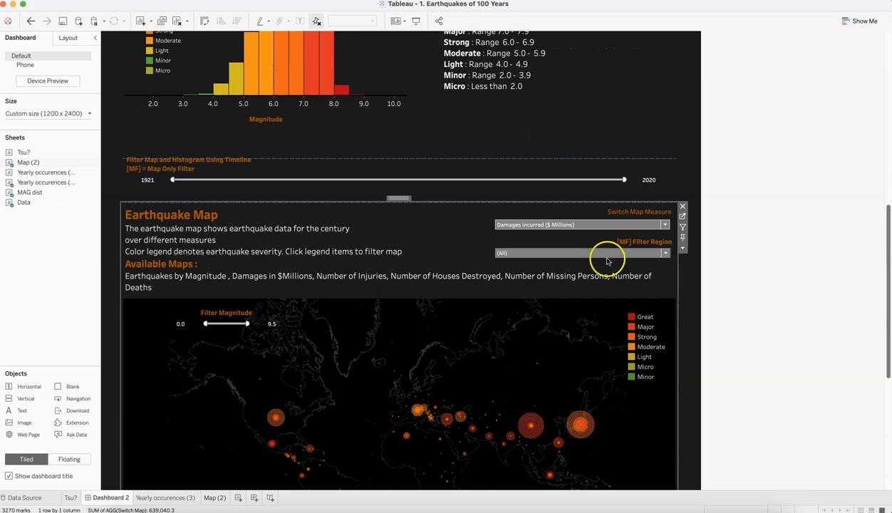
{"action": "left_click", "coordinate": [741, 261]}
{"action": "scroll", "coordinate": [744, 266], "scroll_direction": "up", "scroll_amount": 4}
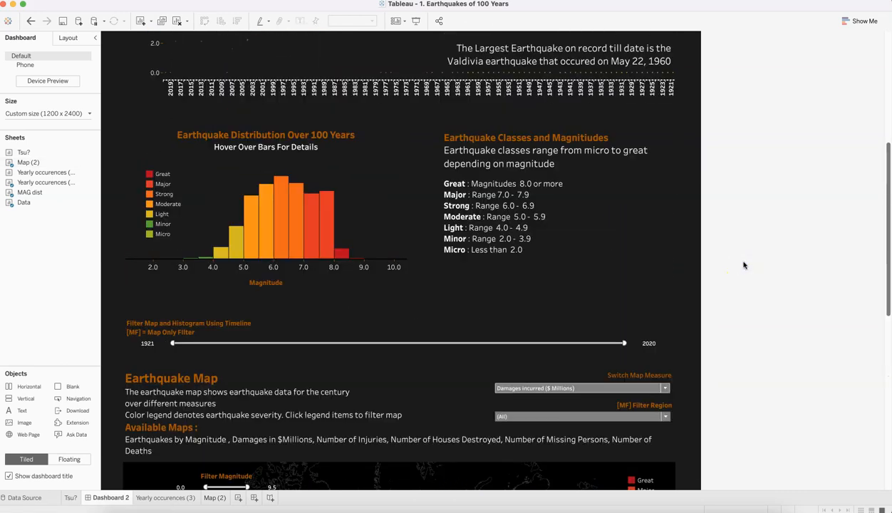
{"action": "scroll", "coordinate": [744, 265], "scroll_direction": "up", "scroll_amount": 7}
Step: Review the dashboard from the scatter plot through the histogram's bar details to the earthquake map, and return to the scatter plot
{"action": "mouse_move", "coordinate": [498, 282]}
{"action": "scroll", "coordinate": [810, 292], "scroll_direction": "down", "scroll_amount": 3}
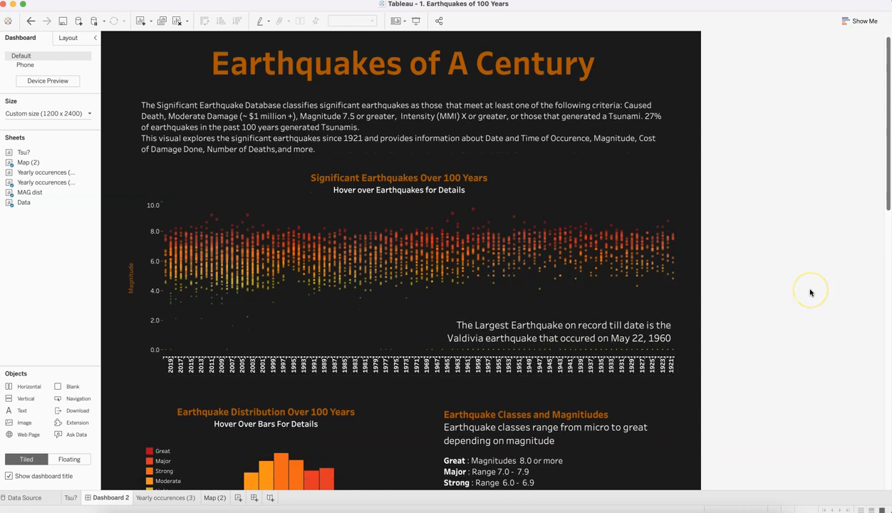
{"action": "scroll", "coordinate": [811, 292], "scroll_direction": "down", "scroll_amount": 1}
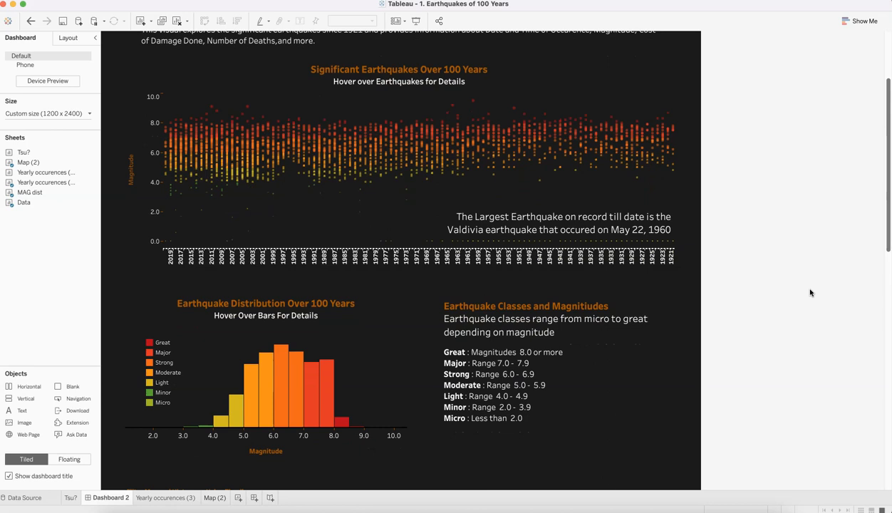
{"action": "mouse_move", "coordinate": [362, 174]}
{"action": "scroll", "coordinate": [770, 316], "scroll_direction": "down", "scroll_amount": 3}
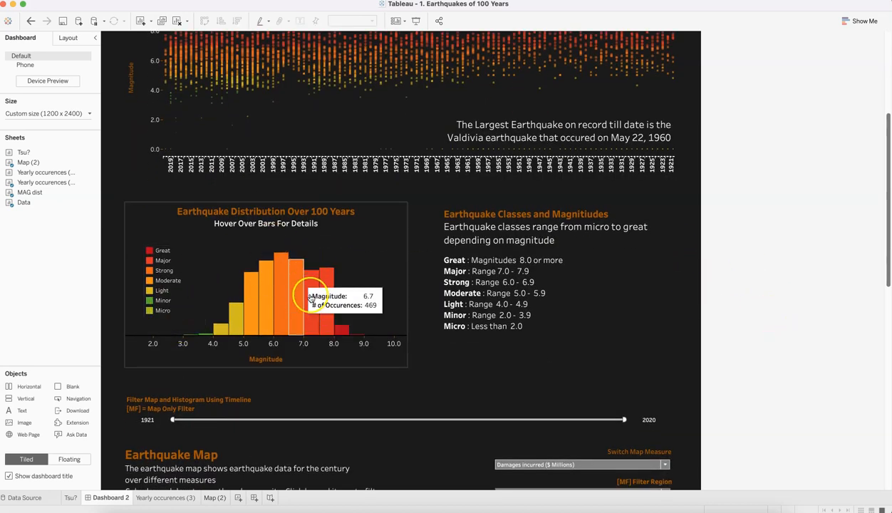
{"action": "mouse_move", "coordinate": [311, 298]}
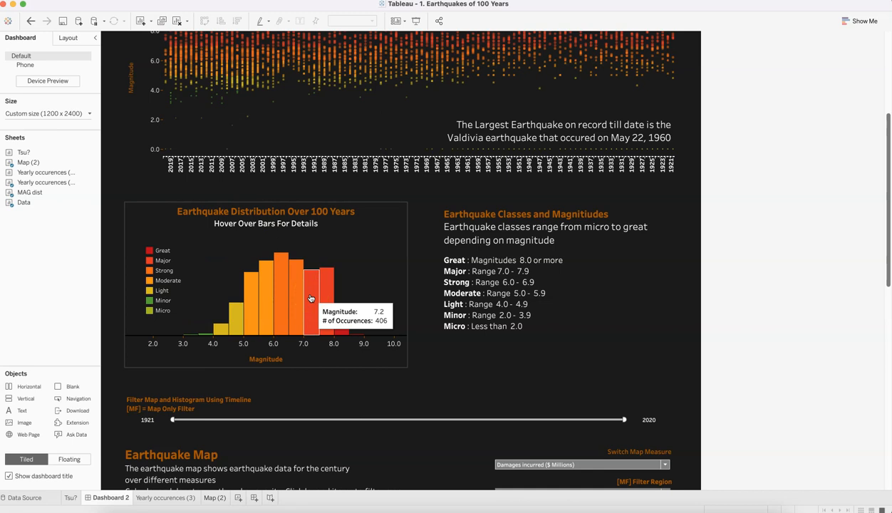
{"action": "scroll", "coordinate": [803, 295], "scroll_direction": "down", "scroll_amount": 15}
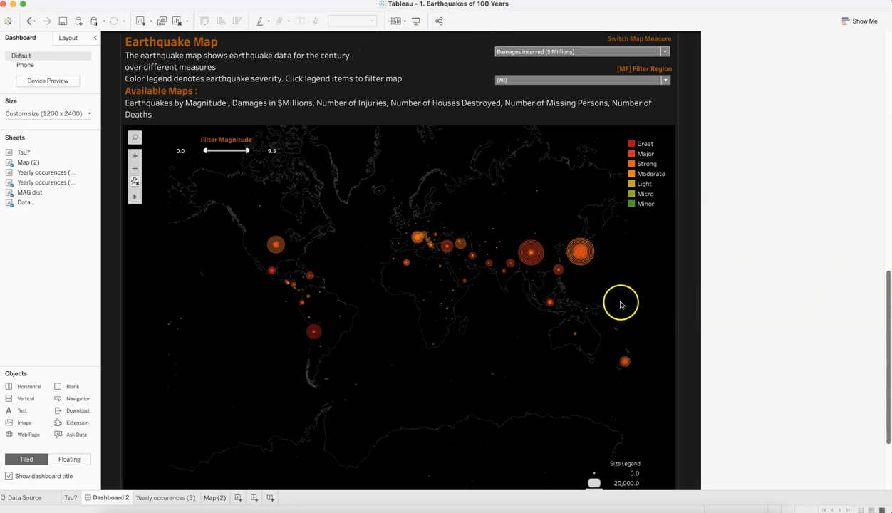
{"action": "mouse_move", "coordinate": [585, 253]}
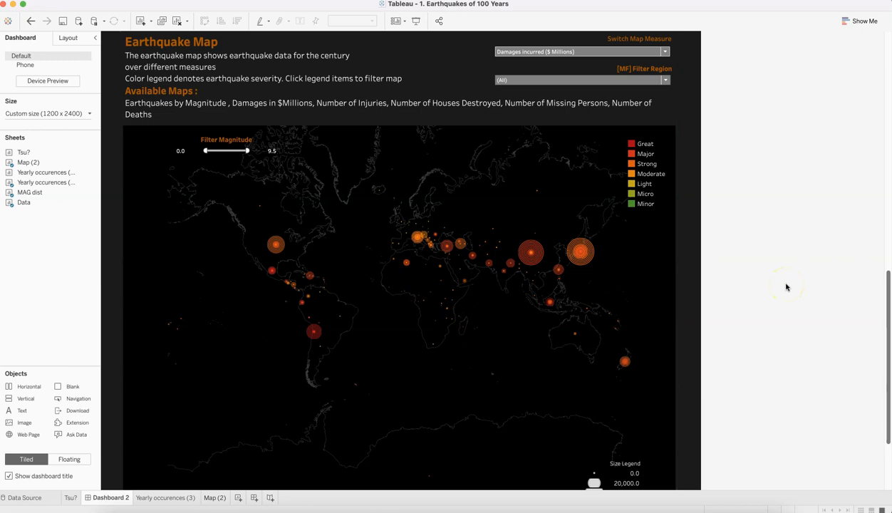
{"action": "scroll", "coordinate": [787, 288], "scroll_direction": "up", "scroll_amount": 15}
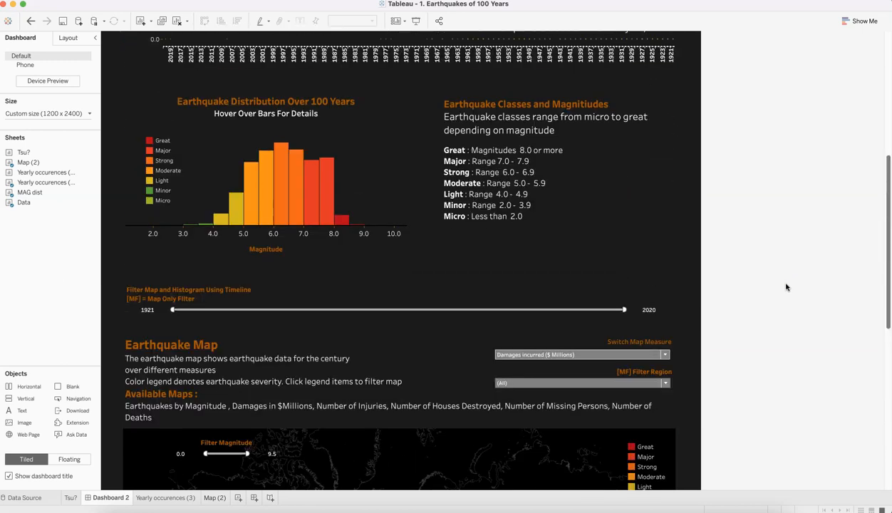
{"action": "scroll", "coordinate": [787, 287], "scroll_direction": "up", "scroll_amount": 1}
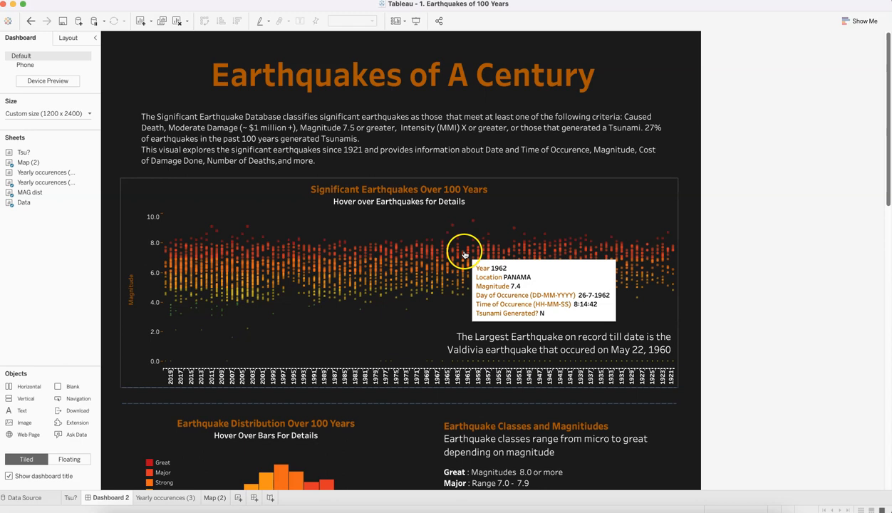
Step: Select the Significant Earthquakes scatter plot and inspect the tooltips of several marks, including the 1960 Valdivia earthquake
{"action": "left_click", "coordinate": [272, 211]}
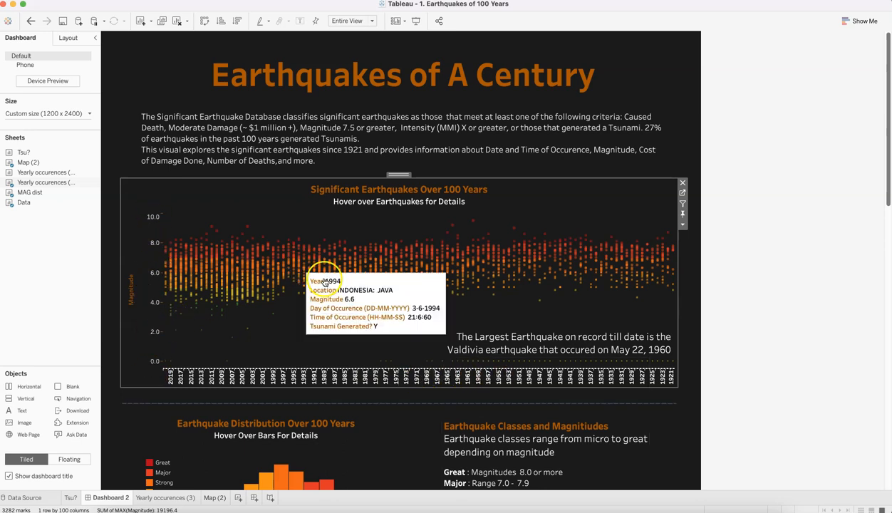
{"action": "mouse_move", "coordinate": [345, 273]}
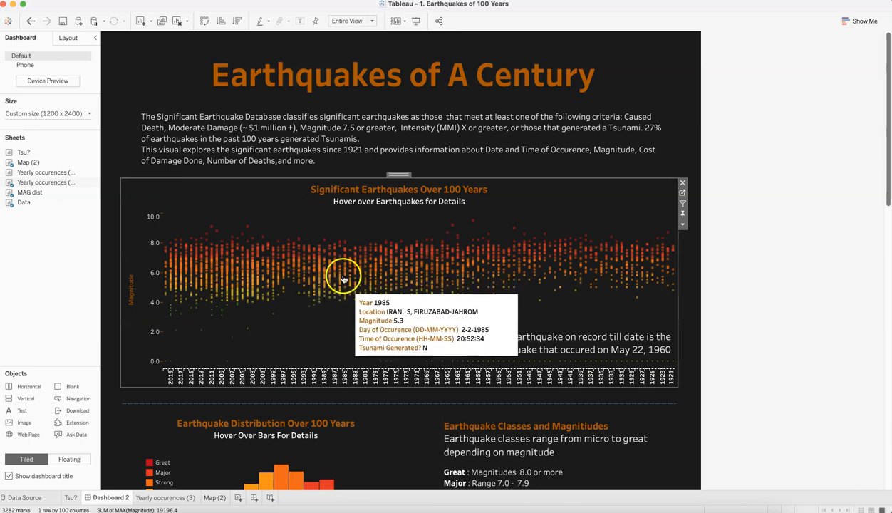
{"action": "mouse_move", "coordinate": [343, 290]}
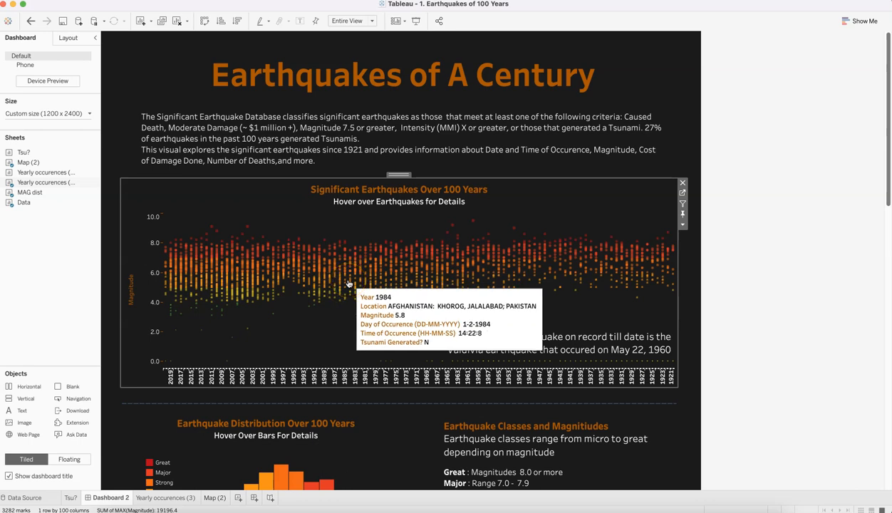
{"action": "mouse_move", "coordinate": [361, 314]}
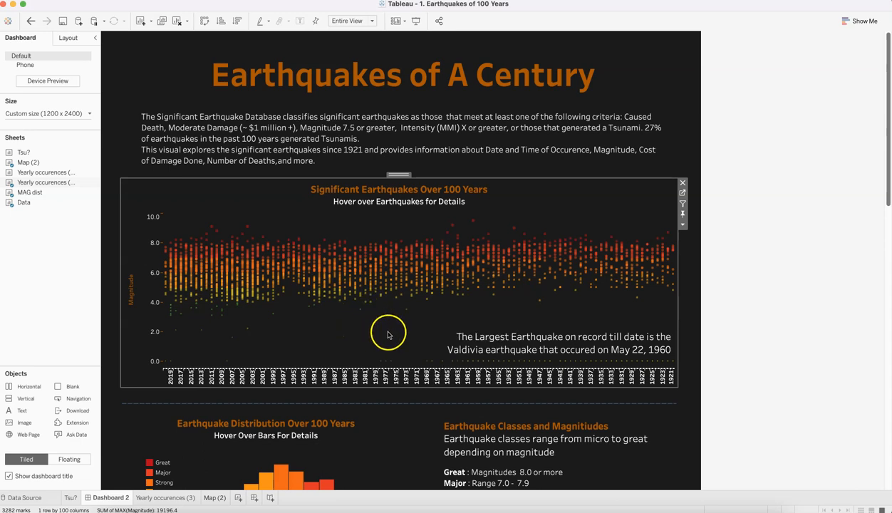
{"action": "mouse_move", "coordinate": [474, 224]}
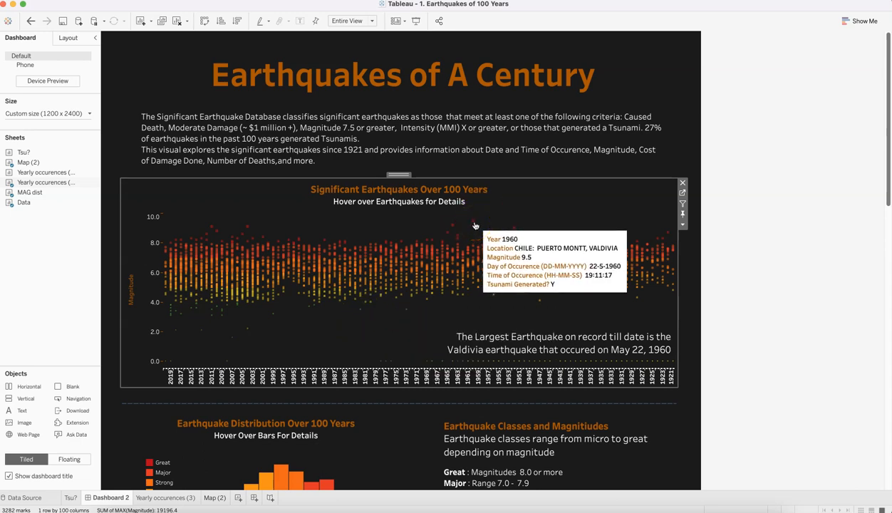
Step: Open the scatter plot's source sheet, Yearly occurences (2), and look through the fields of the eq100 data source
{"action": "left_click", "coordinate": [682, 193]}
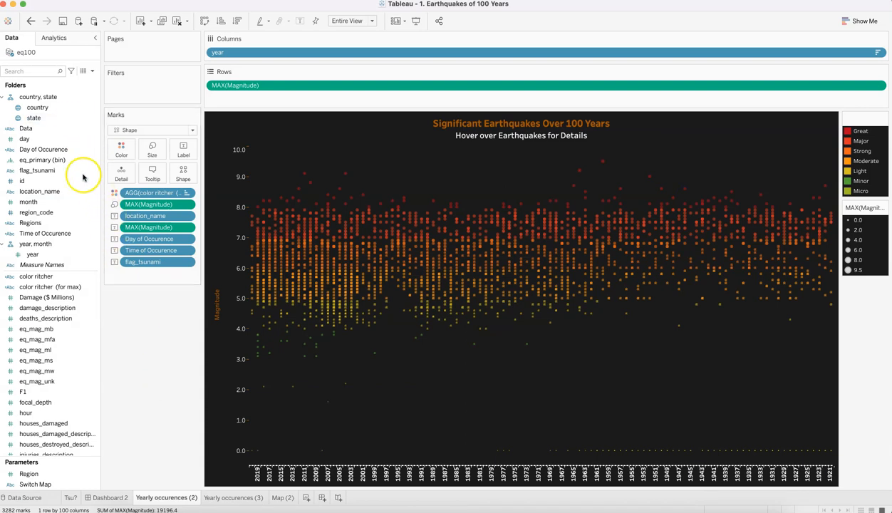
{"action": "scroll", "coordinate": [84, 241], "scroll_direction": "down", "scroll_amount": 15}
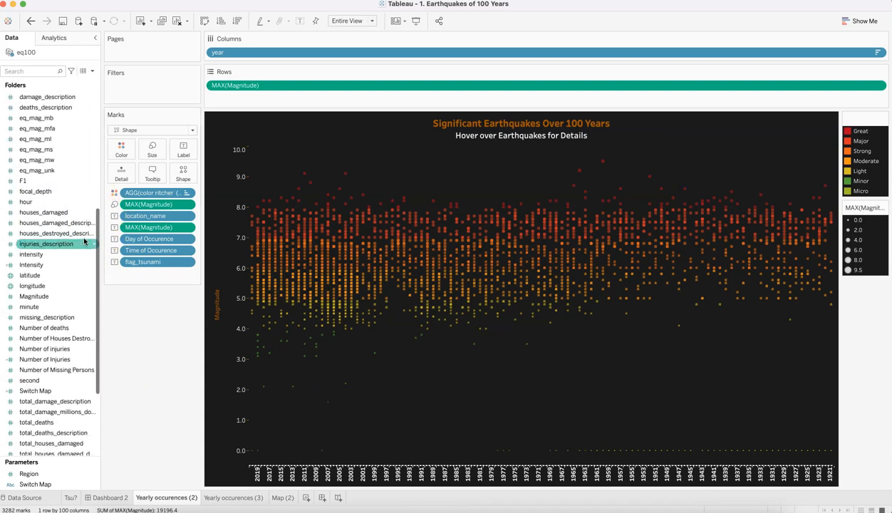
{"action": "scroll", "coordinate": [84, 242], "scroll_direction": "up", "scroll_amount": 15}
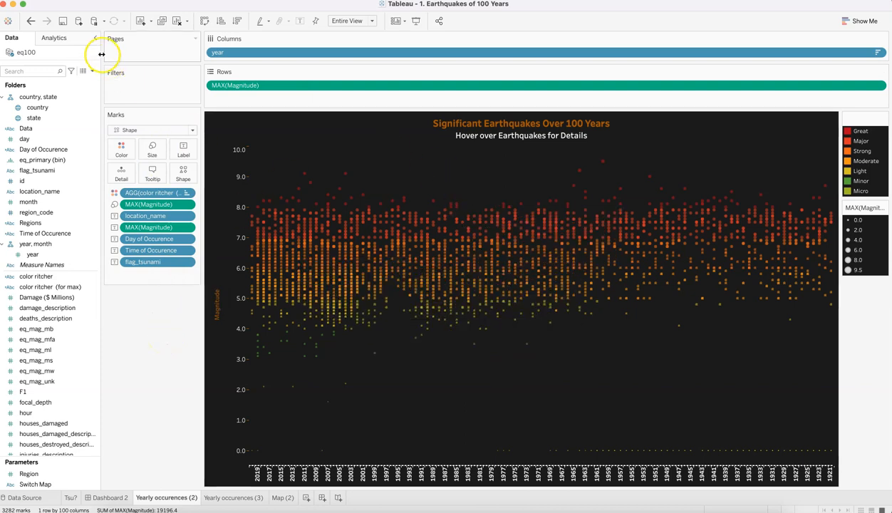
Step: Open a new blank Tableau workbook, dismiss the file recovery dialog without opening a copy, and enlarge the workbook window to fill the screen
{"action": "left_click", "coordinate": [66, 2]}
{"action": "left_click", "coordinate": [69, 6]}
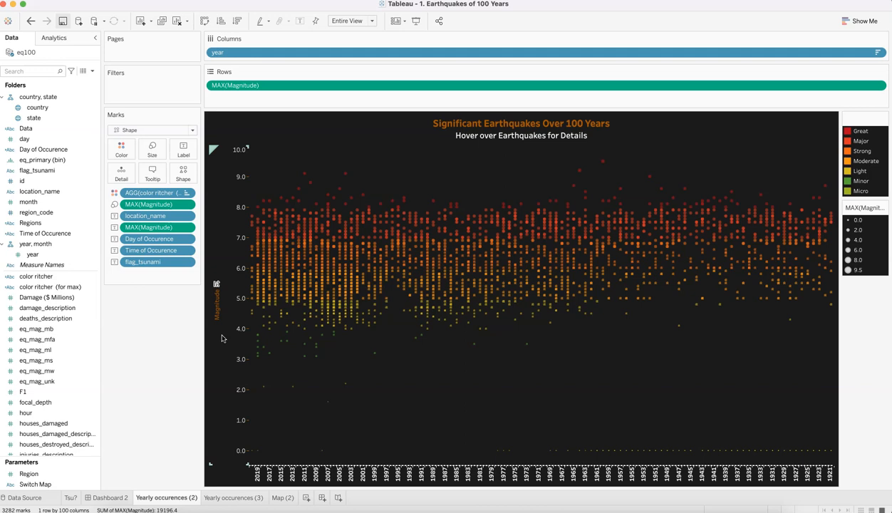
{"action": "left_click", "coordinate": [451, 496]}
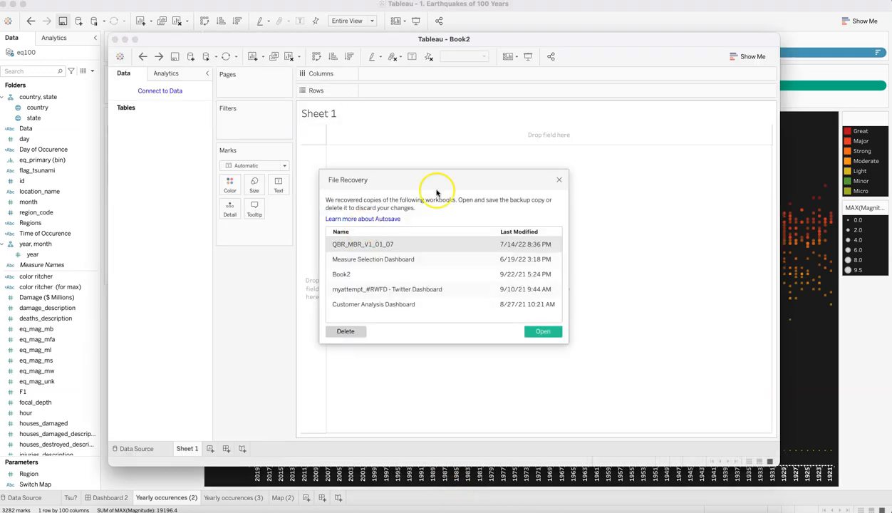
{"action": "left_click", "coordinate": [562, 180]}
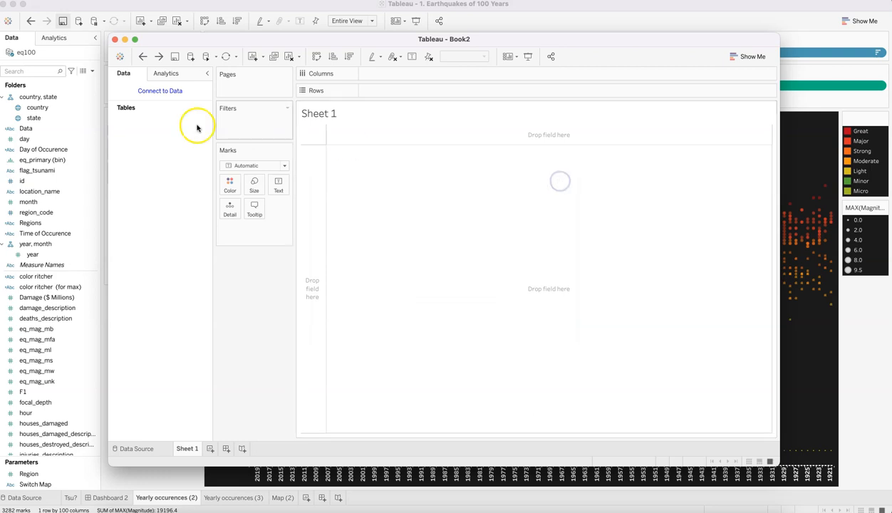
{"action": "left_click", "coordinate": [134, 39]}
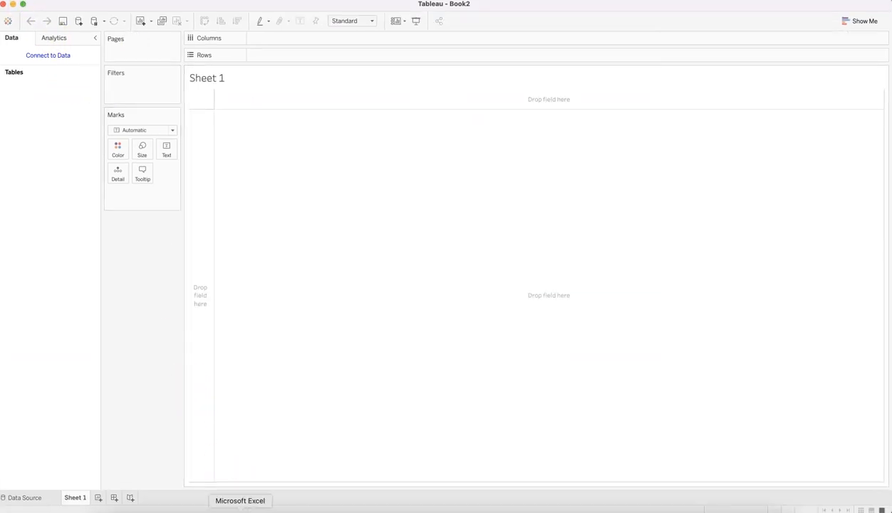
Step: Switch to the eq100_Full Data file in Excel and move along its header row to view the first columns
{"action": "left_click", "coordinate": [240, 509]}
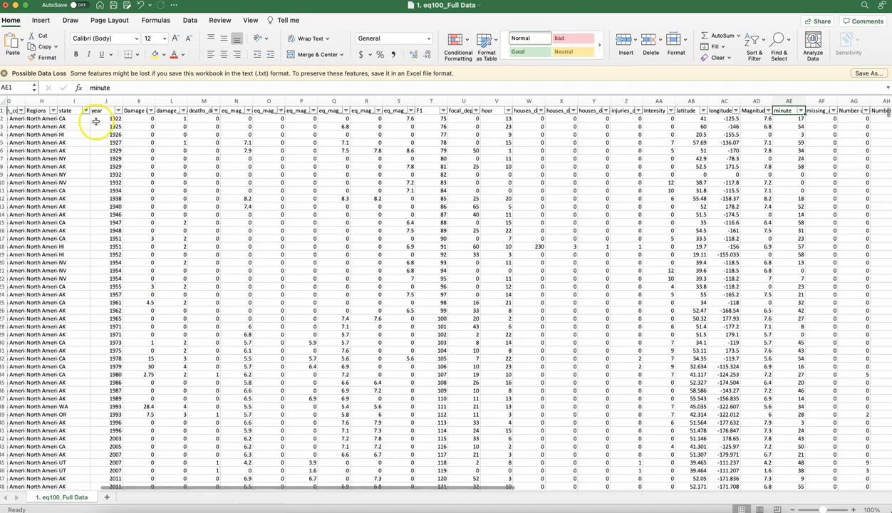
{"action": "left_click", "coordinate": [43, 116]}
{"action": "left_click", "coordinate": [42, 112]}
{"action": "key", "text": "Left"}
{"action": "key", "text": "Left"}
{"action": "key", "text": "Left"}
{"action": "key", "text": "Left"}
{"action": "key", "text": "Left"}
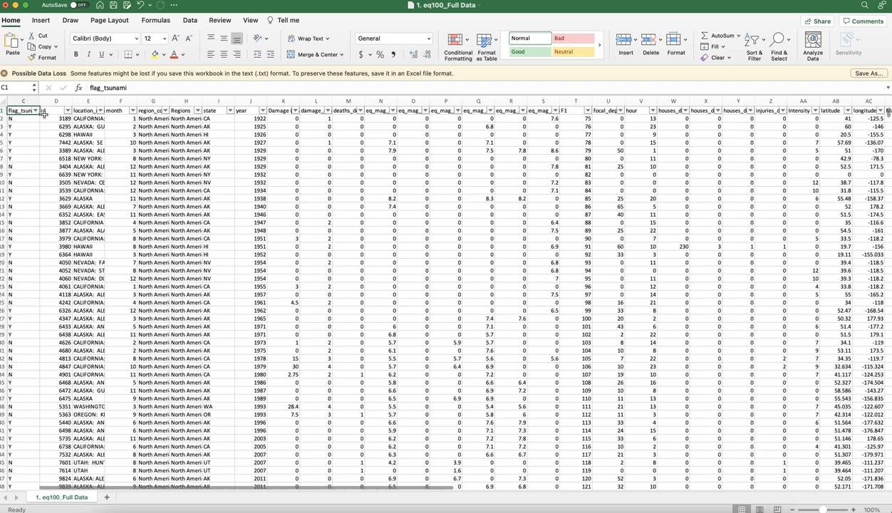
{"action": "key", "text": "Left"}
{"action": "key", "text": "Left"}
{"action": "key", "text": "Right"}
{"action": "key", "text": "Right"}
{"action": "key", "text": "Right"}
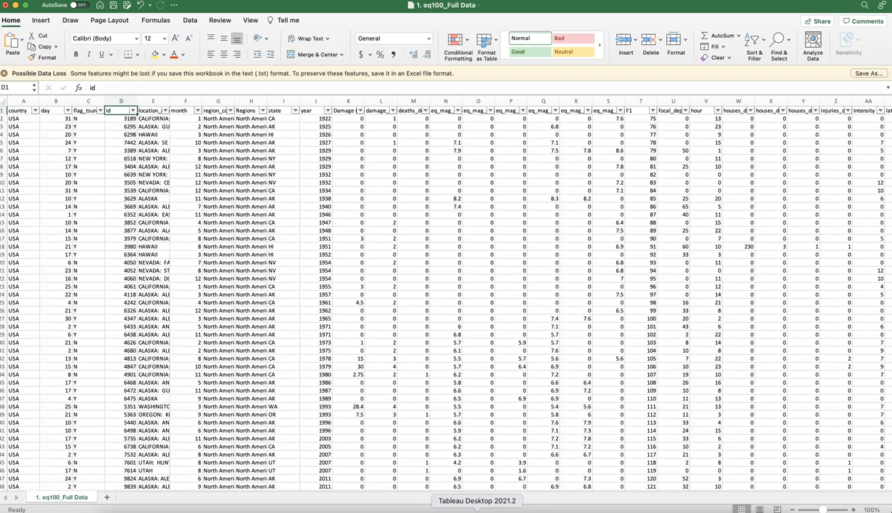
Step: Check the Yearly occurences (2) sheet in Tableau Desktop, return to the Excel data, and go to the country header
{"action": "left_click", "coordinate": [477, 509]}
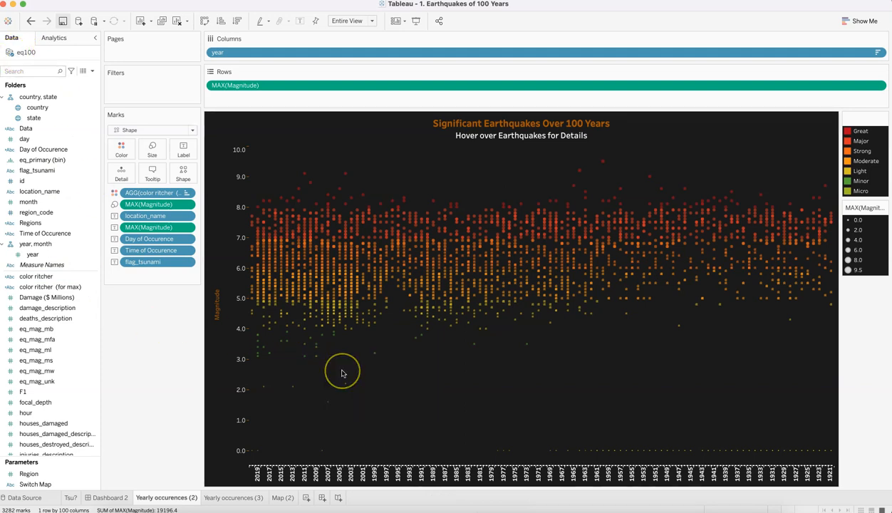
{"action": "key", "text": "super+Tab"}
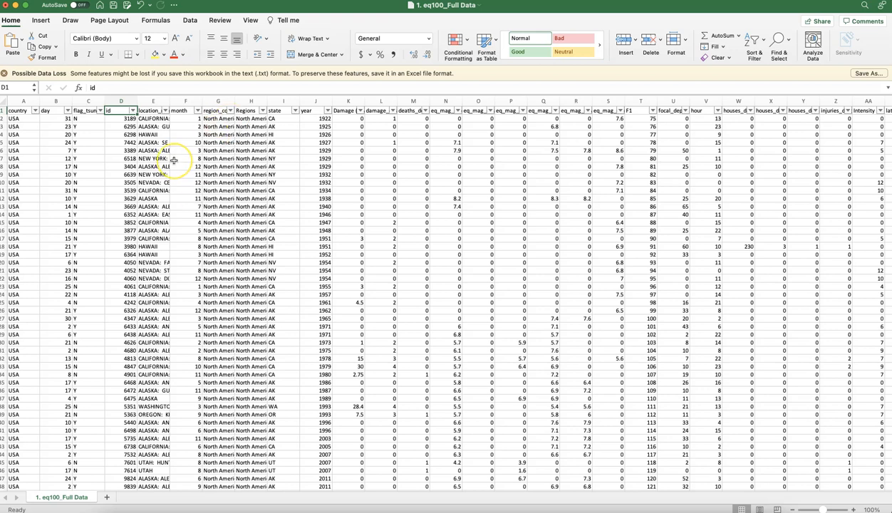
{"action": "key", "text": "Left"}
{"action": "key", "text": "Left"}
{"action": "key", "text": "Left"}
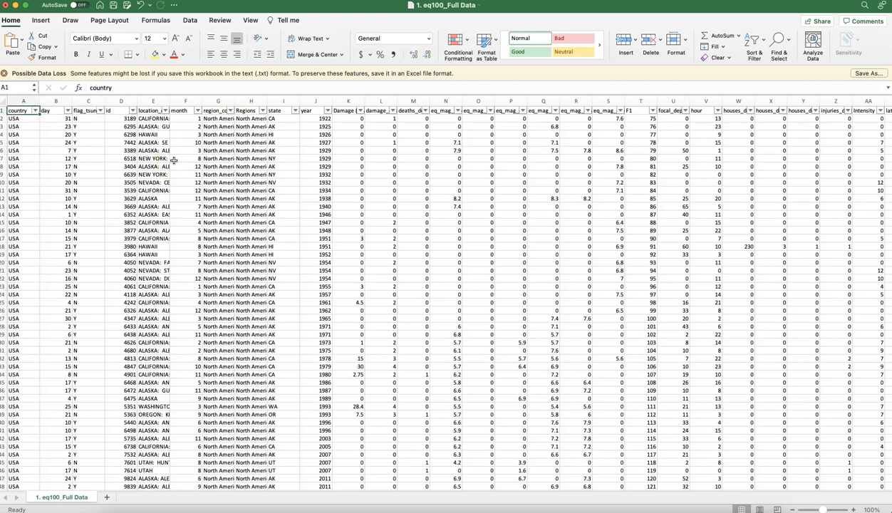
Step: Go through the eq100 column headers from day to location_name and look at the first location entries
{"action": "key", "text": "Right"}
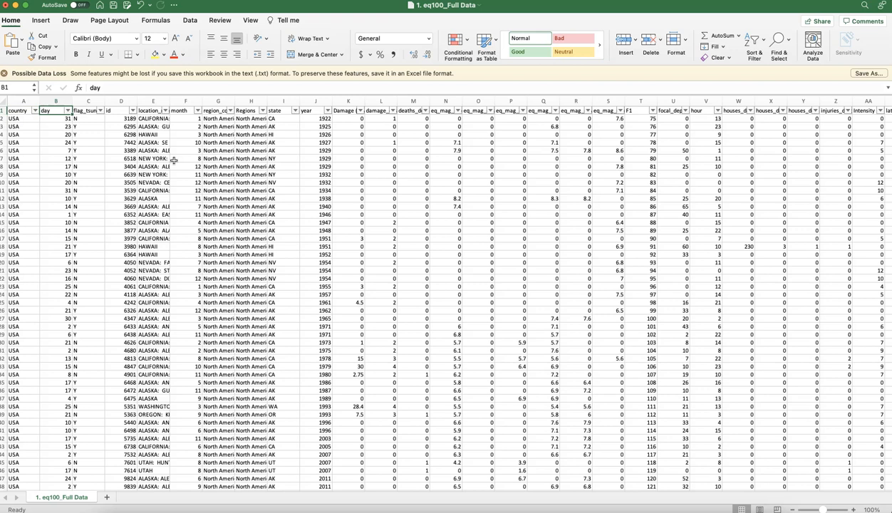
{"action": "key", "text": "Right"}
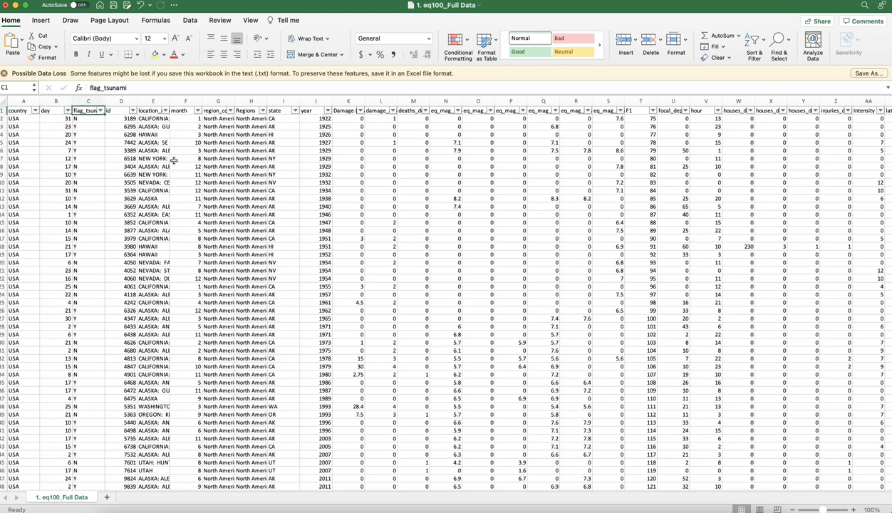
{"action": "key", "text": "Right"}
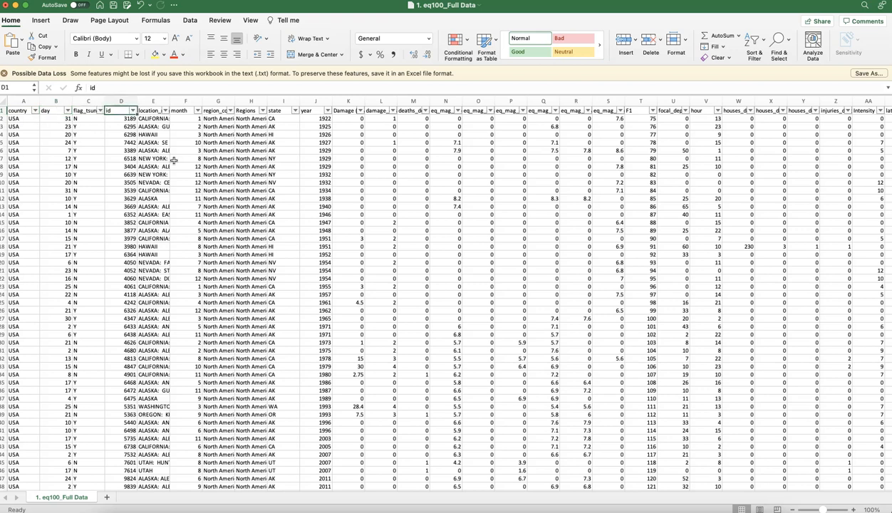
{"action": "key", "text": "Right"}
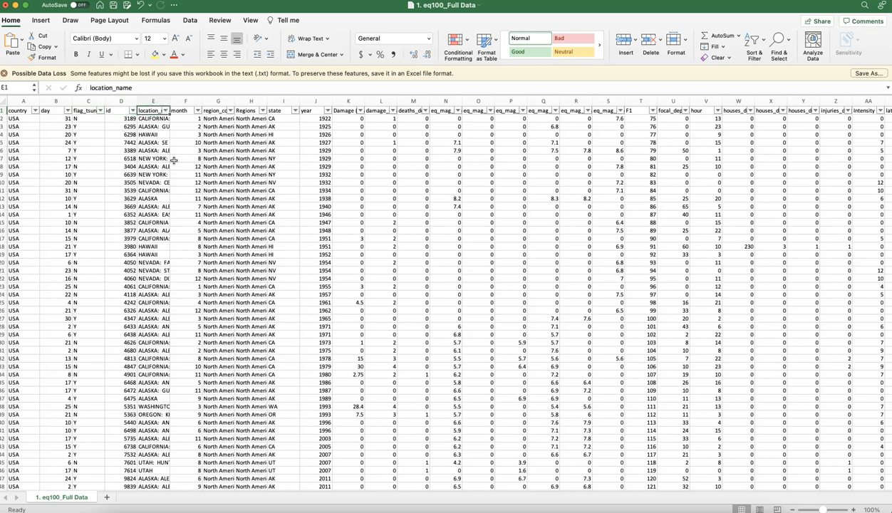
{"action": "key", "text": "Down"}
{"action": "key", "text": "Up"}
{"action": "key", "text": "Down"}
{"action": "key", "text": "Down"}
{"action": "key", "text": "Up"}
{"action": "key", "text": "Up"}
Step: Continue along the header row from month through Regions, year and Damage ($ Millions) to deaths_description
{"action": "key", "text": "Right"}
{"action": "key", "text": "Right"}
{"action": "key", "text": "Right"}
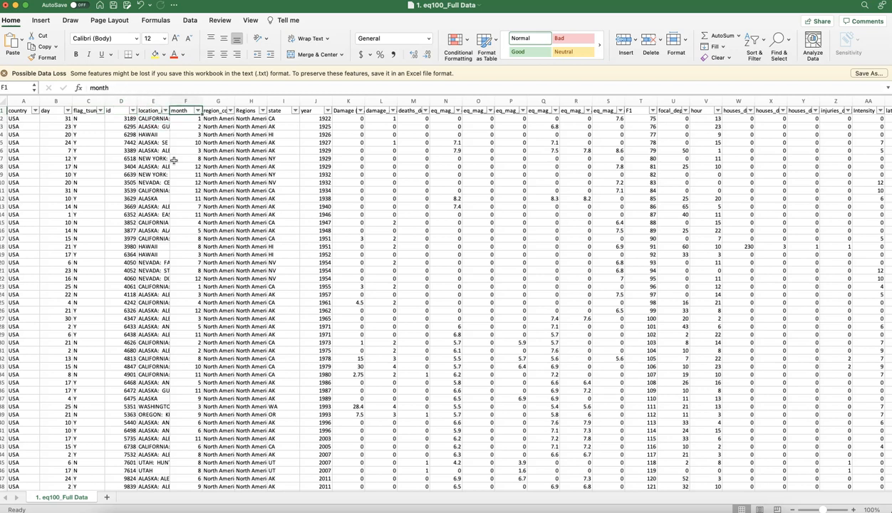
{"action": "key", "text": "Right"}
{"action": "key", "text": "Left"}
{"action": "key", "text": "Left"}
{"action": "key", "text": "Right"}
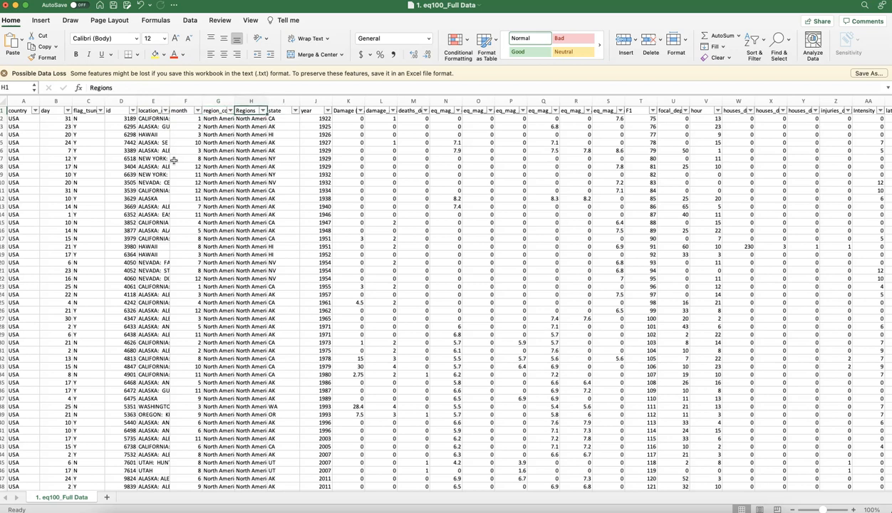
{"action": "key", "text": "Right"}
{"action": "key", "text": "Right"}
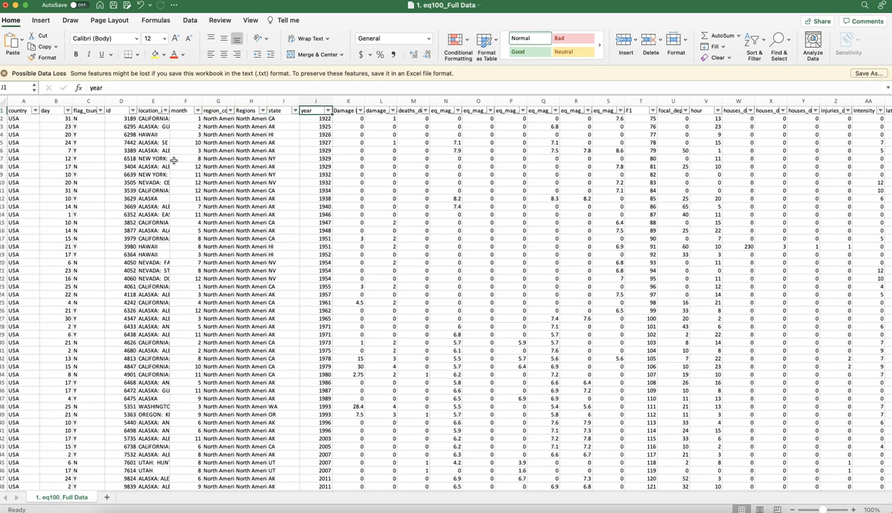
{"action": "key", "text": "Right"}
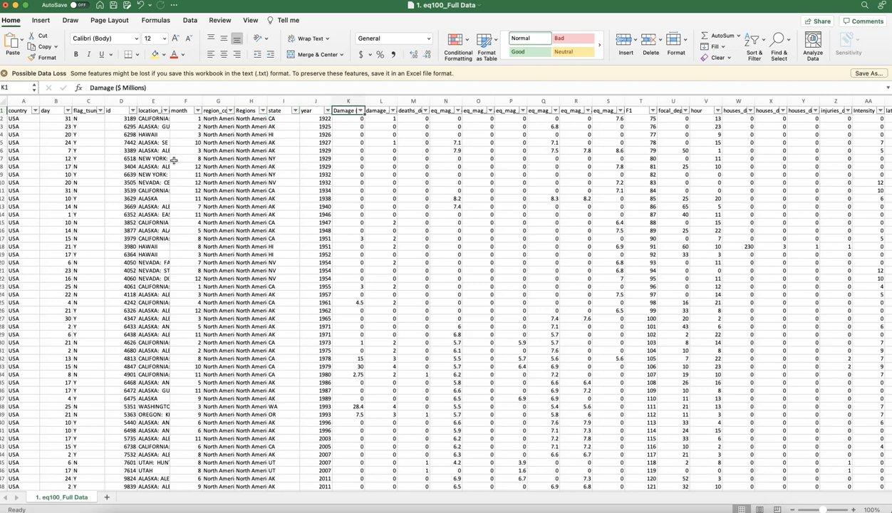
{"action": "key", "text": "Right"}
{"action": "key", "text": "Right"}
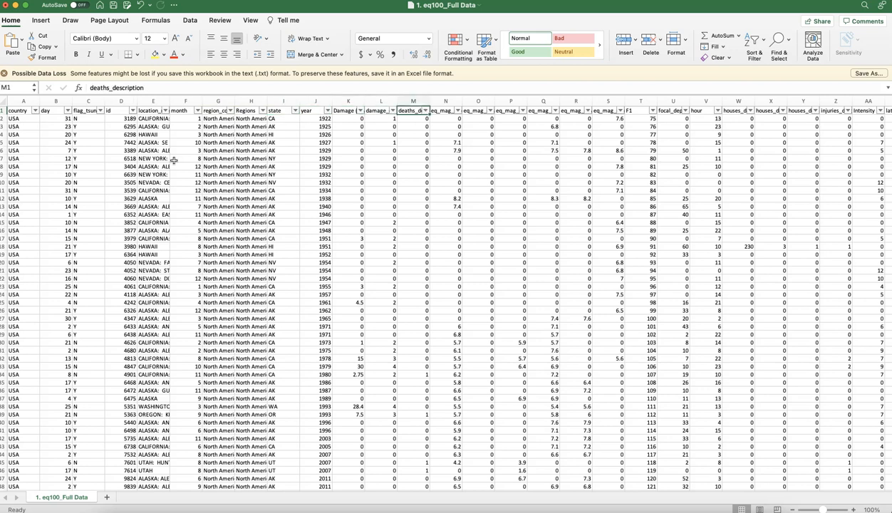
Step: Inspect the hour, minute, Magnitude, latitude and longitude column headers further along the sheet
{"action": "scroll", "coordinate": [328, 199], "scroll_direction": "right", "scroll_amount": 2}
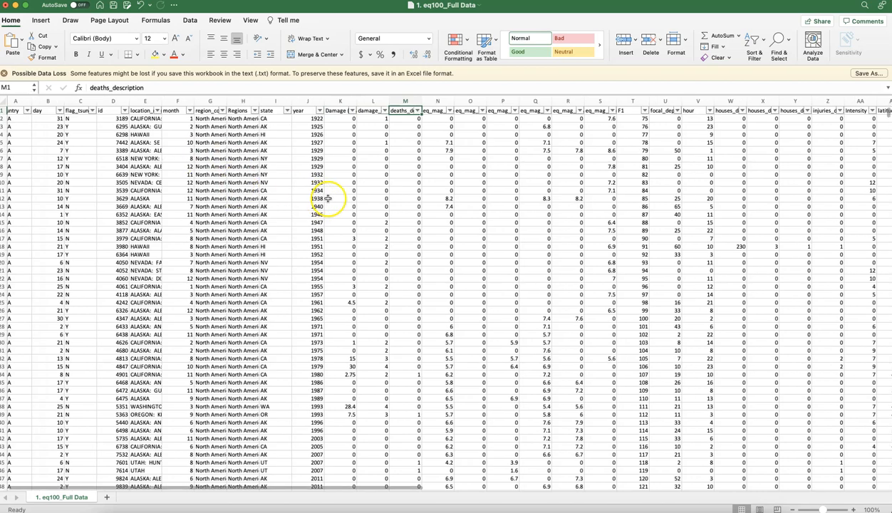
{"action": "scroll", "coordinate": [283, 223], "scroll_direction": "right", "scroll_amount": 5}
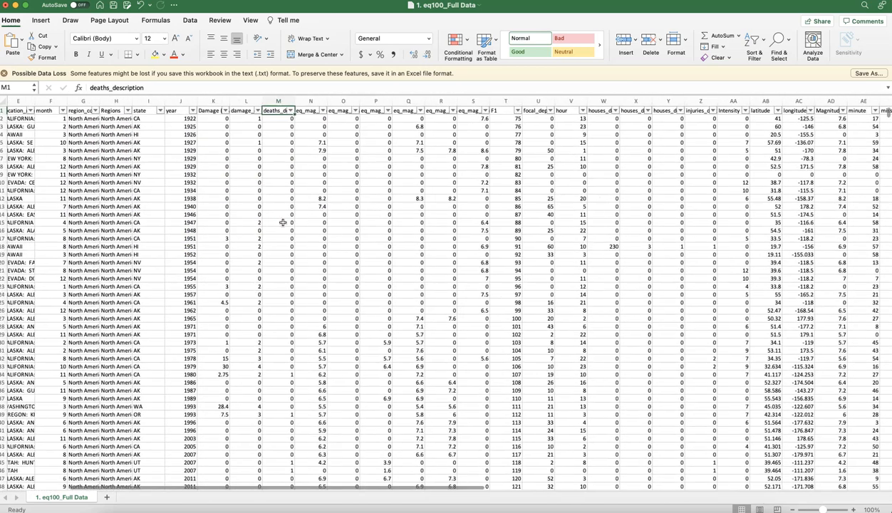
{"action": "left_click", "coordinate": [481, 111]}
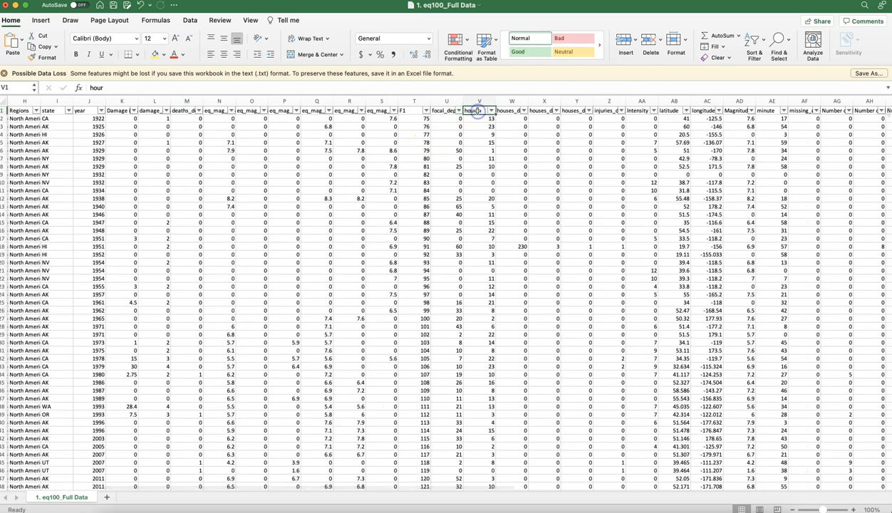
{"action": "scroll", "coordinate": [491, 207], "scroll_direction": "right", "scroll_amount": 5}
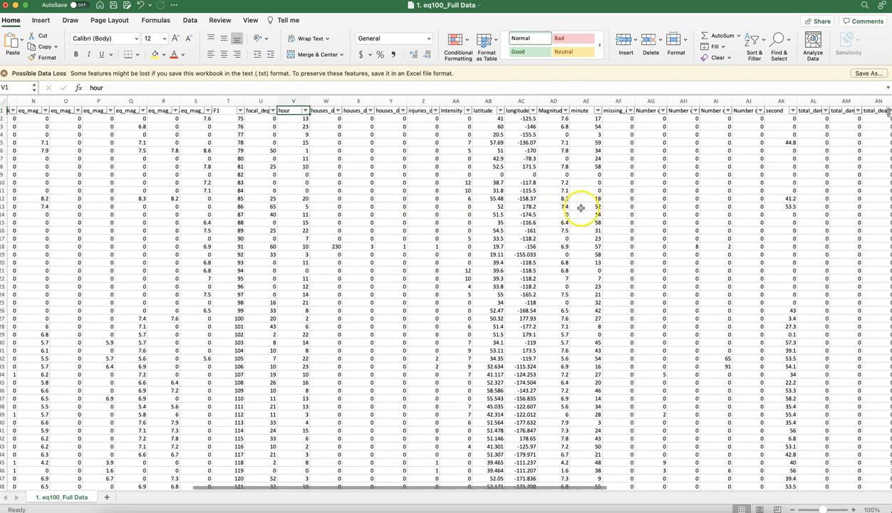
{"action": "left_click", "coordinate": [581, 111]}
{"action": "left_click", "coordinate": [553, 111]}
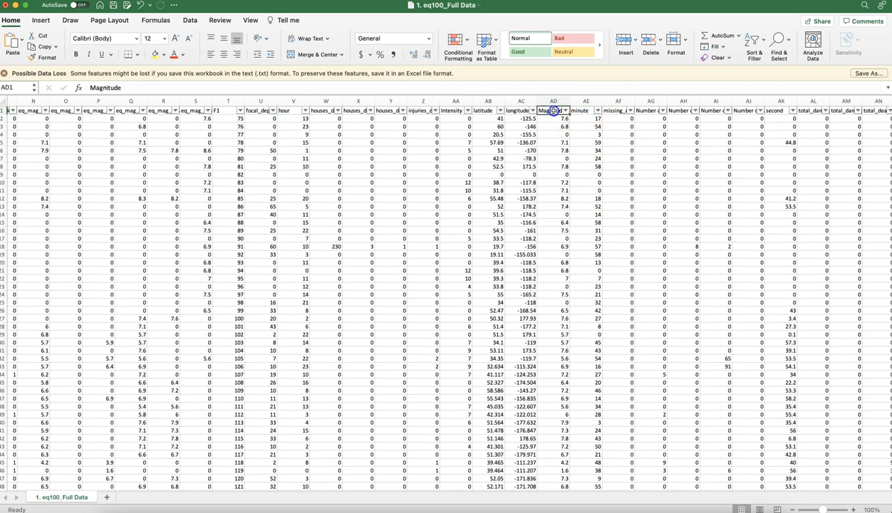
{"action": "left_click", "coordinate": [489, 112]}
{"action": "left_click", "coordinate": [521, 112]}
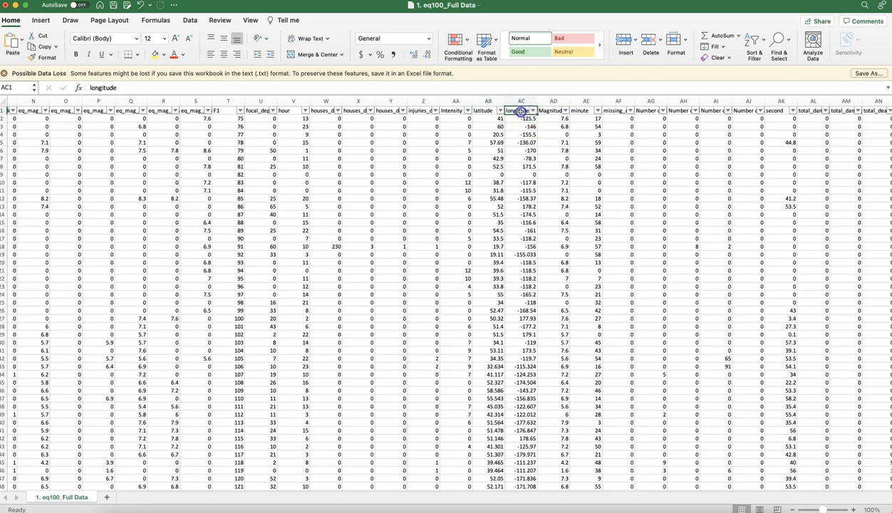
Step: Review the remaining column headers from second through the total deaths, houses, injuries and missing fields
{"action": "scroll", "coordinate": [526, 179], "scroll_direction": "right", "scroll_amount": 10}
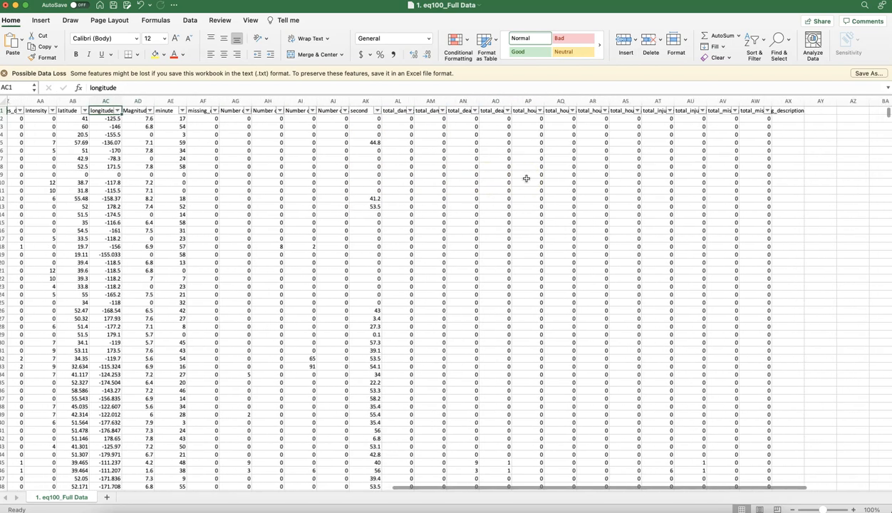
{"action": "left_click", "coordinate": [359, 113]}
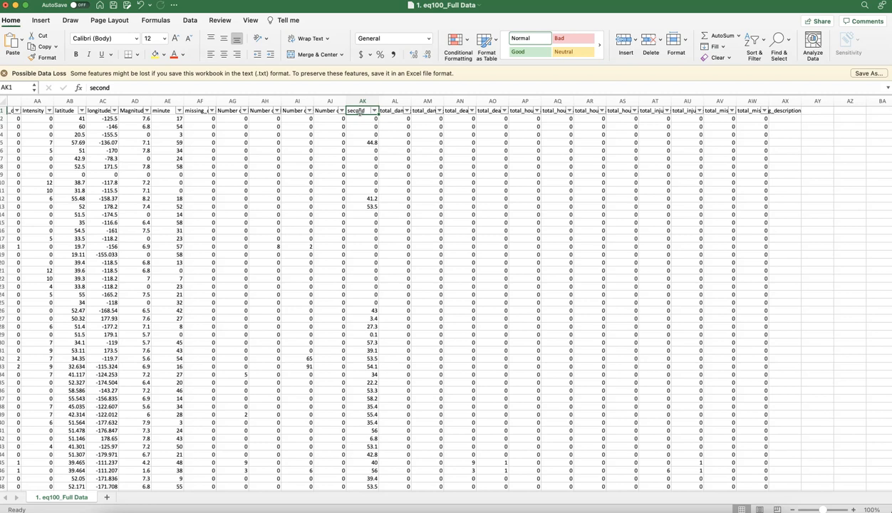
{"action": "key", "text": "Right"}
{"action": "key", "text": "Right"}
{"action": "key", "text": "Right"}
{"action": "key", "text": "Right"}
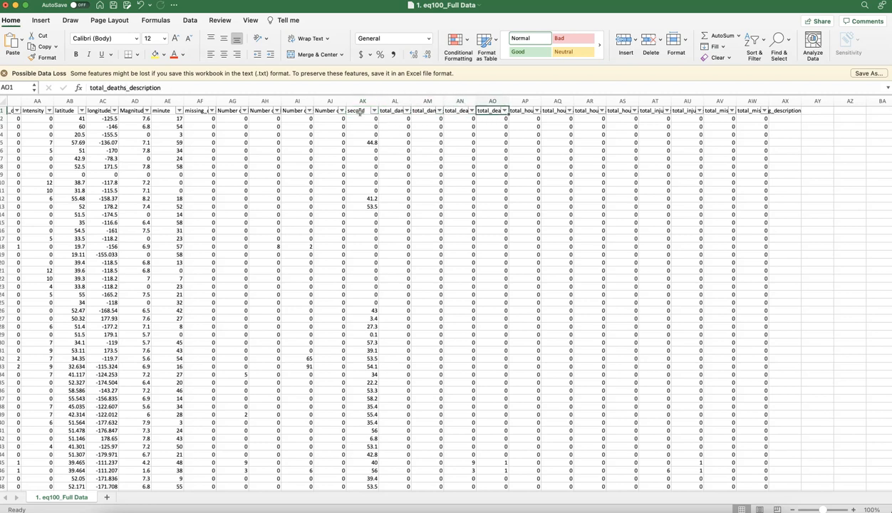
{"action": "key", "text": "Left"}
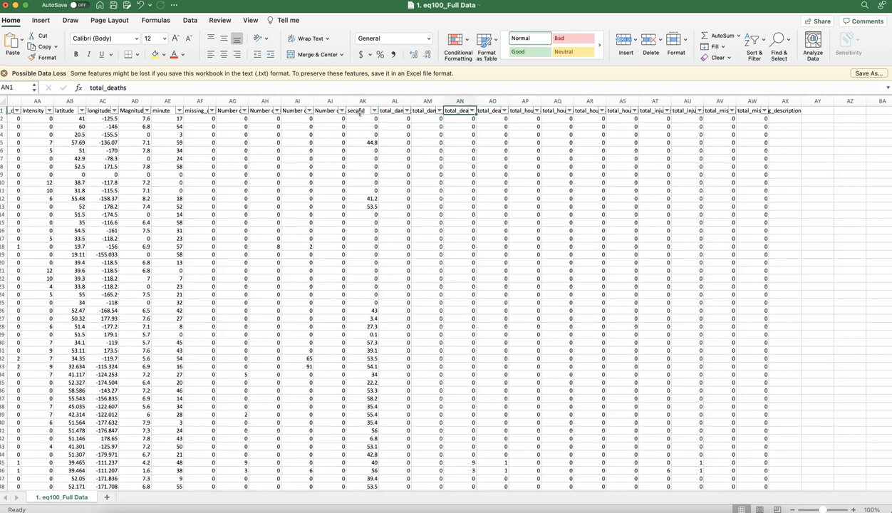
{"action": "key", "text": "Left"}
{"action": "key", "text": "Left"}
{"action": "key", "text": "Right"}
{"action": "key", "text": "Right"}
{"action": "key", "text": "Right"}
{"action": "key", "text": "Right"}
{"action": "key", "text": "Right"}
{"action": "key", "text": "Right"}
{"action": "key", "text": "Right"}
{"action": "key", "text": "Right"}
{"action": "key", "text": "Right"}
{"action": "key", "text": "Right"}
{"action": "key", "text": "Left"}
{"action": "key", "text": "Left"}
{"action": "key", "text": "Left"}
{"action": "key", "text": "Left"}
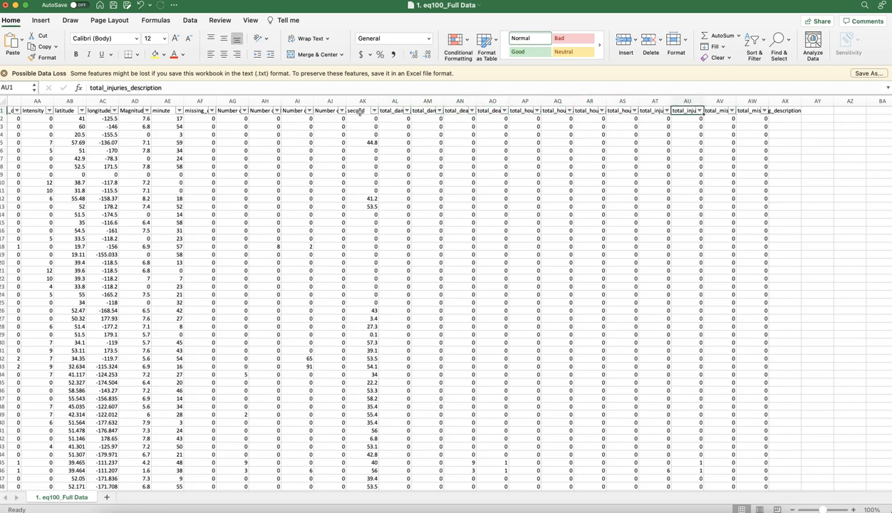
Step: Return along the header row to the country header in cell A1
{"action": "key", "text": "Left"}
{"action": "key", "text": "Left"}
{"action": "key", "text": "Left"}
{"action": "key", "text": "Left"}
{"action": "key", "text": "Left"}
{"action": "key", "text": "Left"}
{"action": "key", "text": "Left"}
{"action": "key", "text": "Left"}
{"action": "key", "text": "Left"}
{"action": "key", "text": "Left"}
{"action": "key", "text": "Left"}
{"action": "key", "text": "Left"}
{"action": "key", "text": "Left"}
{"action": "key", "text": "Left"}
{"action": "key", "text": "Left"}
{"action": "key", "text": "Left"}
{"action": "key", "text": "Left"}
{"action": "key", "text": "Left"}
{"action": "key", "text": "Left"}
{"action": "key", "text": "Left"}
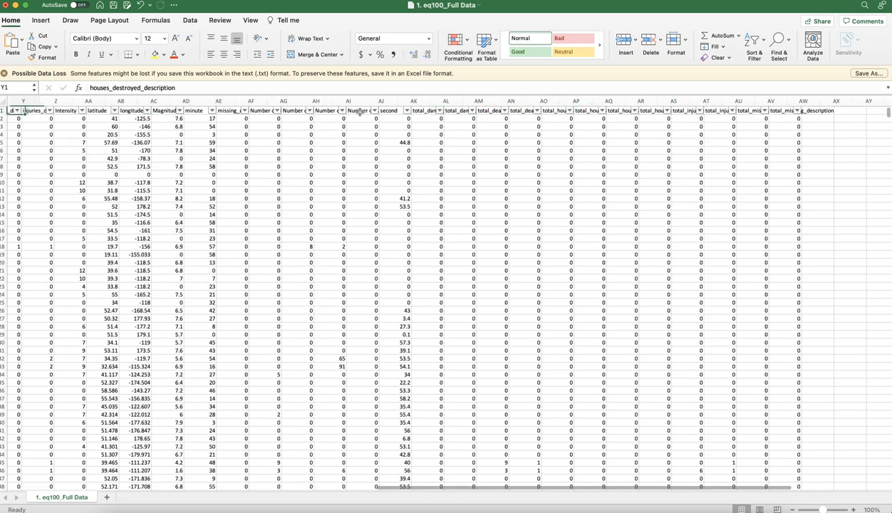
{"action": "key", "text": "Left"}
{"action": "key", "text": "Left"}
{"action": "key", "text": "Left"}
{"action": "key", "text": "Left"}
{"action": "key", "text": "Left"}
{"action": "key", "text": "Left"}
{"action": "key", "text": "Left"}
{"action": "key", "text": "Left"}
{"action": "key", "text": "Left"}
{"action": "key", "text": "Left"}
{"action": "key", "text": "Left"}
{"action": "key", "text": "Left"}
{"action": "key", "text": "Left"}
{"action": "key", "text": "Left"}
{"action": "key", "text": "Left"}
{"action": "key", "text": "Left"}
{"action": "key", "text": "Left"}
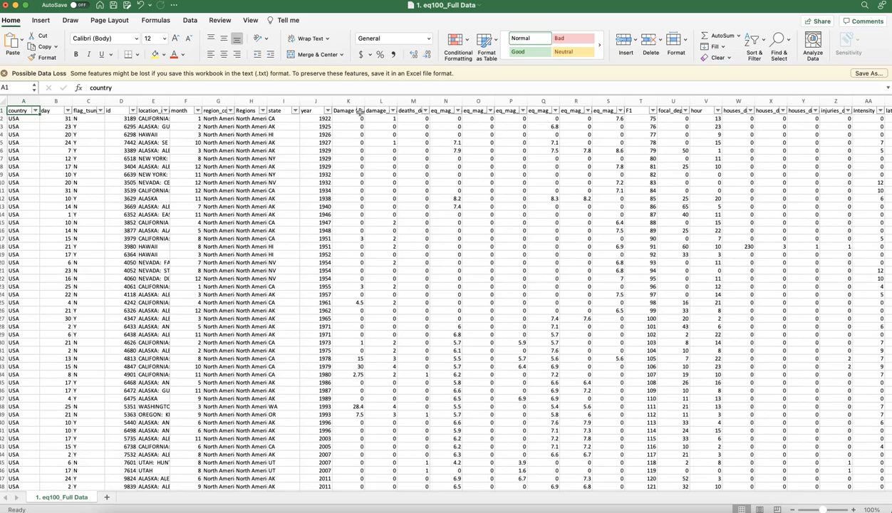
Step: Switch to the Safari browser and open Google Drive in a new tab
{"action": "left_click", "coordinate": [197, 473]}
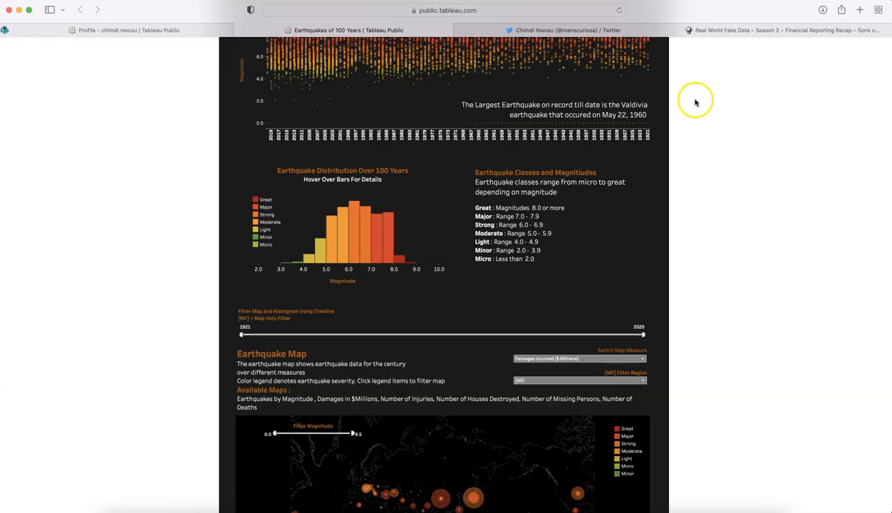
{"action": "left_click", "coordinate": [860, 10]}
{"action": "type", "text": "d"}
{"action": "key", "text": "Return"}
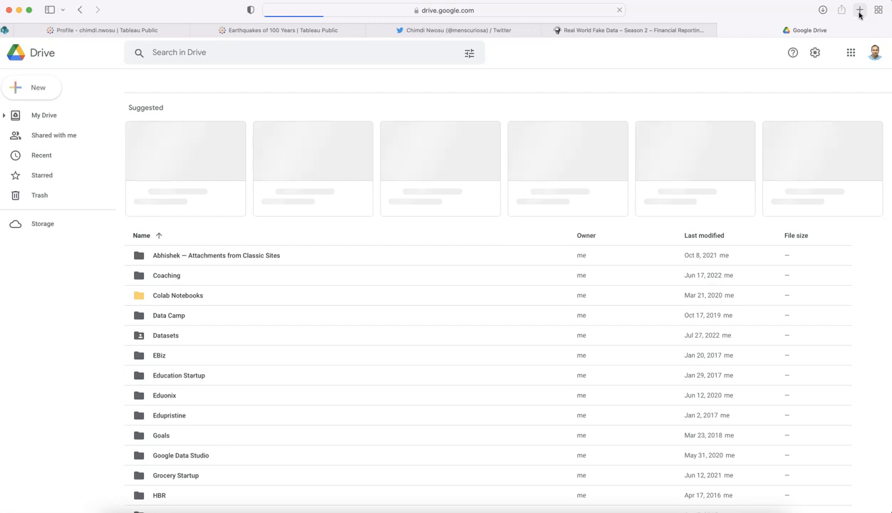
Step: Open the Datasets folder in My Drive and select the file 1. eq100_Full Data.csv
{"action": "scroll", "coordinate": [423, 319], "scroll_direction": "down", "scroll_amount": 2}
{"action": "scroll", "coordinate": [422, 319], "scroll_direction": "down", "scroll_amount": 5}
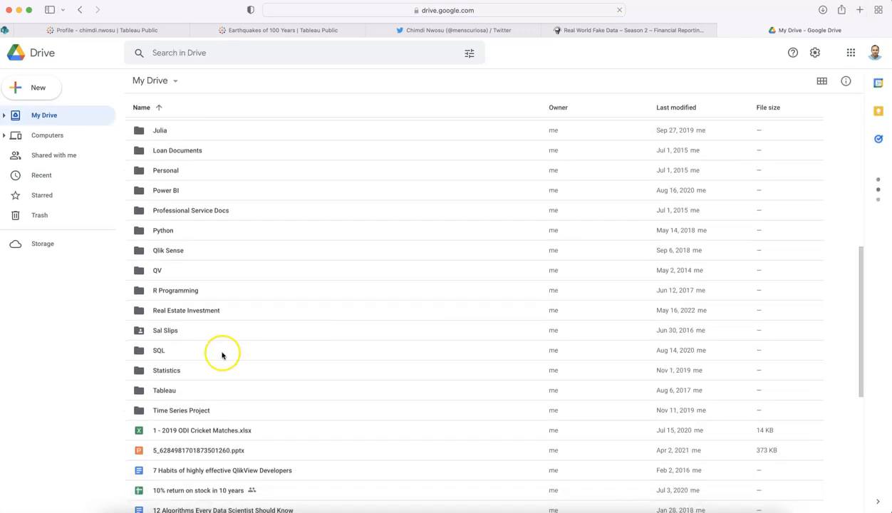
{"action": "scroll", "coordinate": [167, 340], "scroll_direction": "up", "scroll_amount": 4}
{"action": "scroll", "coordinate": [167, 340], "scroll_direction": "up", "scroll_amount": 3}
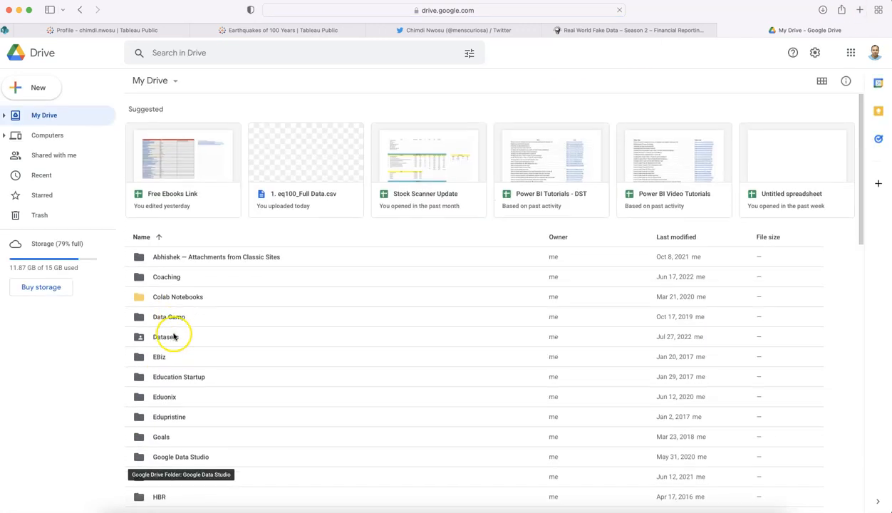
{"action": "double_click", "coordinate": [166, 336]}
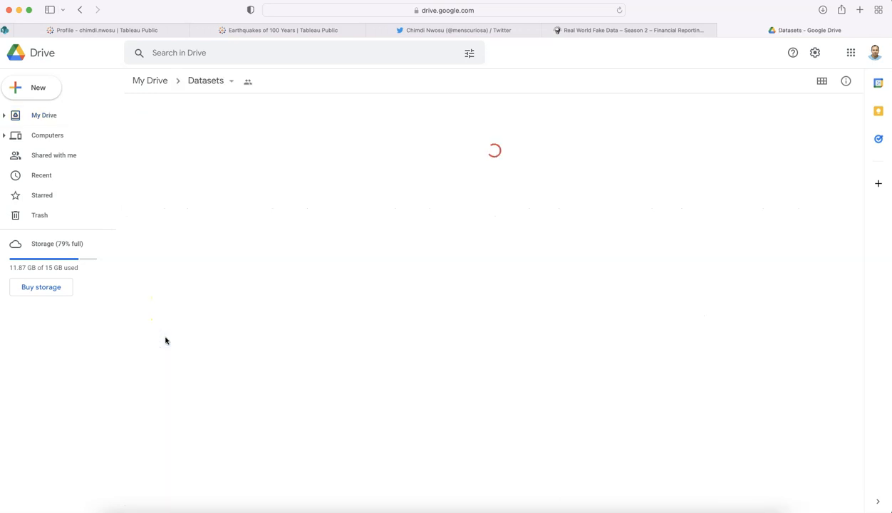
{"action": "left_click", "coordinate": [191, 352]}
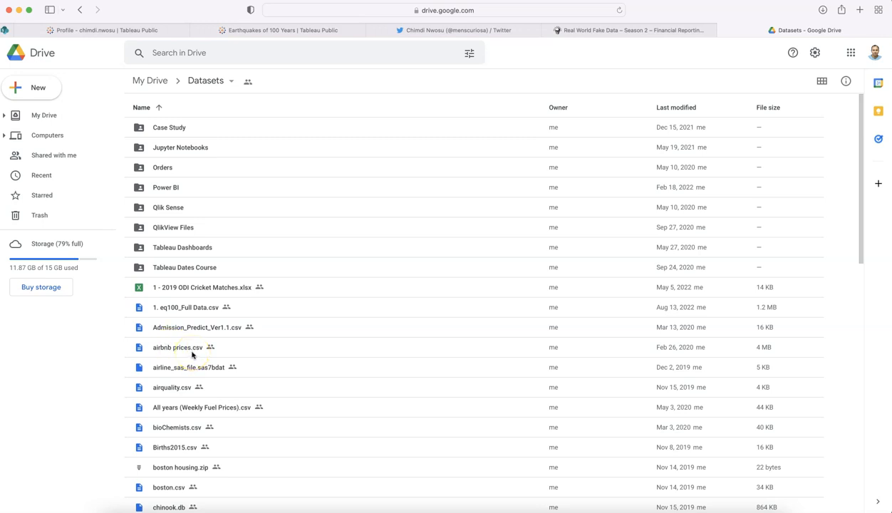
{"action": "left_click", "coordinate": [199, 313]}
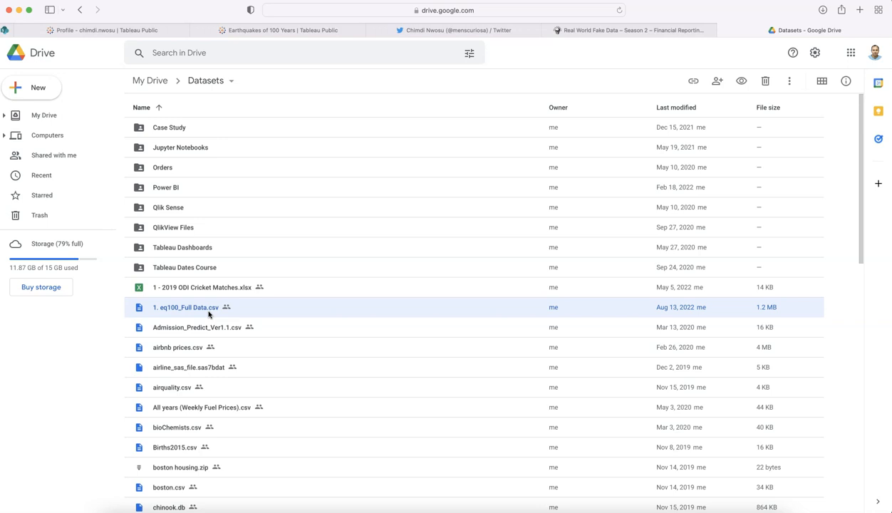
Step: Glance at the eq100 data in Excel and the Drive folder, and switch to the blank Book2 workbook in Tableau
{"action": "left_click", "coordinate": [236, 511]}
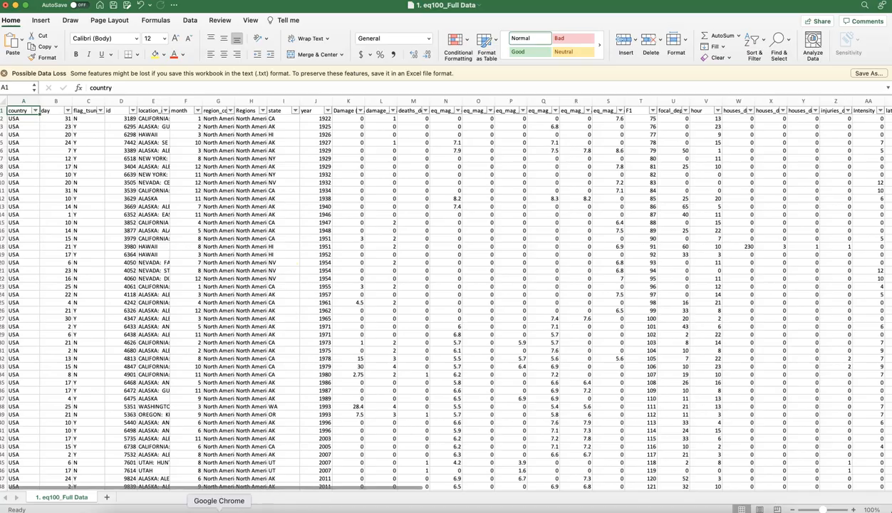
{"action": "left_click", "coordinate": [219, 511]}
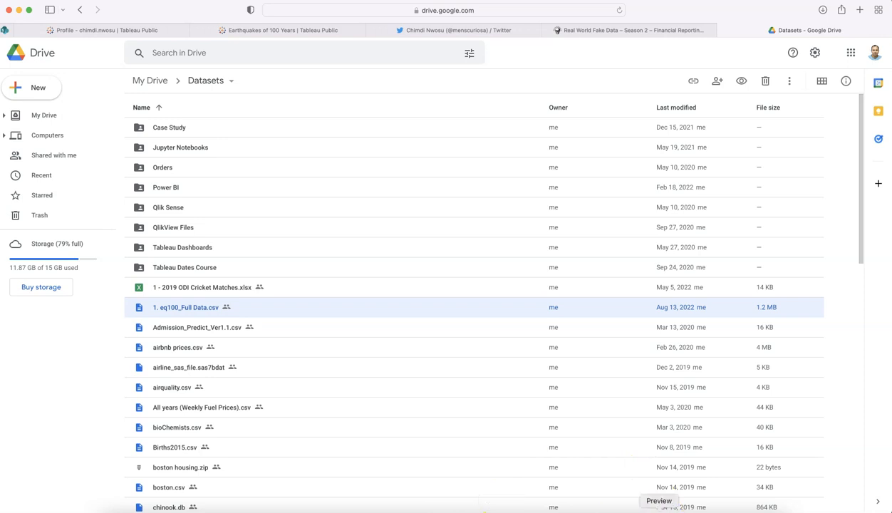
{"action": "left_click", "coordinate": [680, 509]}
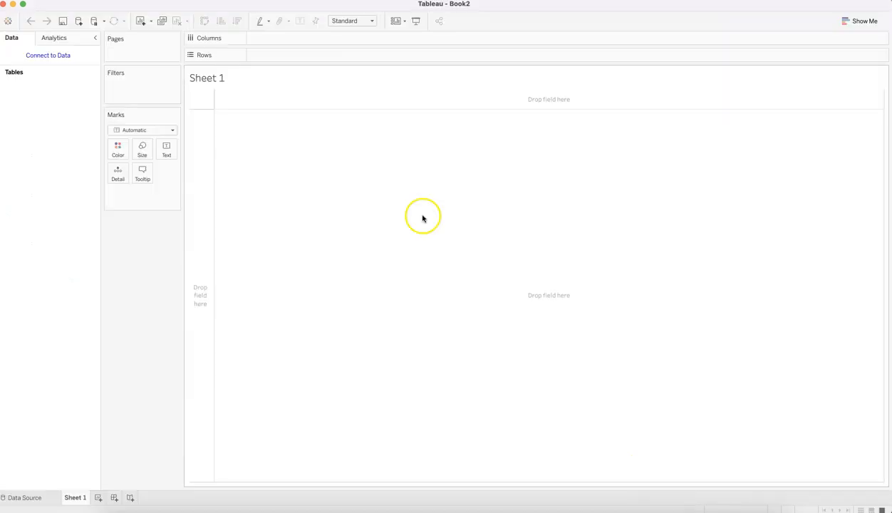
Step: Start a new data connection and find the Google Drive connector by searching for "goo"
{"action": "left_click", "coordinate": [60, 57]}
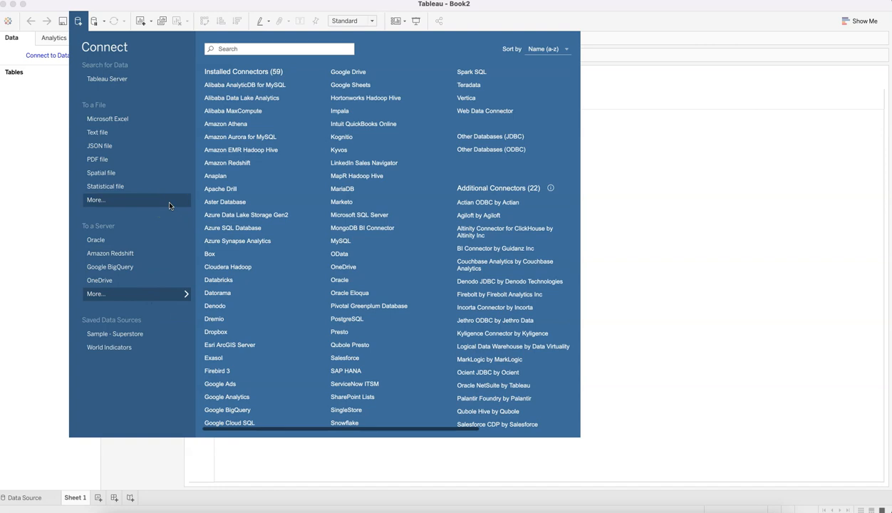
{"action": "left_click", "coordinate": [240, 49]}
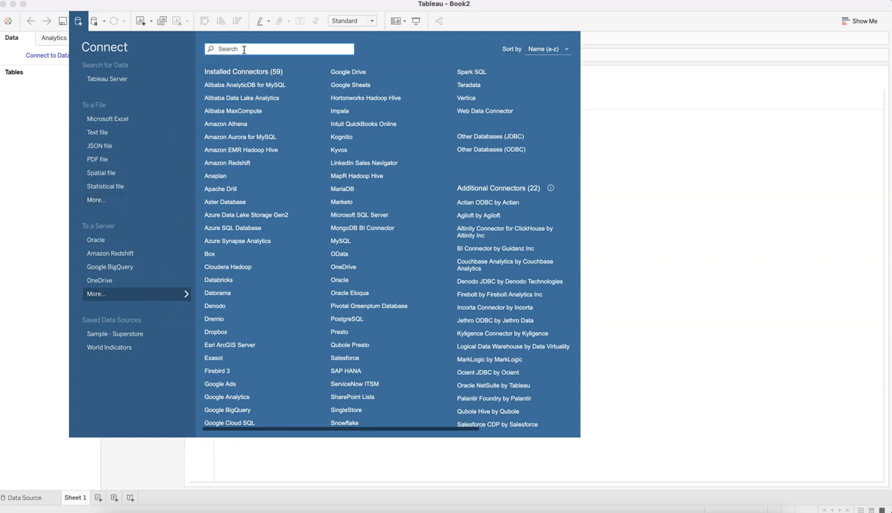
{"action": "type", "text": "goo"}
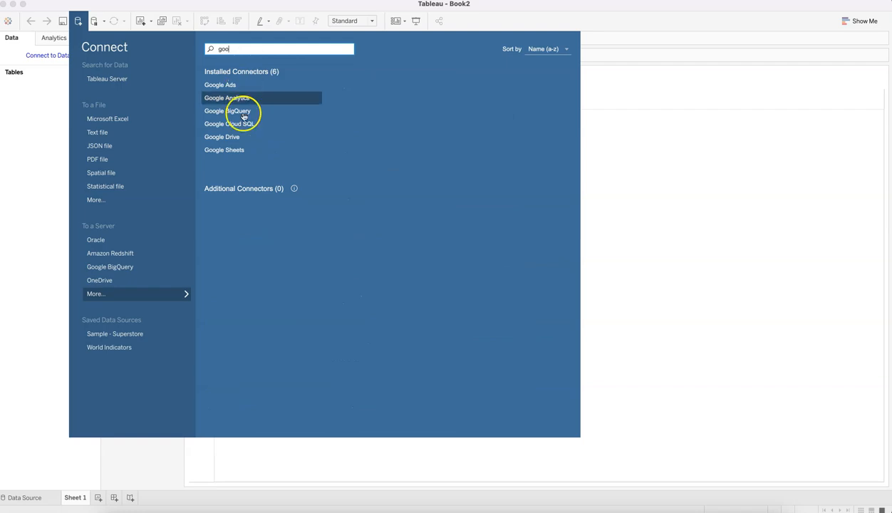
{"action": "left_click", "coordinate": [233, 137]}
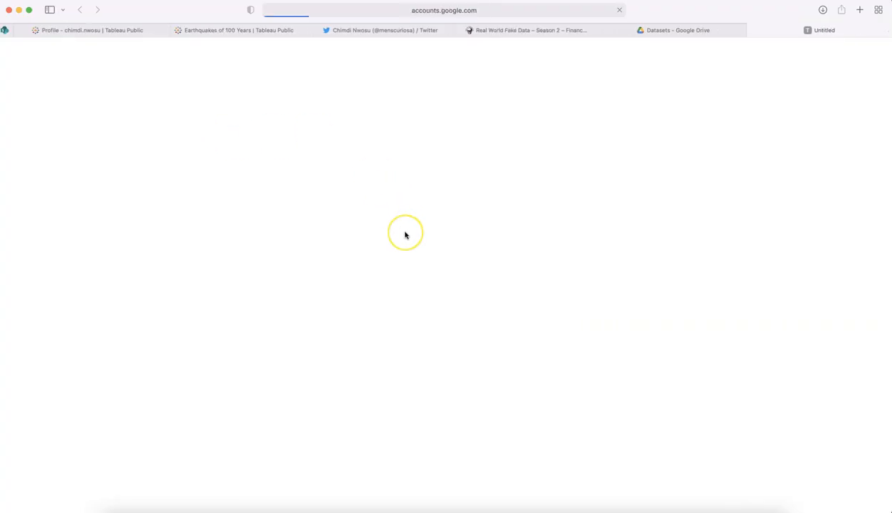
Step: Choose the Google account, allow Tableau to access its Drive files, and return to the Tableau workbook
{"action": "left_click", "coordinate": [403, 169]}
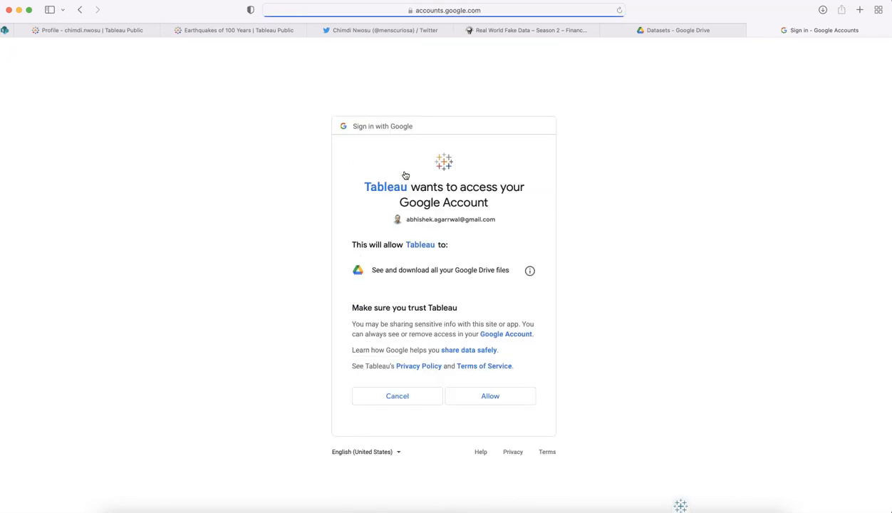
{"action": "left_click", "coordinate": [485, 397]}
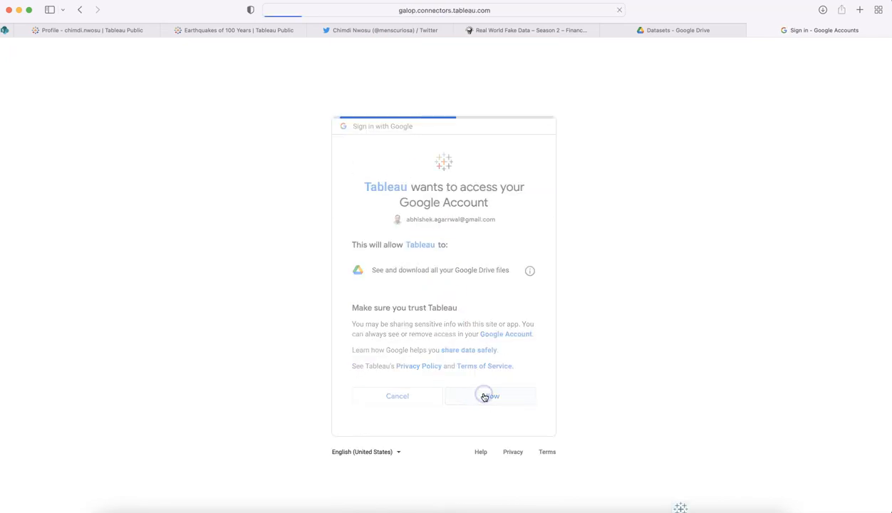
{"action": "left_click", "coordinate": [670, 505]}
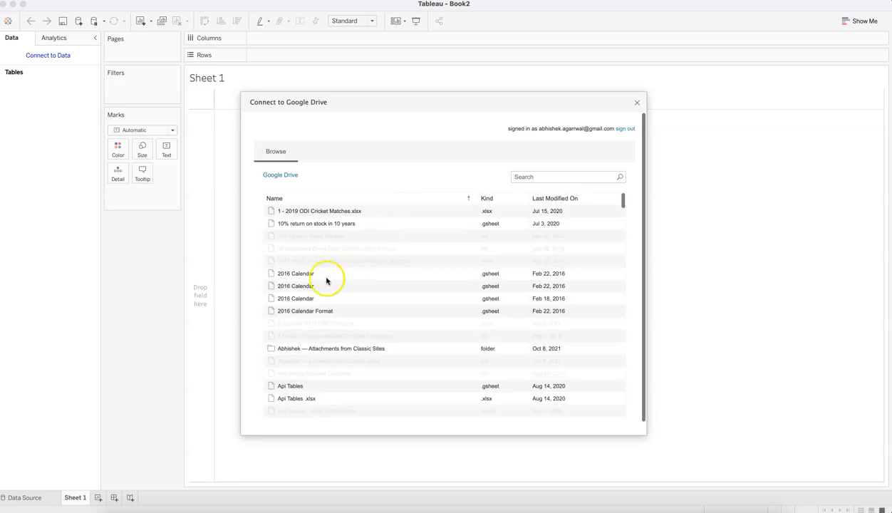
Step: Open the Datasets folder in Google Drive and connect to the file 1. eq100_Full Data.csv
{"action": "scroll", "coordinate": [326, 282], "scroll_direction": "down", "scroll_amount": 1}
{"action": "scroll", "coordinate": [325, 283], "scroll_direction": "down", "scroll_amount": 1}
{"action": "scroll", "coordinate": [325, 282], "scroll_direction": "up", "scroll_amount": 1}
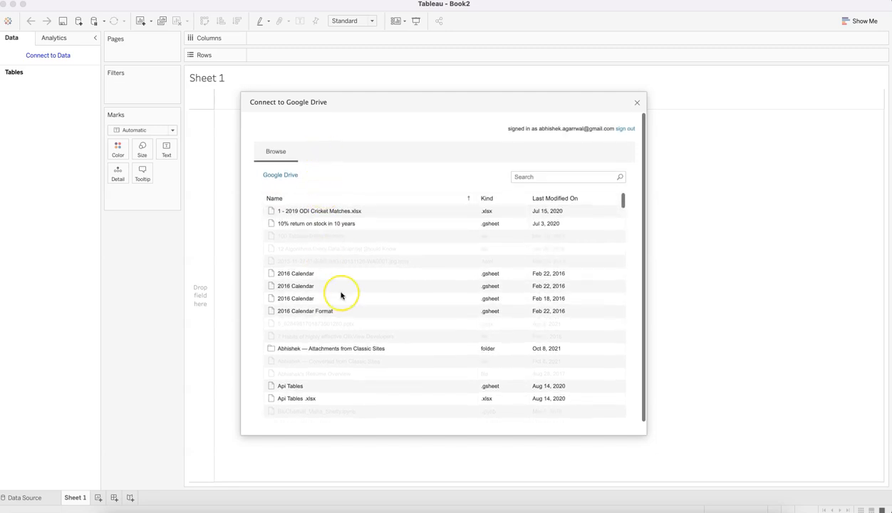
{"action": "scroll", "coordinate": [340, 296], "scroll_direction": "down", "scroll_amount": 1}
{"action": "scroll", "coordinate": [341, 295], "scroll_direction": "down", "scroll_amount": 6}
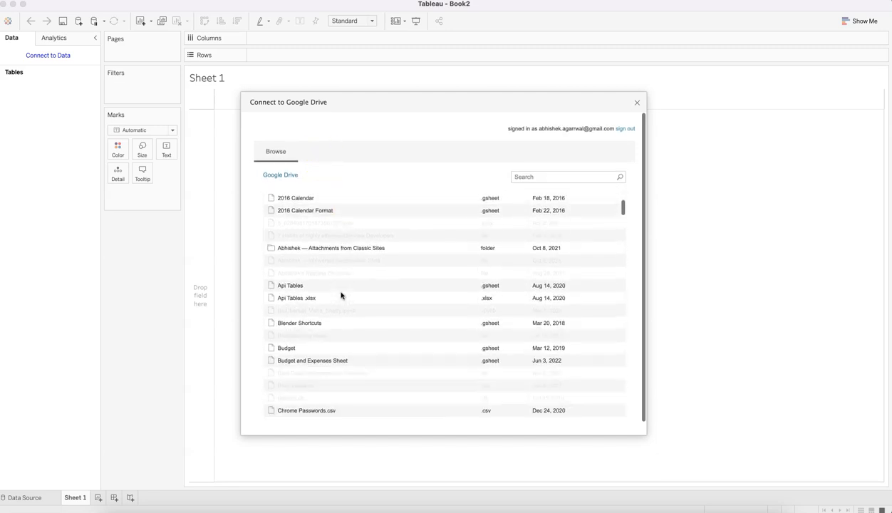
{"action": "scroll", "coordinate": [341, 295], "scroll_direction": "down", "scroll_amount": 1}
{"action": "scroll", "coordinate": [340, 295], "scroll_direction": "down", "scroll_amount": 5}
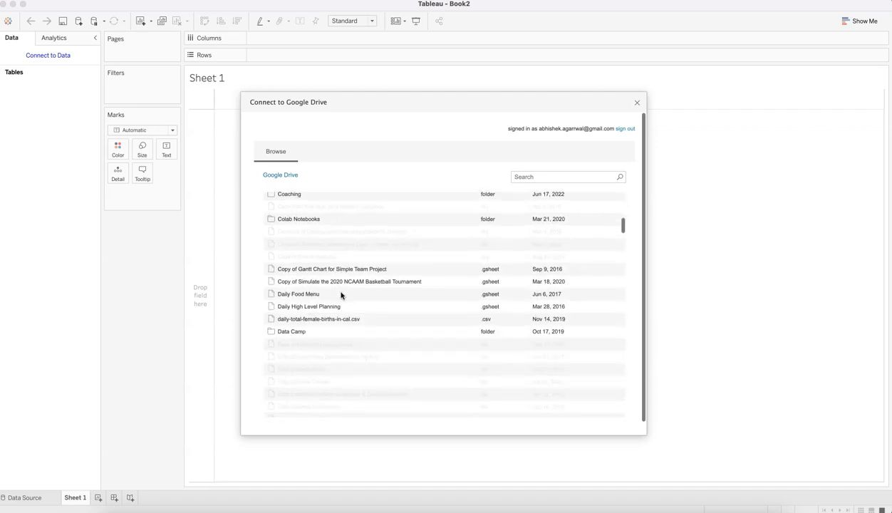
{"action": "scroll", "coordinate": [340, 295], "scroll_direction": "down", "scroll_amount": 2}
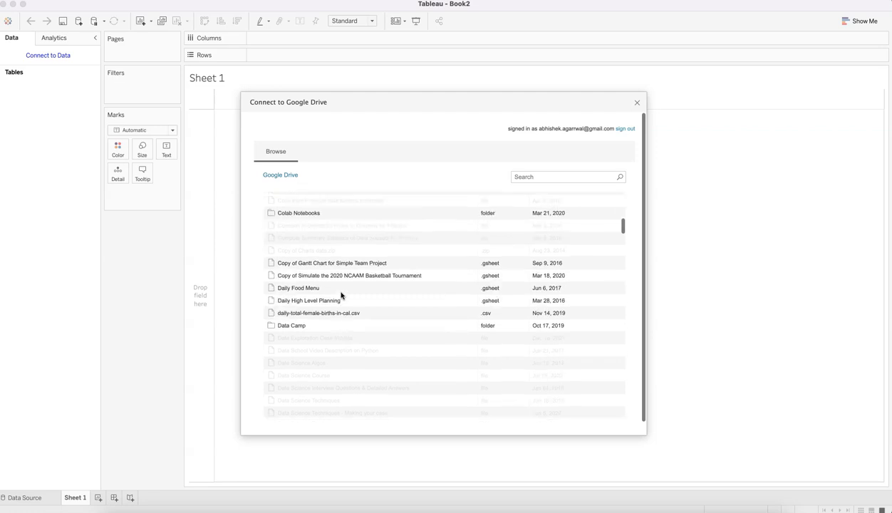
{"action": "scroll", "coordinate": [341, 295], "scroll_direction": "down", "scroll_amount": 4}
{"action": "scroll", "coordinate": [341, 295], "scroll_direction": "down", "scroll_amount": 1}
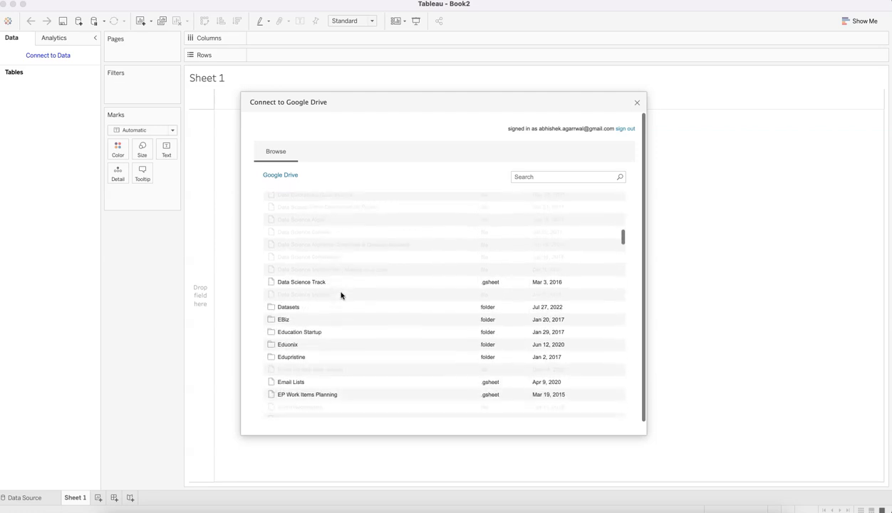
{"action": "left_click", "coordinate": [288, 303]}
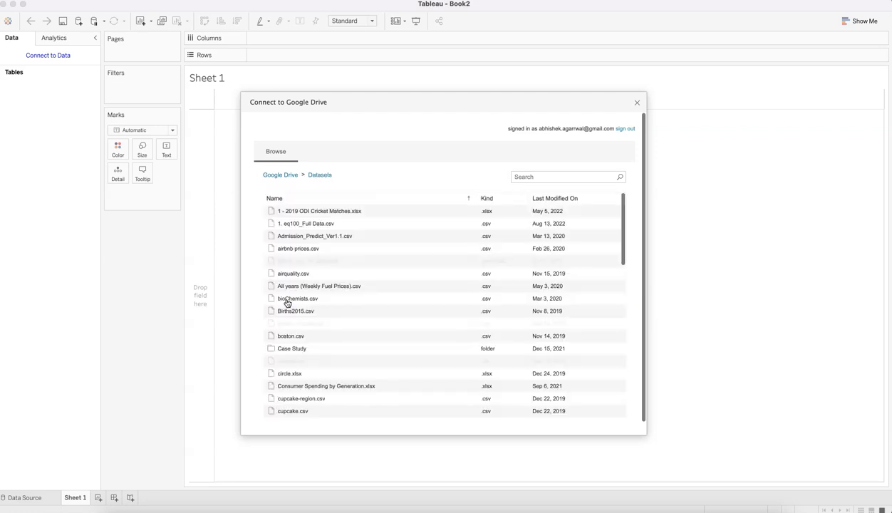
{"action": "left_click", "coordinate": [298, 223]}
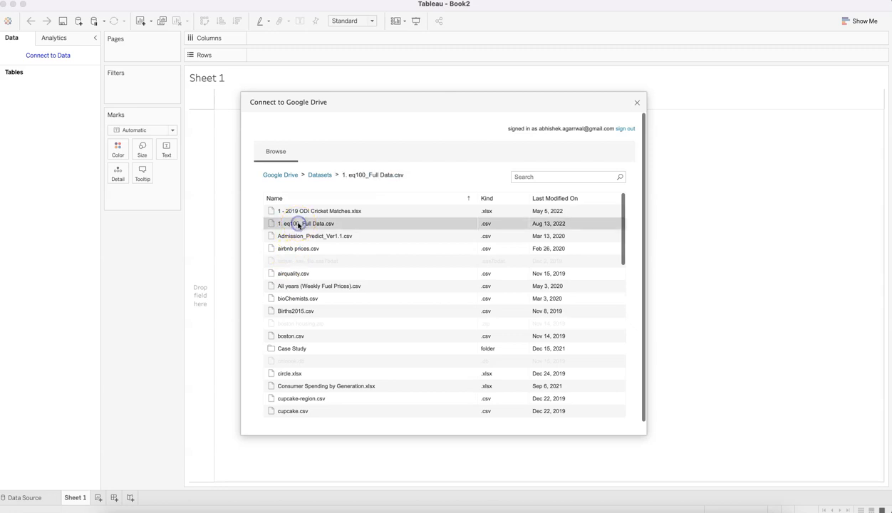
{"action": "double_click", "coordinate": [298, 223]}
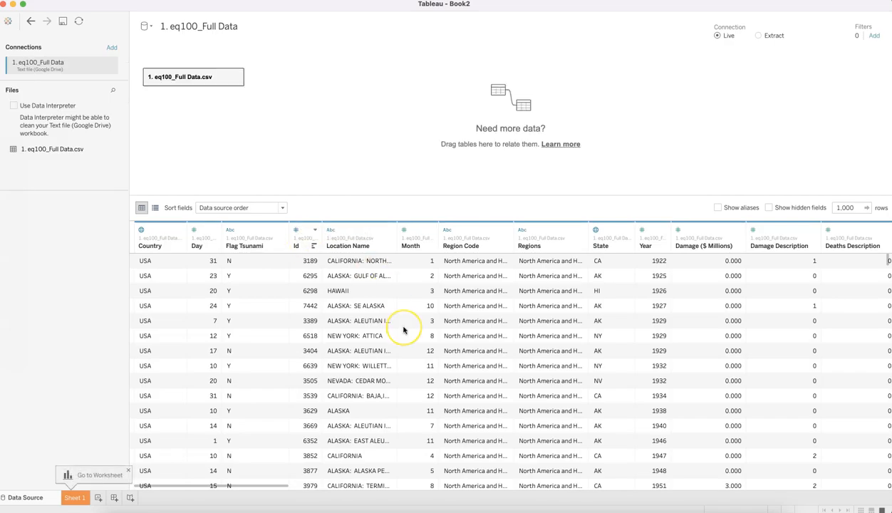
Step: Look across the columns of the data source preview and go to Sheet 1
{"action": "scroll", "coordinate": [403, 329], "scroll_direction": "right", "scroll_amount": 15}
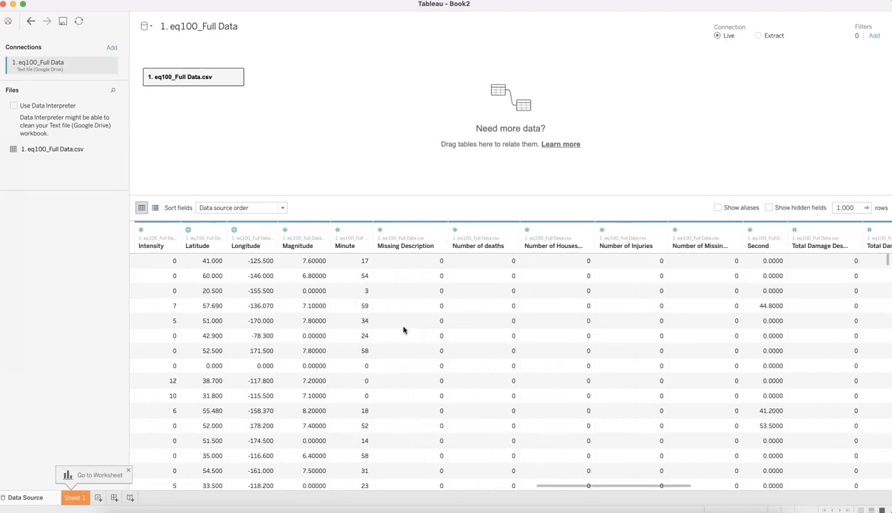
{"action": "scroll", "coordinate": [402, 329], "scroll_direction": "left", "scroll_amount": 15}
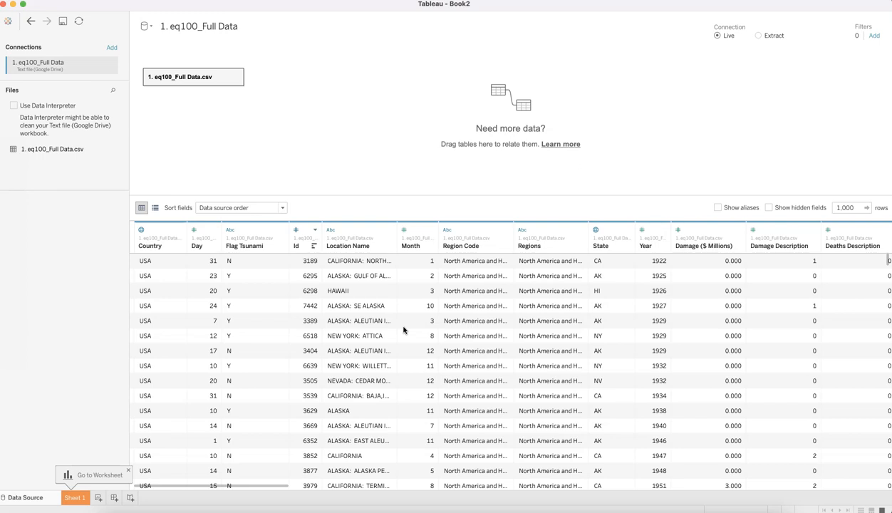
{"action": "left_click", "coordinate": [128, 471]}
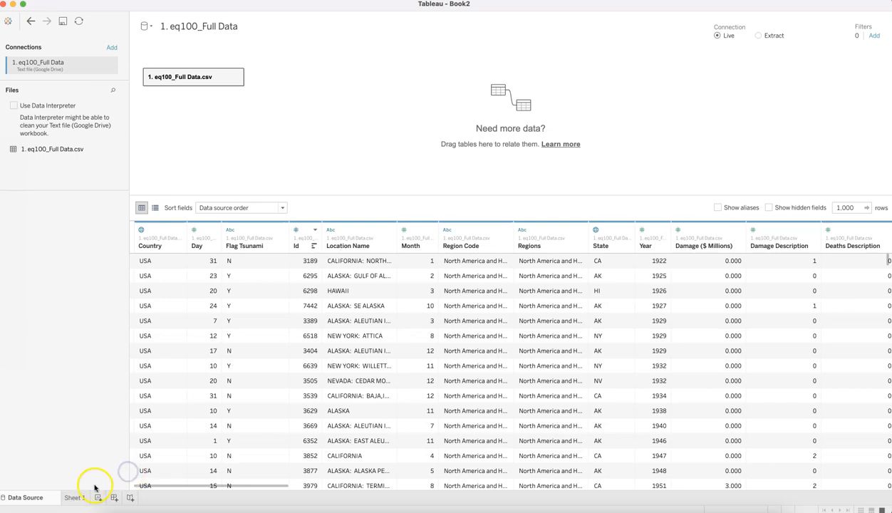
{"action": "left_click", "coordinate": [75, 498]}
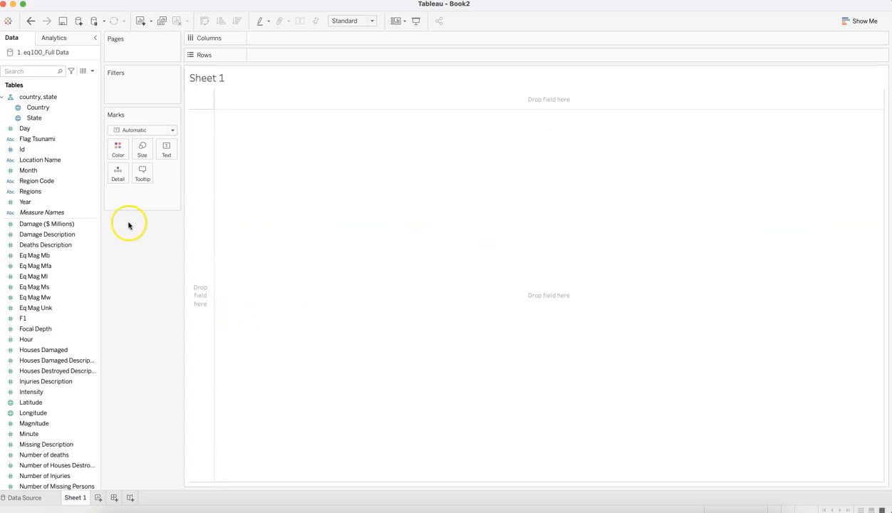
Step: Place the Year field on Columns and make it discrete
{"action": "left_click", "coordinate": [75, 203]}
{"action": "left_click_drag", "start_coordinate": [74, 205], "coordinate": [290, 41]}
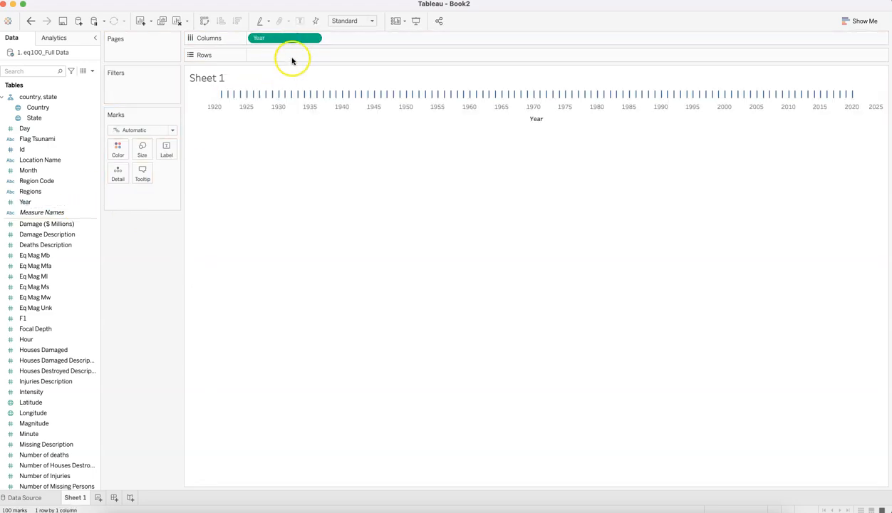
{"action": "left_click", "coordinate": [313, 38]}
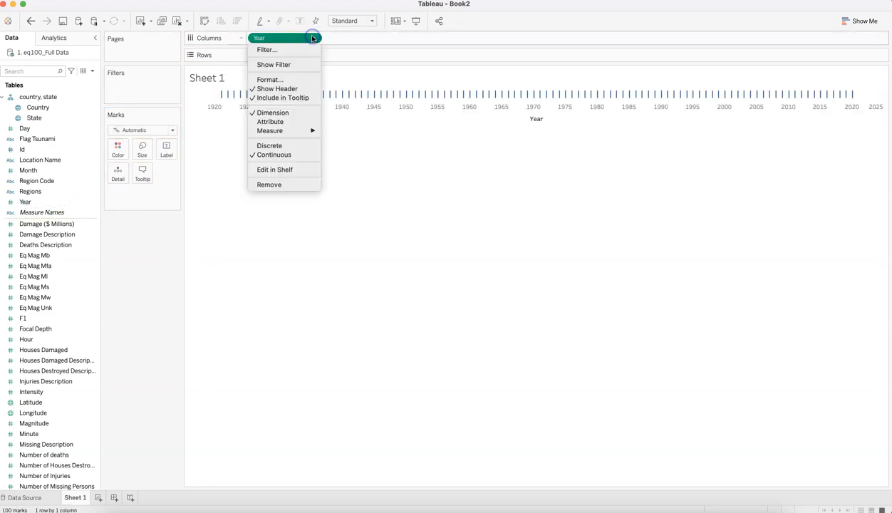
{"action": "left_click", "coordinate": [289, 145]}
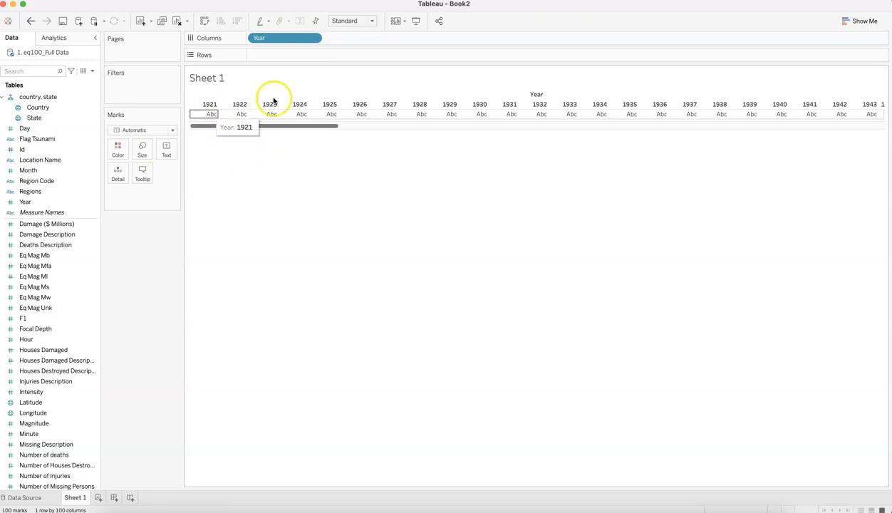
Step: Add the Magnitude measure to Rows
{"action": "left_click", "coordinate": [82, 183]}
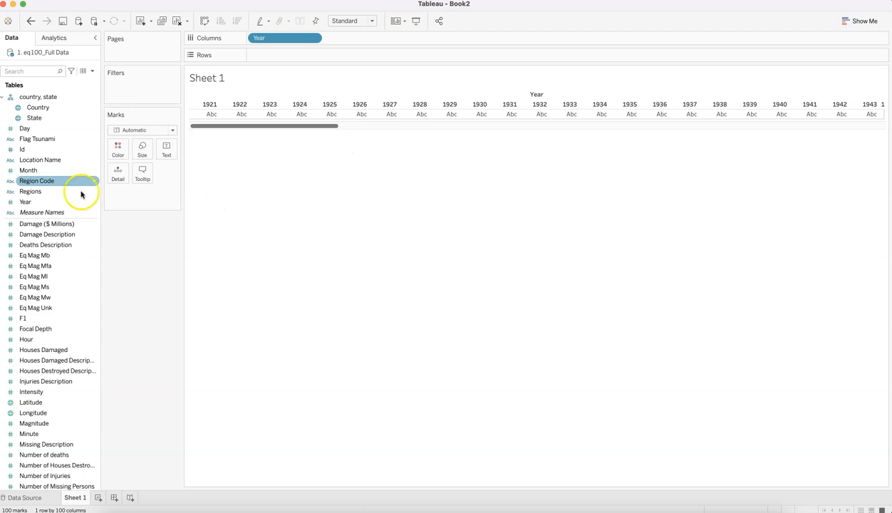
{"action": "scroll", "coordinate": [80, 353], "scroll_direction": "down", "scroll_amount": 2}
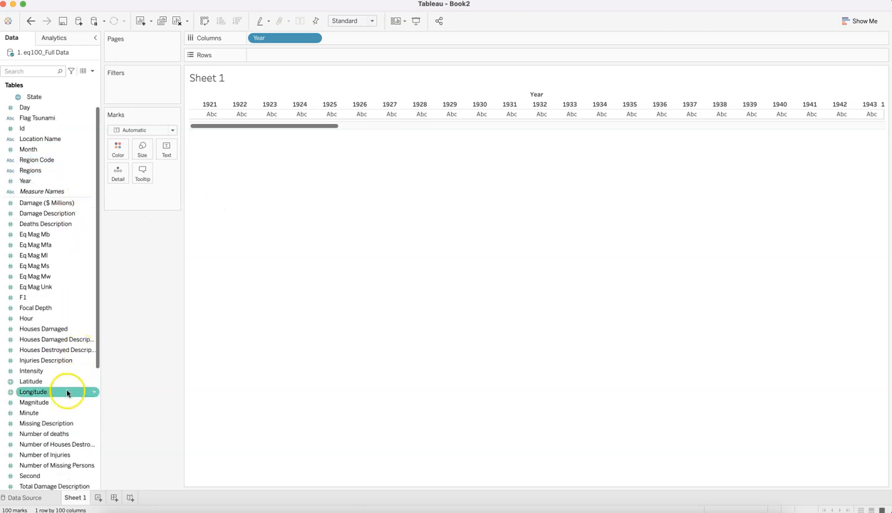
{"action": "mouse_move", "coordinate": [66, 402]}
{"action": "left_mouse_down"}
{"action": "mouse_move", "coordinate": [304, 85]}
{"action": "mouse_move", "coordinate": [308, 56]}
{"action": "left_mouse_up"}
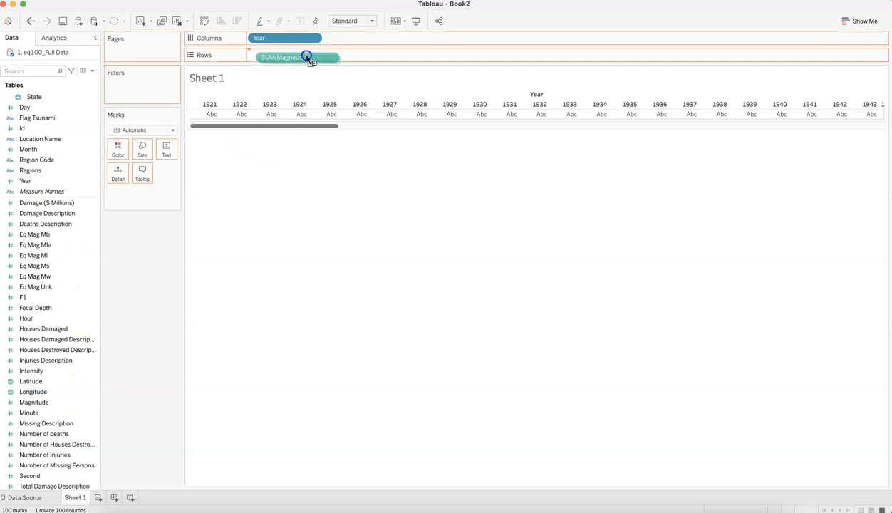
{"action": "left_click", "coordinate": [313, 56]}
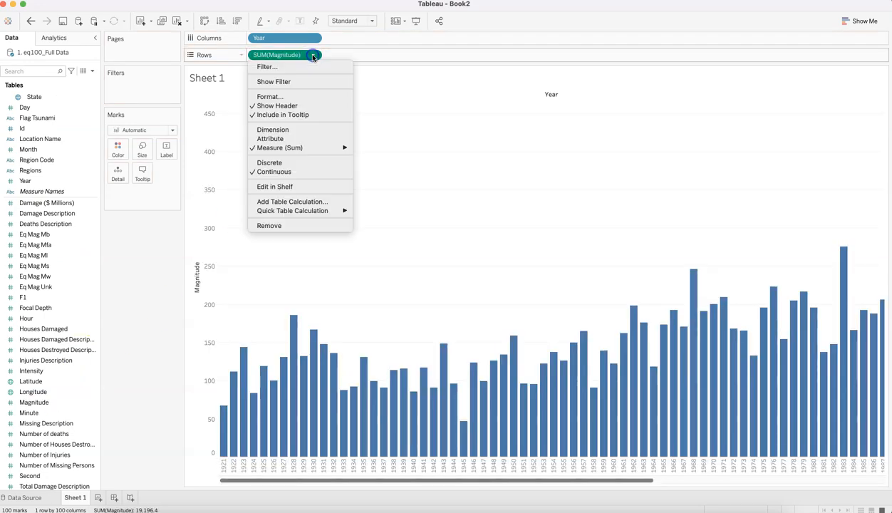
{"action": "mouse_move", "coordinate": [336, 148]}
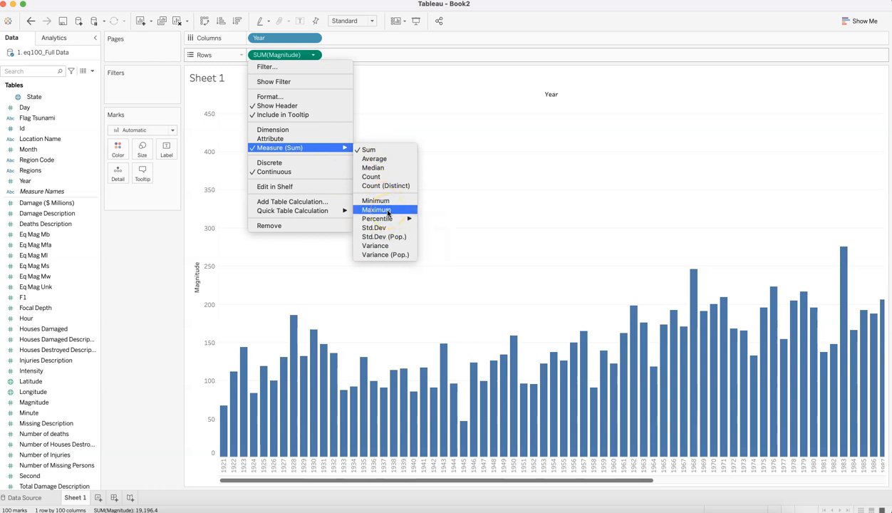
{"action": "left_click", "coordinate": [163, 253]}
Step: Change the mark type of the Magnitude by Year chart to Shape
{"action": "left_click", "coordinate": [161, 130]}
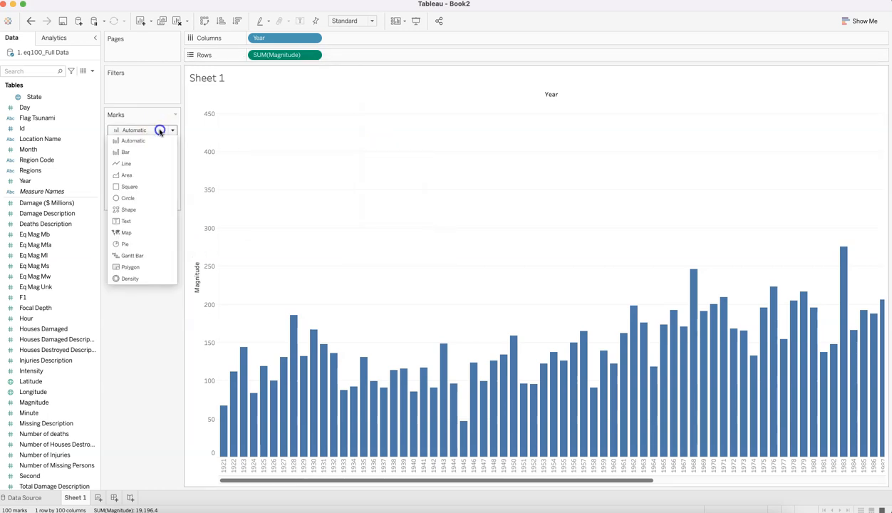
{"action": "left_click", "coordinate": [141, 211]}
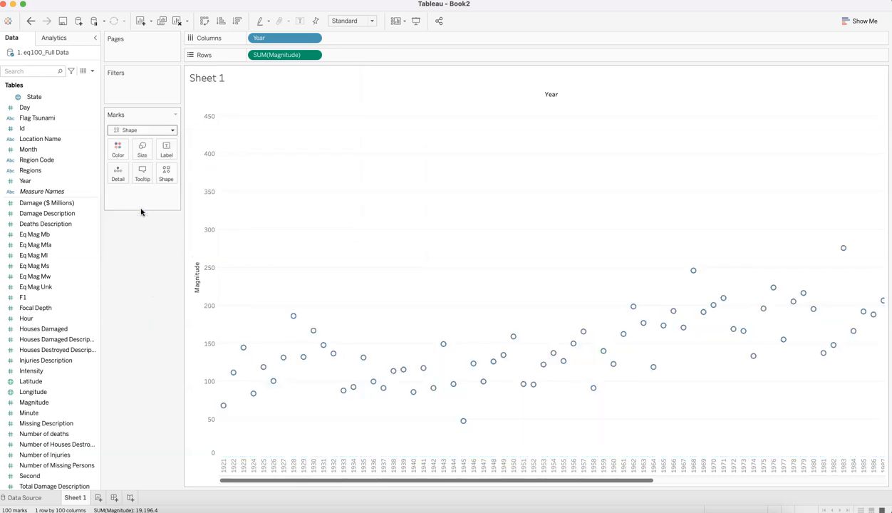
{"action": "left_click", "coordinate": [312, 55]}
{"action": "mouse_move", "coordinate": [325, 212]}
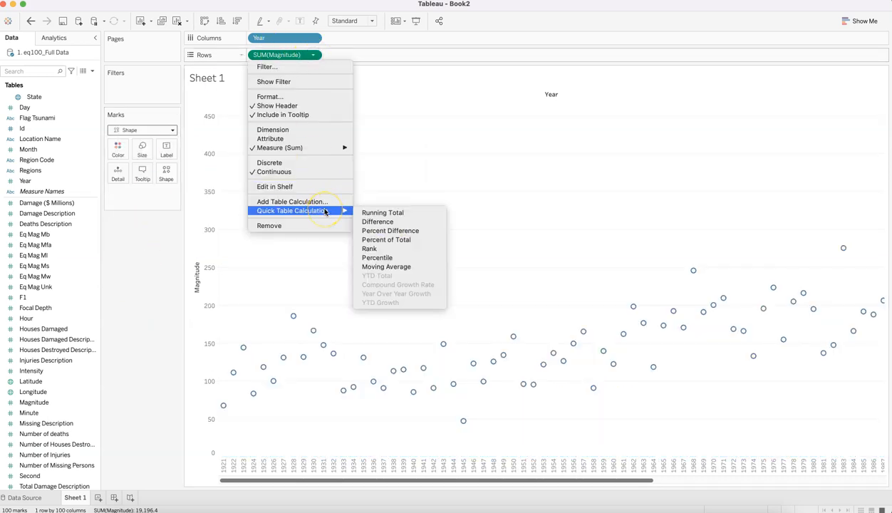
{"action": "left_click", "coordinate": [148, 309]}
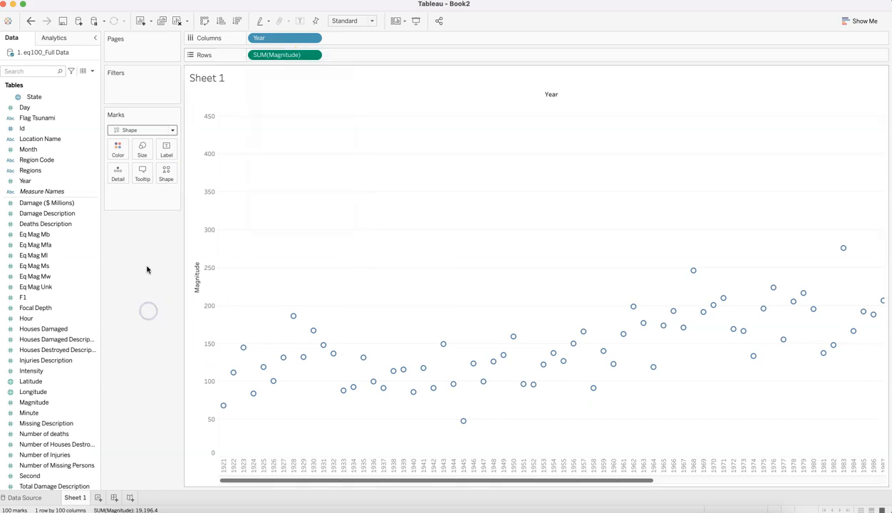
Step: Set the aggregation of Magnitude on Rows to Maximum
{"action": "left_click", "coordinate": [312, 55]}
{"action": "mouse_move", "coordinate": [335, 147]}
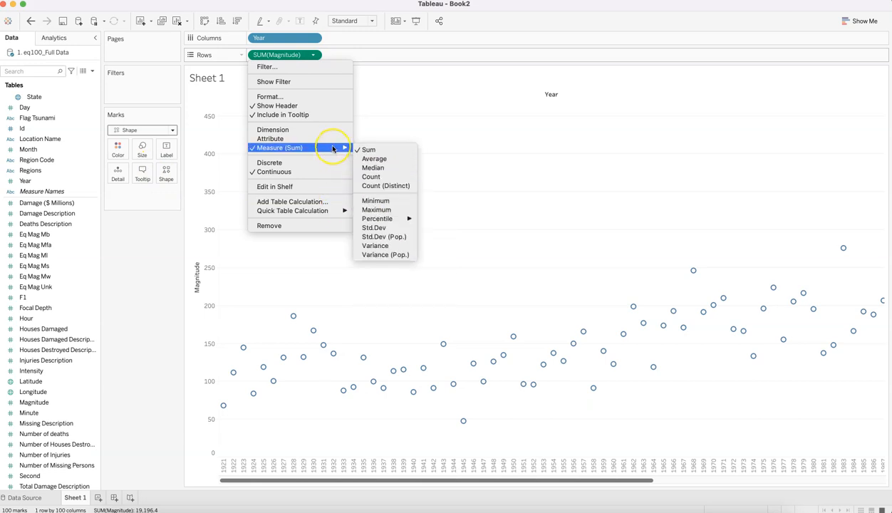
{"action": "left_click", "coordinate": [401, 212]}
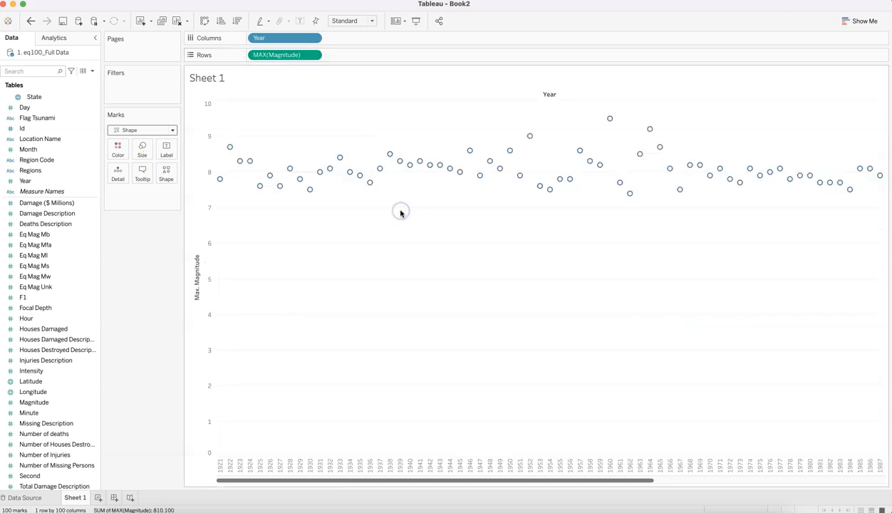
{"action": "left_click", "coordinate": [280, 337]}
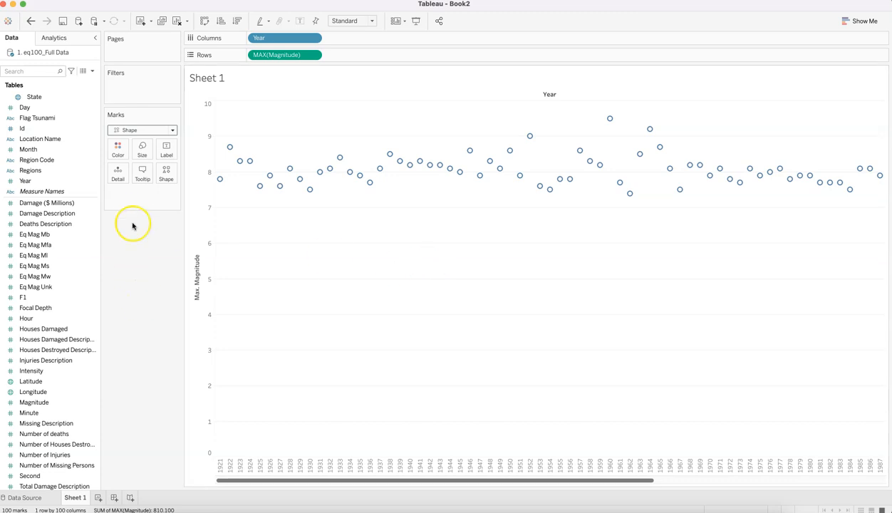
{"action": "mouse_move", "coordinate": [281, 192]}
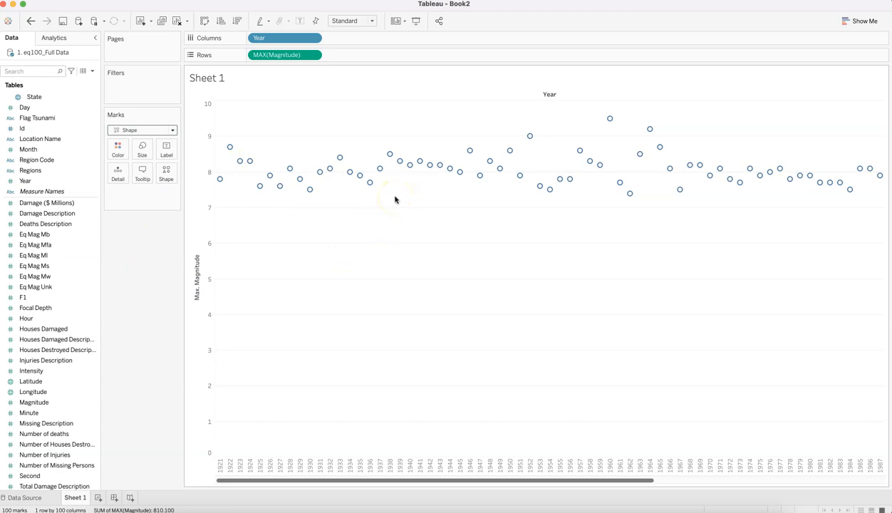
Step: Add Location Name to the marks as a label and turn off the mark labels
{"action": "mouse_move", "coordinate": [370, 190]}
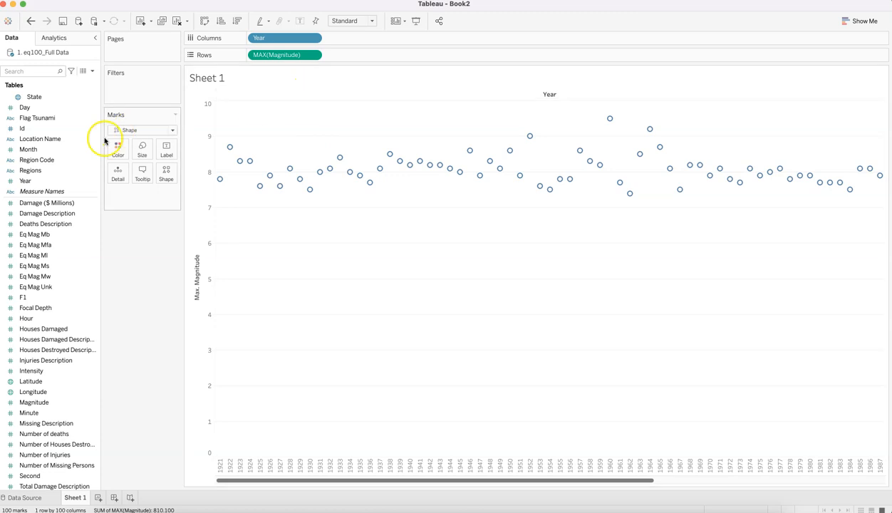
{"action": "left_click", "coordinate": [59, 140]}
{"action": "left_click_drag", "start_coordinate": [59, 139], "coordinate": [167, 152]}
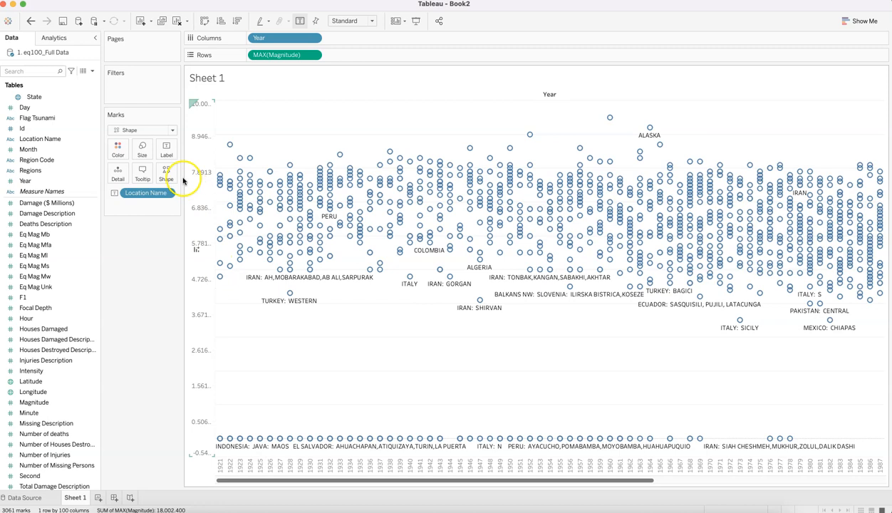
{"action": "left_click", "coordinate": [166, 150]}
{"action": "left_click", "coordinate": [190, 172]}
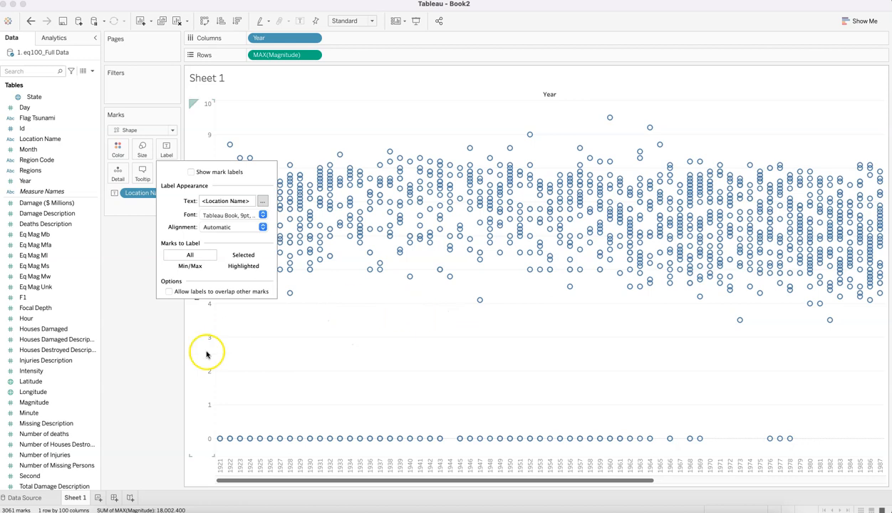
{"action": "left_click", "coordinate": [159, 337]}
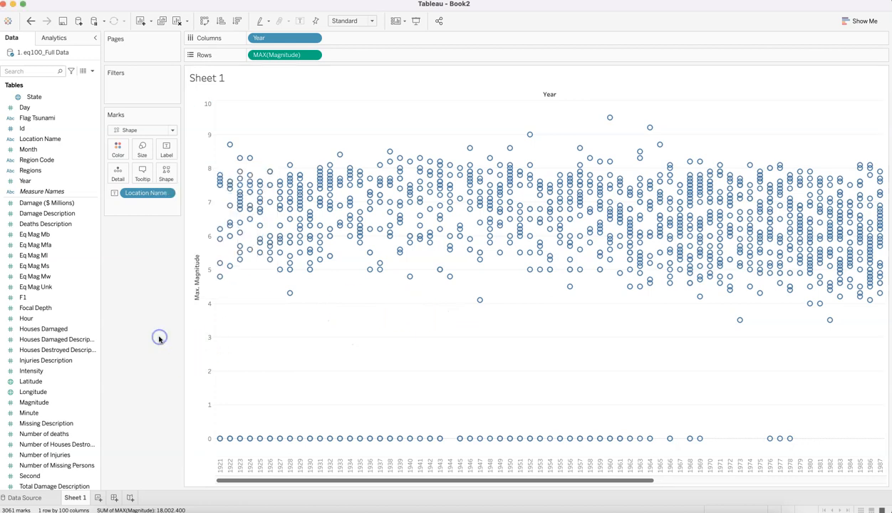
Step: Change the mark shape of the Magnitude by Year chart to a filled circle
{"action": "left_click", "coordinate": [172, 131]}
{"action": "left_click", "coordinate": [172, 131]}
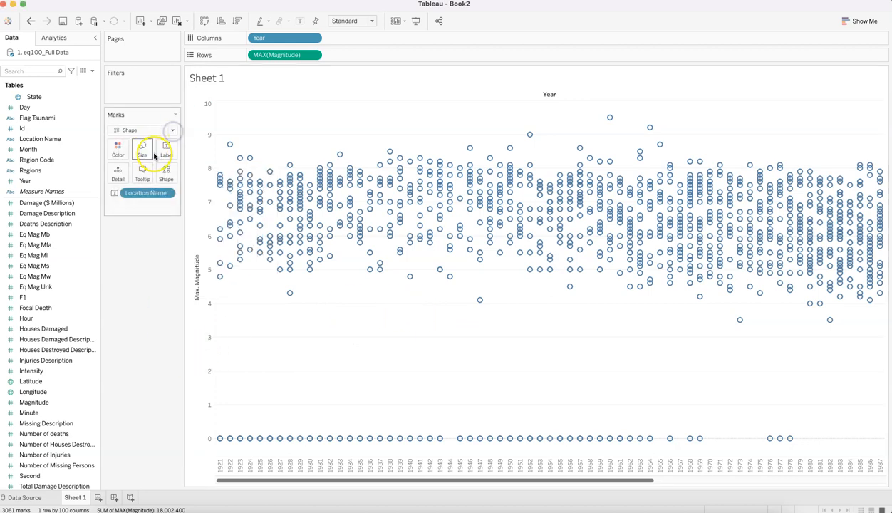
{"action": "left_click", "coordinate": [165, 174]}
{"action": "left_click", "coordinate": [164, 217]}
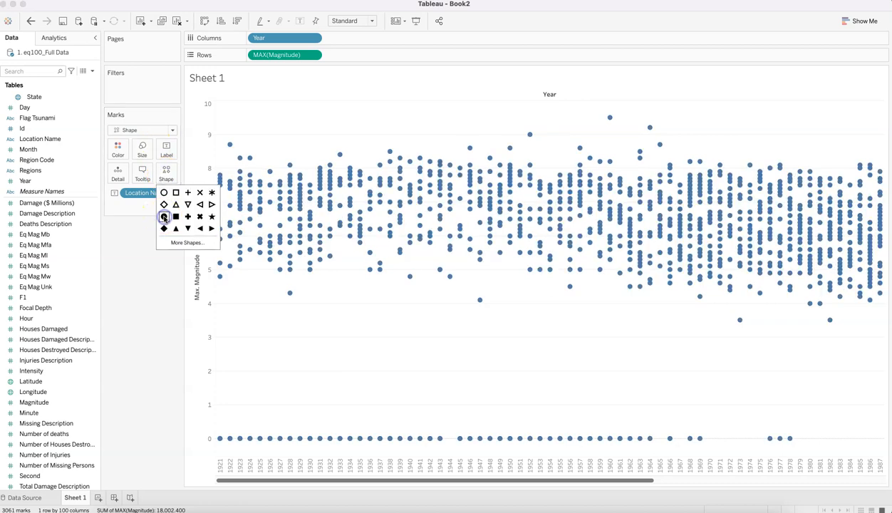
{"action": "left_click", "coordinate": [151, 303]}
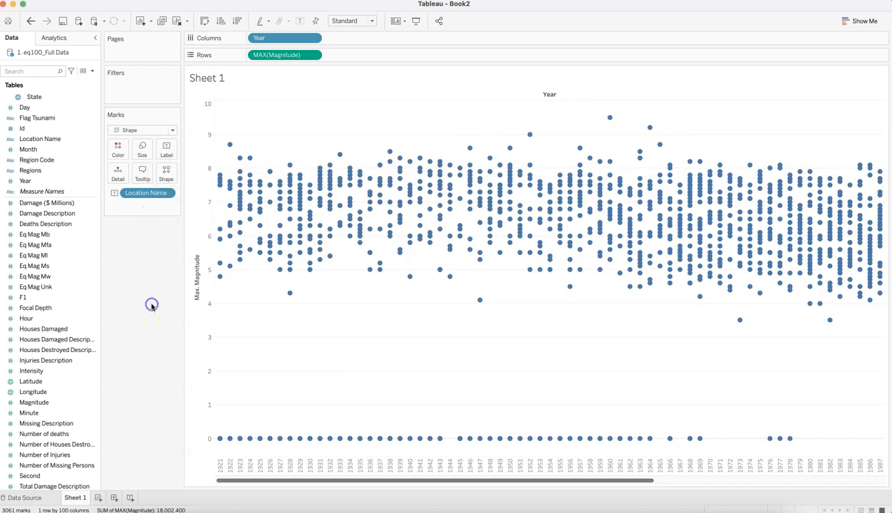
Step: Size the marks by Magnitude and set that field's aggregation to Maximum
{"action": "left_click", "coordinate": [157, 209]}
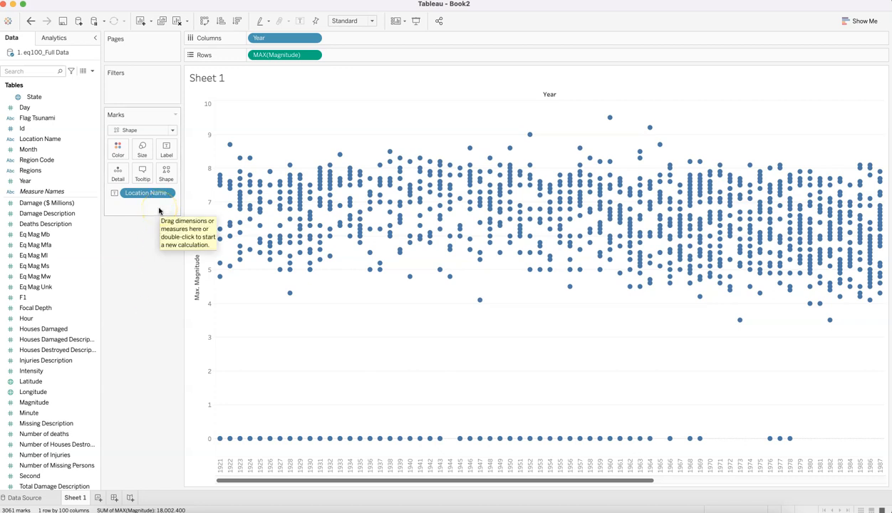
{"action": "left_click", "coordinate": [64, 339]}
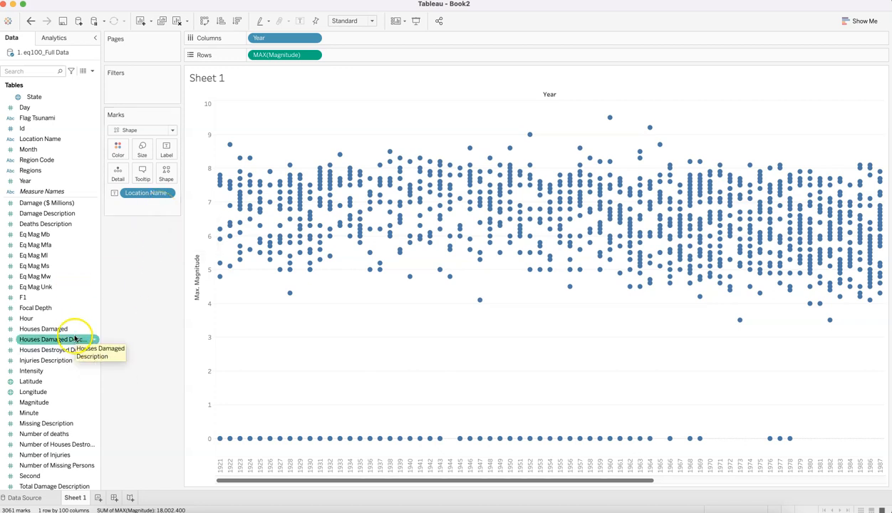
{"action": "left_click_drag", "start_coordinate": [69, 402], "coordinate": [140, 151]}
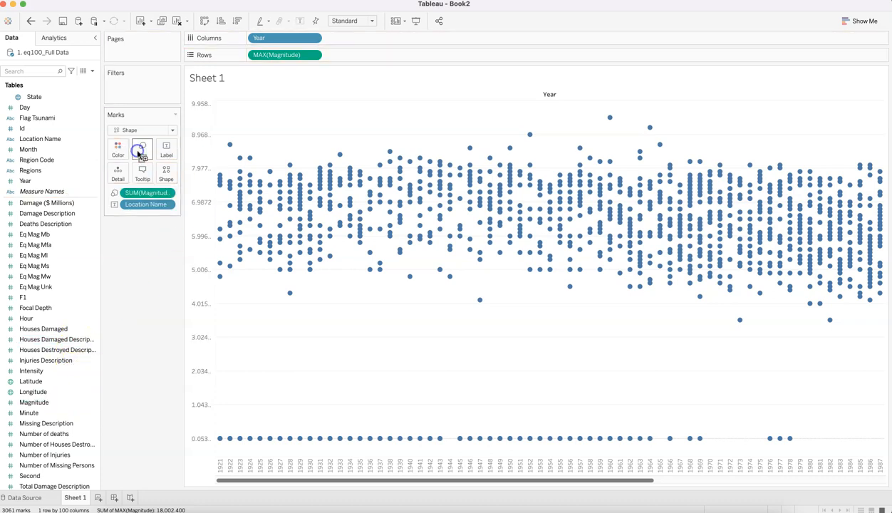
{"action": "left_click", "coordinate": [168, 193]}
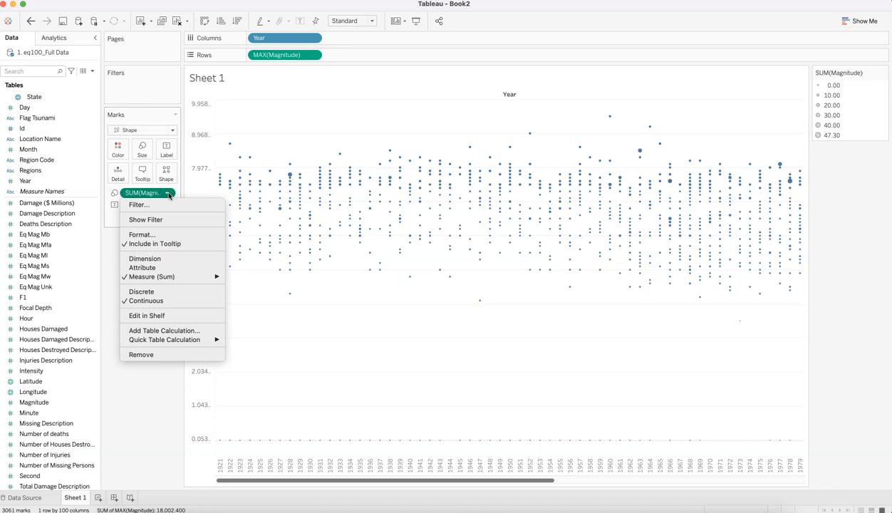
{"action": "mouse_move", "coordinate": [193, 278]}
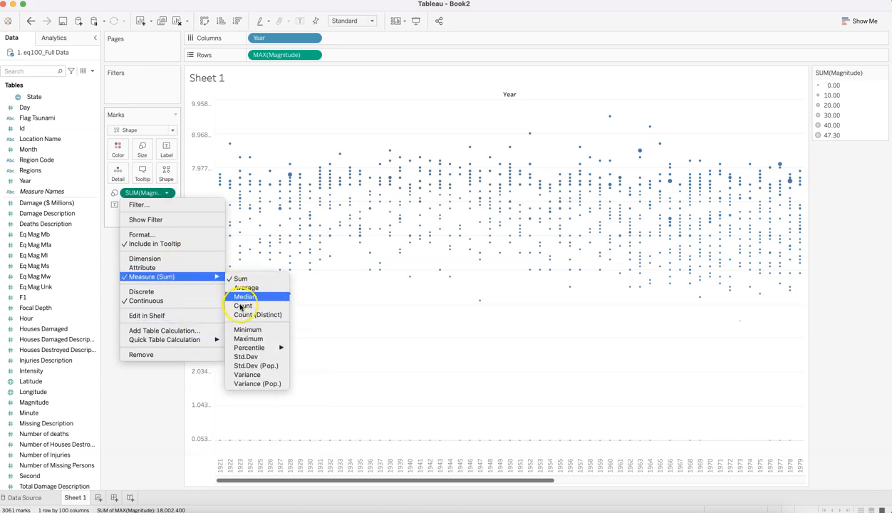
{"action": "left_click", "coordinate": [248, 338]}
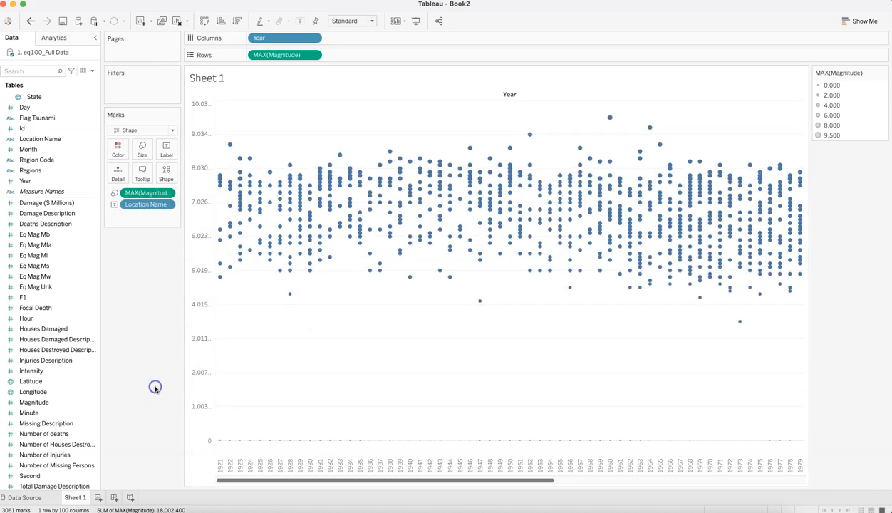
{"action": "left_click", "coordinate": [143, 151]}
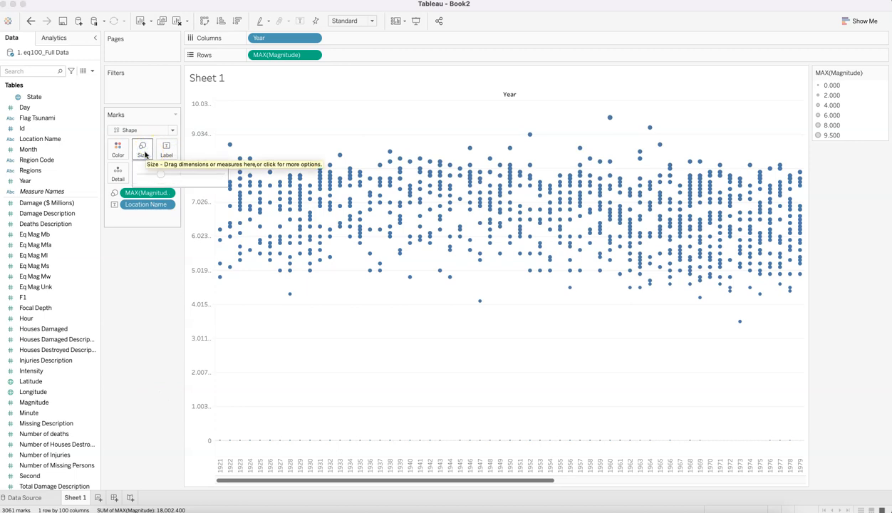
{"action": "left_click", "coordinate": [151, 298]}
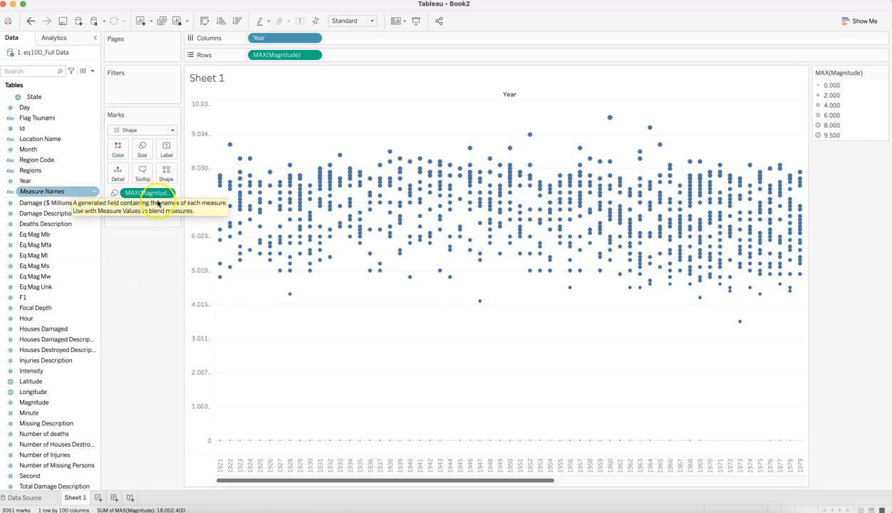
Step: Add a copy of the maximum Magnitude field to Label and turn off the mark labels
{"action": "scroll", "coordinate": [61, 206], "scroll_direction": "up", "scroll_amount": 2}
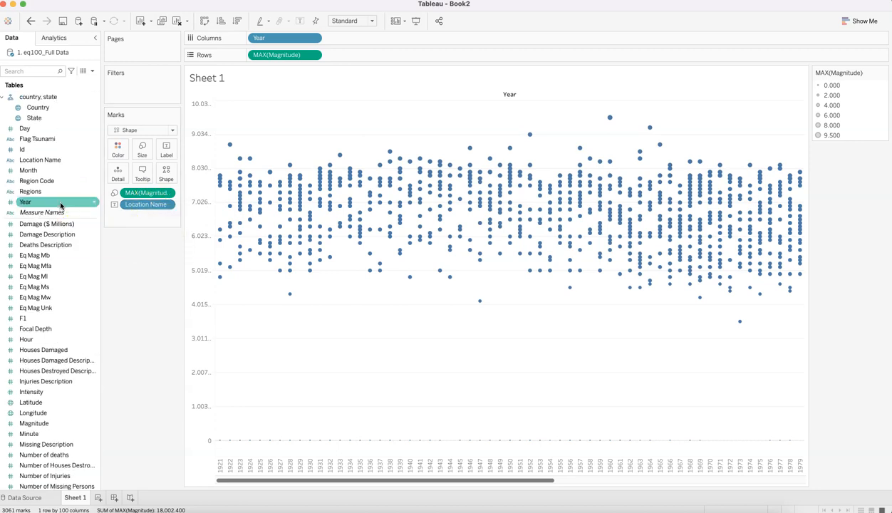
{"action": "key", "text": "super+Tab"}
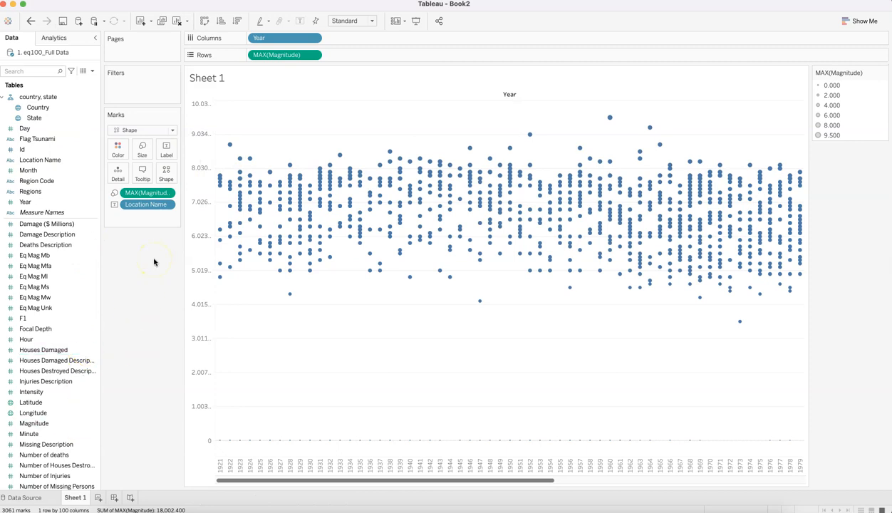
{"action": "left_click_drag", "start_coordinate": [145, 192], "coordinate": [166, 151]}
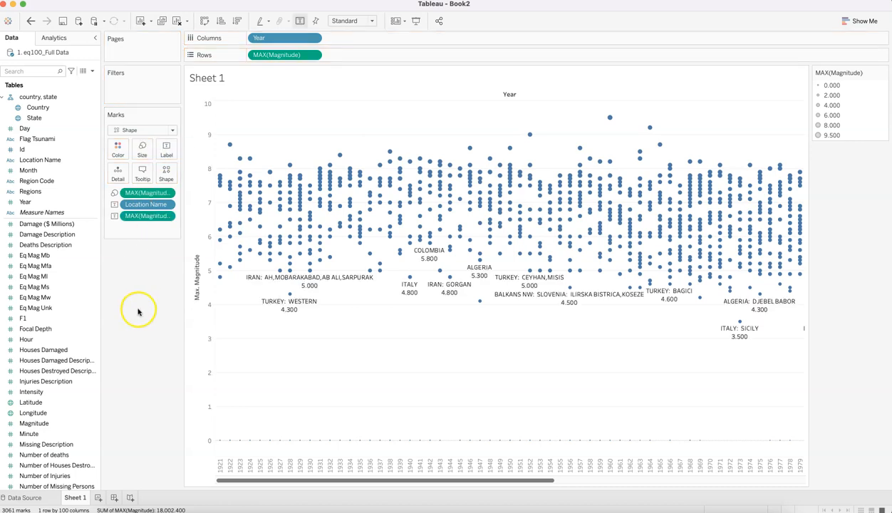
{"action": "left_click", "coordinate": [165, 152]}
{"action": "left_click", "coordinate": [191, 172]}
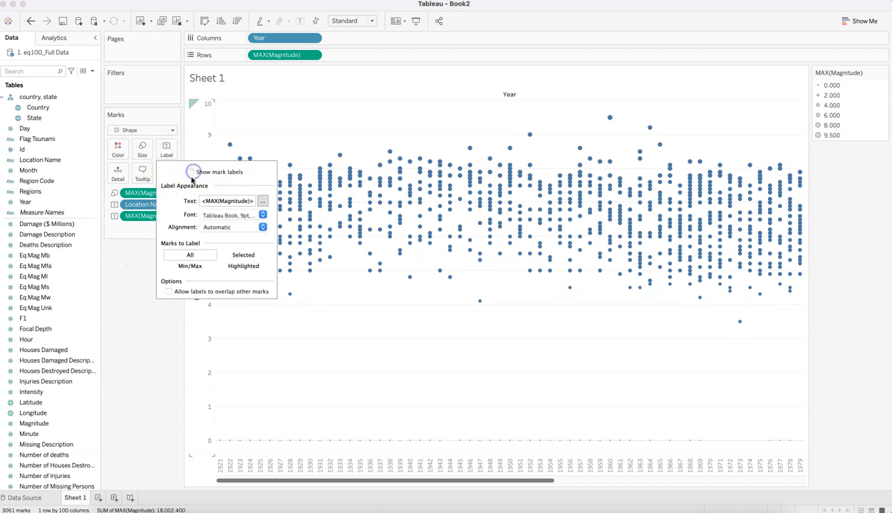
{"action": "left_click", "coordinate": [138, 352]}
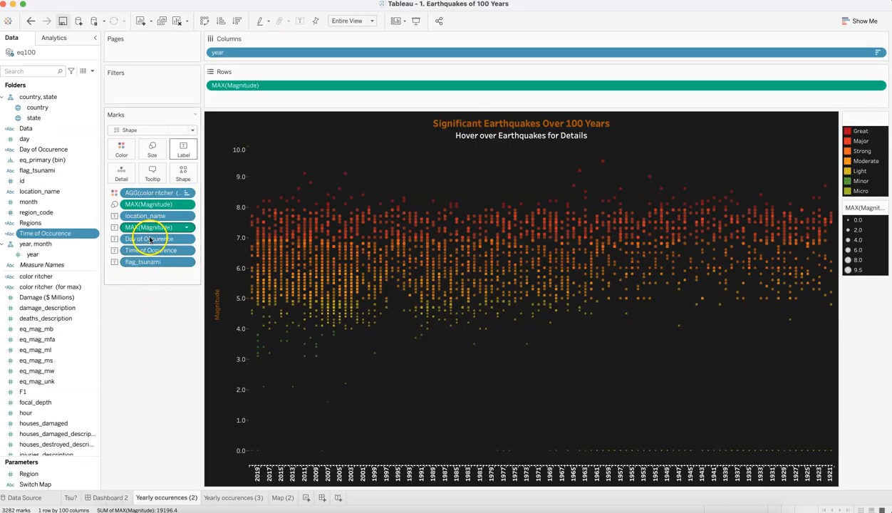
Step: Examine the label fields of the Yearly occurences (2) sheet in the finished Earthquakes of 100 Years workbook, and return to Book2
{"action": "mouse_move", "coordinate": [281, 237]}
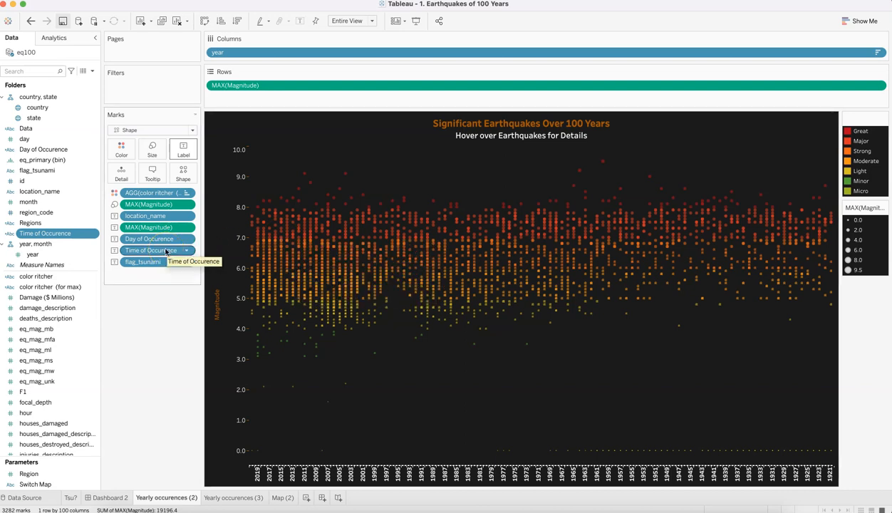
{"action": "mouse_move", "coordinate": [290, 275]}
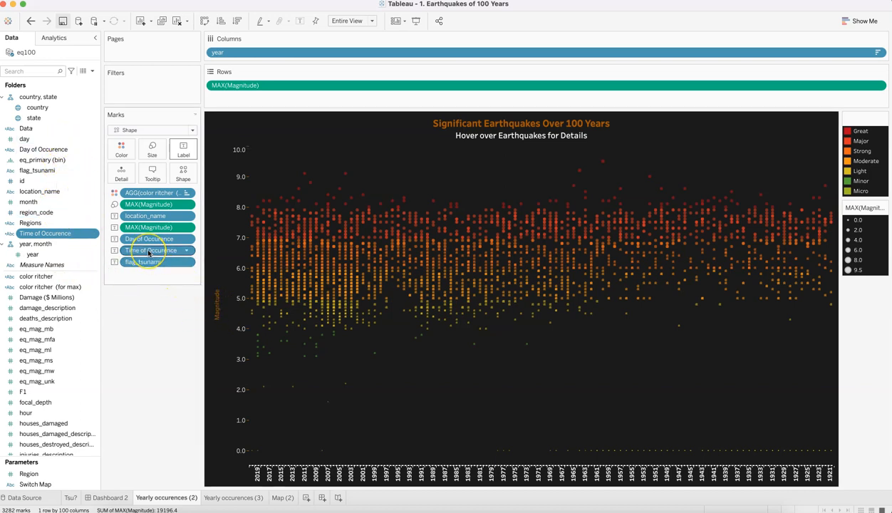
{"action": "mouse_move", "coordinate": [326, 296]}
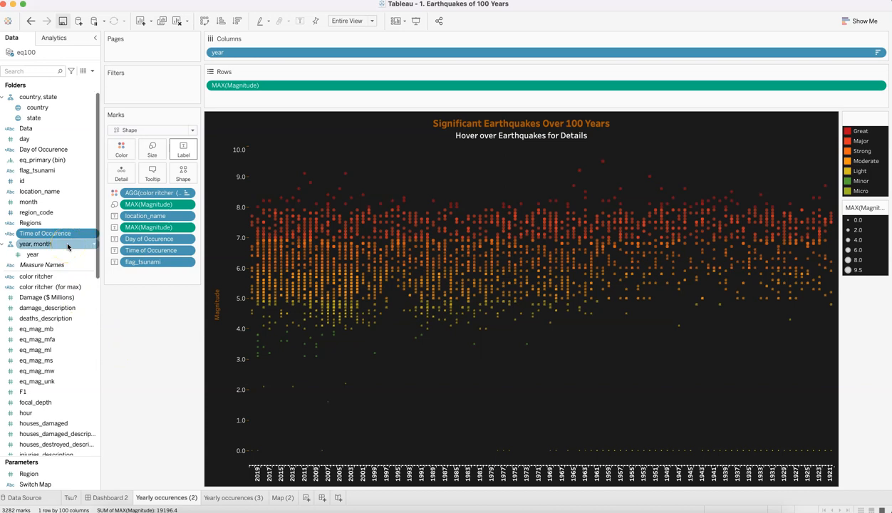
{"action": "left_click", "coordinate": [46, 414]}
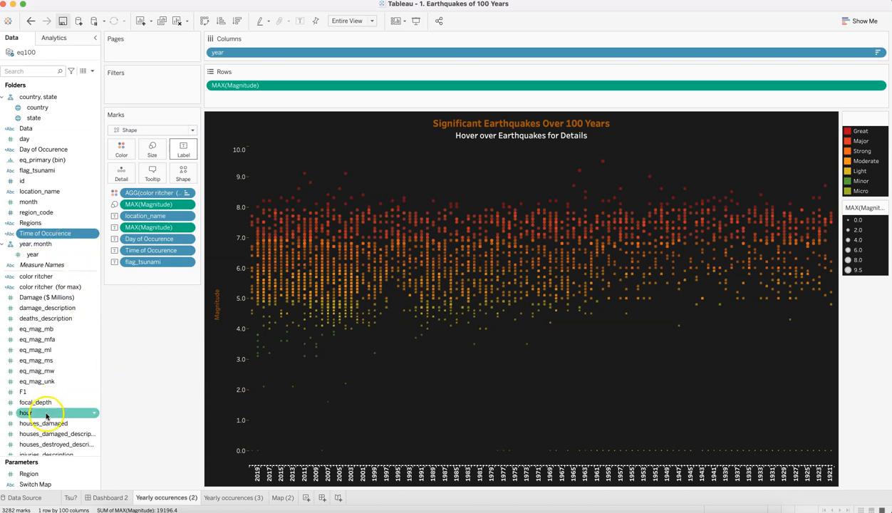
{"action": "left_click", "coordinate": [169, 376]}
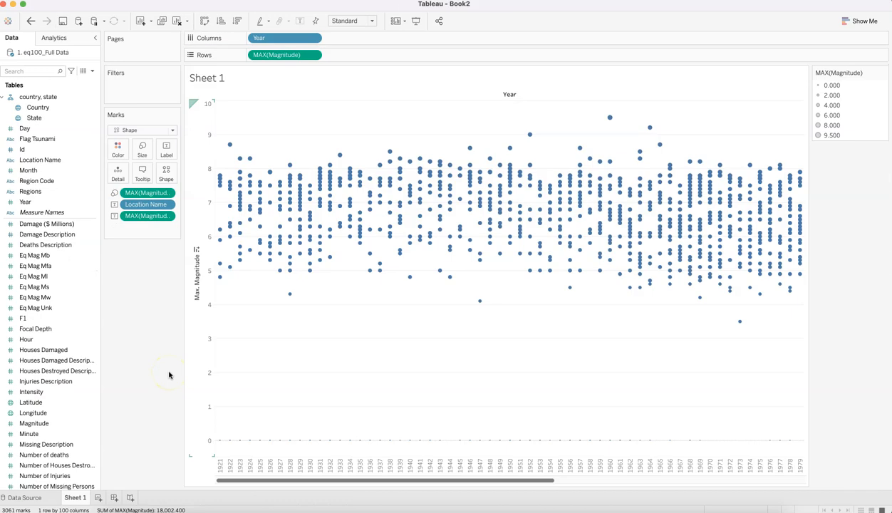
Step: Create a calculated field named Day of Occurence and start its formula with the MAKEDATE function
{"action": "left_click", "coordinate": [91, 70]}
{"action": "left_click", "coordinate": [87, 80]}
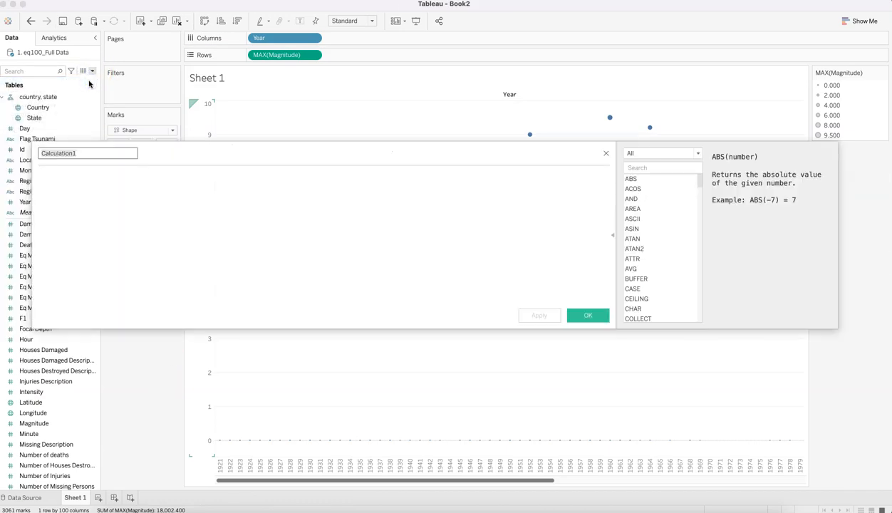
{"action": "type", "text": "Day"}
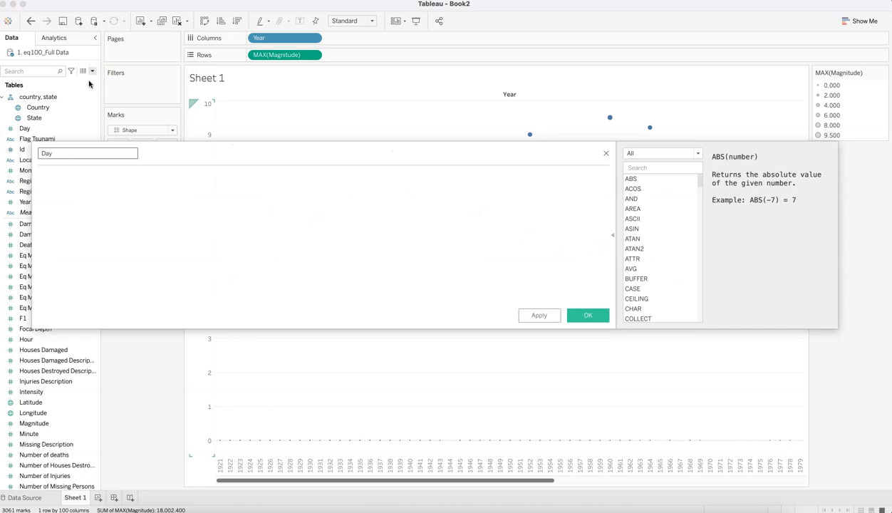
{"action": "type", "text": " of Occurence"}
{"action": "key", "text": "Tab"}
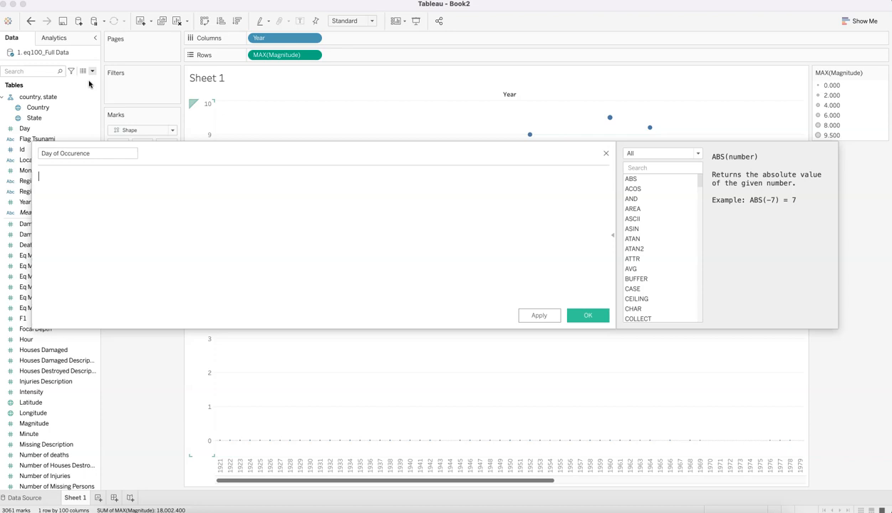
{"action": "type", "text": "make"}
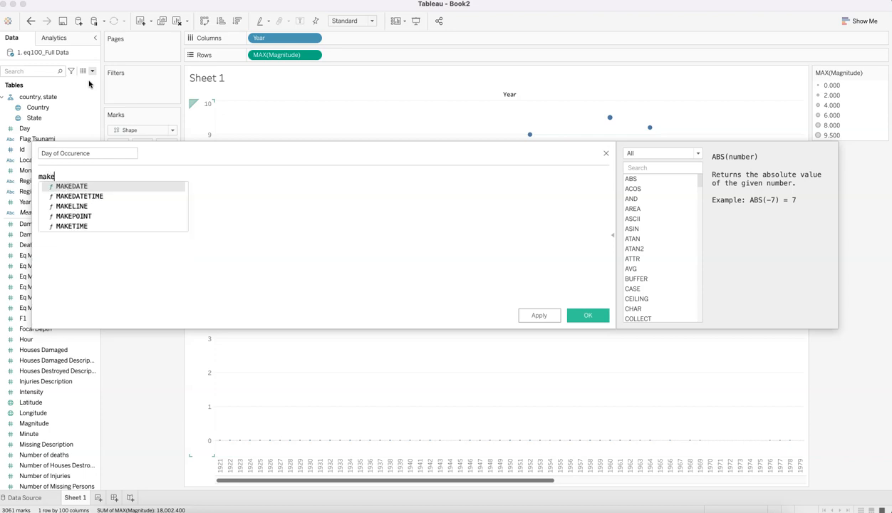
{"action": "key", "text": "Return"}
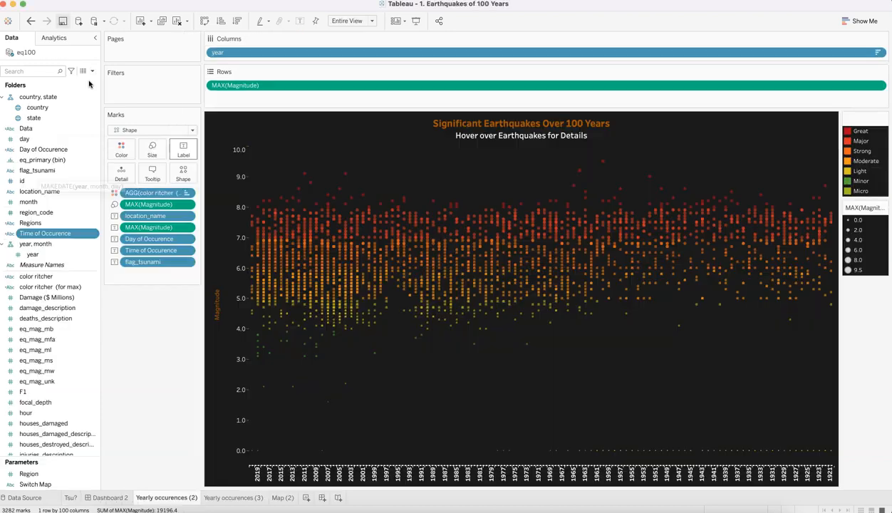
Step: Review the Day of Occurence formula in the finished Earthquakes of 100 Years workbook and close it without changes
{"action": "right_click", "coordinate": [93, 235]}
{"action": "left_click", "coordinate": [75, 193]}
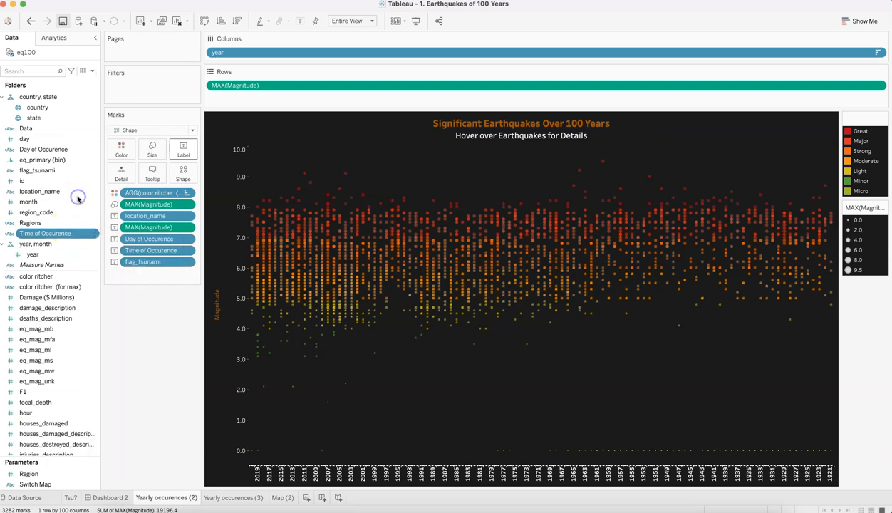
{"action": "left_click", "coordinate": [96, 153]}
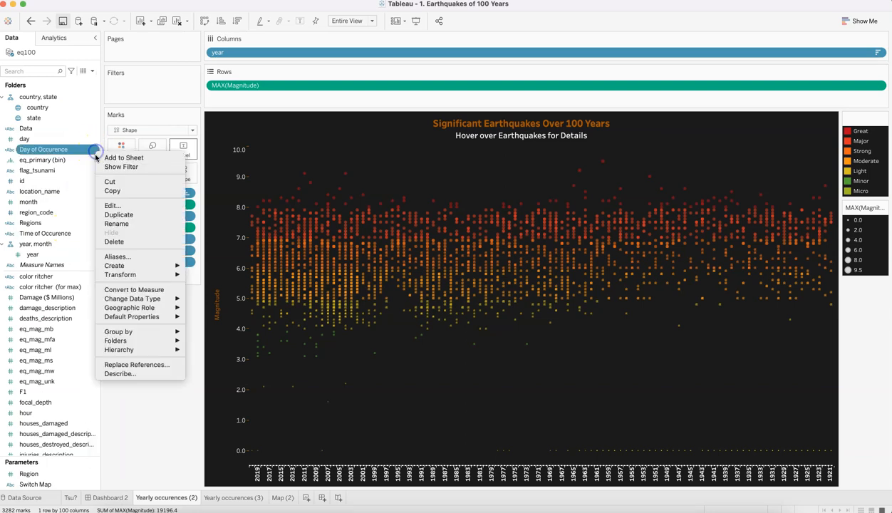
{"action": "left_click", "coordinate": [115, 206]}
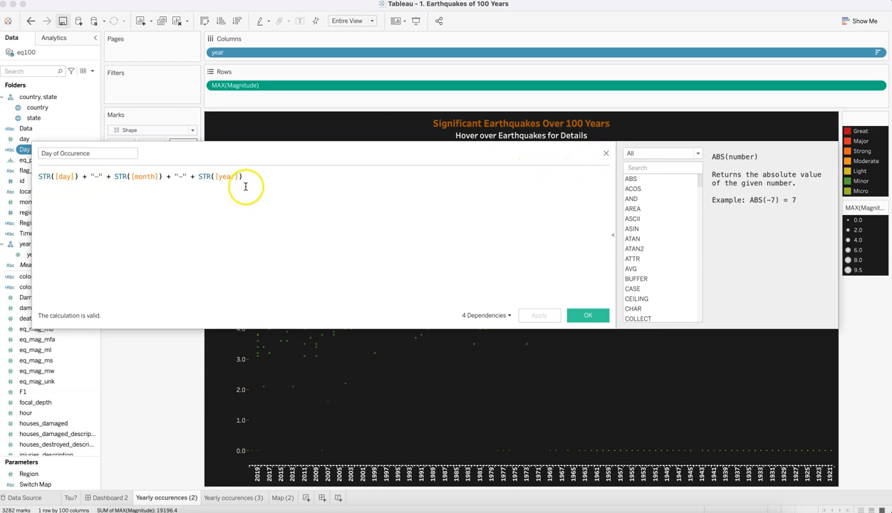
{"action": "left_click", "coordinate": [607, 154]}
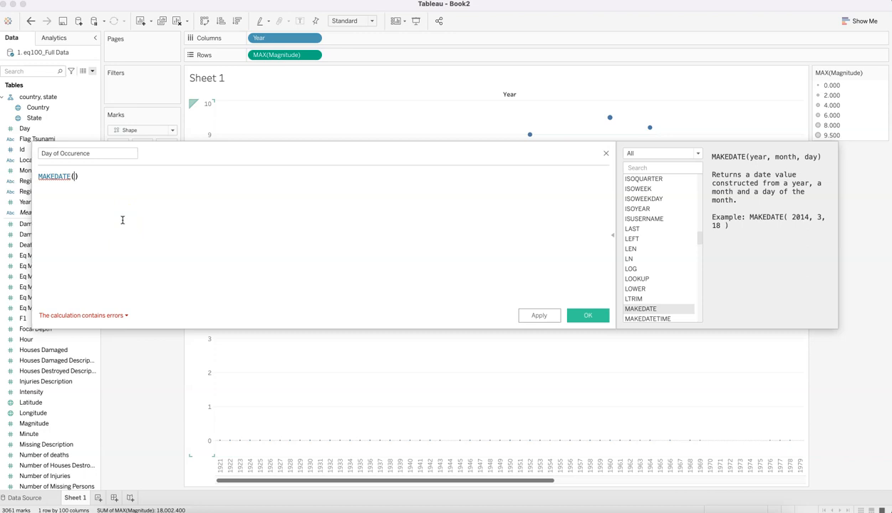
Step: Complete the Day of Occurence formula as MAKEDATE([Year],[Month],[Day]) and save the calculated field
{"action": "key", "text": "BackSpace"}
{"action": "type", "text": "[Yea"}
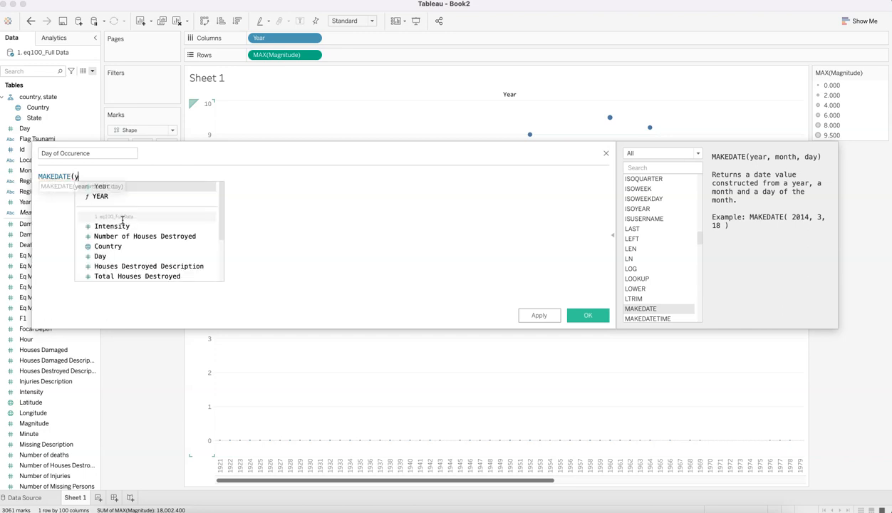
{"action": "key", "text": "Return"}
{"action": "type", "text": ",mon"}
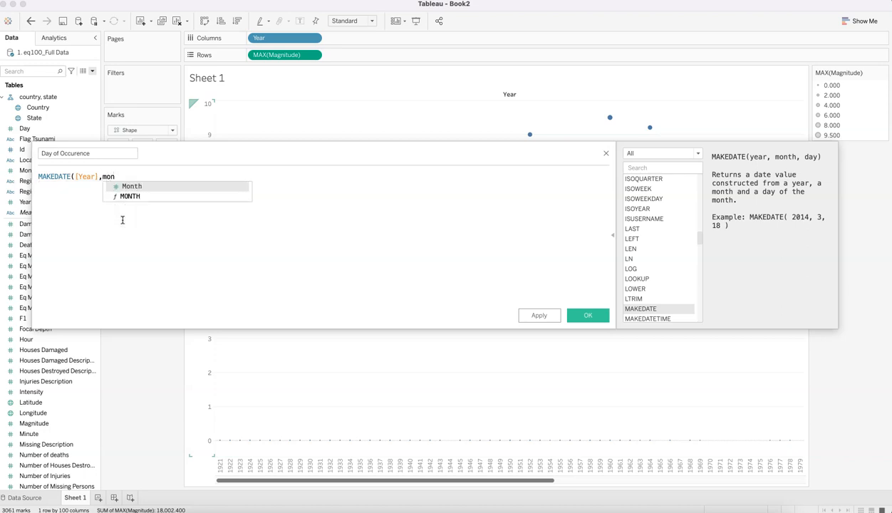
{"action": "key", "text": "Return"}
{"action": "type", "text": ",day"}
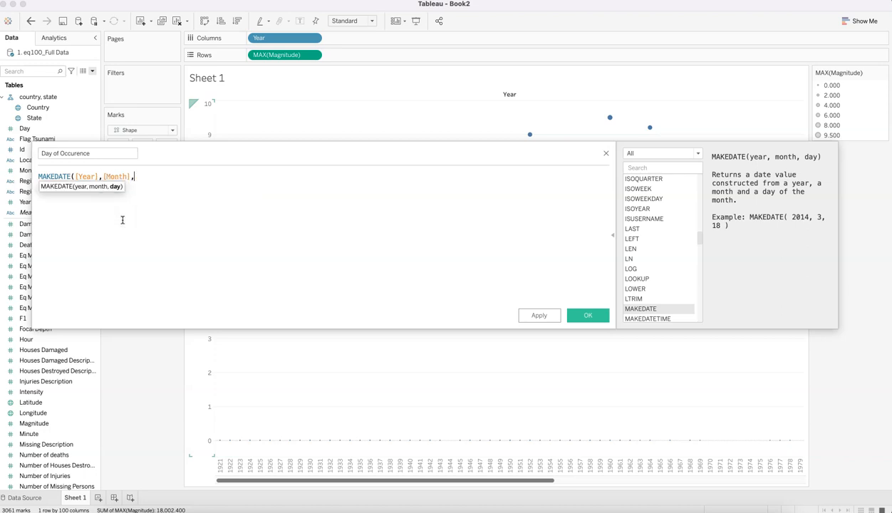
{"action": "key", "text": "Return"}
{"action": "type", "text": ")"}
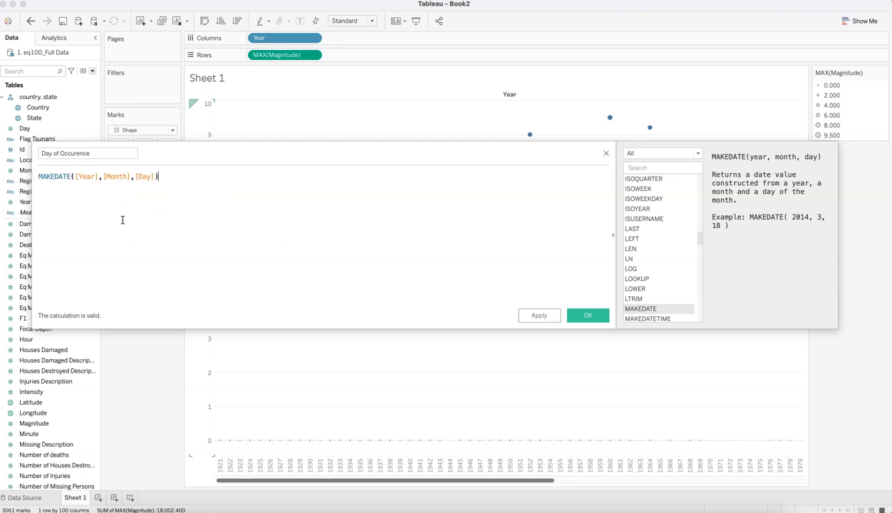
{"action": "left_click", "coordinate": [588, 315]}
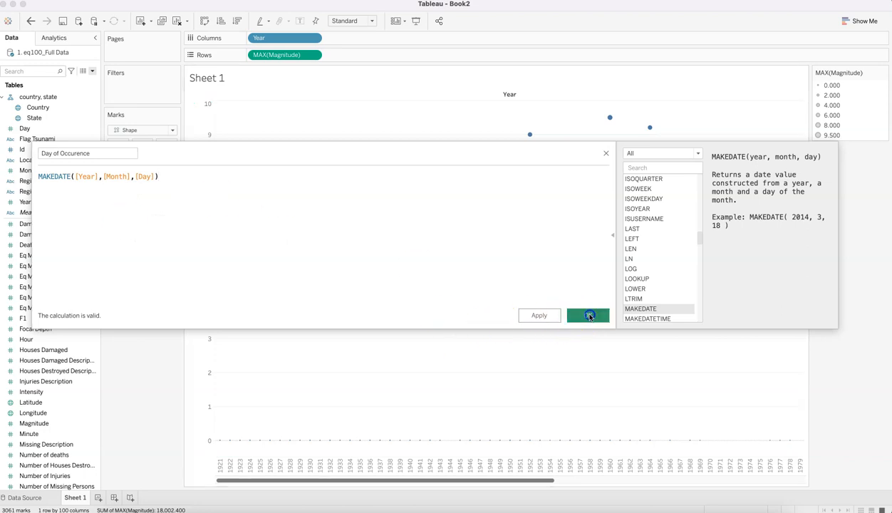
Step: Add Day of Occurence to Label and set it to a discrete exact date
{"action": "left_click_drag", "start_coordinate": [59, 139], "coordinate": [168, 150]}
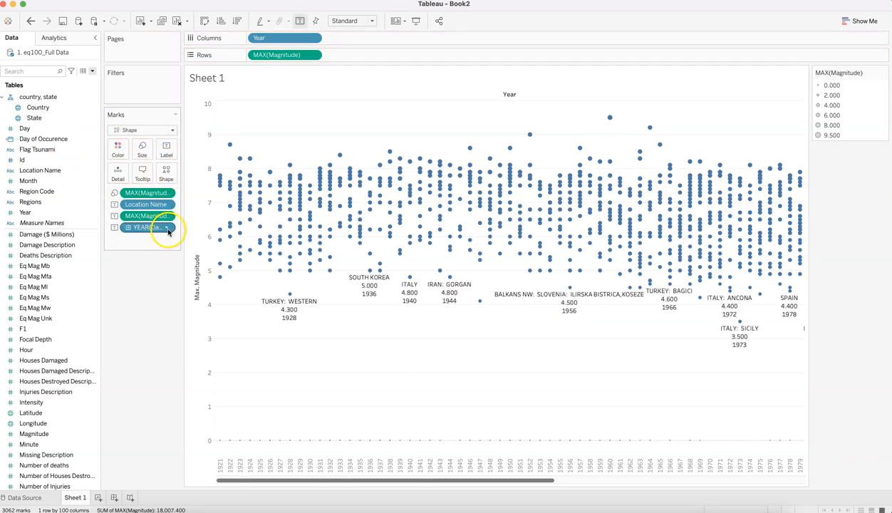
{"action": "right_click", "coordinate": [167, 230]}
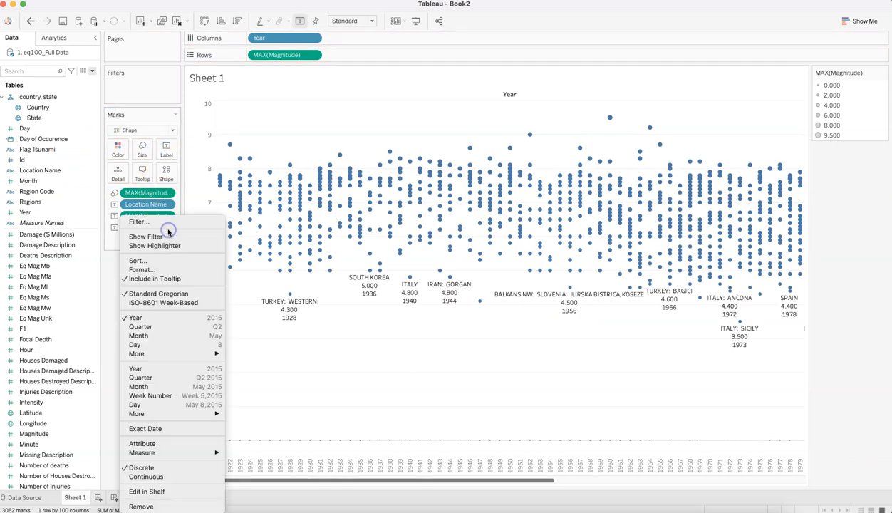
{"action": "left_click", "coordinate": [163, 427]}
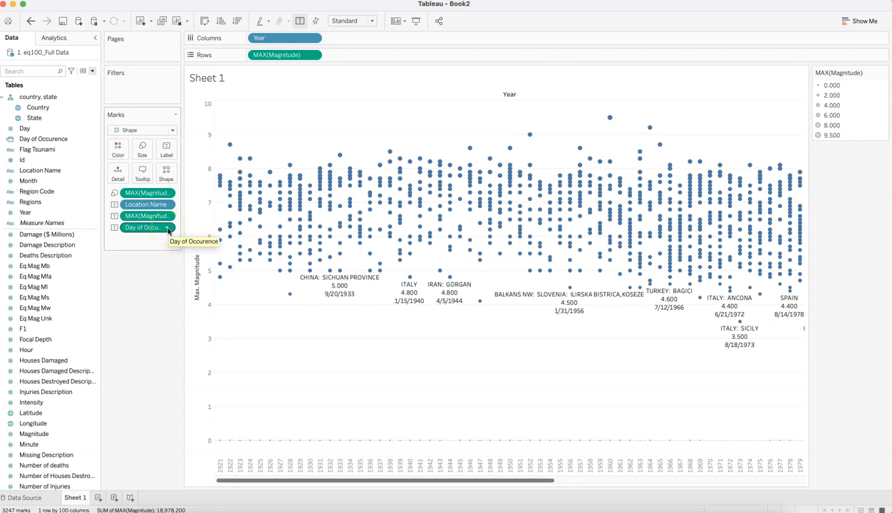
{"action": "left_click", "coordinate": [168, 228]}
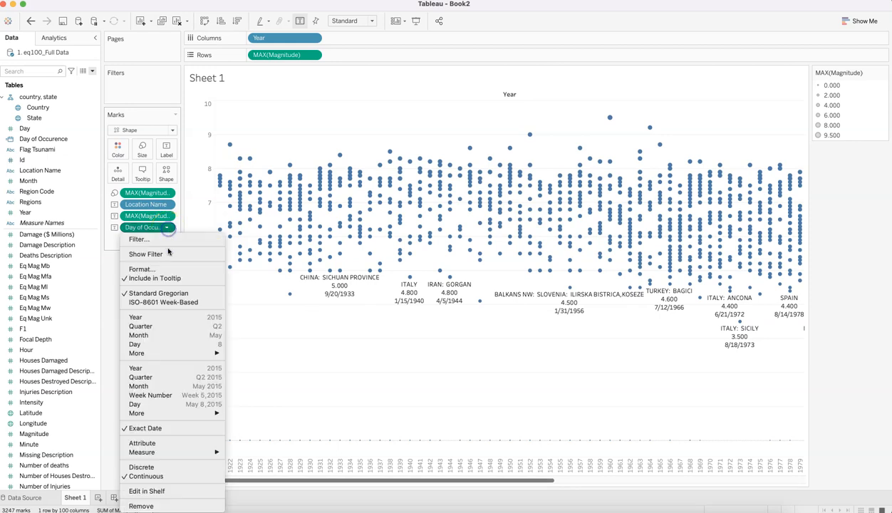
{"action": "left_click", "coordinate": [171, 469]}
Step: Turn off the mark labels on the magnitude by year chart
{"action": "left_click", "coordinate": [168, 148]}
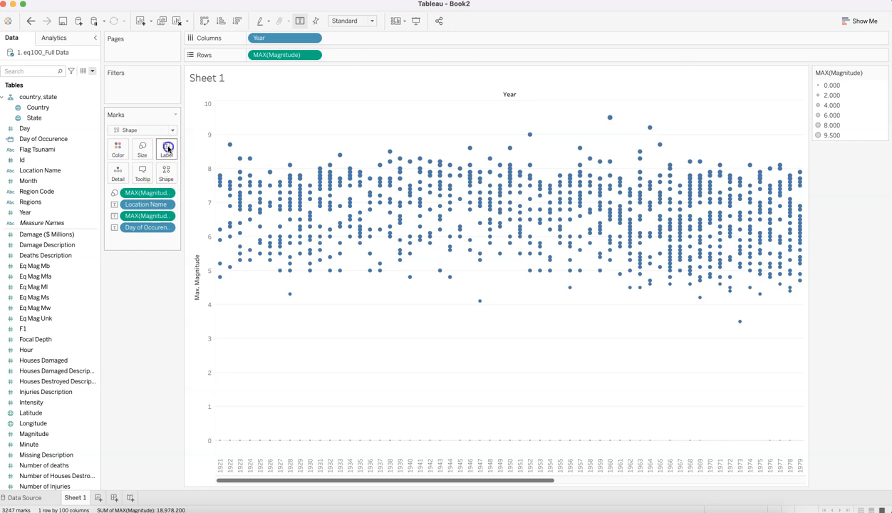
{"action": "left_click", "coordinate": [189, 172]}
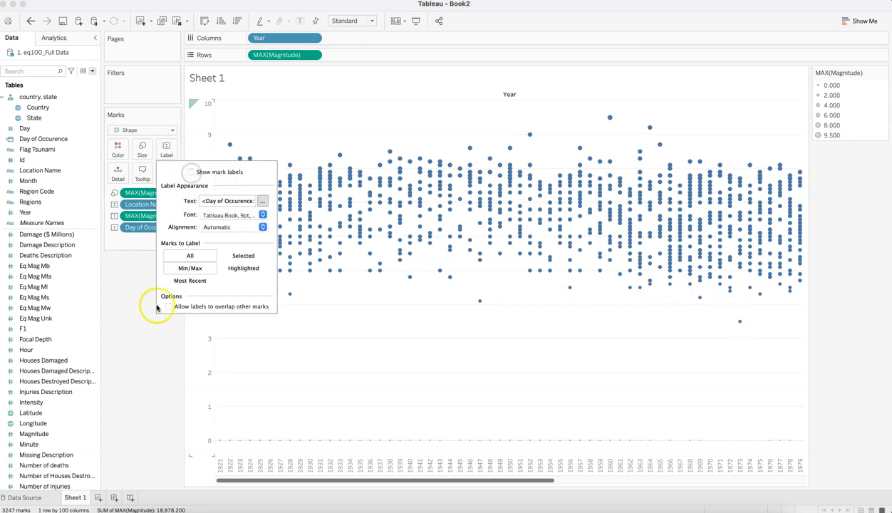
{"action": "left_click", "coordinate": [146, 367]}
Step: Try prefixing the Day of Occurence line in the label text with "(MM/DD/YYY)" and apply it
{"action": "mouse_move", "coordinate": [284, 255]}
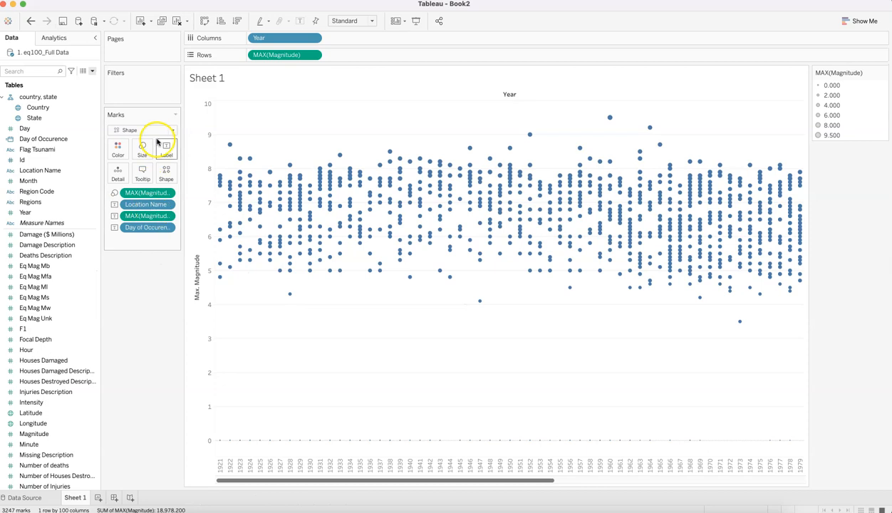
{"action": "left_click", "coordinate": [166, 151]}
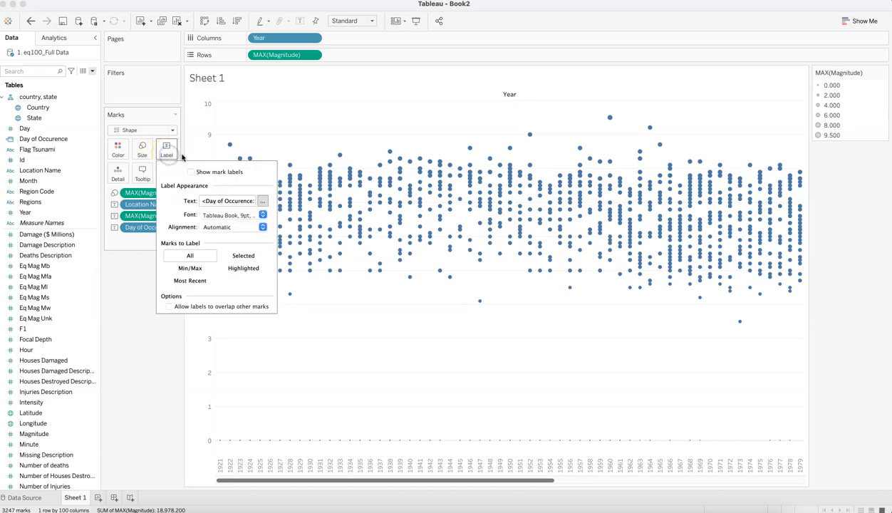
{"action": "left_click", "coordinate": [263, 203]}
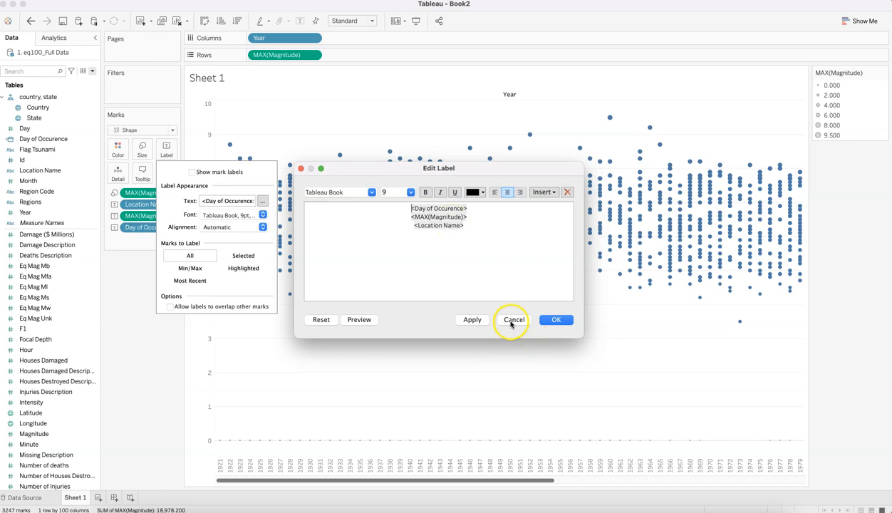
{"action": "left_click", "coordinate": [548, 321]}
{"action": "mouse_move", "coordinate": [370, 255]}
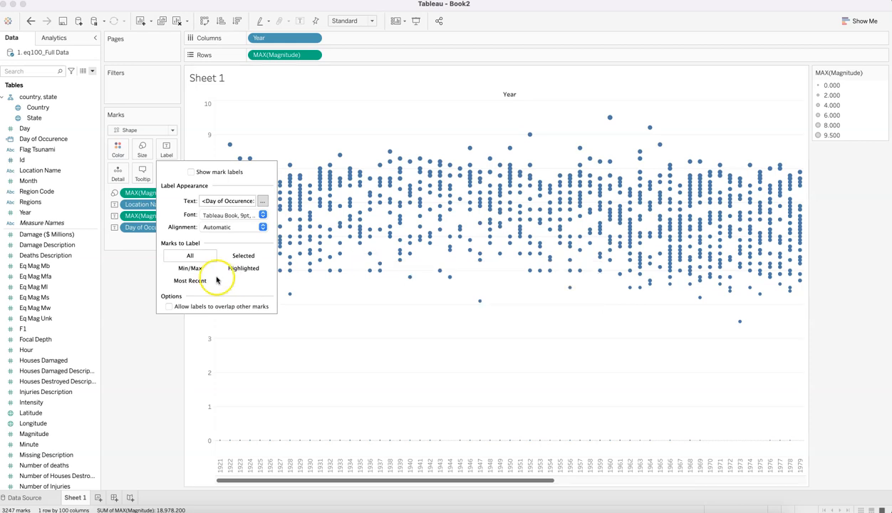
{"action": "left_click", "coordinate": [262, 202]}
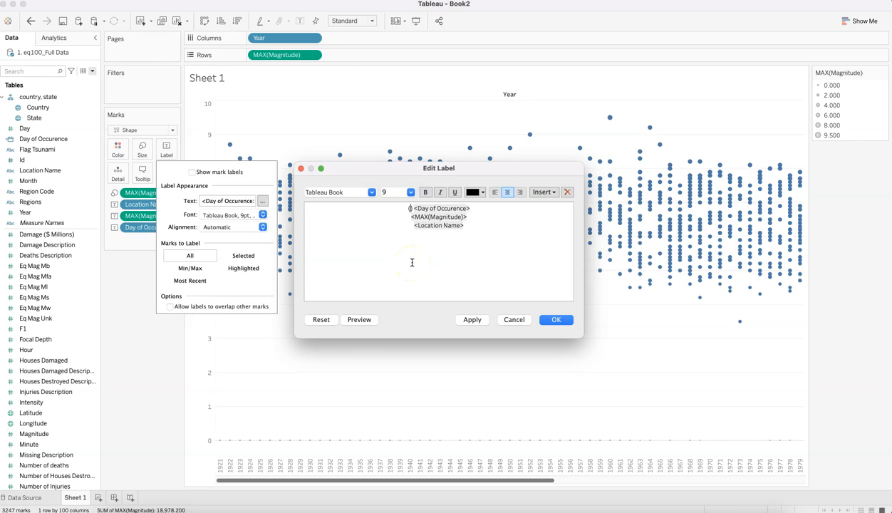
{"action": "type", "text": "(MM/DD/)"}
{"action": "type", "text": "YYYY"}
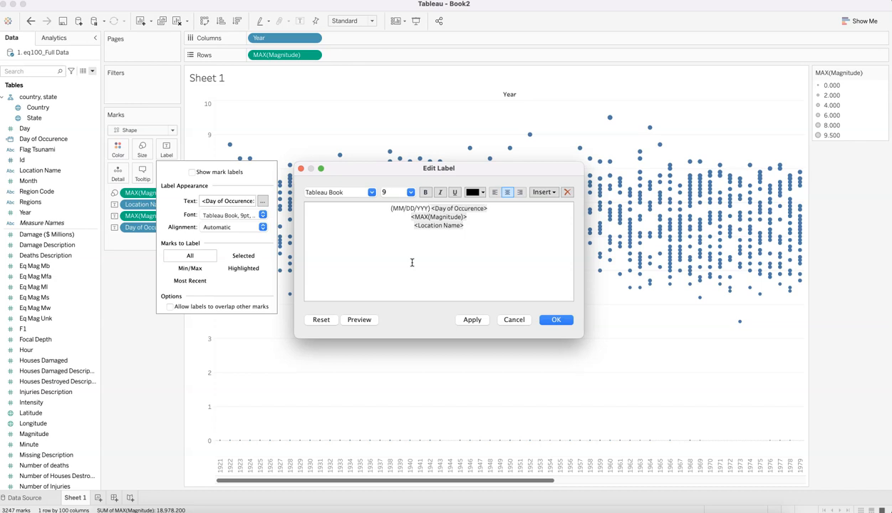
{"action": "left_click", "coordinate": [474, 320]}
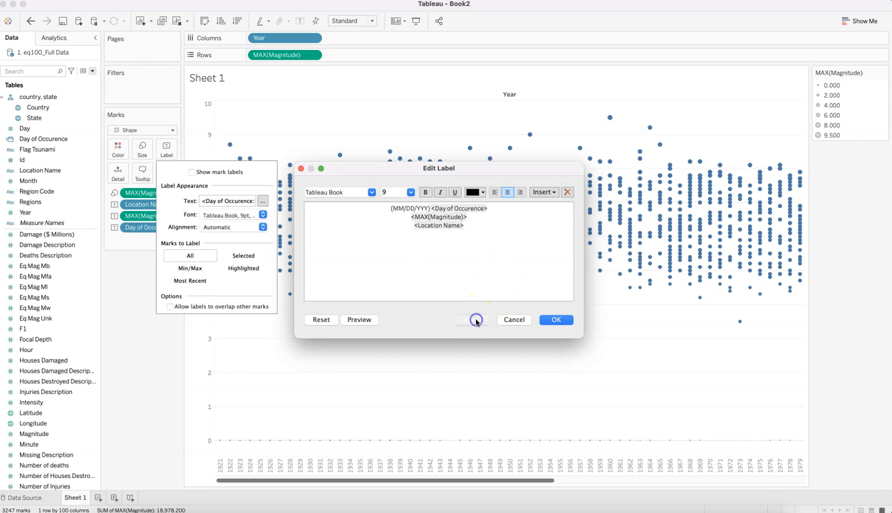
{"action": "left_click", "coordinate": [551, 319]}
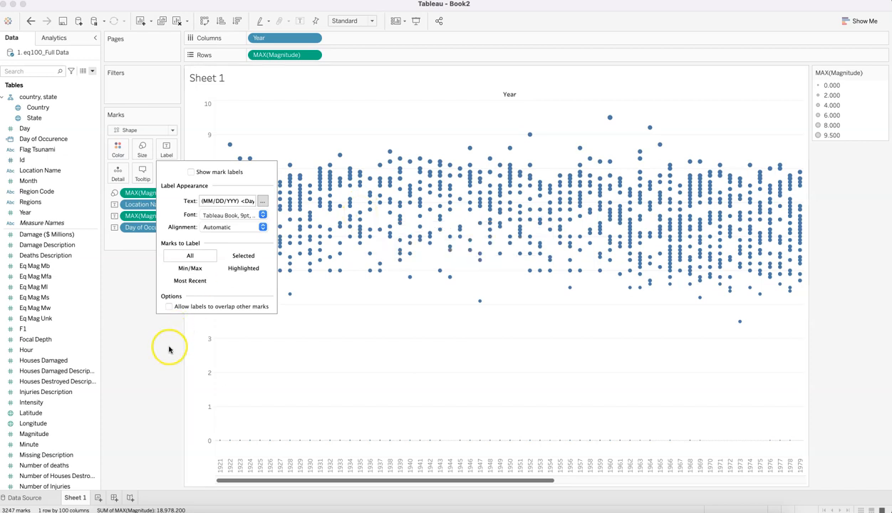
Step: Show the mark labels briefly to check the date prefix, and hide them again
{"action": "left_click", "coordinate": [191, 172]}
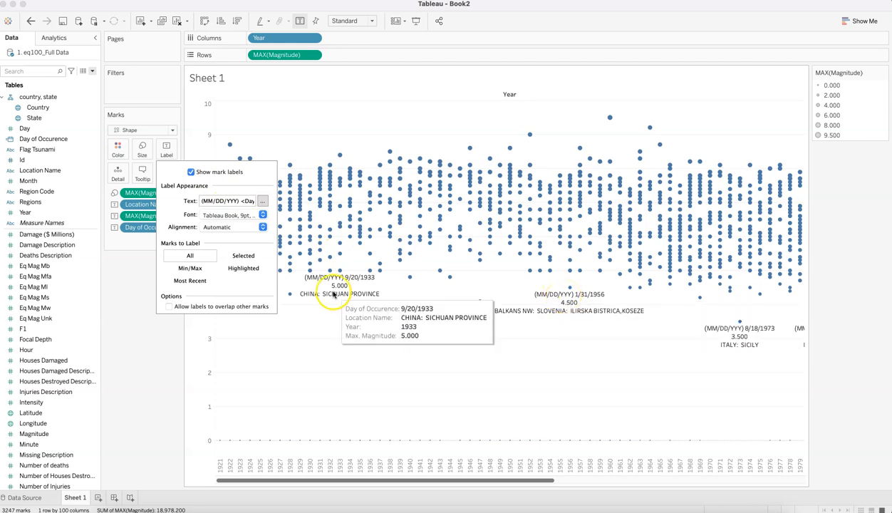
{"action": "left_click", "coordinate": [191, 172]}
{"action": "left_click", "coordinate": [131, 405]}
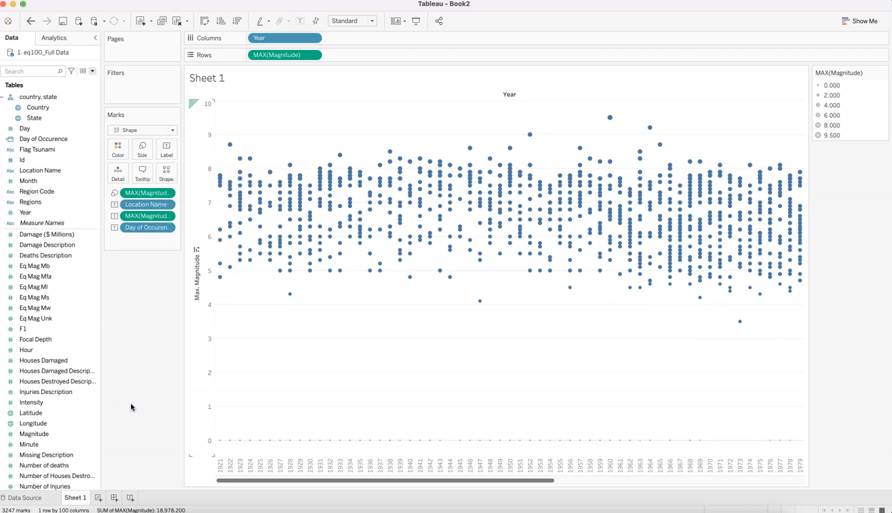
Step: Remove the date format prefix in front of the Day of Occurence field from the label text
{"action": "left_click", "coordinate": [166, 148]}
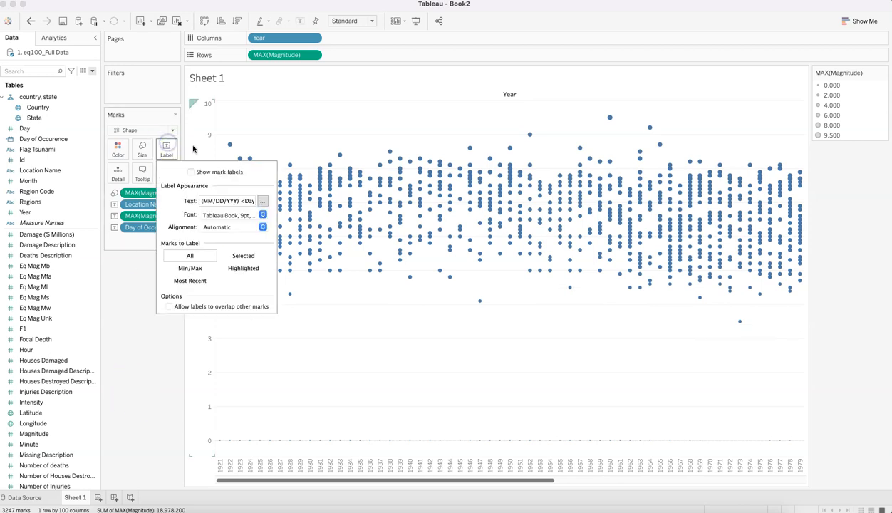
{"action": "left_click", "coordinate": [261, 201]}
{"action": "left_click_drag", "start_coordinate": [430, 208], "coordinate": [373, 213]}
{"action": "key", "text": "BackSpace"}
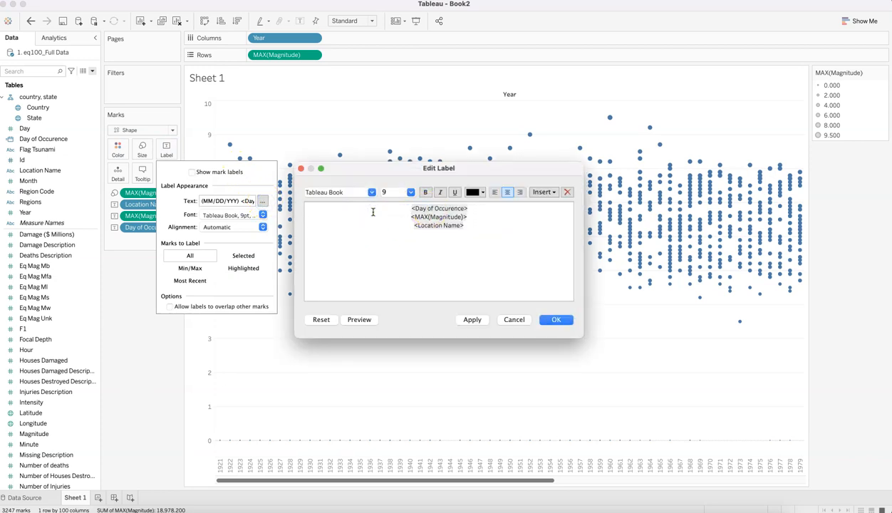
{"action": "left_click", "coordinate": [373, 212]}
{"action": "left_click", "coordinate": [475, 322]}
{"action": "left_click", "coordinate": [474, 321]}
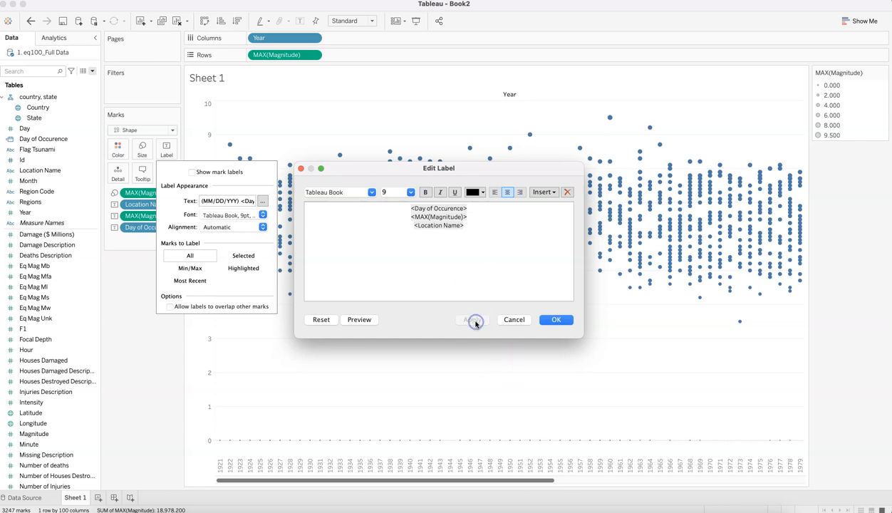
{"action": "left_click", "coordinate": [555, 321]}
{"action": "left_click", "coordinate": [267, 374]}
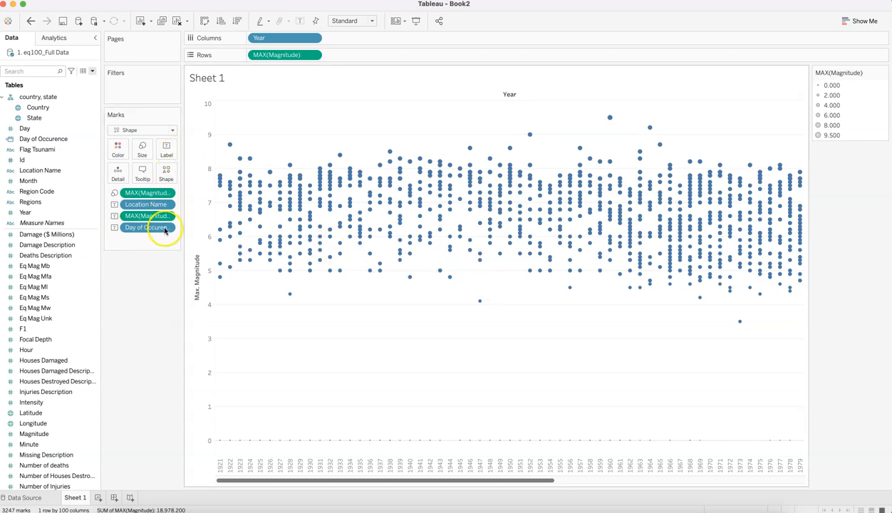
Step: Change the tooltip's Day of Occurence caption to "Day of Occurence (MM/DD/YYYY):", preview and save it, and check the tooltip on a mark
{"action": "left_click", "coordinate": [142, 181]}
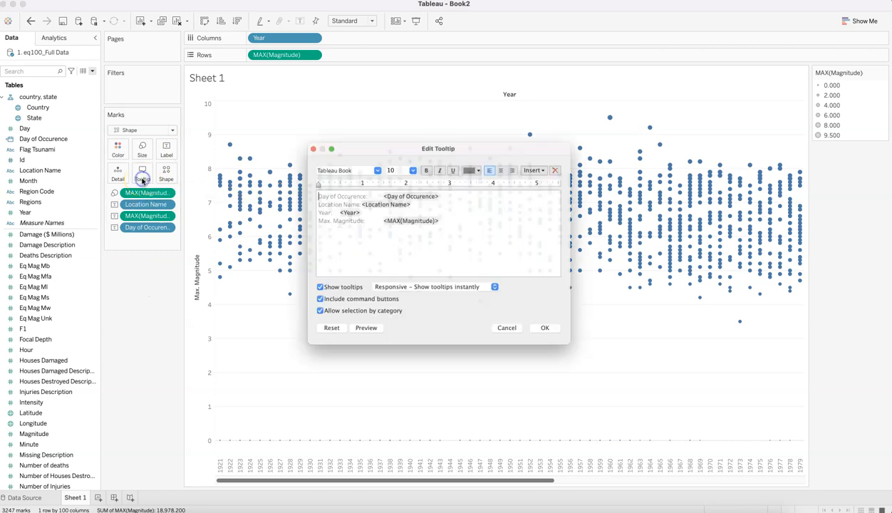
{"action": "left_click", "coordinate": [359, 191]}
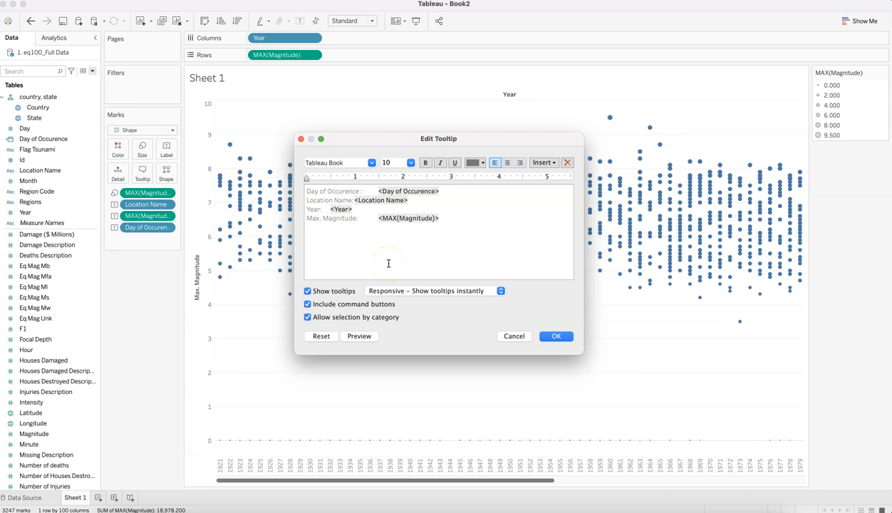
{"action": "type", "text": "(MM/DD/YYYY"}
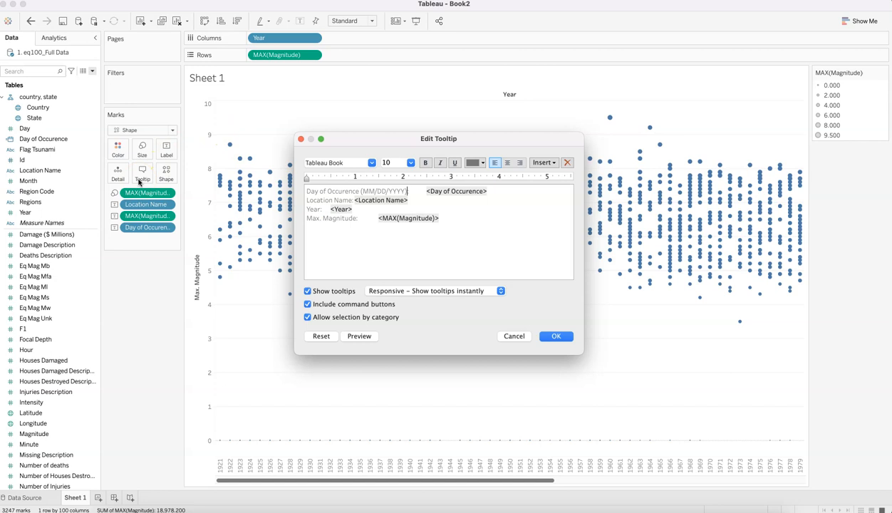
{"action": "left_click", "coordinate": [365, 337]}
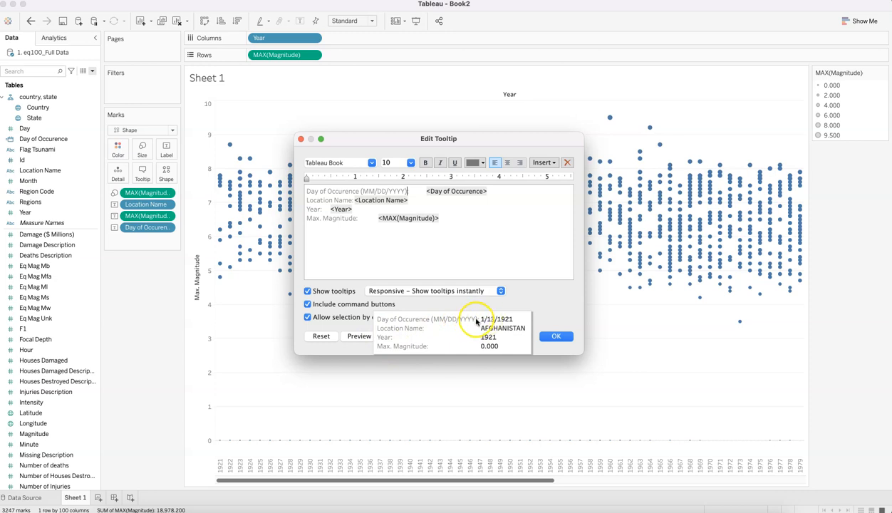
{"action": "left_click", "coordinate": [557, 336]}
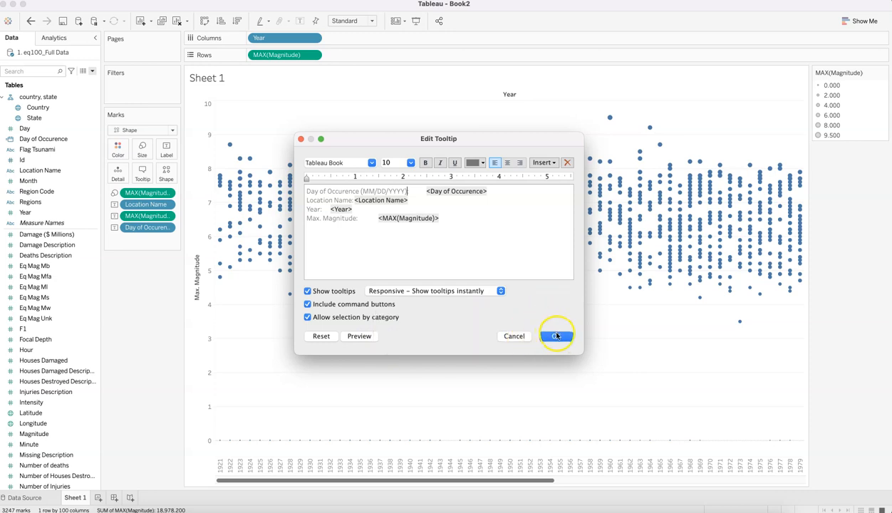
{"action": "left_click_drag", "start_coordinate": [408, 191], "coordinate": [308, 194]}
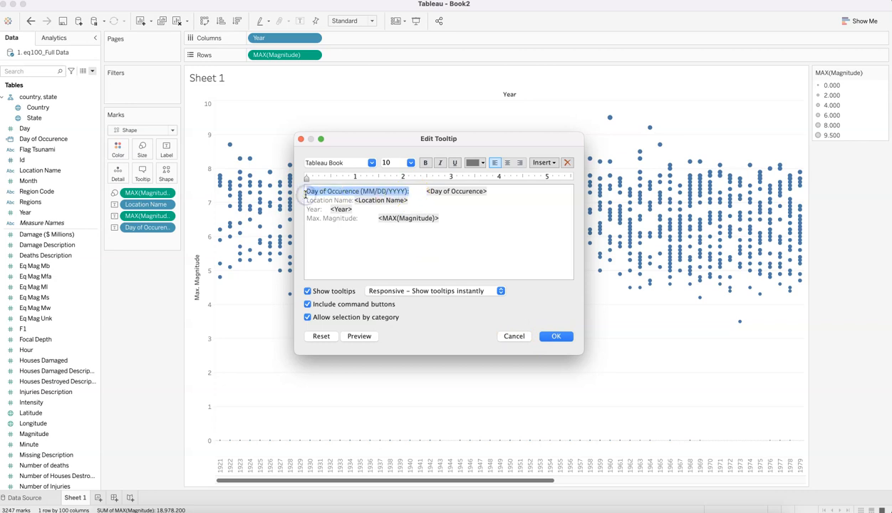
{"action": "left_click", "coordinate": [556, 337]}
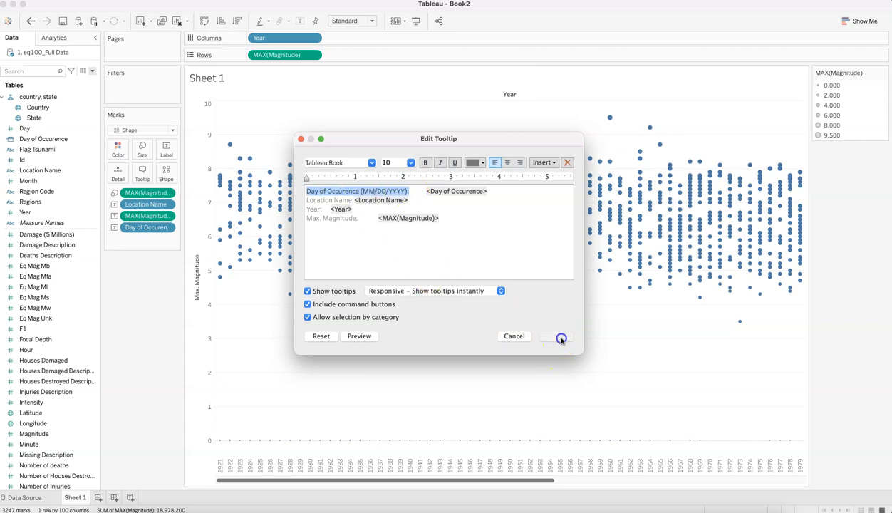
{"action": "mouse_move", "coordinate": [321, 263]}
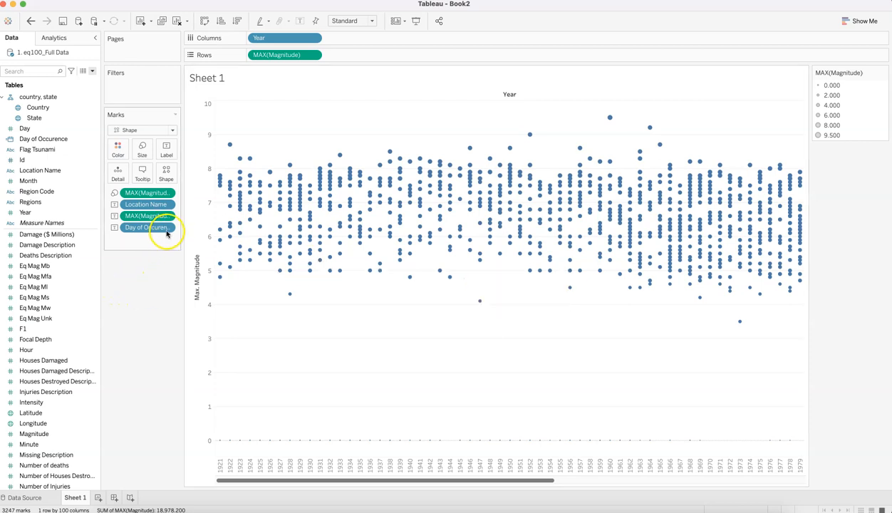
{"action": "mouse_move", "coordinate": [267, 261]}
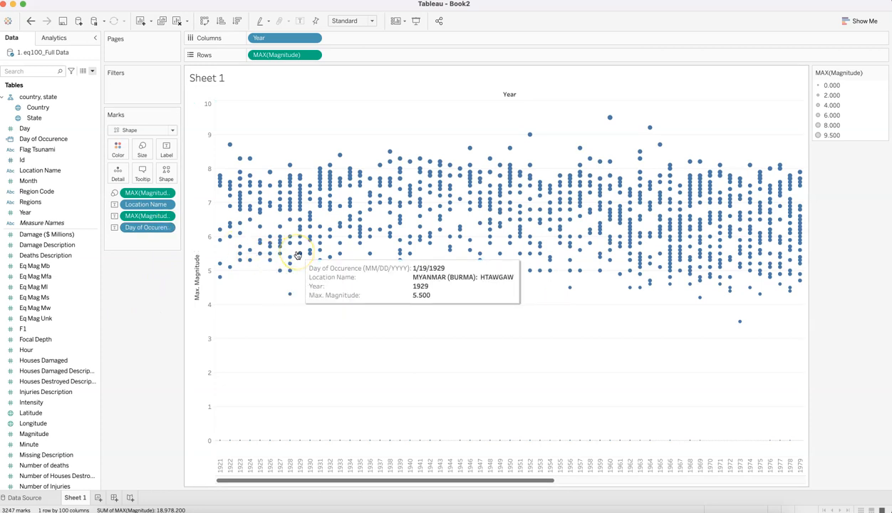
{"action": "left_click", "coordinate": [166, 230]}
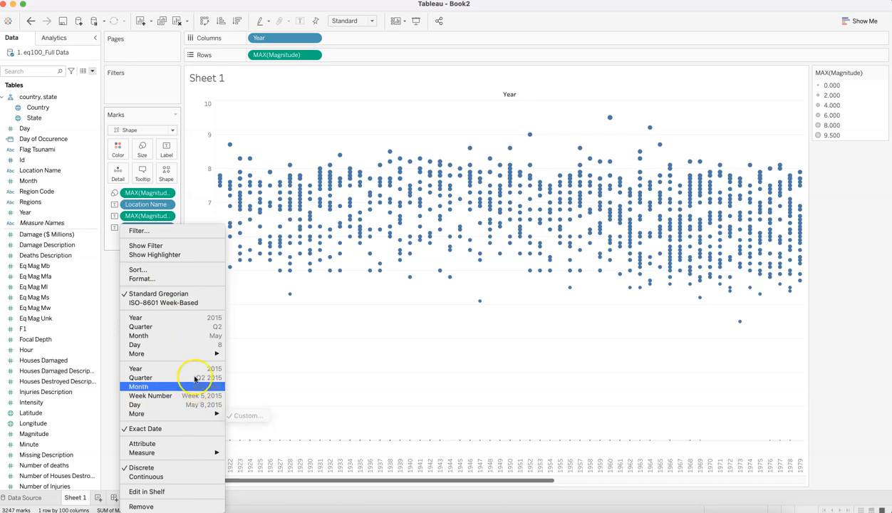
{"action": "mouse_move", "coordinate": [199, 415]}
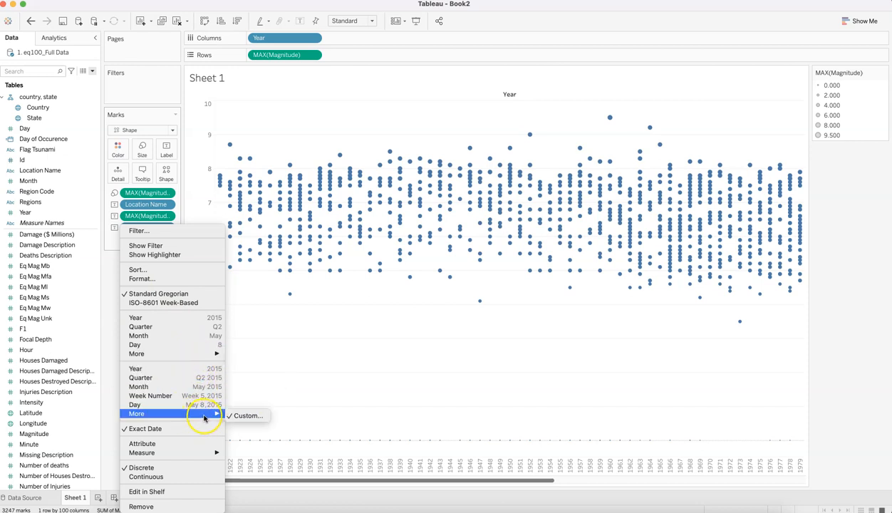
{"action": "left_click", "coordinate": [248, 416]}
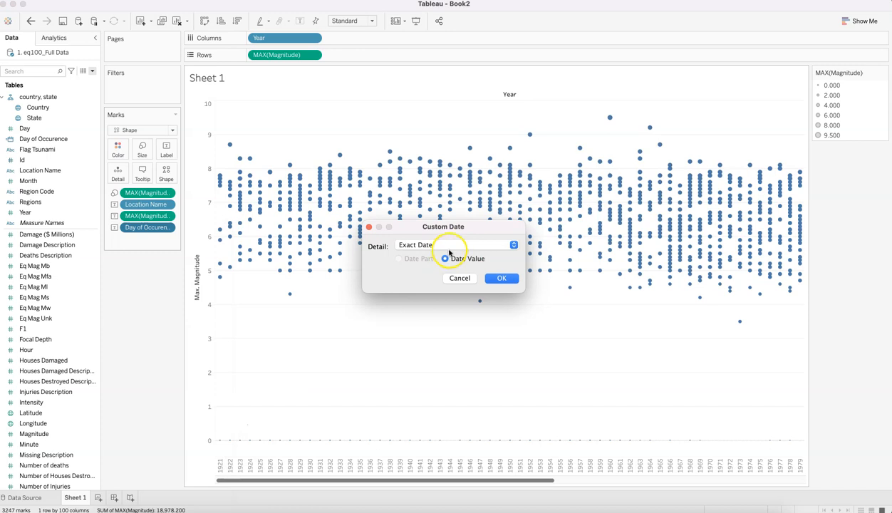
{"action": "left_click", "coordinate": [449, 247]}
{"action": "left_click", "coordinate": [522, 267]}
{"action": "left_click", "coordinate": [458, 279]}
Step: Try a custom date format for the Day of Occurence values in the pane, leave its format string empty, and close the formatting
{"action": "left_click", "coordinate": [169, 227]}
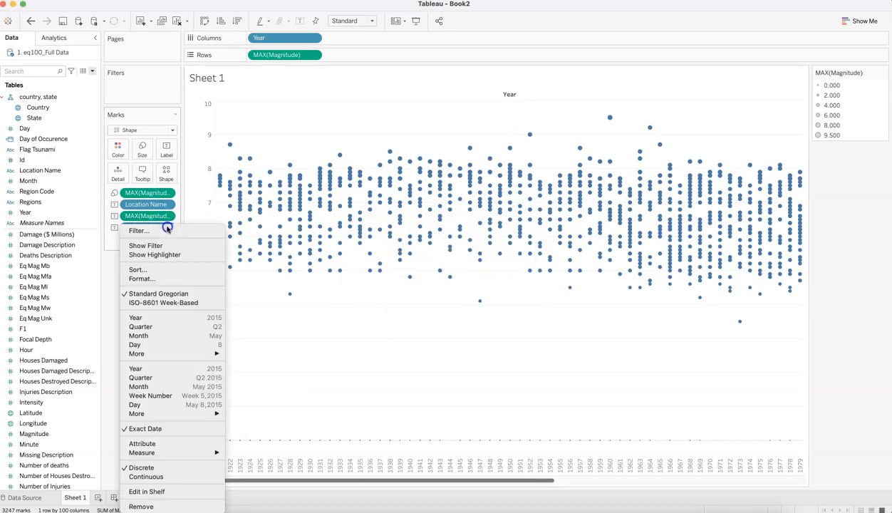
{"action": "left_click", "coordinate": [164, 278]}
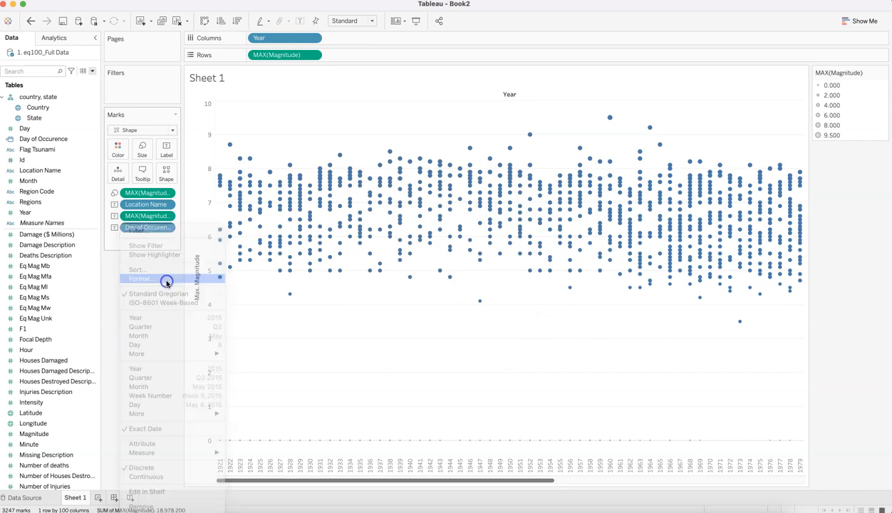
{"action": "left_click", "coordinate": [69, 72]}
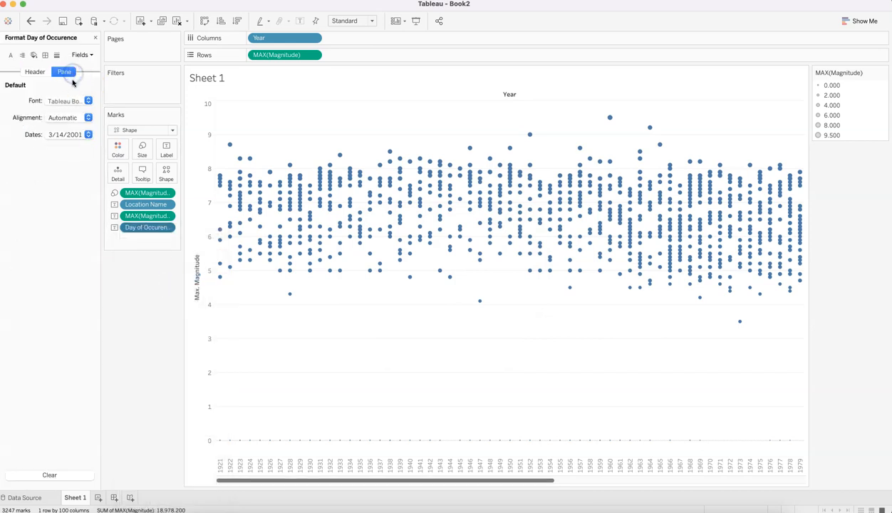
{"action": "left_click", "coordinate": [75, 134]}
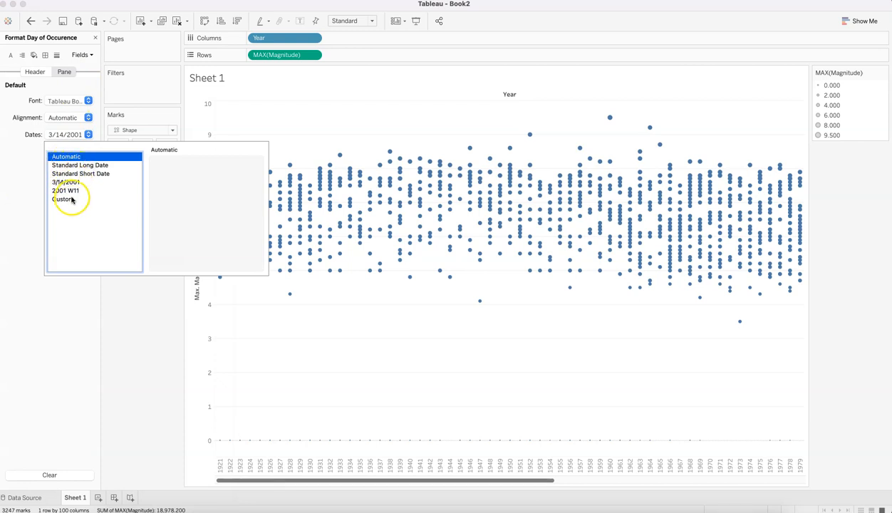
{"action": "left_click", "coordinate": [71, 199]}
{"action": "left_click", "coordinate": [164, 172]}
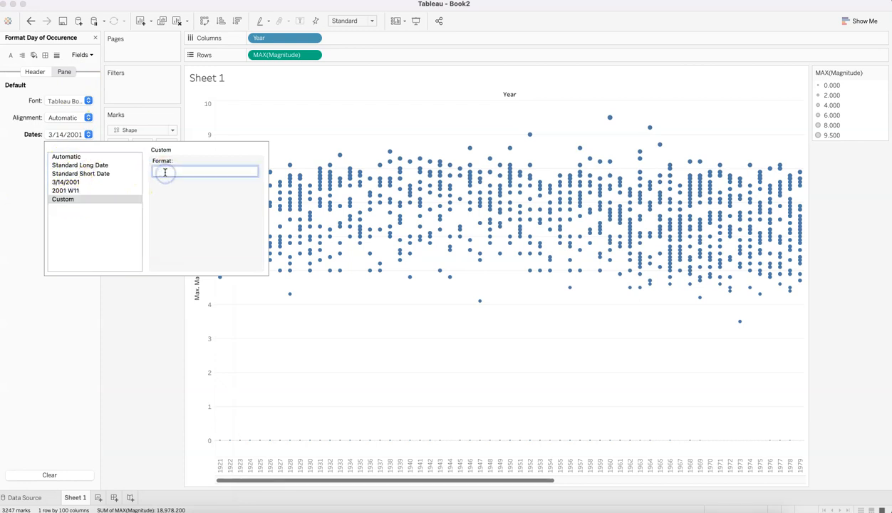
{"action": "left_click", "coordinate": [154, 317]}
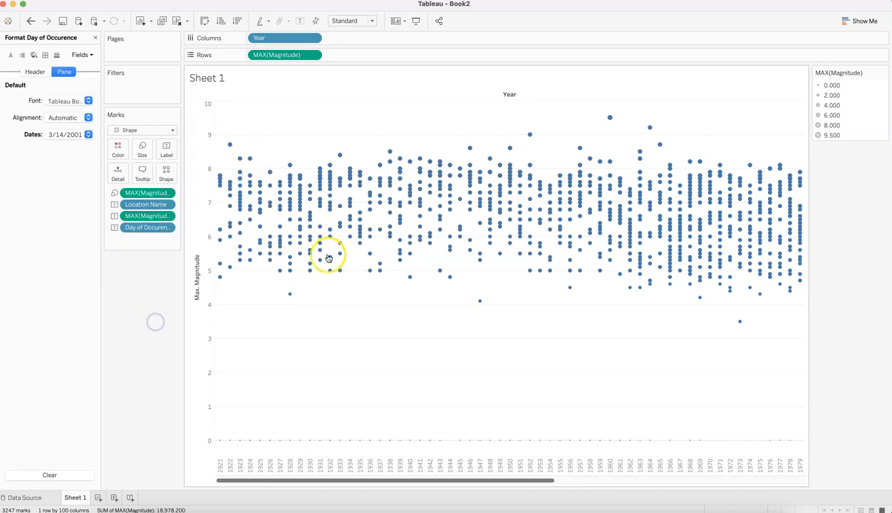
{"action": "left_click", "coordinate": [151, 340]}
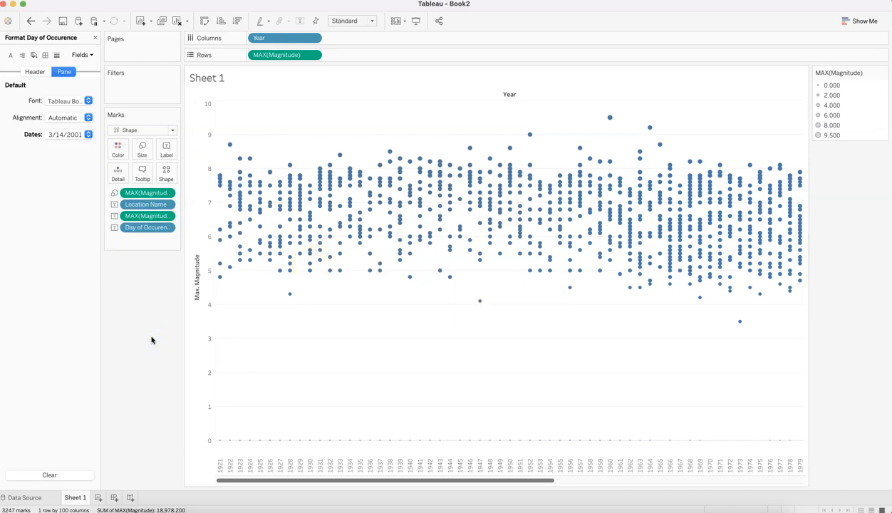
{"action": "left_click", "coordinate": [95, 38]}
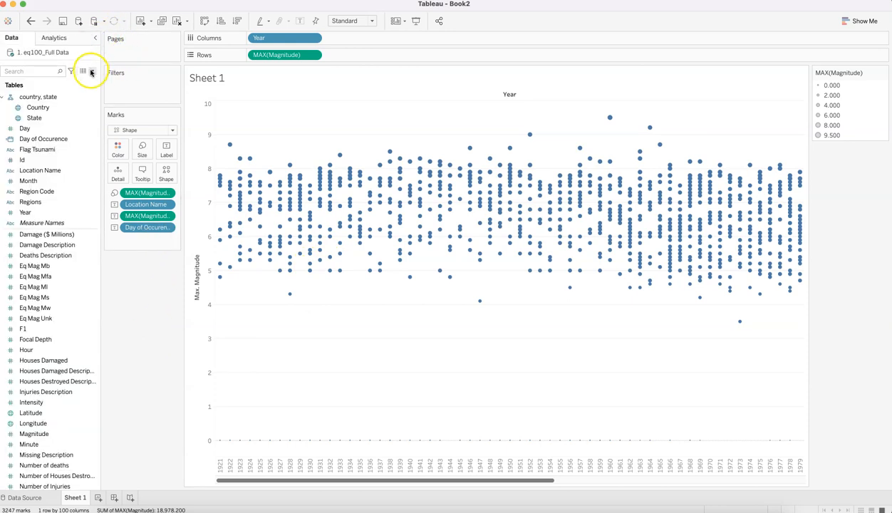
Step: Start a new calculated field named "Time of Occurence"
{"action": "left_click", "coordinate": [92, 72]}
{"action": "left_click", "coordinate": [85, 82]}
{"action": "type", "text": "Time of Occurence"}
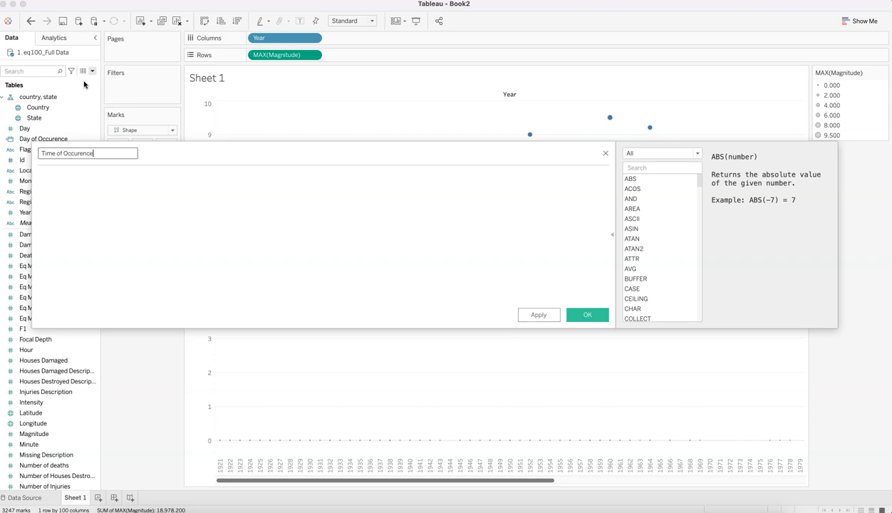
{"action": "key", "text": "Tab"}
Step: Enter the formula MAKETIME([Hour],[Minute],[Second]) for the Time of Occurence calculated field
{"action": "type", "text": "maket"}
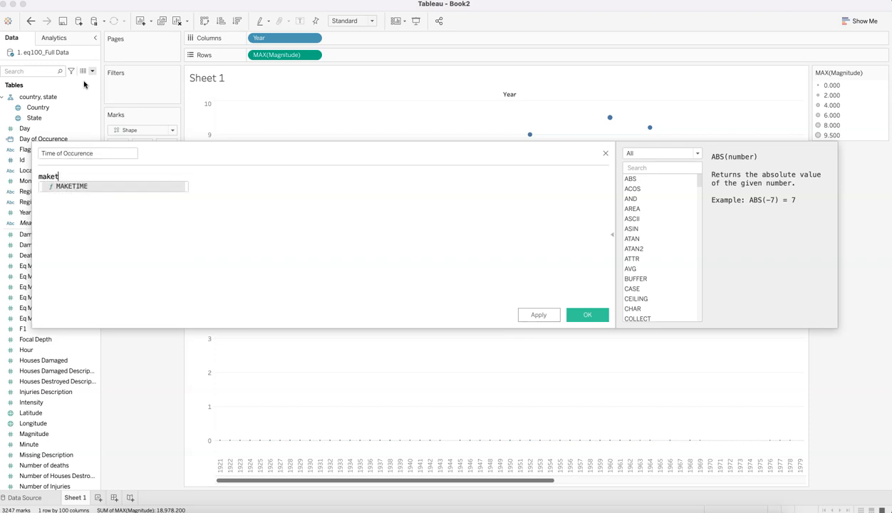
{"action": "key", "text": "Return"}
{"action": "type", "text": "hou)"}
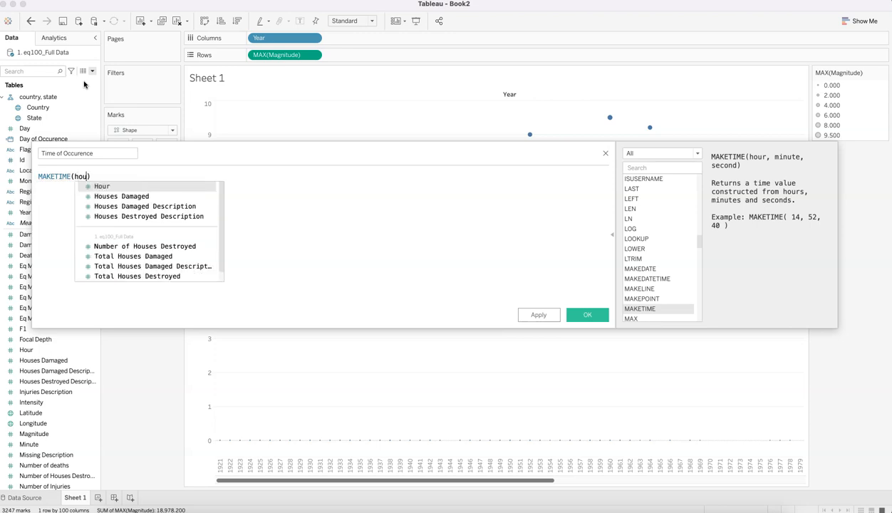
{"action": "key", "text": "Return"}
{"action": "type", "text": ","}
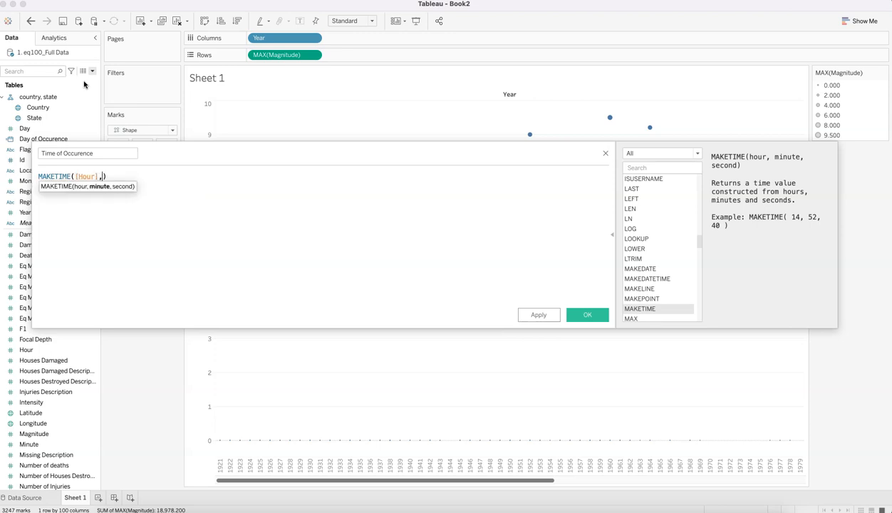
{"action": "type", "text": "min"}
{"action": "key", "text": "Return"}
{"action": "type", "text": ",se"}
{"action": "key", "text": "Return"}
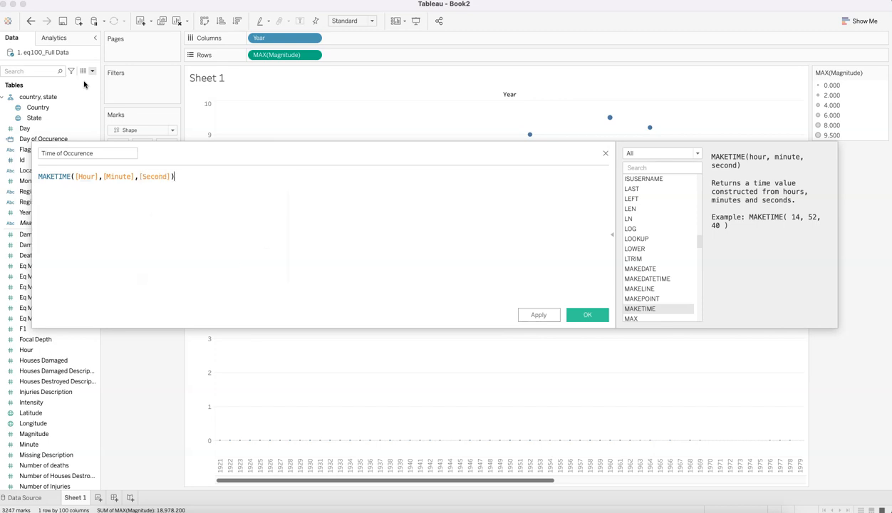
Step: Read the error details of the Time of Occurence calculation and save the field with its formula as entered
{"action": "left_click", "coordinate": [192, 180]}
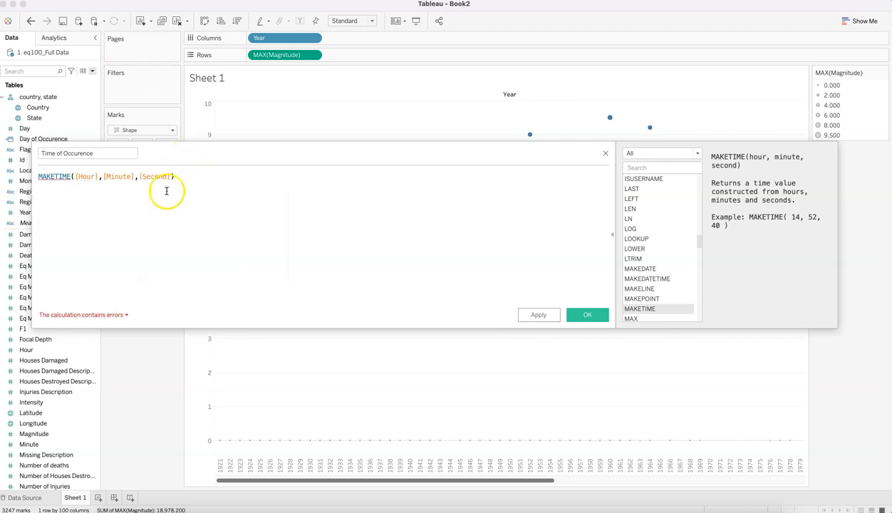
{"action": "left_click", "coordinate": [123, 315]}
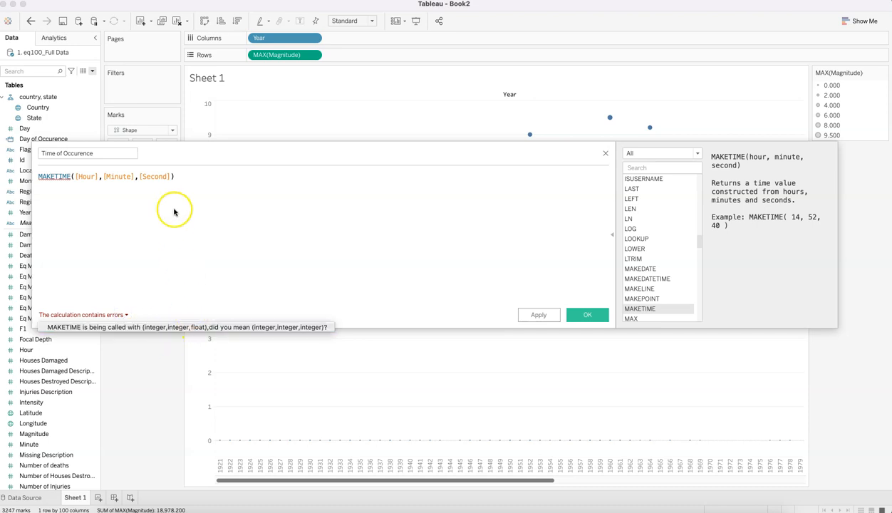
{"action": "left_click", "coordinate": [581, 314]}
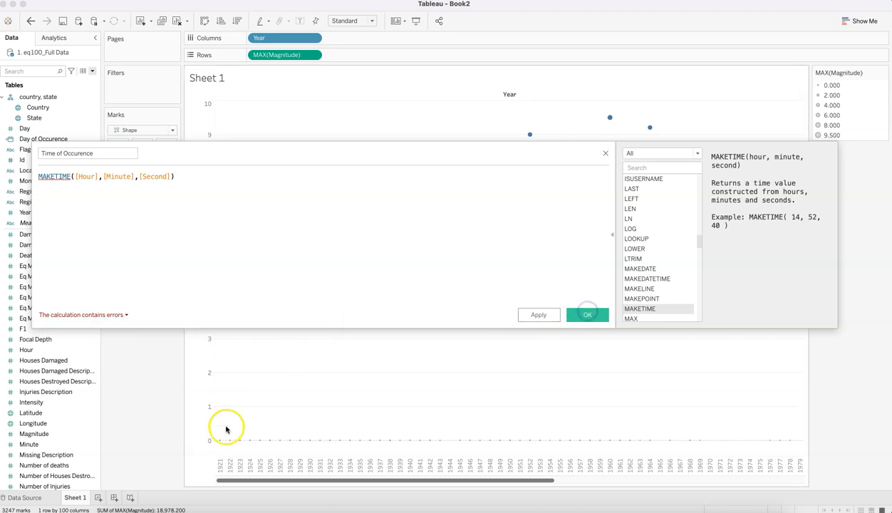
{"action": "left_click", "coordinate": [592, 315]}
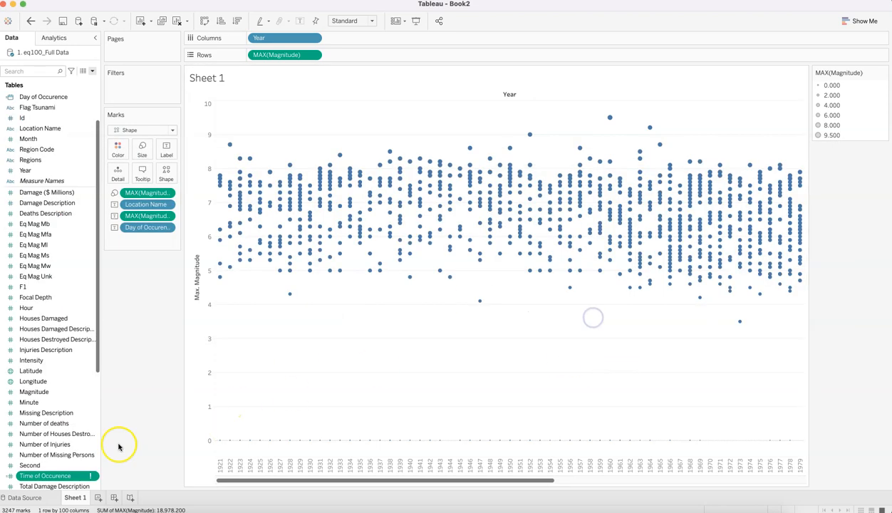
Step: Change the data type of the Second field to Number (whole)
{"action": "scroll", "coordinate": [90, 431], "scroll_direction": "down", "scroll_amount": 3}
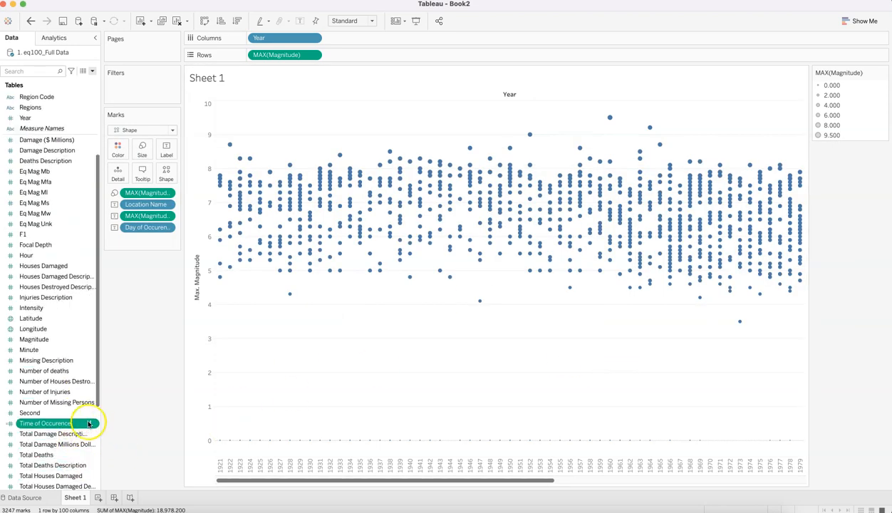
{"action": "right_click", "coordinate": [94, 413]}
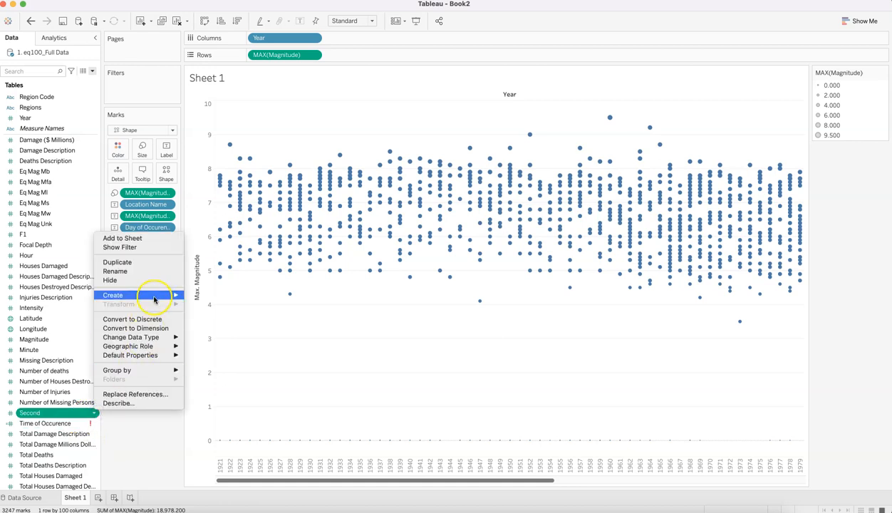
{"action": "mouse_move", "coordinate": [160, 337]}
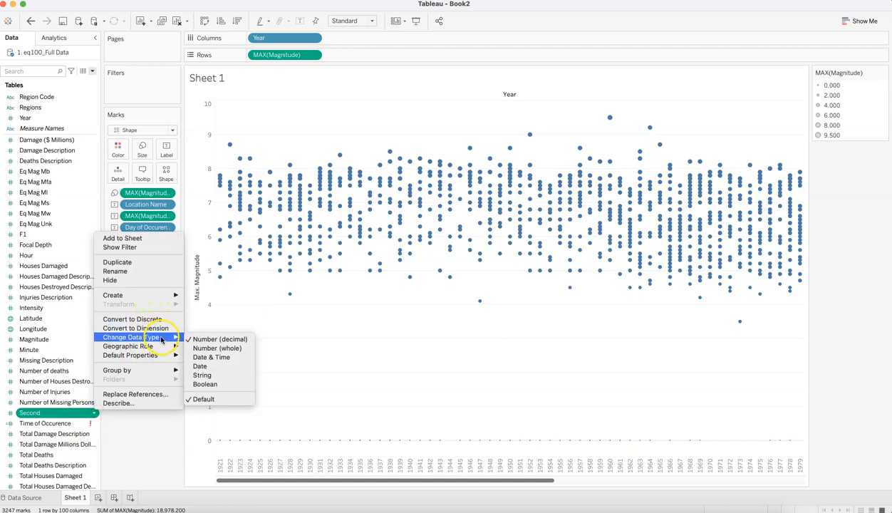
{"action": "left_click", "coordinate": [227, 349]}
{"action": "left_click", "coordinate": [78, 444]}
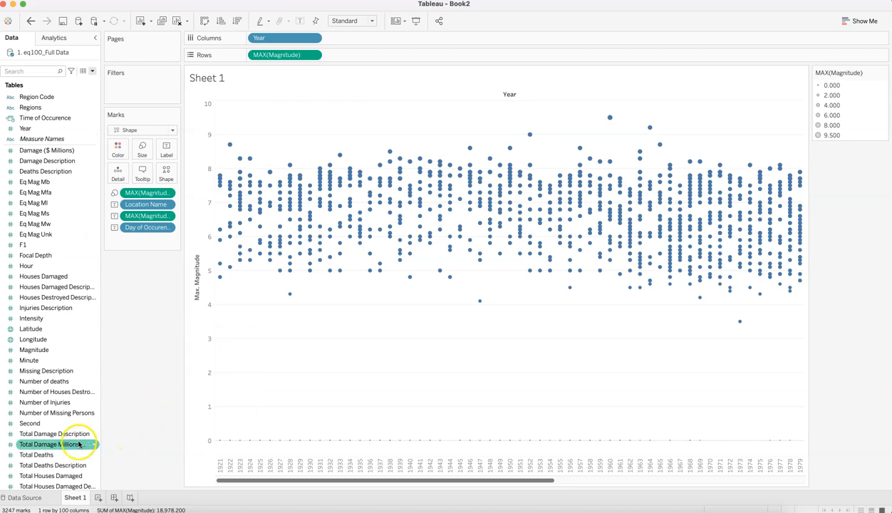
Step: Add the Time of Occurence field to the chart's mark labels
{"action": "left_click", "coordinate": [83, 278]}
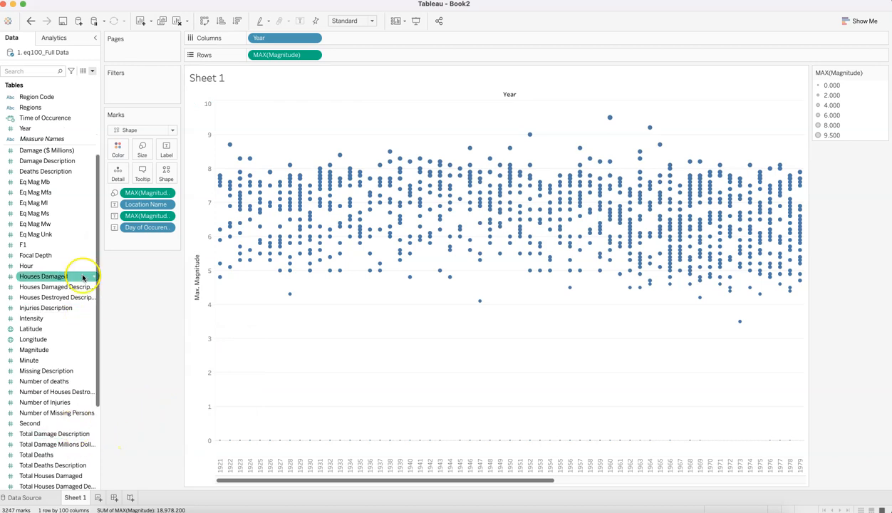
{"action": "scroll", "coordinate": [82, 277], "scroll_direction": "up", "scroll_amount": 5}
{"action": "left_click", "coordinate": [77, 192]}
{"action": "left_click_drag", "start_coordinate": [77, 193], "coordinate": [166, 150]}
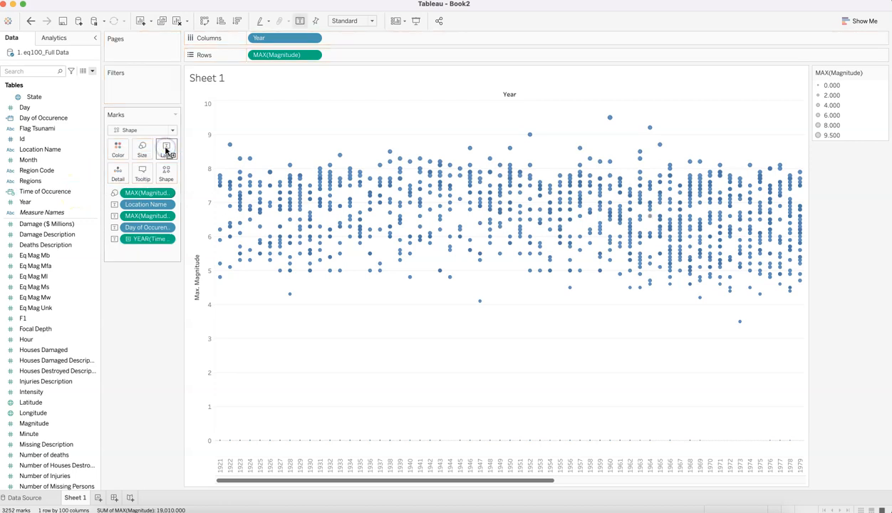
Step: Open the additional date value levels for the Time of Occurence field on the mark labels
{"action": "left_click", "coordinate": [168, 240]}
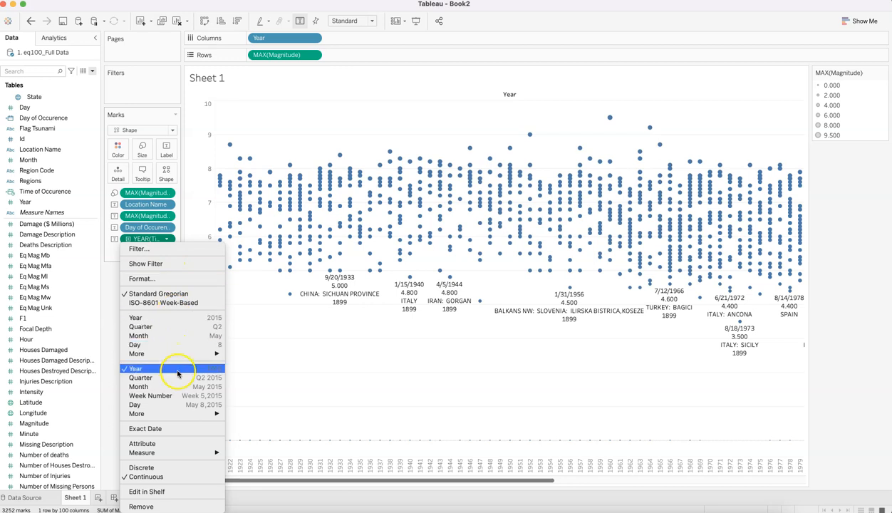
{"action": "mouse_move", "coordinate": [183, 412]}
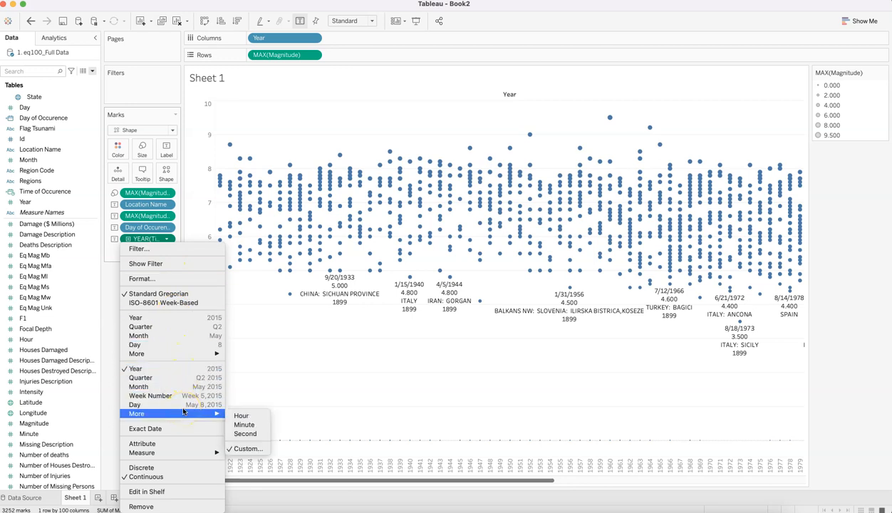
Step: Convert the Time of Occurence field on the Marks card to a discrete exact date
{"action": "left_click", "coordinate": [167, 467]}
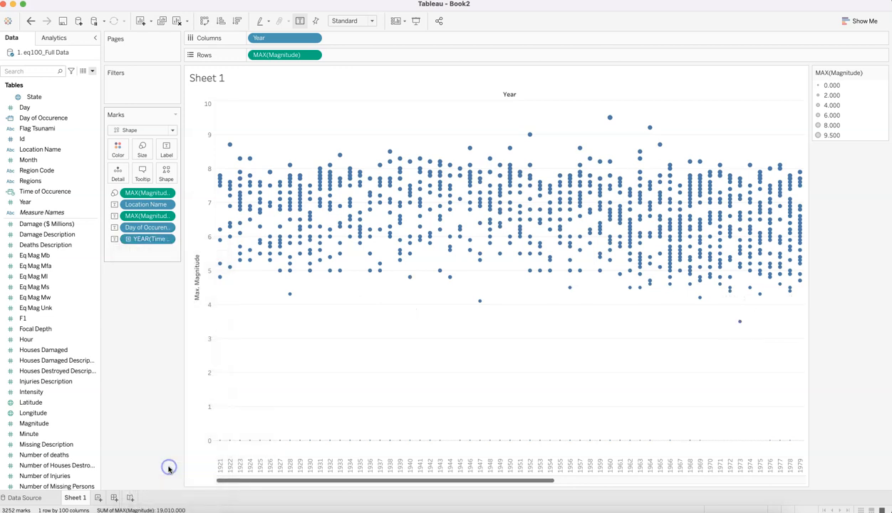
{"action": "left_click", "coordinate": [166, 237]}
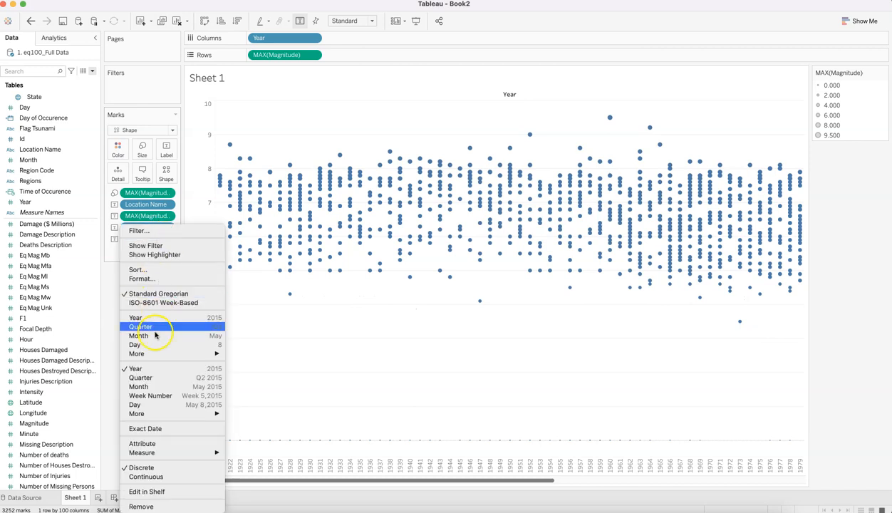
{"action": "mouse_move", "coordinate": [164, 354]}
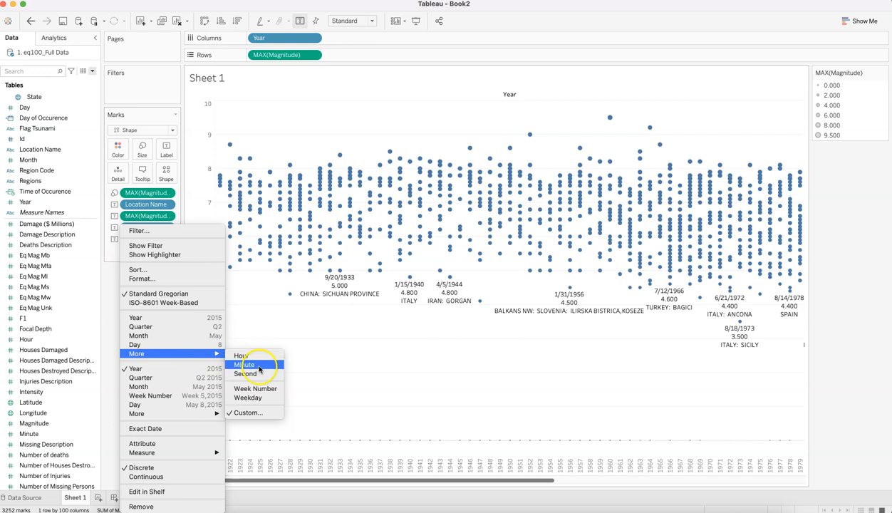
{"action": "left_click", "coordinate": [175, 431]}
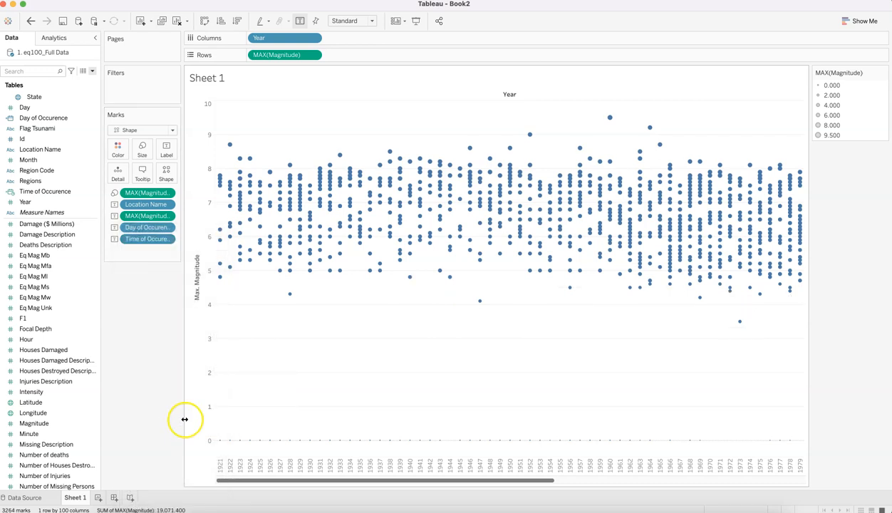
Step: Turn off the mark labels in the magnitude-by-year chart
{"action": "mouse_move", "coordinate": [291, 298]}
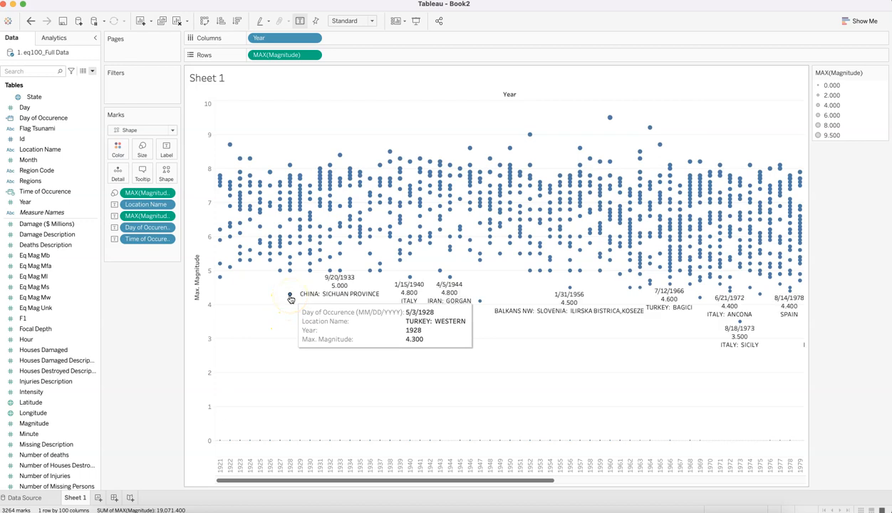
{"action": "mouse_move", "coordinate": [312, 265]}
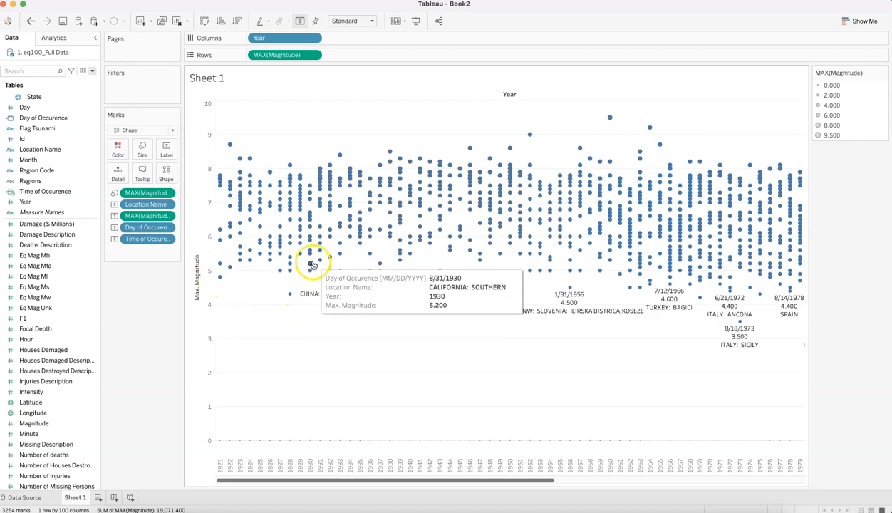
{"action": "left_click", "coordinate": [167, 148]}
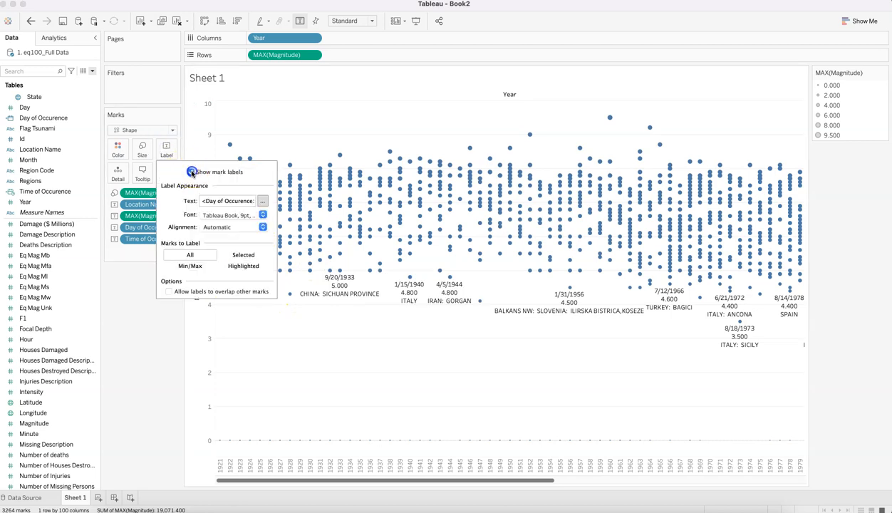
{"action": "left_click", "coordinate": [192, 173]}
{"action": "left_click", "coordinate": [138, 394]}
{"action": "mouse_move", "coordinate": [289, 276]}
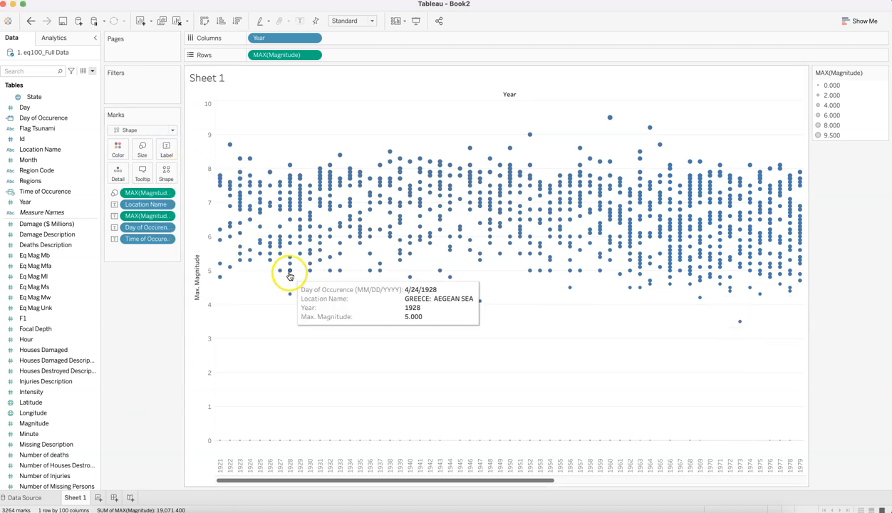
Step: Insert the Time of Occurence field on a new line below the Day of Occurence line in the tooltip
{"action": "left_click", "coordinate": [148, 176]}
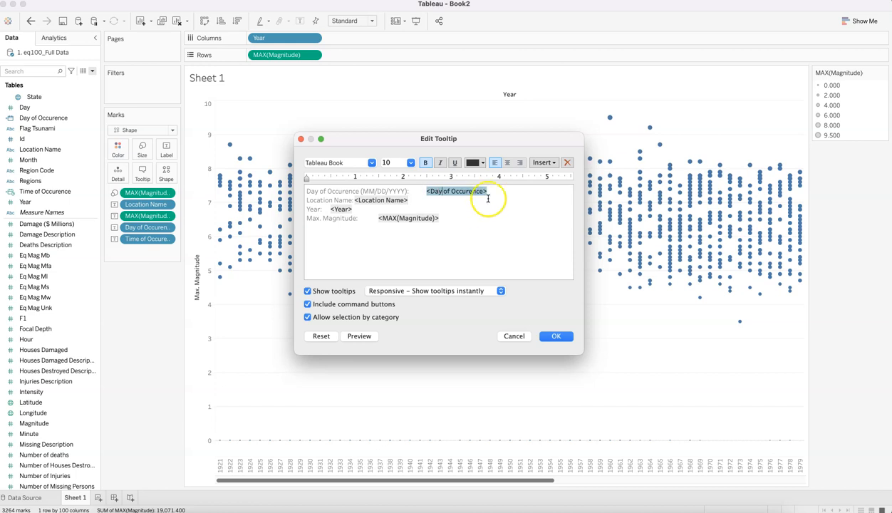
{"action": "left_click", "coordinate": [493, 192]}
{"action": "key", "text": "Return"}
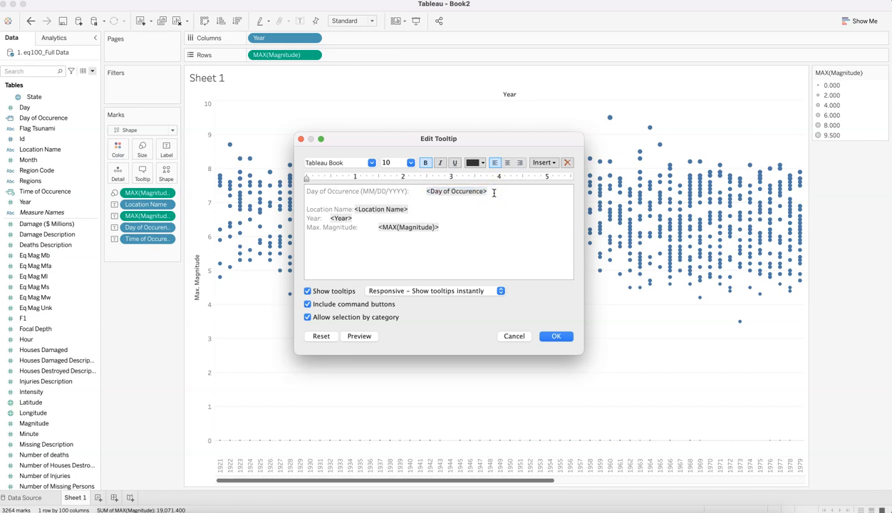
{"action": "left_click", "coordinate": [549, 164]}
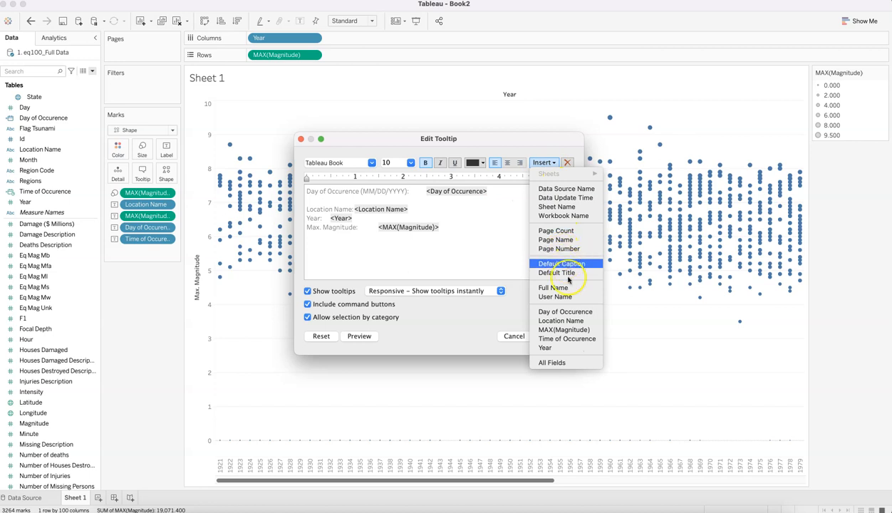
{"action": "left_click", "coordinate": [576, 340]}
{"action": "left_click", "coordinate": [433, 228]}
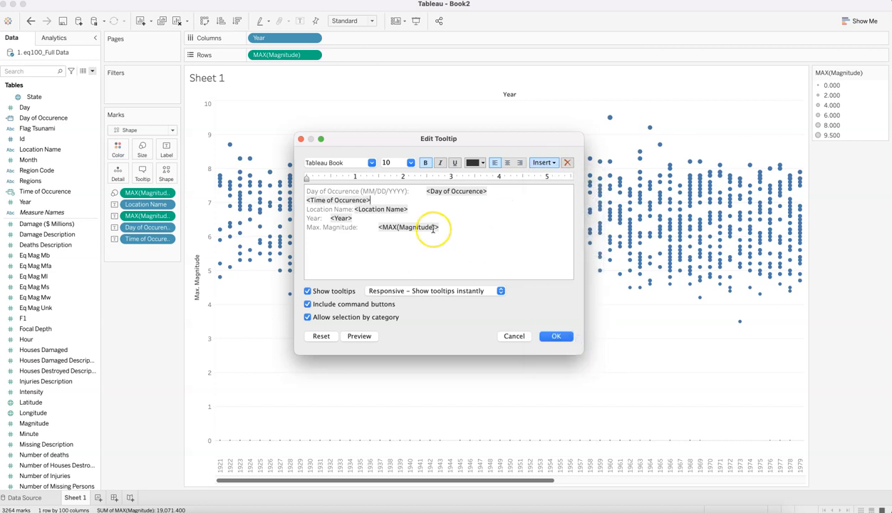
{"action": "type", "text": "Time of"}
{"action": "key", "text": "BackSpace"}
{"action": "key", "text": "BackSpace"}
{"action": "key", "text": "BackSpace"}
{"action": "key", "text": "BackSpace"}
{"action": "key", "text": "BackSpace"}
{"action": "key", "text": "BackSpace"}
{"action": "key", "text": "BackSpace"}
{"action": "key", "text": "BackSpace"}
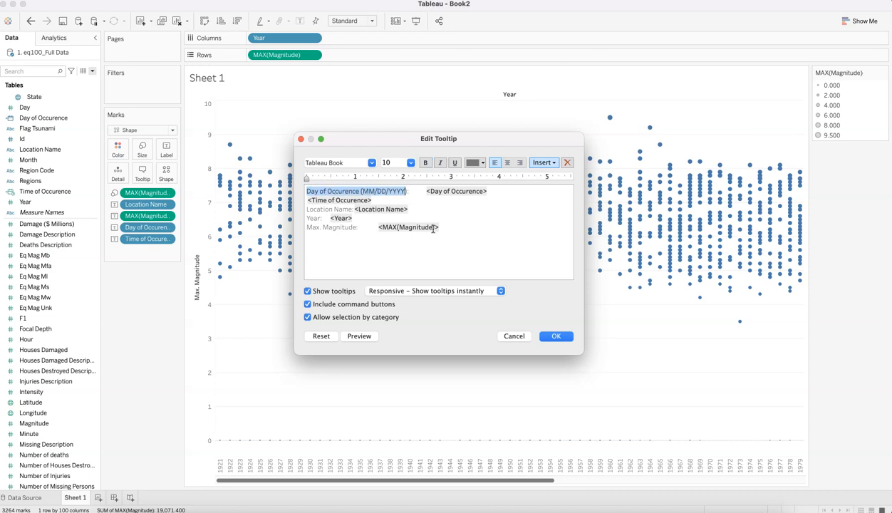
Step: Add the label "Time of Occurence (HH:MM:SS):" before the time field, based on a copy of the day line's label
{"action": "key", "text": "Down"}
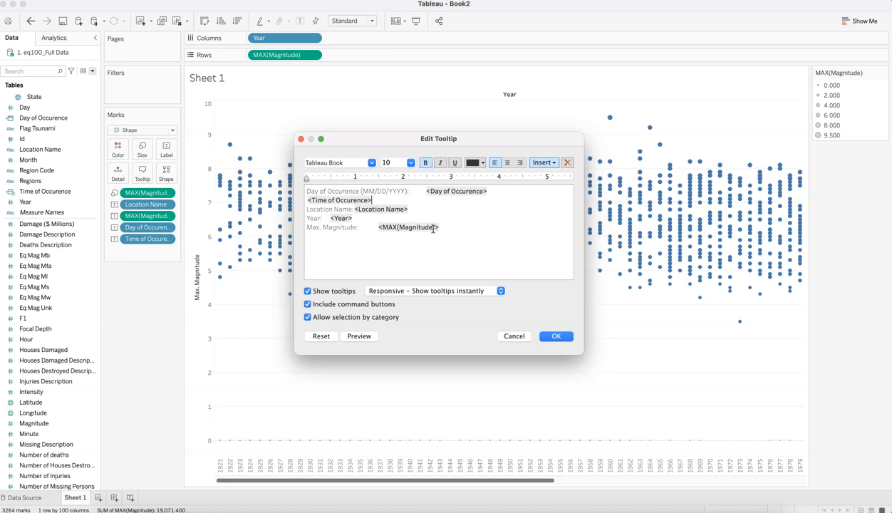
{"action": "type", "text": "Day of Occurence (MM/DD/YYYY):"}
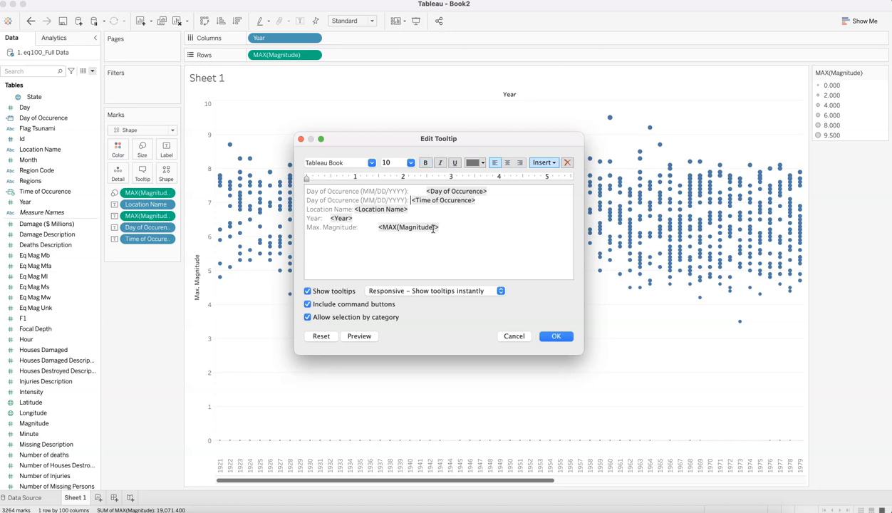
{"action": "left_click", "coordinate": [317, 198]}
{"action": "key", "text": "BackSpace"}
{"action": "key", "text": "BackSpace"}
{"action": "key", "text": "BackSpace"}
{"action": "type", "text": "Time"}
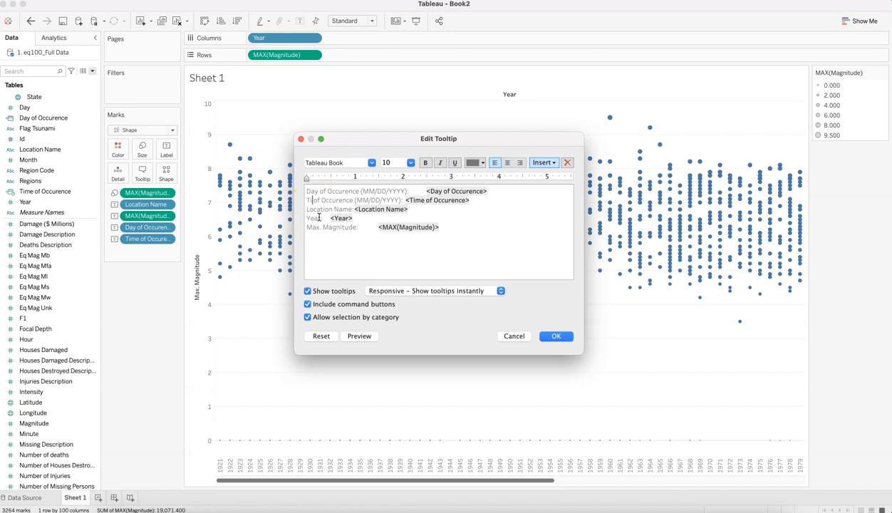
{"action": "left_click_drag", "start_coordinate": [366, 201], "coordinate": [404, 202]}
{"action": "type", "text": "HH"}
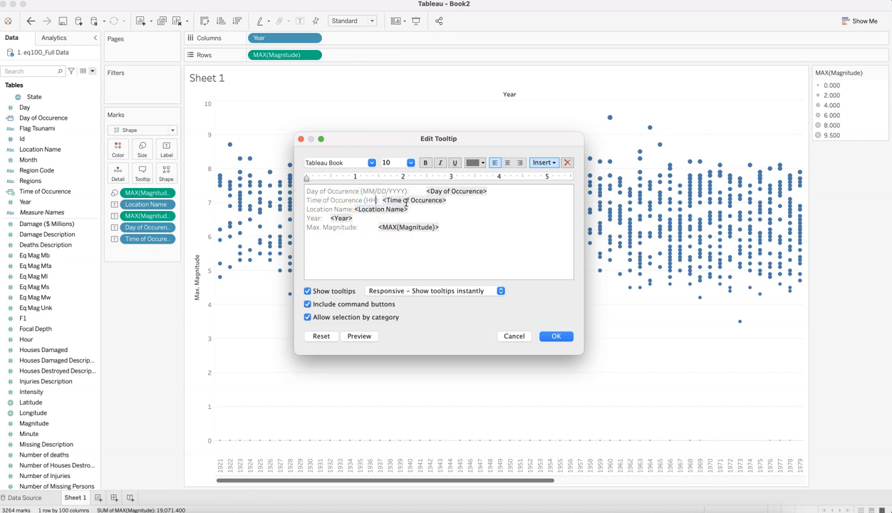
{"action": "type", "text": ":MM:SS):"}
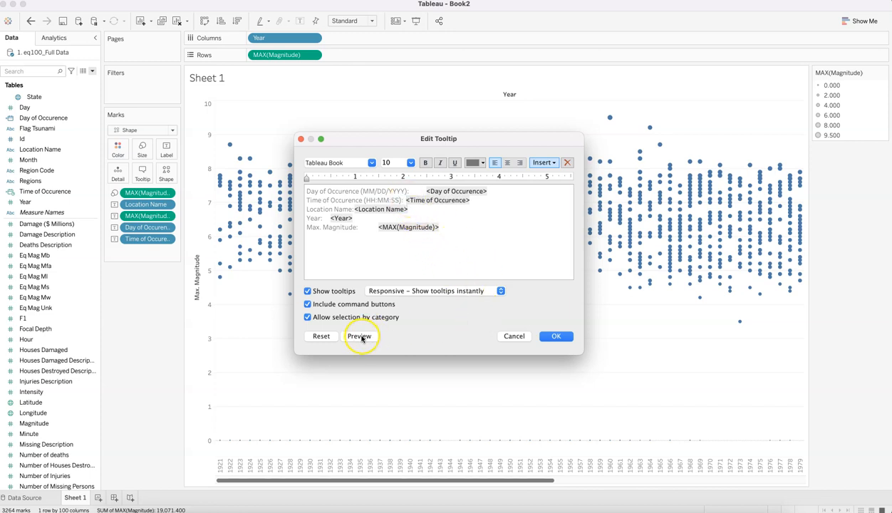
Step: Preview the edited tooltip and apply its changes to the chart
{"action": "left_click", "coordinate": [361, 338]}
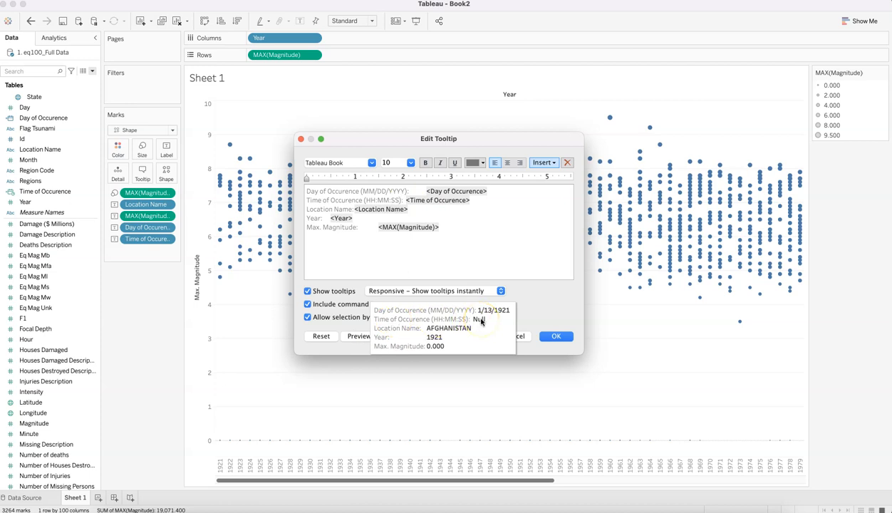
{"action": "left_click", "coordinate": [487, 209]}
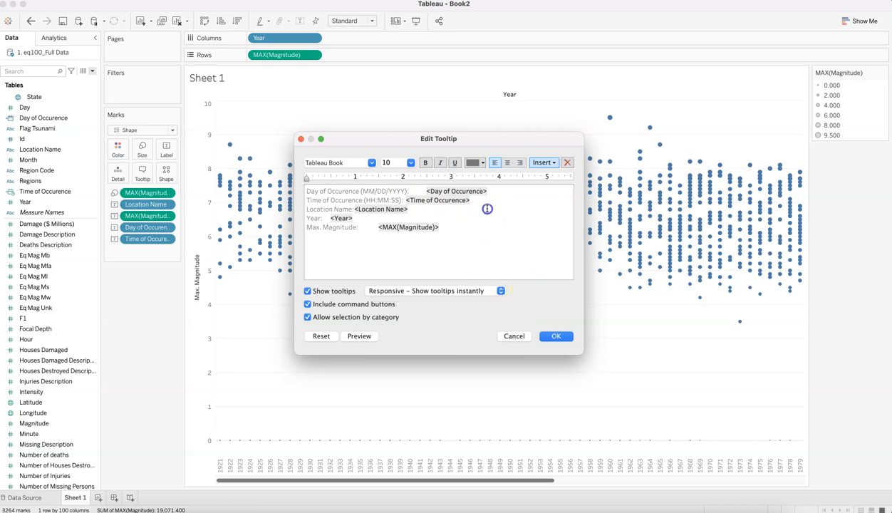
{"action": "left_click", "coordinate": [555, 337]}
{"action": "left_click_drag", "start_coordinate": [322, 200], "coordinate": [450, 199]}
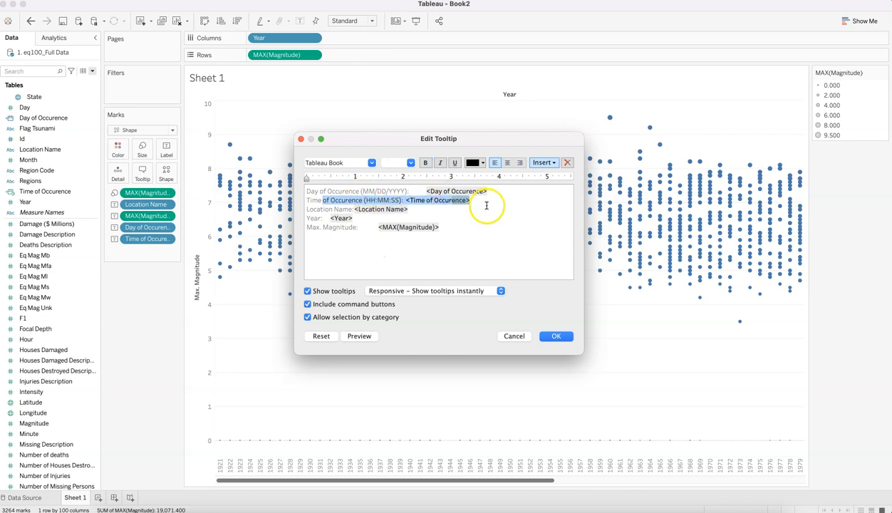
{"action": "left_click", "coordinate": [480, 201]}
{"action": "left_click", "coordinate": [549, 336]}
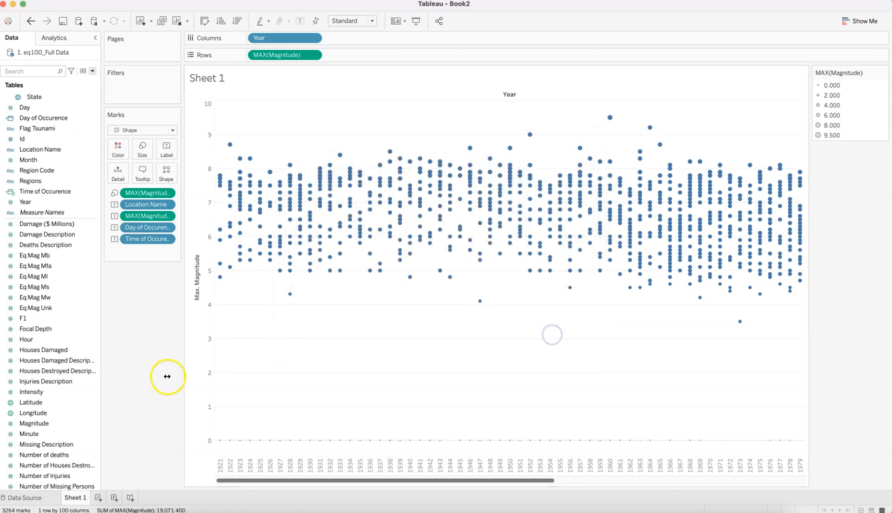
Step: Create a new worksheet and place the Time of Occurence field on Rows
{"action": "left_click", "coordinate": [82, 211]}
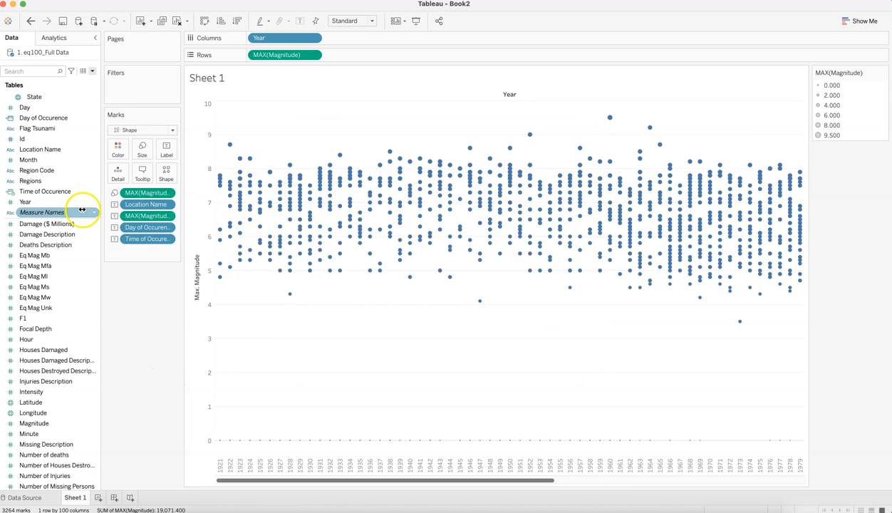
{"action": "left_click", "coordinate": [89, 192]}
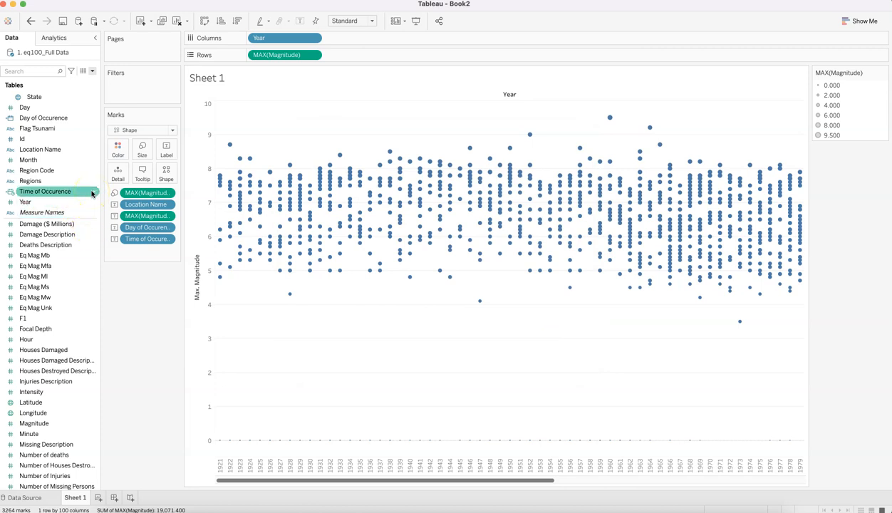
{"action": "left_click", "coordinate": [98, 497]}
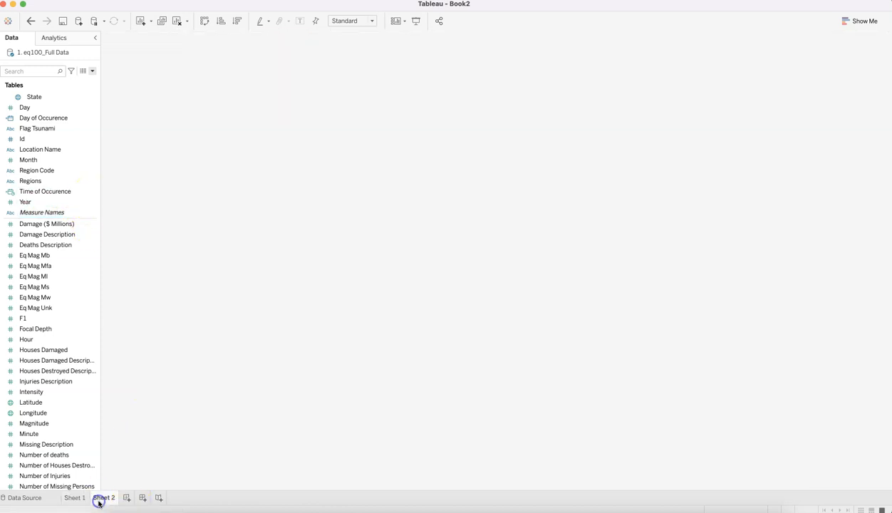
{"action": "left_click_drag", "start_coordinate": [71, 190], "coordinate": [295, 57]}
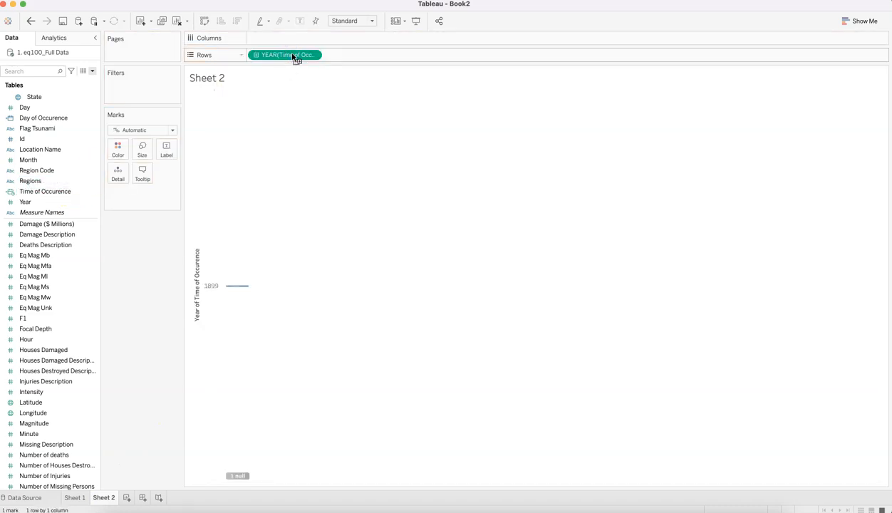
Step: Make the Time of Occurence field on Rows discrete and list it by exact date
{"action": "left_click", "coordinate": [313, 54]}
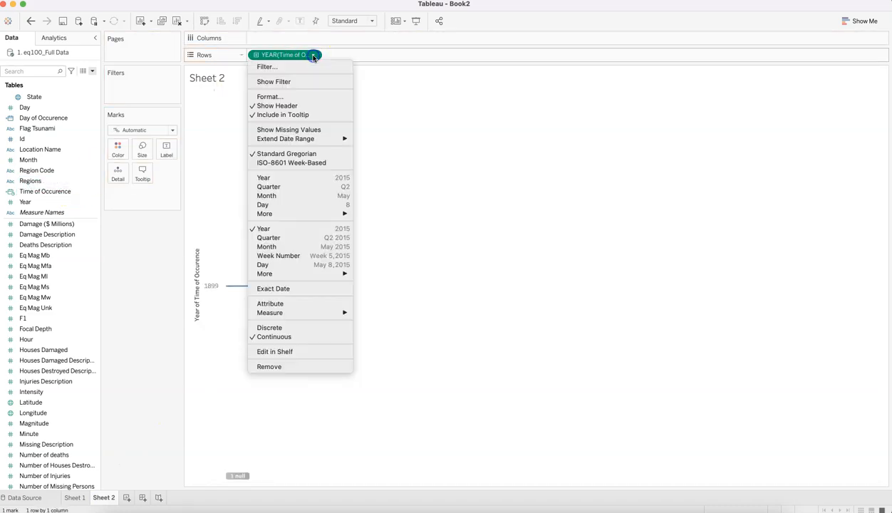
{"action": "left_click", "coordinate": [308, 329]}
{"action": "left_click", "coordinate": [313, 55]}
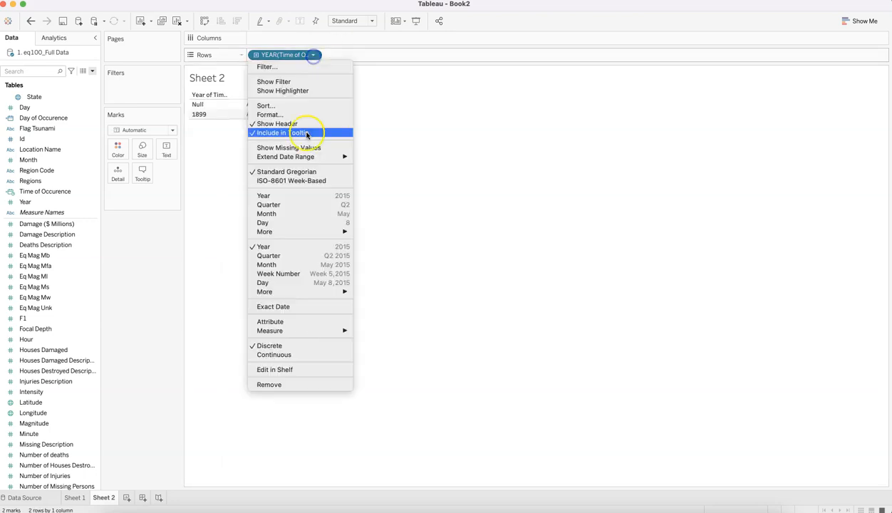
{"action": "left_click", "coordinate": [294, 306]}
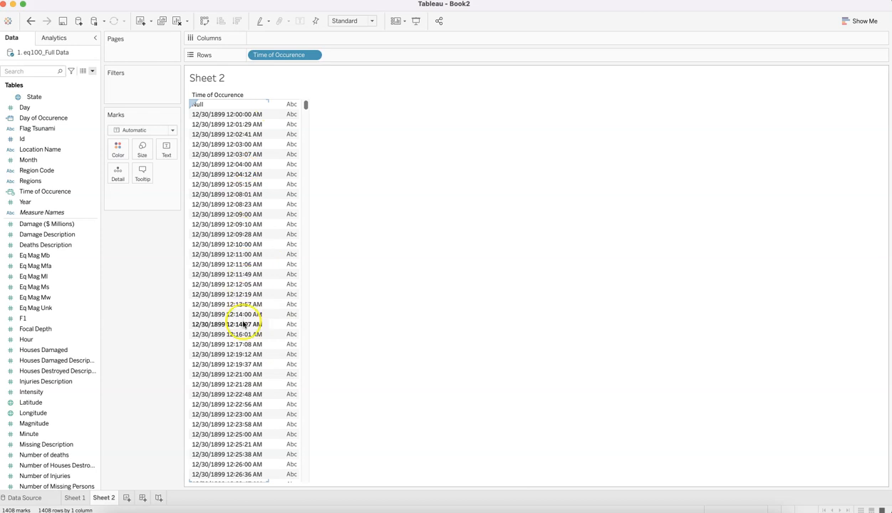
Step: Change the Time of Occurence field on Rows to the Hour date part
{"action": "left_click", "coordinate": [313, 55]}
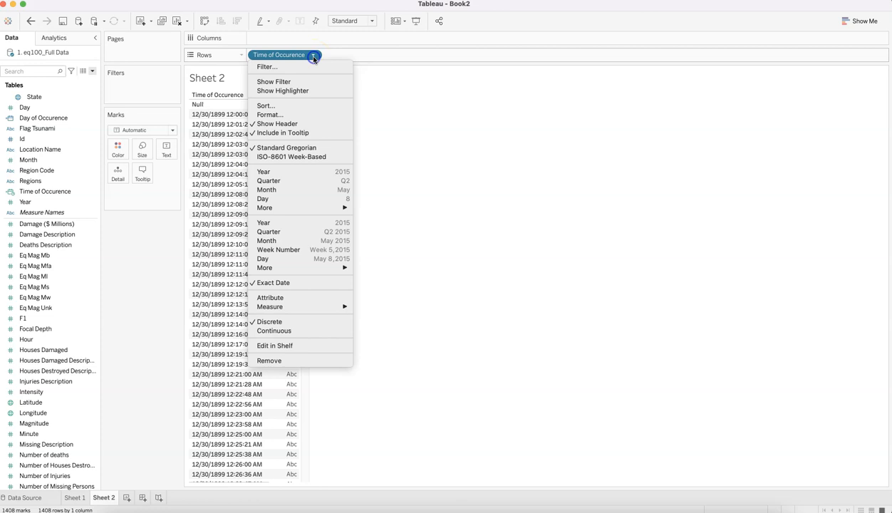
{"action": "mouse_move", "coordinate": [319, 208]}
{"action": "left_click", "coordinate": [365, 211]}
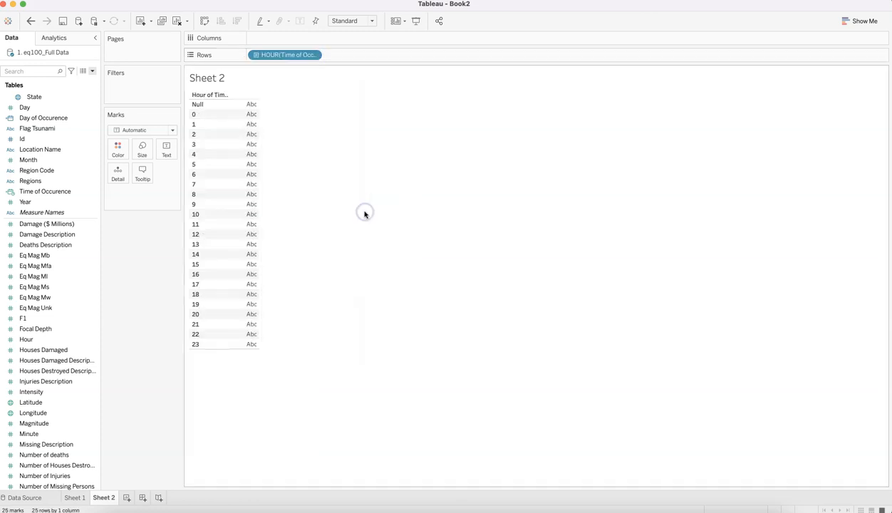
Step: Apply a custom date to the Time of Occurence field on Rows with the detail set to Exact Date
{"action": "left_click", "coordinate": [313, 55]}
{"action": "mouse_move", "coordinate": [318, 223]}
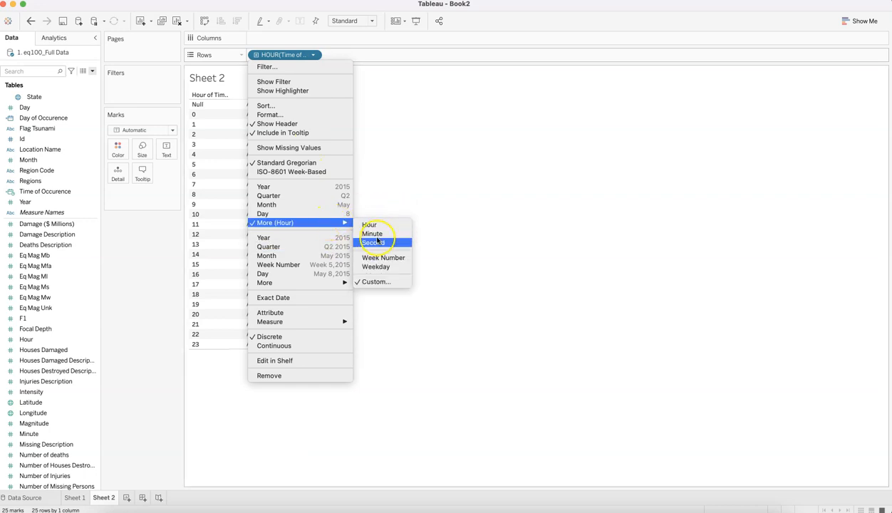
{"action": "left_click", "coordinate": [381, 283]}
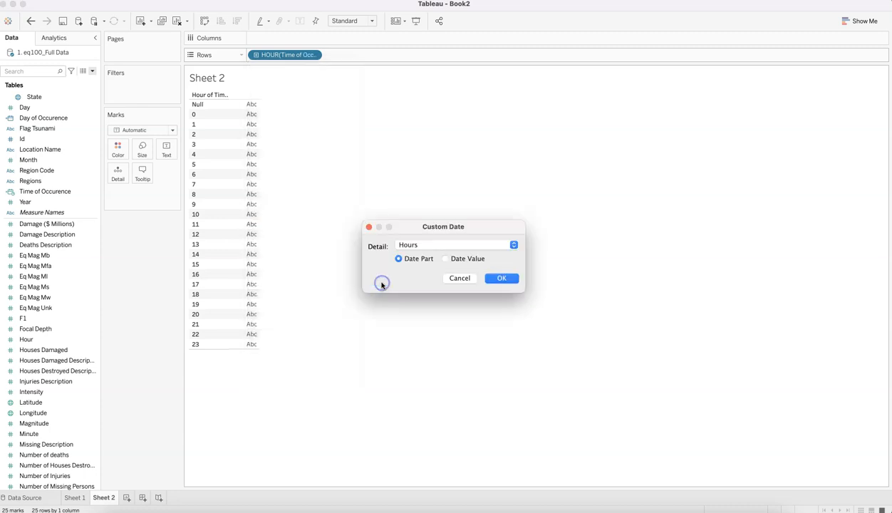
{"action": "left_click", "coordinate": [465, 249]}
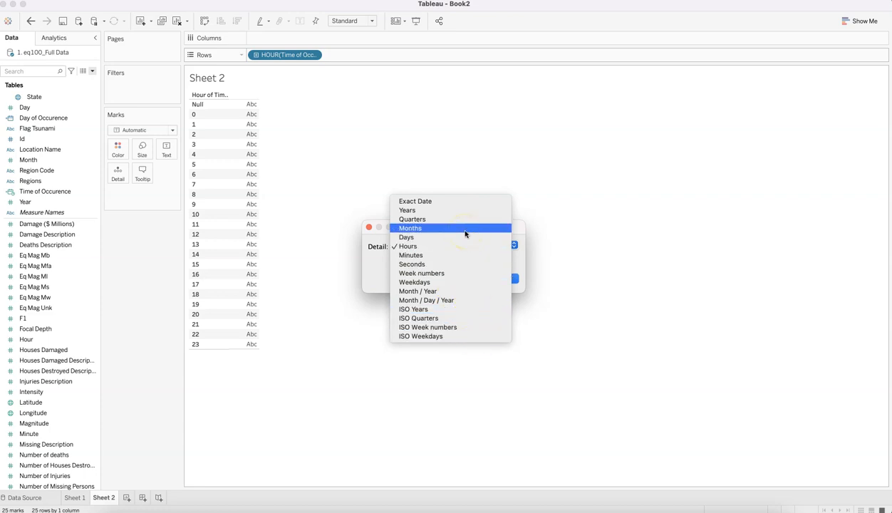
{"action": "left_click", "coordinate": [460, 201]}
{"action": "left_click", "coordinate": [501, 280]}
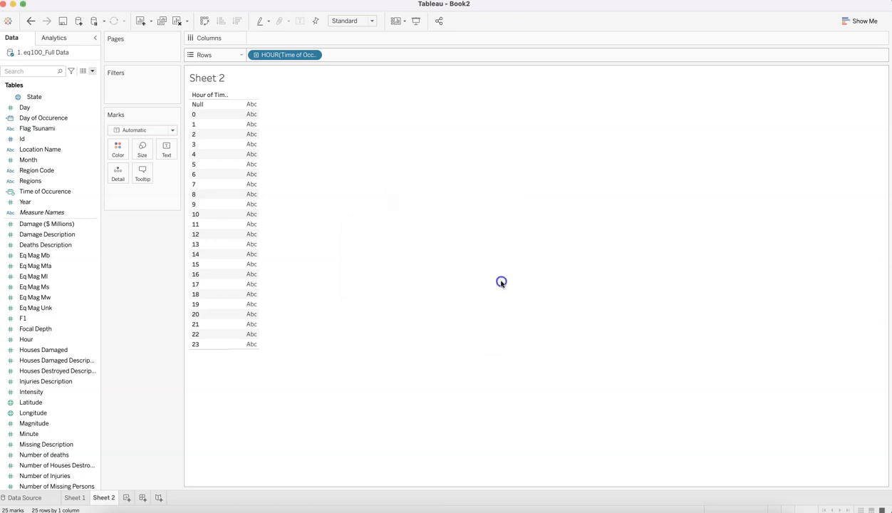
Step: Make the Time of Occurence field on Rows discrete and give its pane dates the custom format HH:MM:SS
{"action": "left_click", "coordinate": [315, 55]}
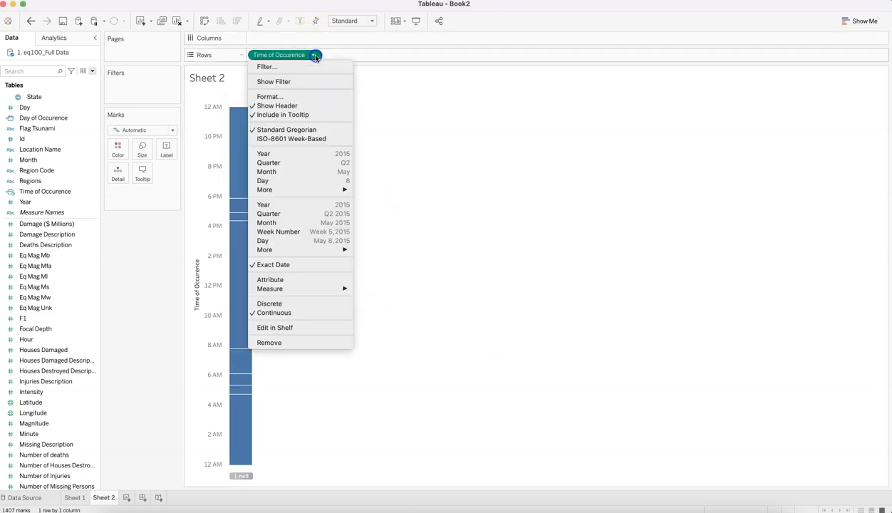
{"action": "left_click", "coordinate": [303, 305]}
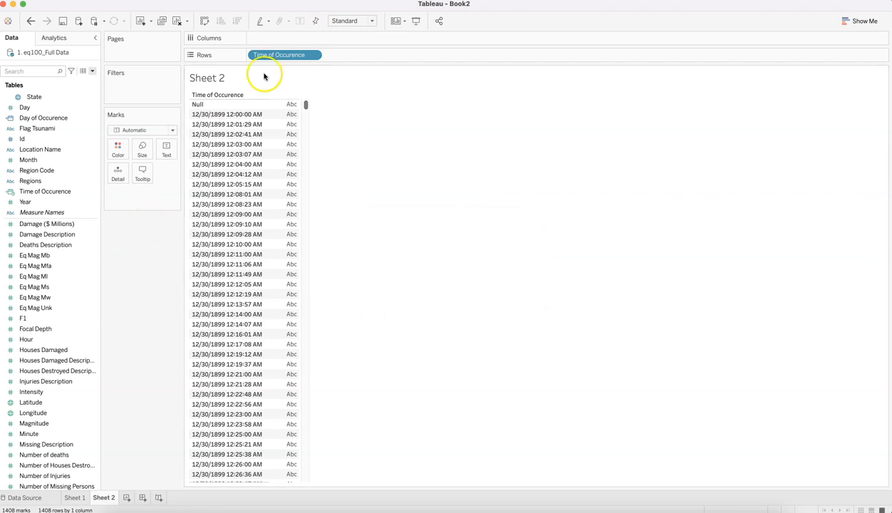
{"action": "left_click", "coordinate": [313, 55]}
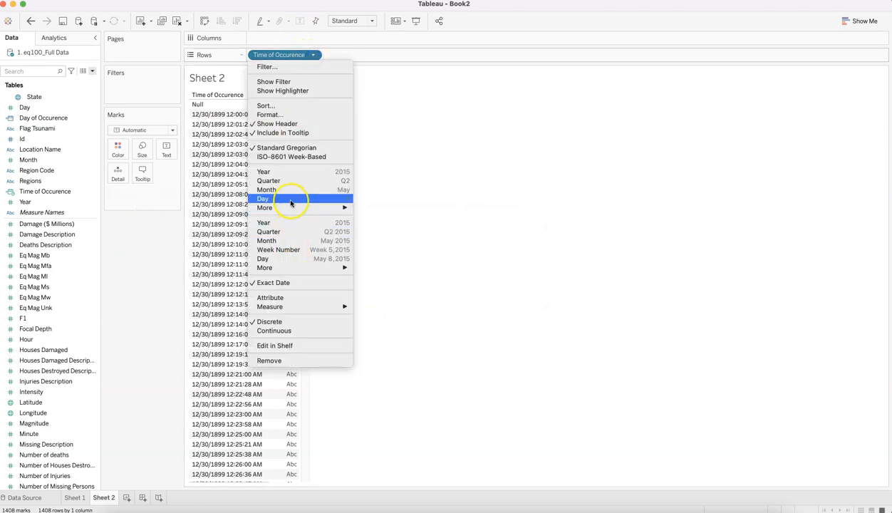
{"action": "left_click", "coordinate": [289, 114]}
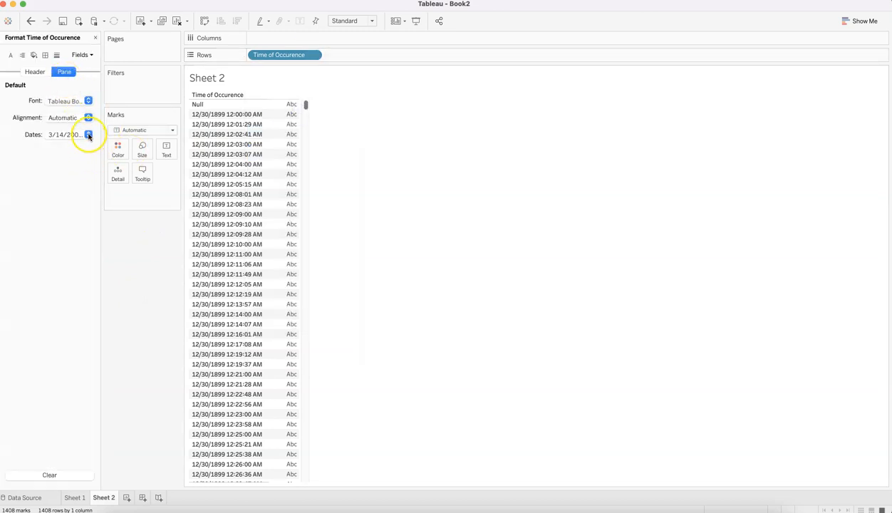
{"action": "left_click", "coordinate": [88, 134]}
{"action": "left_click", "coordinate": [81, 199]}
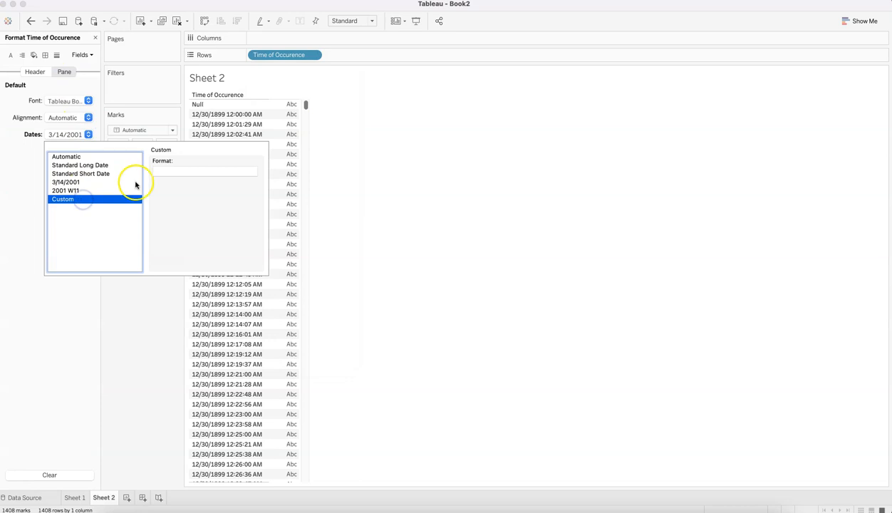
{"action": "left_click", "coordinate": [166, 170]}
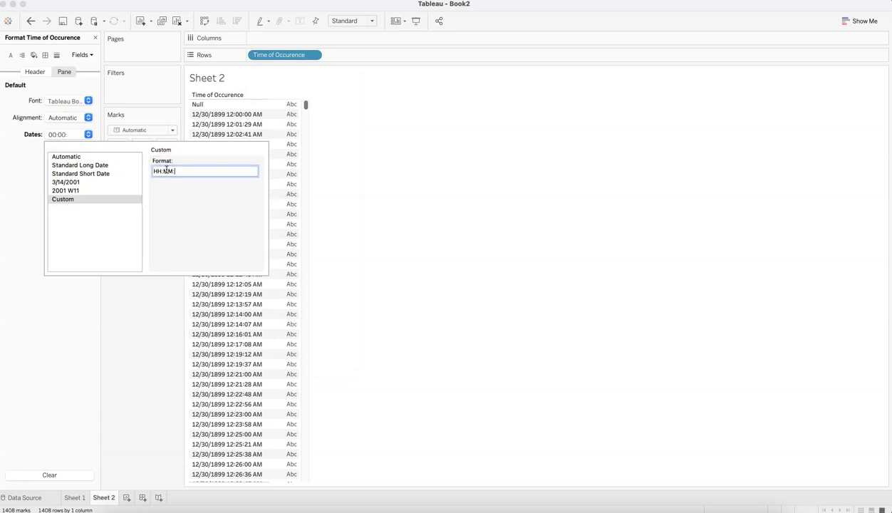
{"action": "key", "text": "Return"}
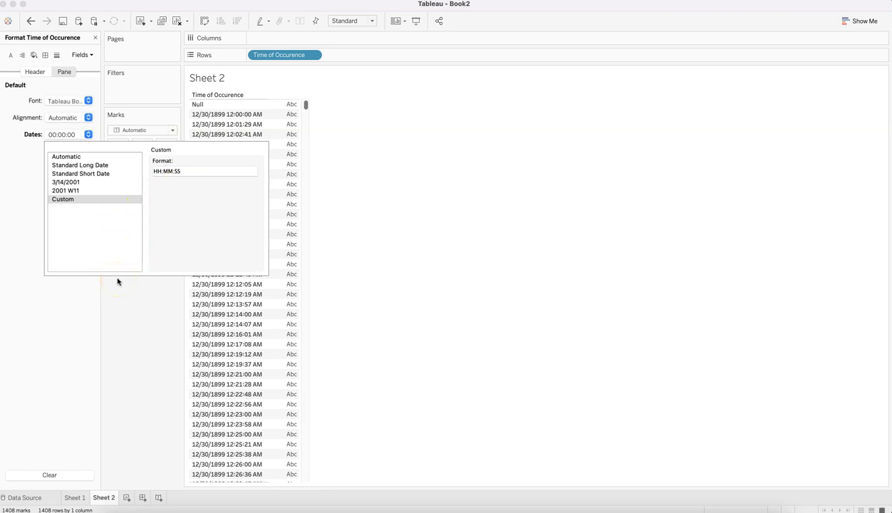
{"action": "left_click", "coordinate": [119, 199]}
{"action": "left_click", "coordinate": [199, 172]}
{"action": "left_click", "coordinate": [146, 322]}
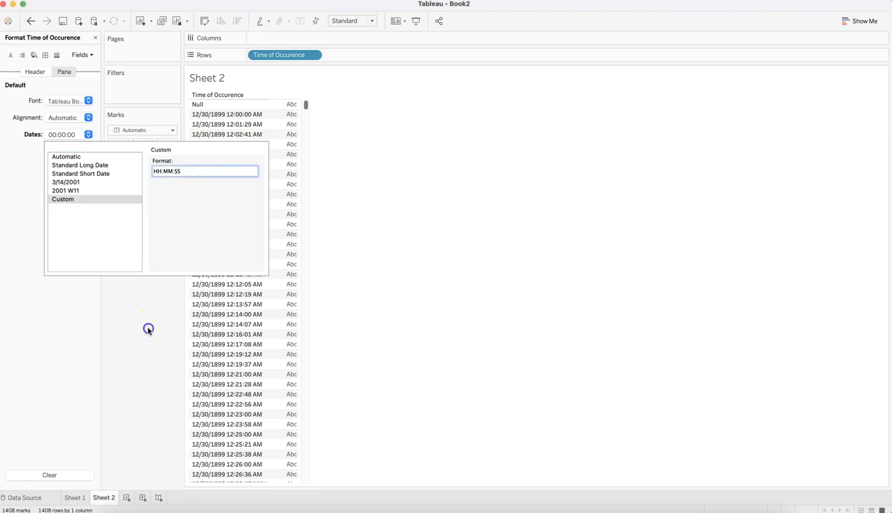
Step: Set the header date format of the Time of Occurence field to Custom, leaving the format text blank
{"action": "left_click", "coordinate": [39, 72]}
{"action": "left_click", "coordinate": [67, 72]}
{"action": "left_click", "coordinate": [34, 72]}
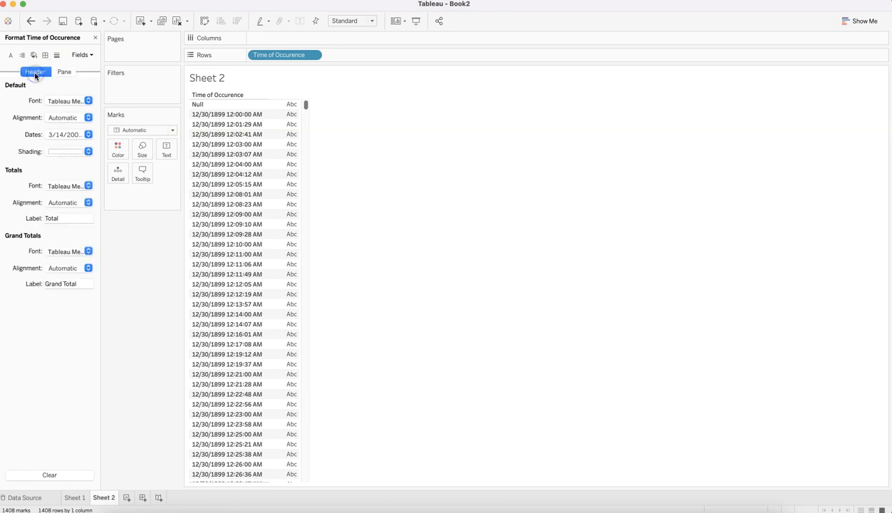
{"action": "left_click", "coordinate": [88, 136]}
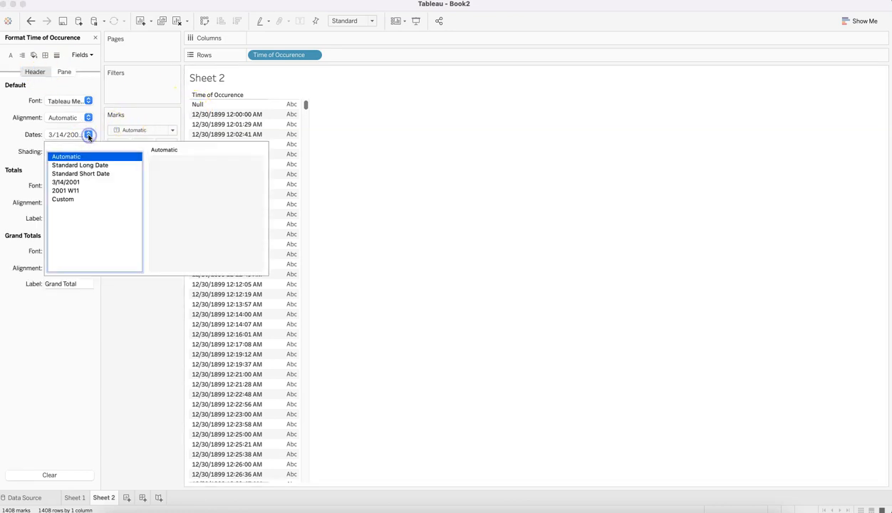
{"action": "left_click", "coordinate": [77, 199]}
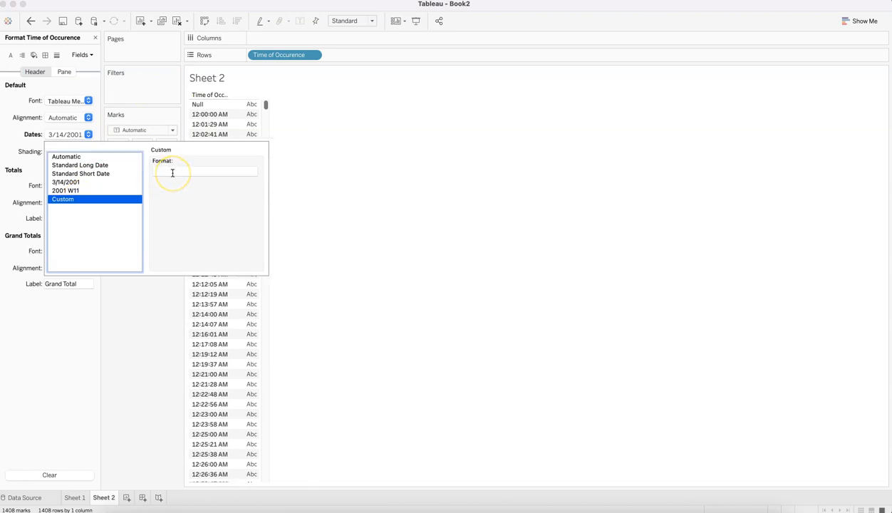
{"action": "left_click", "coordinate": [126, 393]}
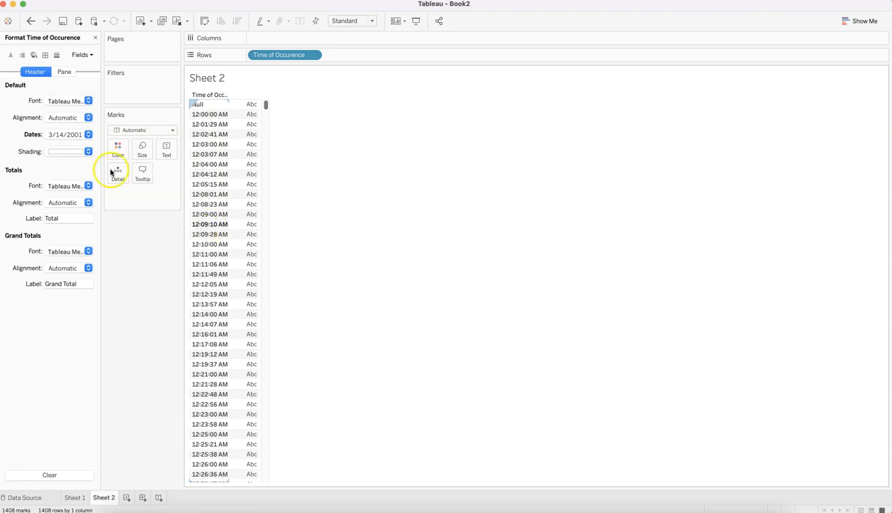
{"action": "left_click", "coordinate": [72, 135]}
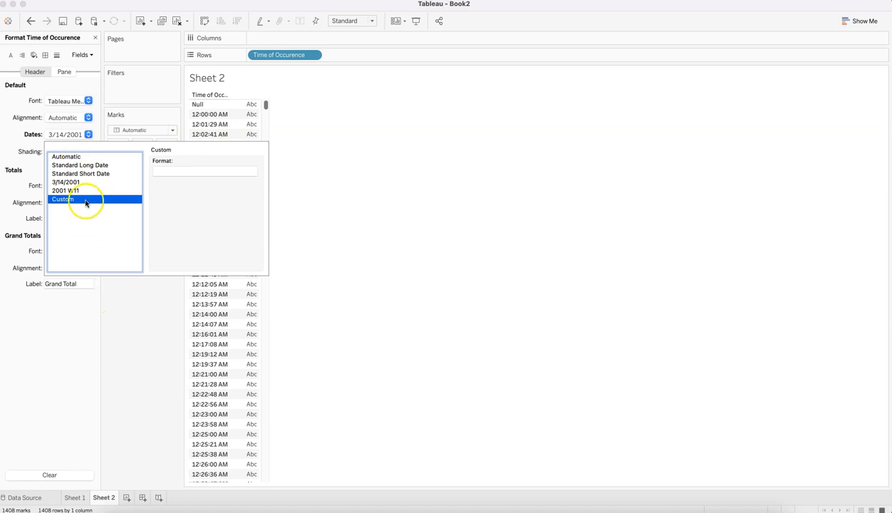
{"action": "left_click", "coordinate": [133, 347]}
Step: On Sheet 1, give the pane dates of the Time of Occurence field in Marks the custom format HH:MM:SS
{"action": "left_click", "coordinate": [79, 498]}
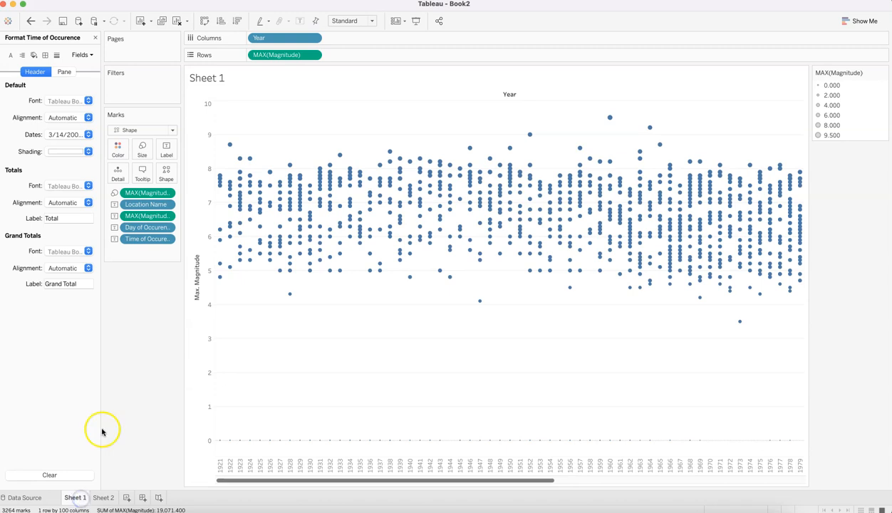
{"action": "mouse_move", "coordinate": [270, 255]}
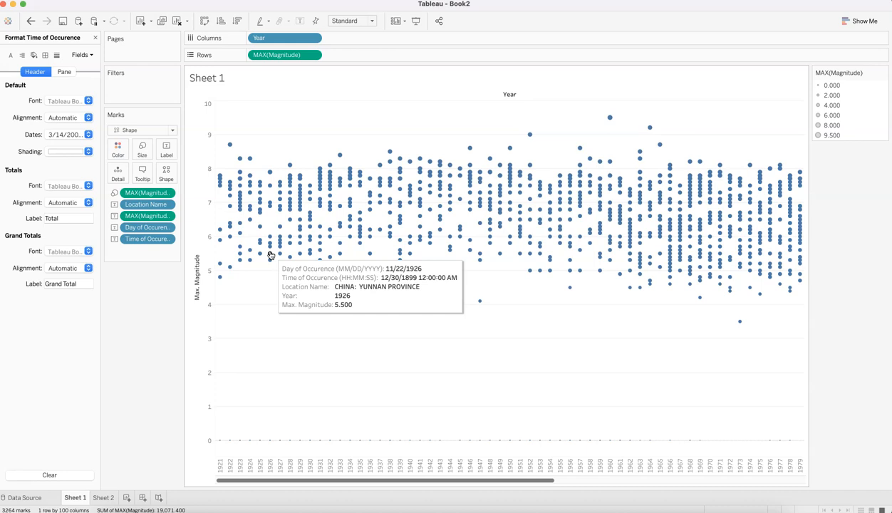
{"action": "left_click", "coordinate": [271, 206]}
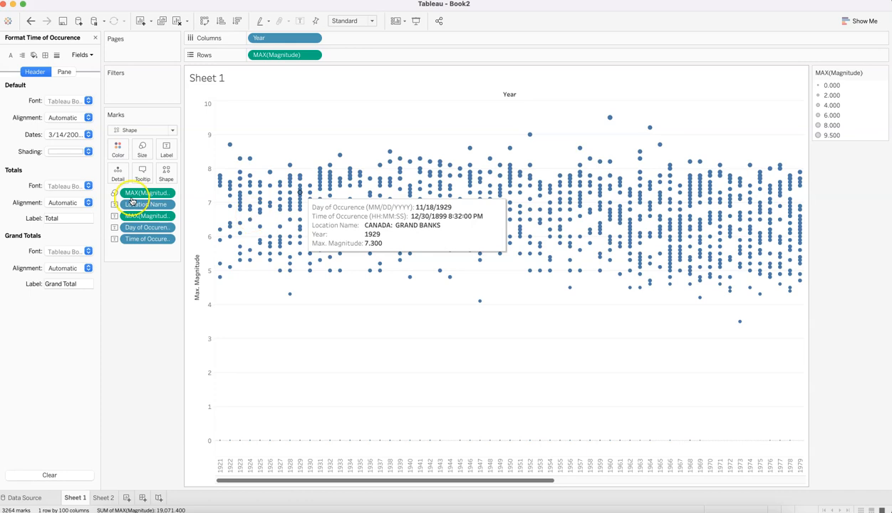
{"action": "left_click", "coordinate": [166, 242]}
{"action": "left_click", "coordinate": [168, 280]}
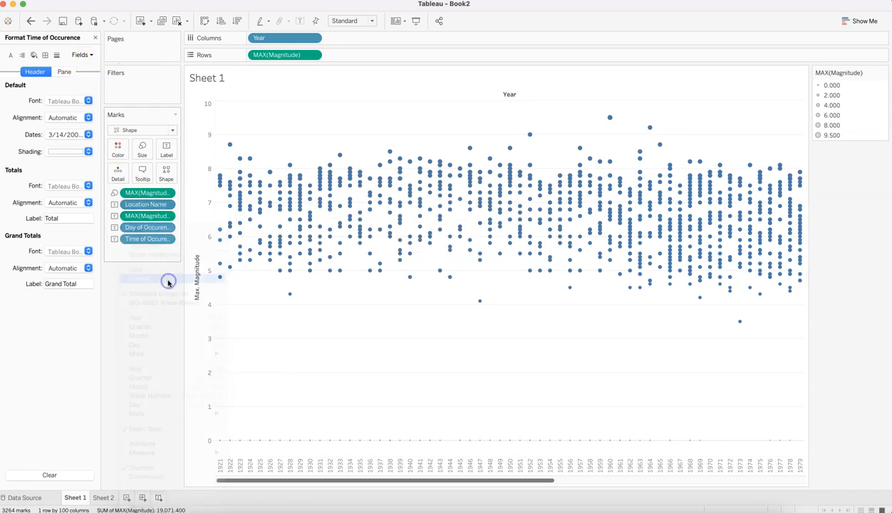
{"action": "left_click", "coordinate": [64, 72]}
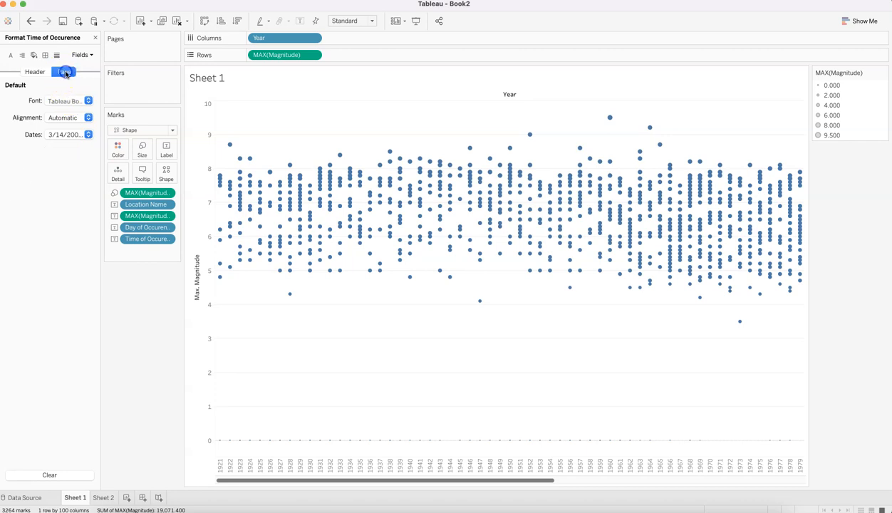
{"action": "left_click", "coordinate": [87, 134]}
{"action": "left_click", "coordinate": [79, 200]}
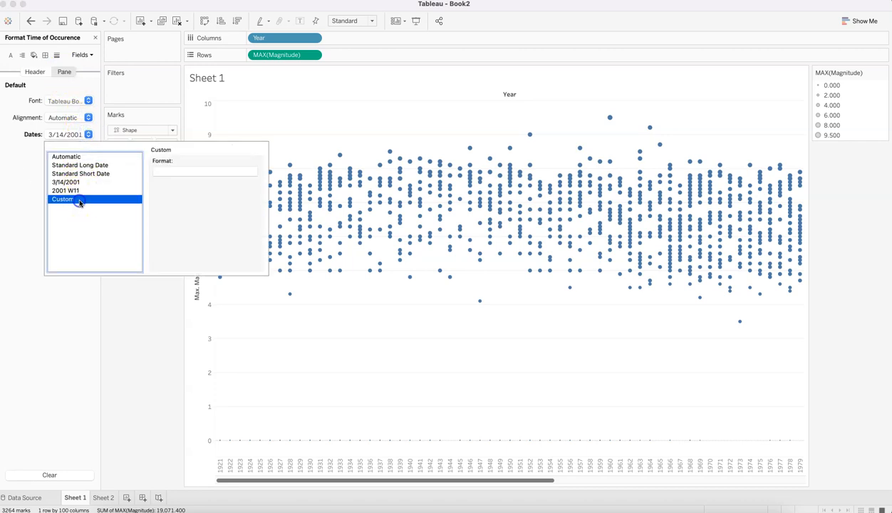
{"action": "left_click", "coordinate": [166, 173]}
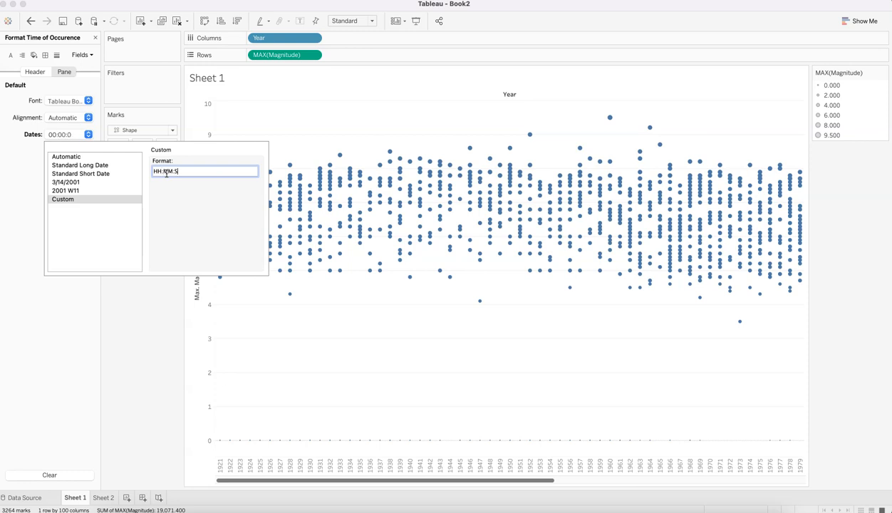
{"action": "left_click", "coordinate": [127, 318]}
{"action": "left_click", "coordinate": [126, 316]}
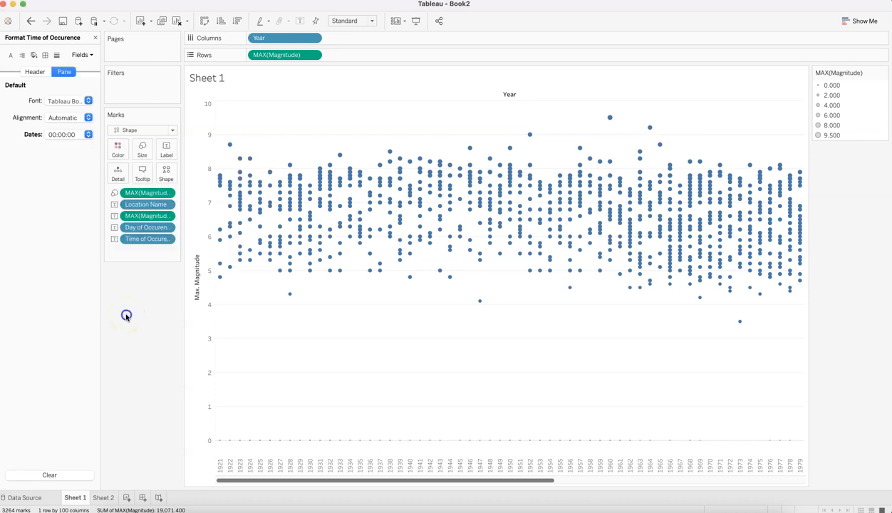
Step: Check the time of occurrence in the tooltips of several earthquake marks and close the field's format settings
{"action": "left_click", "coordinate": [56, 211]}
{"action": "left_click", "coordinate": [37, 72]}
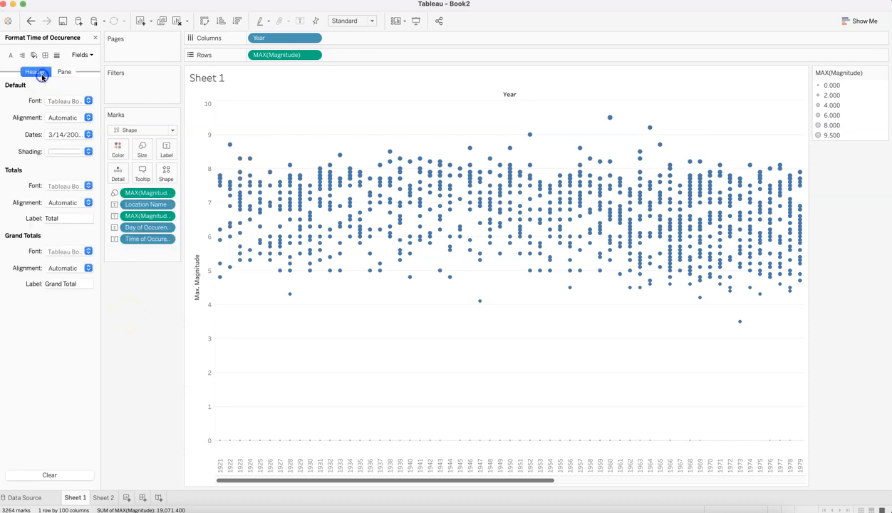
{"action": "mouse_move", "coordinate": [246, 249]}
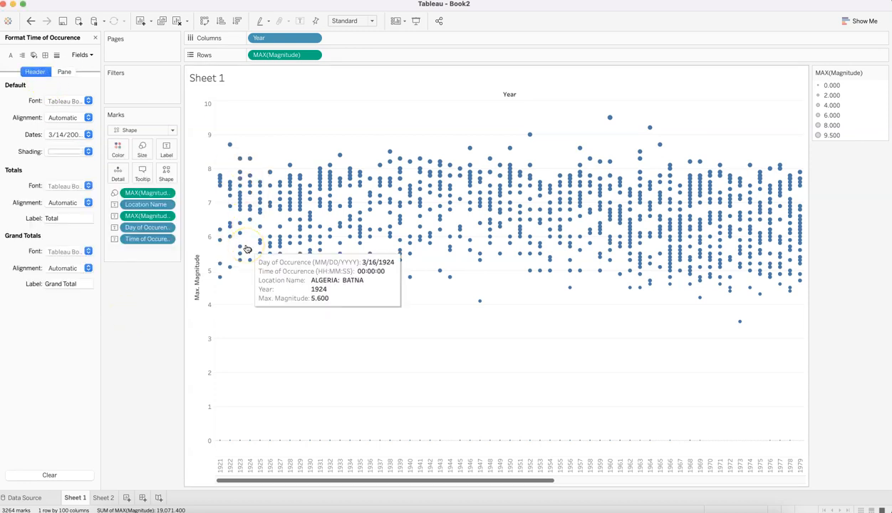
{"action": "mouse_move", "coordinate": [281, 241]}
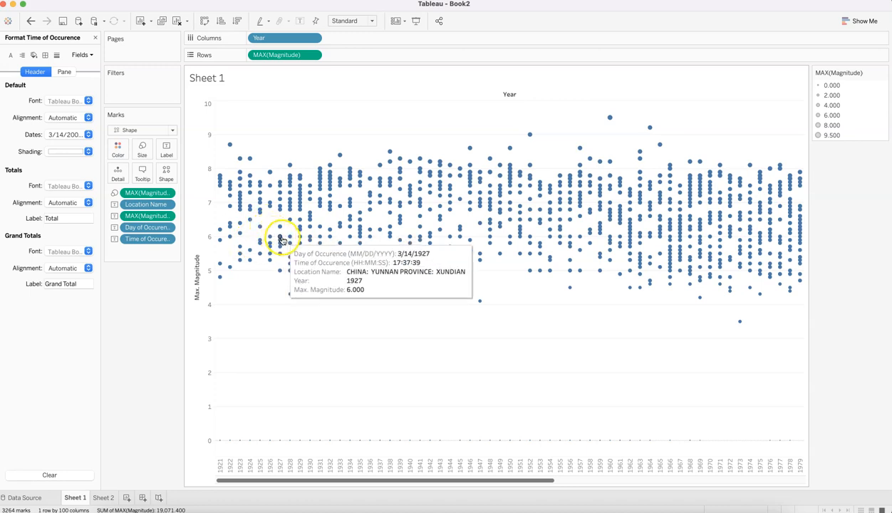
{"action": "mouse_move", "coordinate": [300, 218]}
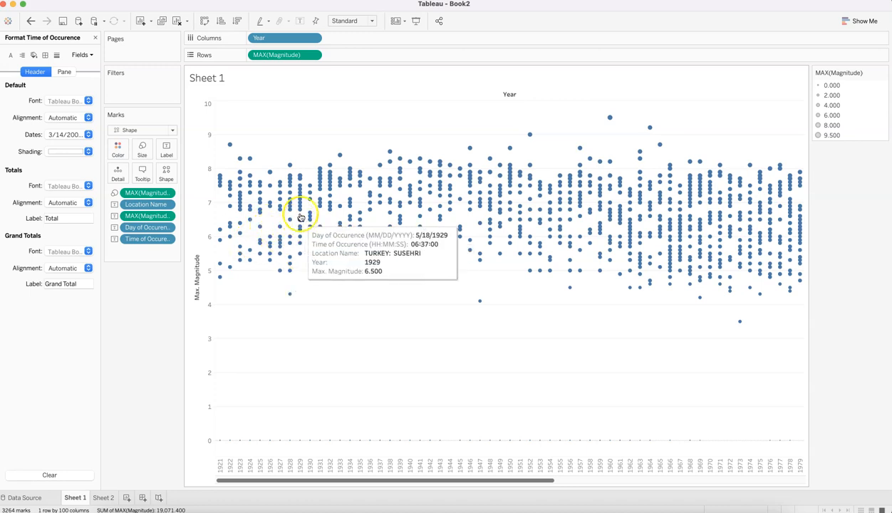
{"action": "mouse_move", "coordinate": [322, 182]}
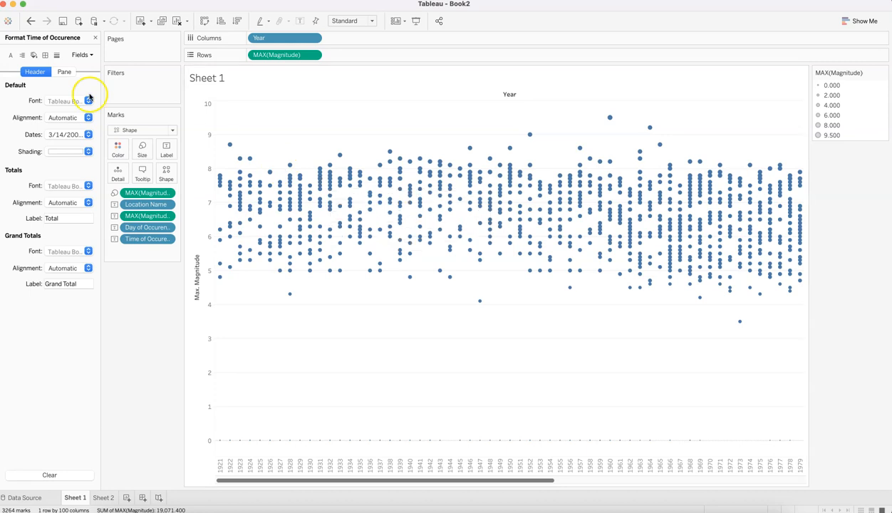
{"action": "left_click", "coordinate": [95, 38]}
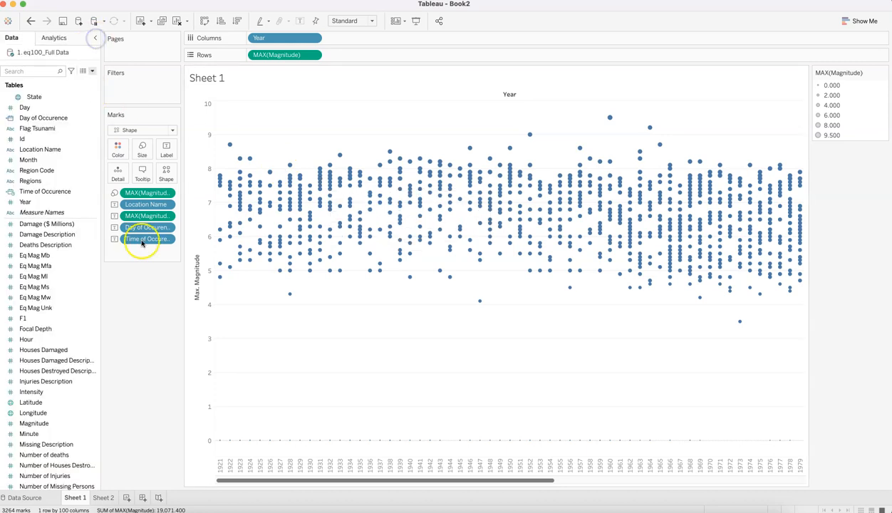
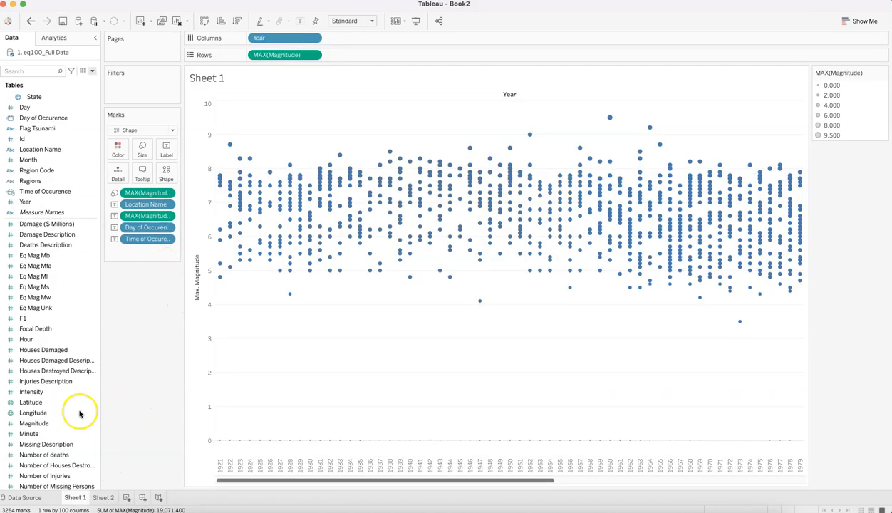
Step: Add the Flag Tsunami field to the chart's marks as a label and hide the mark labels
{"action": "left_click", "coordinate": [79, 413]}
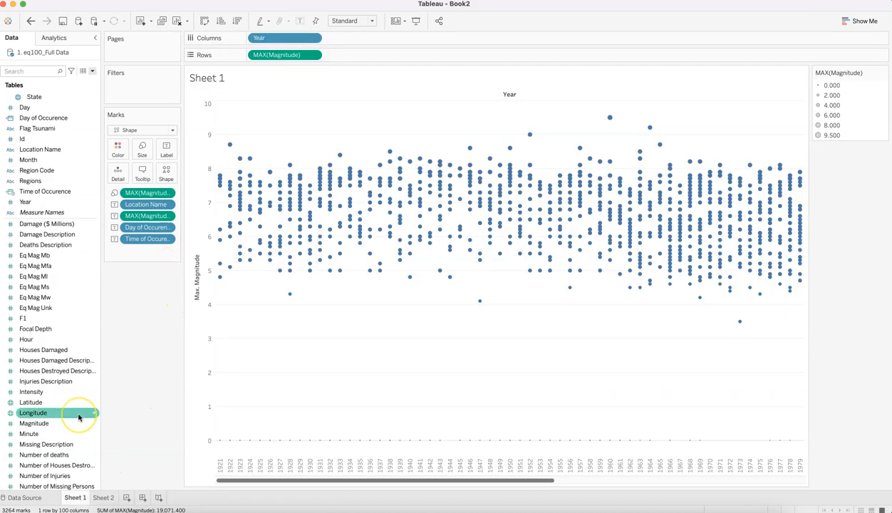
{"action": "scroll", "coordinate": [78, 418], "scroll_direction": "down", "scroll_amount": 1}
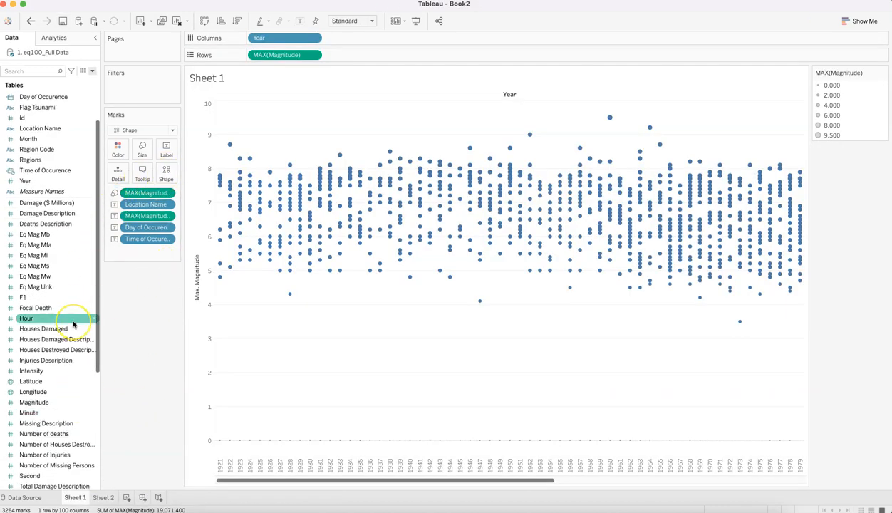
{"action": "scroll", "coordinate": [73, 324], "scroll_direction": "down", "scroll_amount": 3}
{"action": "scroll", "coordinate": [72, 324], "scroll_direction": "down", "scroll_amount": 1}
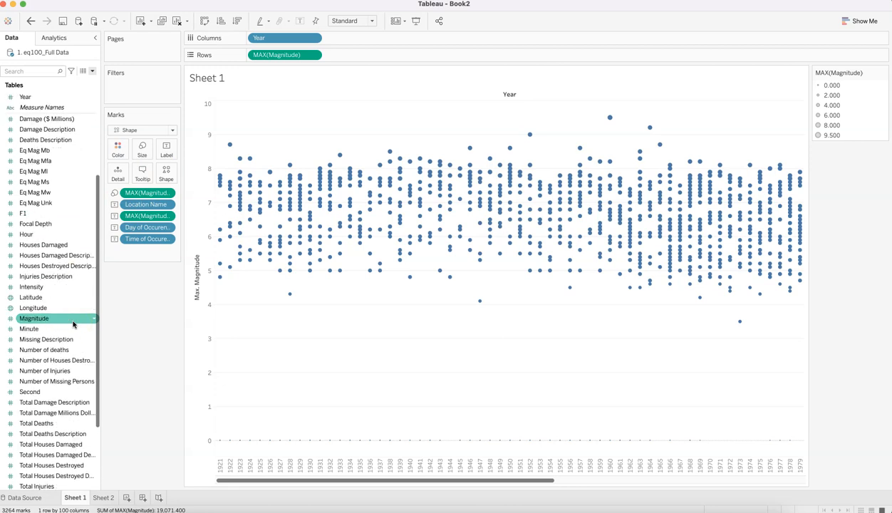
{"action": "scroll", "coordinate": [73, 324], "scroll_direction": "up", "scroll_amount": 4}
{"action": "scroll", "coordinate": [71, 306], "scroll_direction": "up", "scroll_amount": 2}
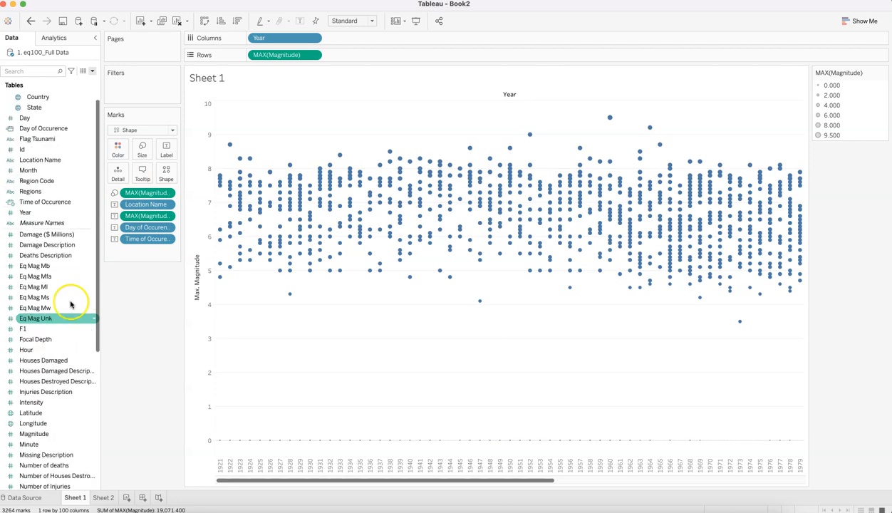
{"action": "left_click_drag", "start_coordinate": [63, 139], "coordinate": [164, 155]}
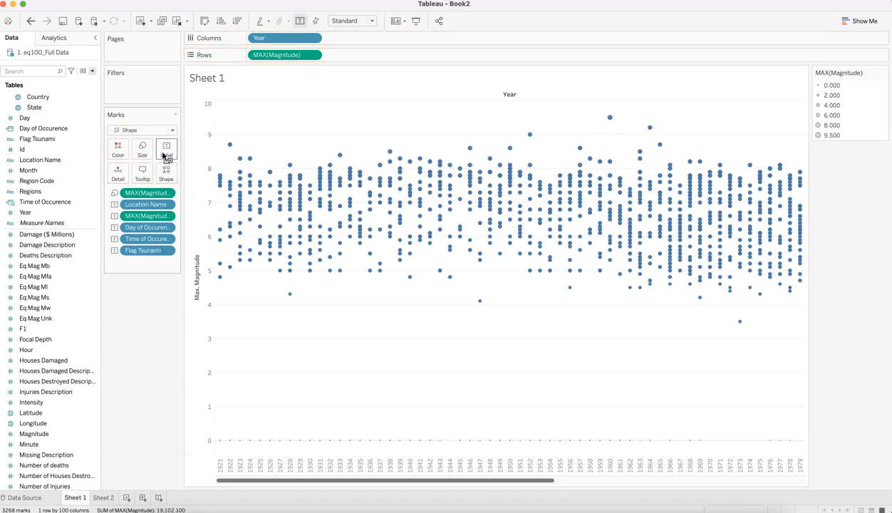
{"action": "left_click", "coordinate": [164, 155]}
{"action": "left_click", "coordinate": [189, 172]}
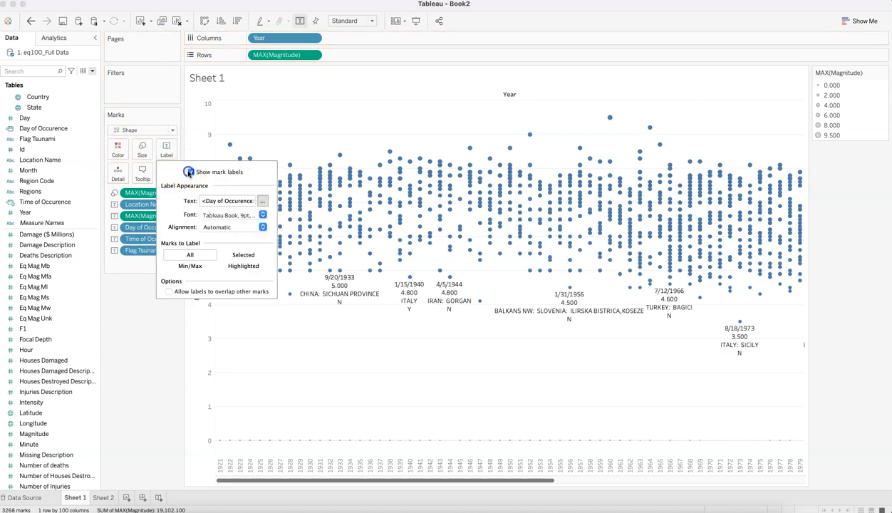
{"action": "left_click", "coordinate": [189, 172]}
{"action": "left_click", "coordinate": [144, 358]}
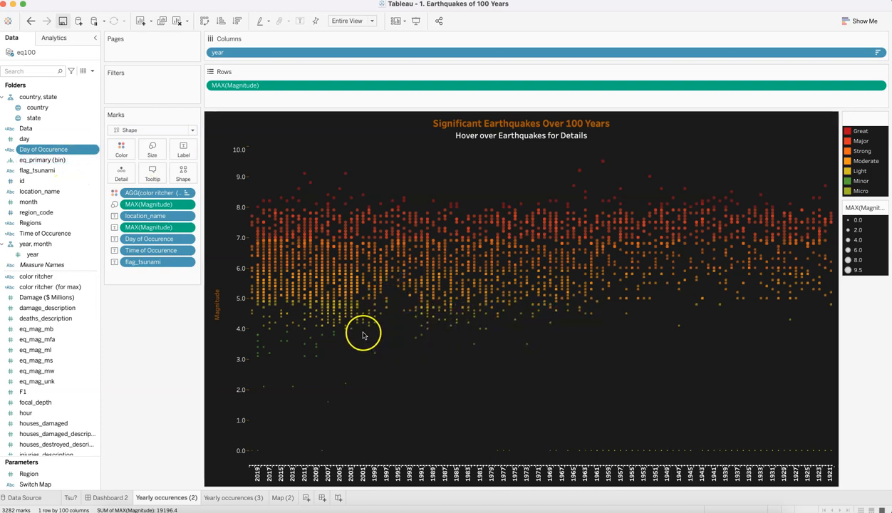
Step: Examine the formula of the color ritcher calculated field in the finished workbook and close its editor
{"action": "mouse_move", "coordinate": [342, 336]}
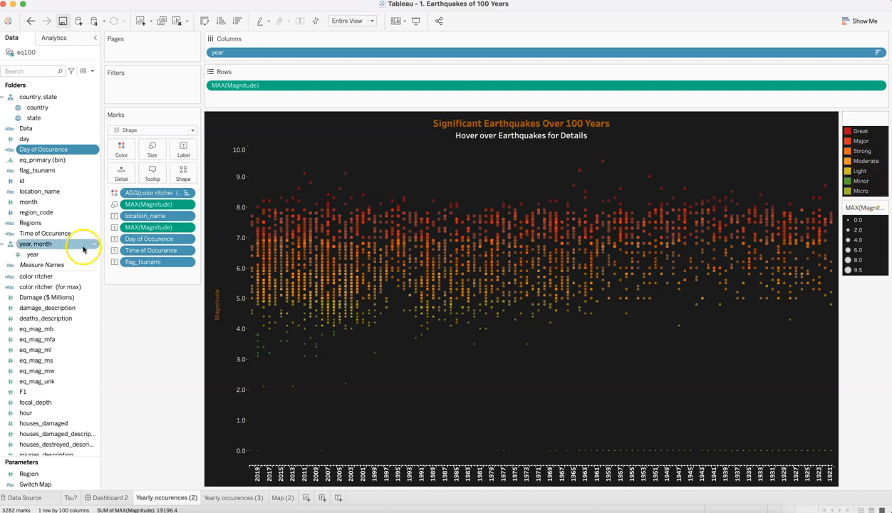
{"action": "left_click", "coordinate": [68, 155]}
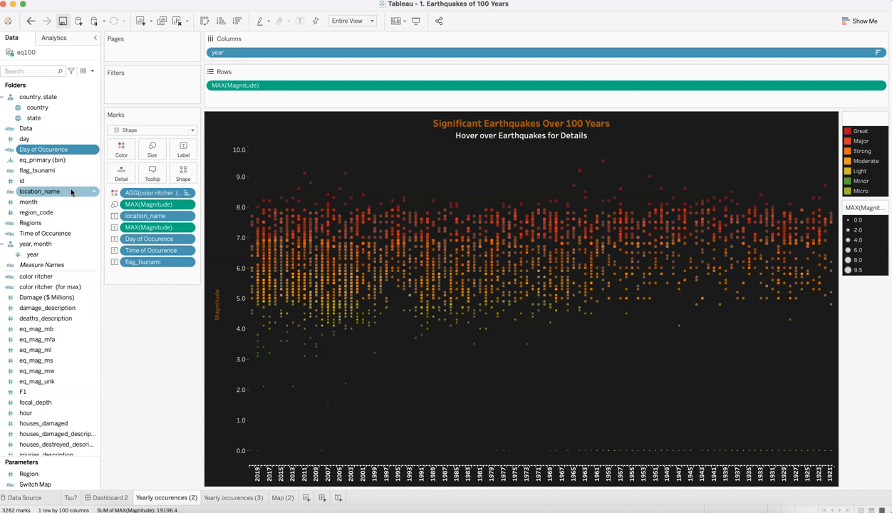
{"action": "left_click_drag", "start_coordinate": [72, 192], "coordinate": [154, 202]}
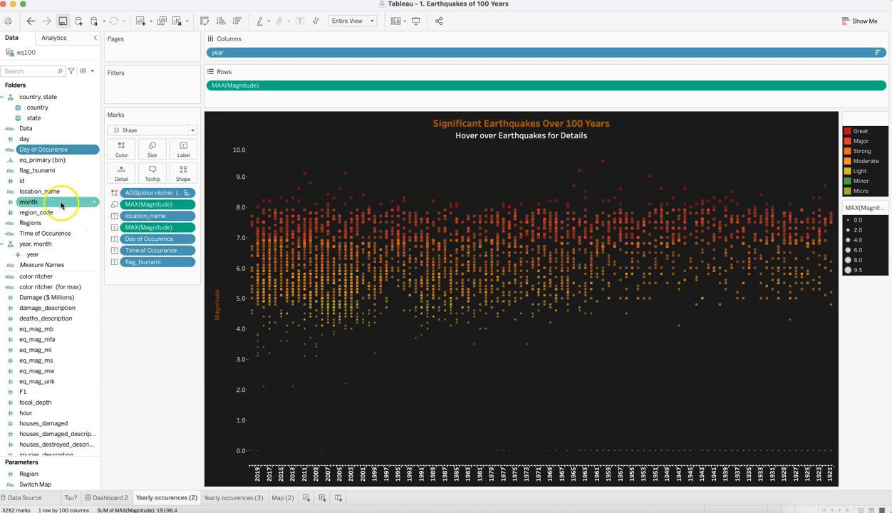
{"action": "right_click", "coordinate": [92, 277]}
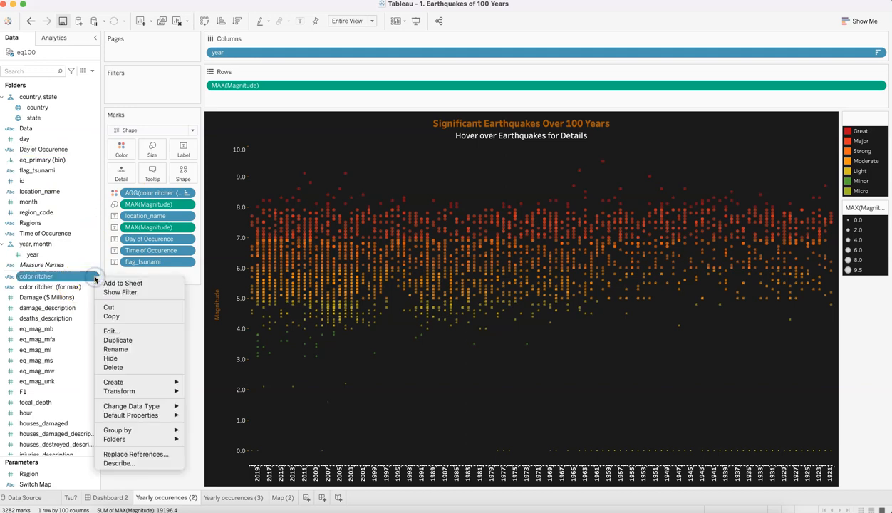
{"action": "left_click", "coordinate": [121, 331]}
{"action": "left_click_drag", "start_coordinate": [169, 154], "coordinate": [348, 174]}
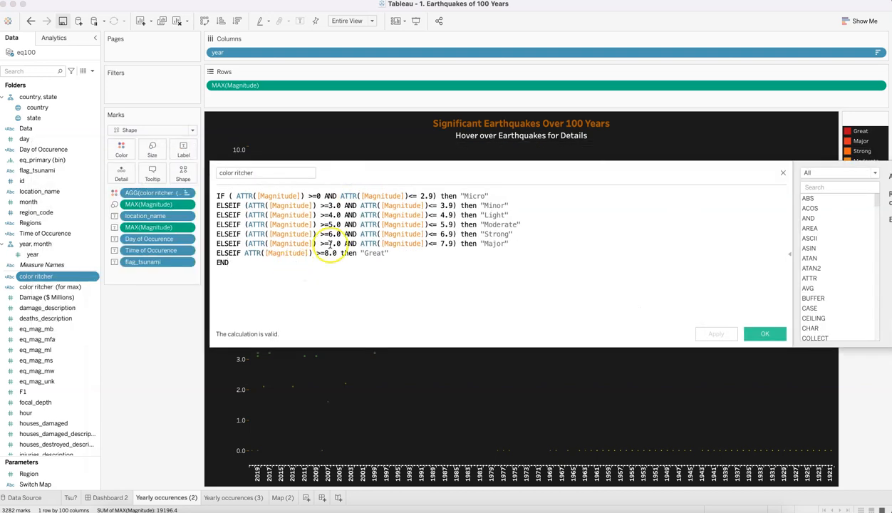
{"action": "left_click", "coordinate": [782, 176]}
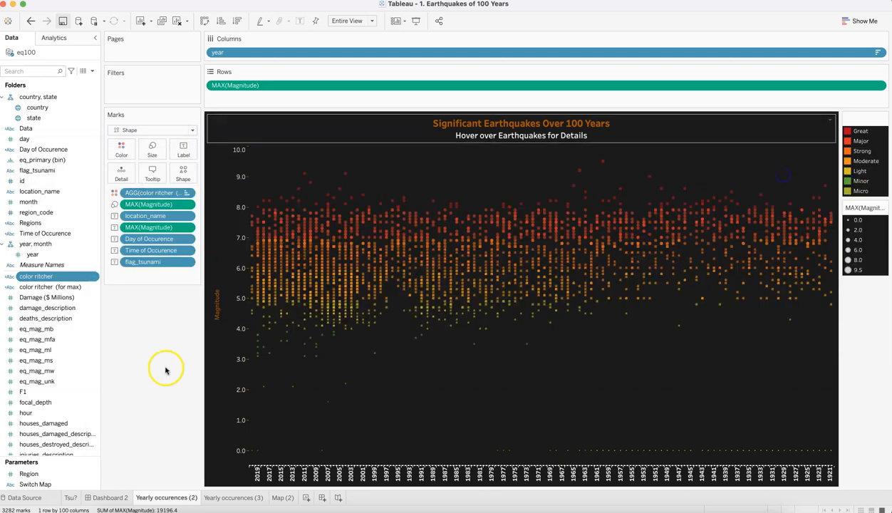
Step: Open the color ritcher (for max) calculation and examine its magnitude ranges and category names, particularly Micro and Minor
{"action": "left_click", "coordinate": [81, 288]}
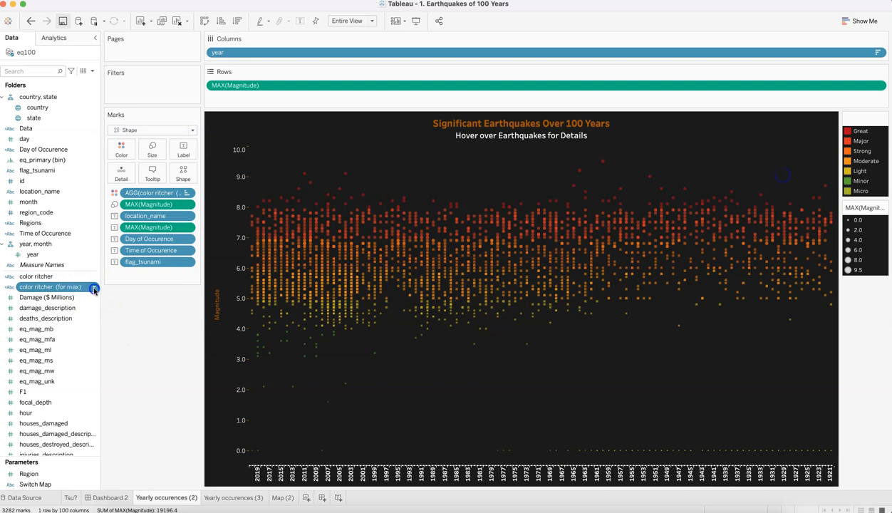
{"action": "left_click", "coordinate": [94, 290]}
{"action": "left_click", "coordinate": [121, 343]}
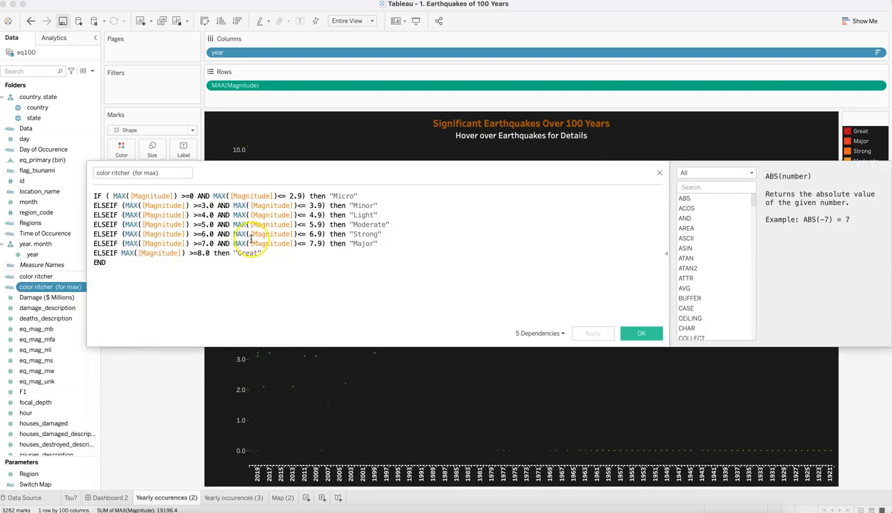
{"action": "left_click_drag", "start_coordinate": [241, 178], "coordinate": [328, 268]}
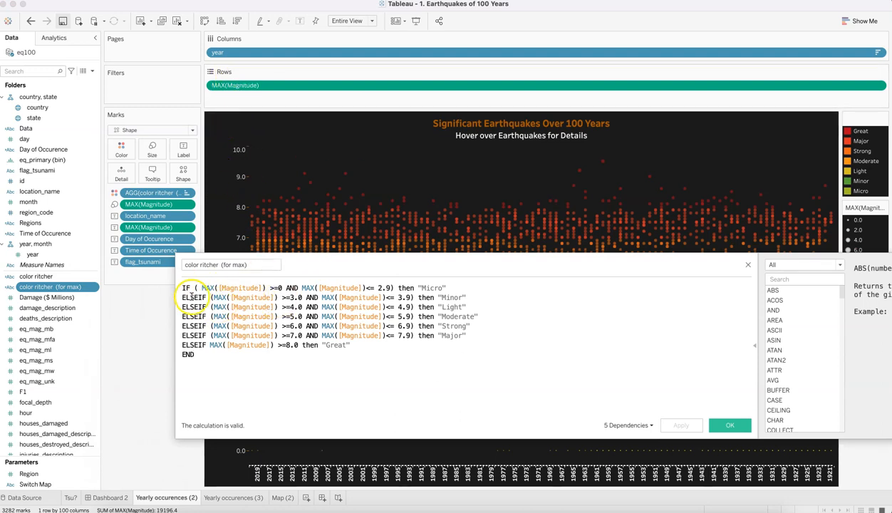
{"action": "left_click_drag", "start_coordinate": [182, 288], "coordinate": [214, 352]}
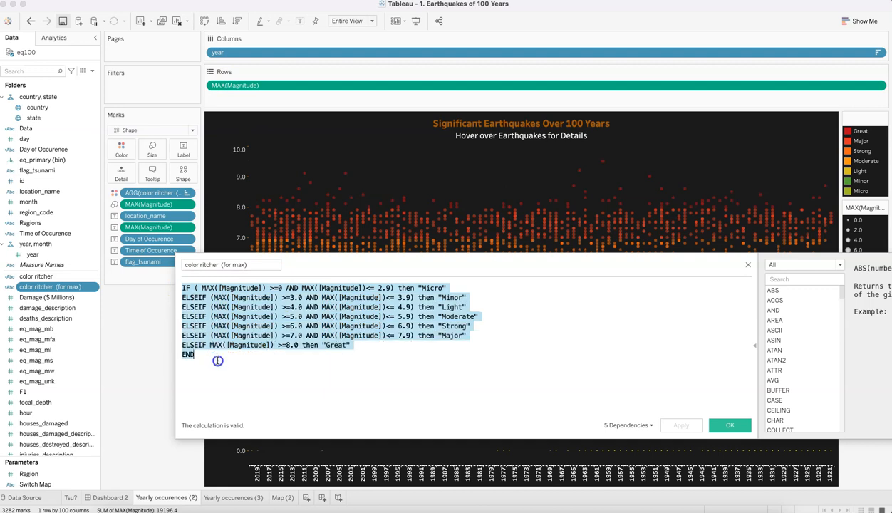
{"action": "left_click", "coordinate": [217, 360]}
{"action": "left_click_drag", "start_coordinate": [203, 288], "coordinate": [369, 290]}
{"action": "left_click", "coordinate": [375, 289]}
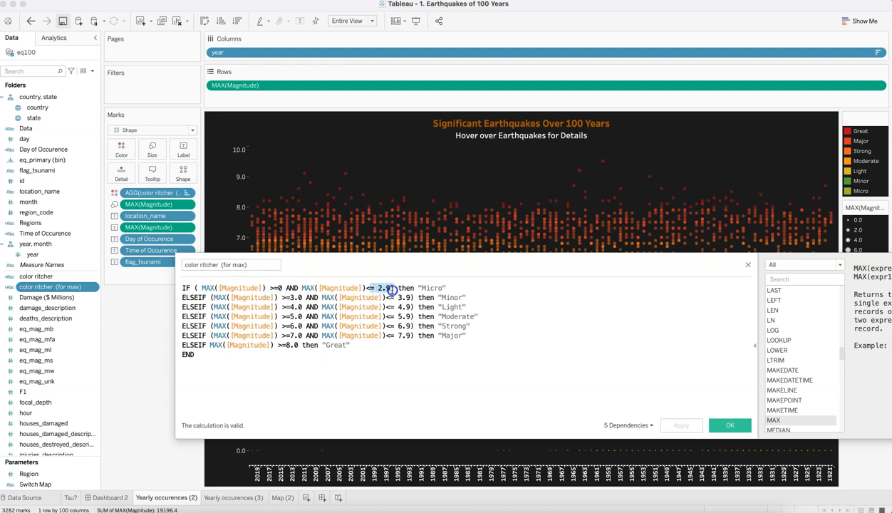
{"action": "left_click_drag", "start_coordinate": [426, 287], "coordinate": [440, 288]}
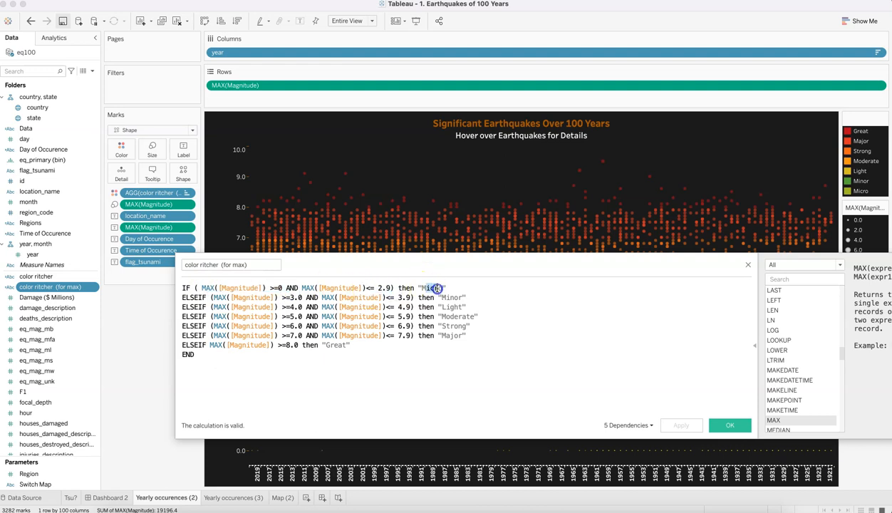
{"action": "left_click", "coordinate": [291, 298]}
{"action": "left_click_drag", "start_coordinate": [299, 298], "coordinate": [303, 298]}
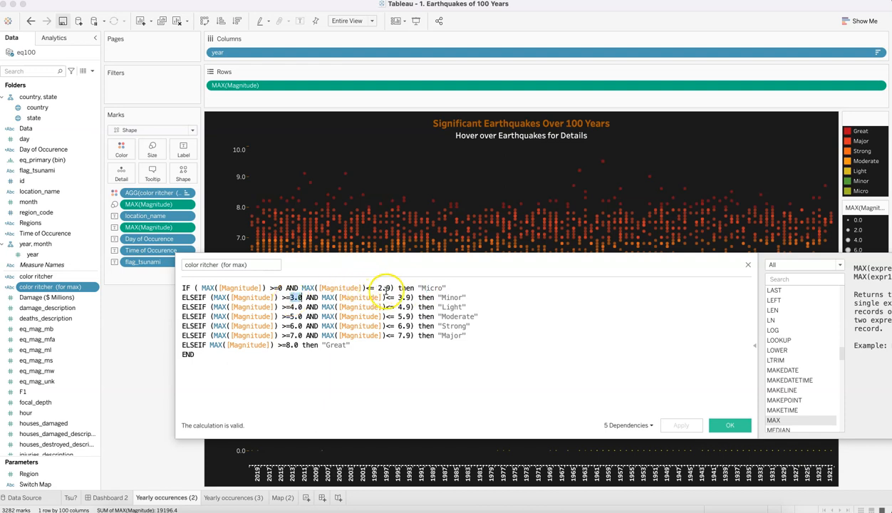
{"action": "left_click_drag", "start_coordinate": [398, 298], "coordinate": [412, 298]}
{"action": "left_click", "coordinate": [445, 298]}
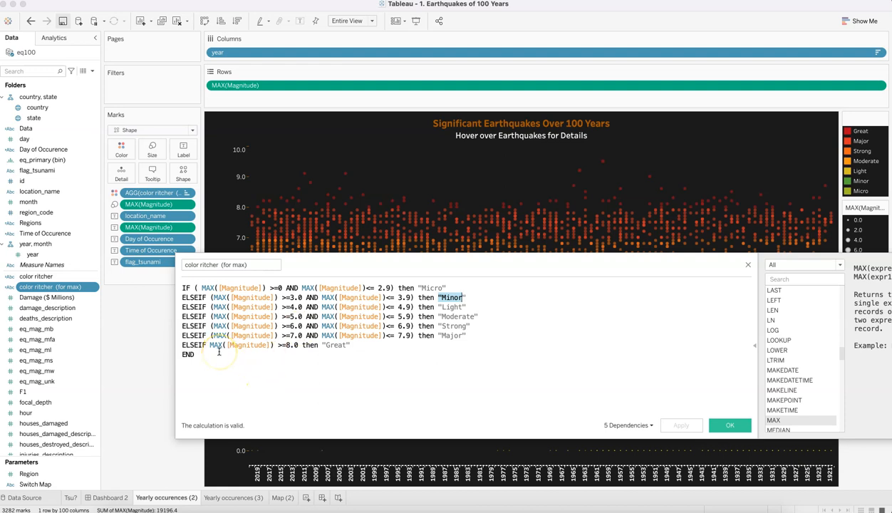
Step: Copy the entire color ritcher (for max) formula and close its editor
{"action": "left_click_drag", "start_coordinate": [208, 355], "coordinate": [147, 268]}
{"action": "key", "text": "super+c"}
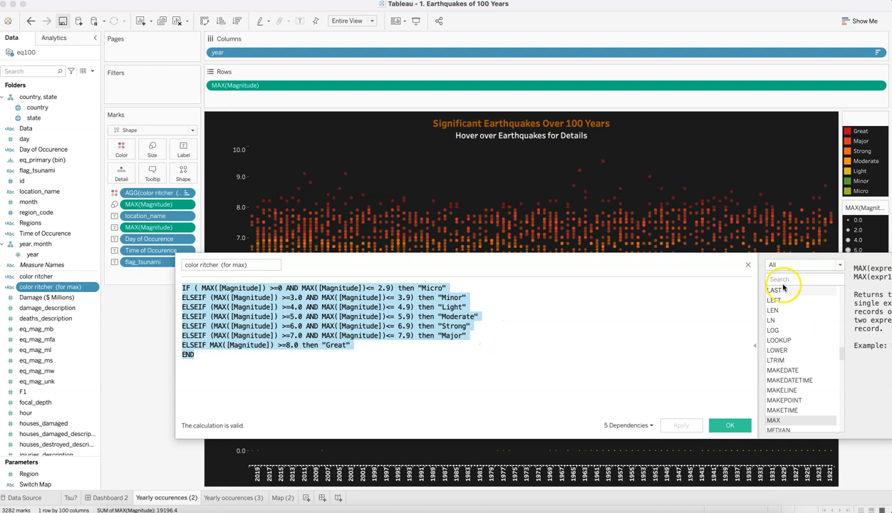
{"action": "left_click", "coordinate": [748, 265]}
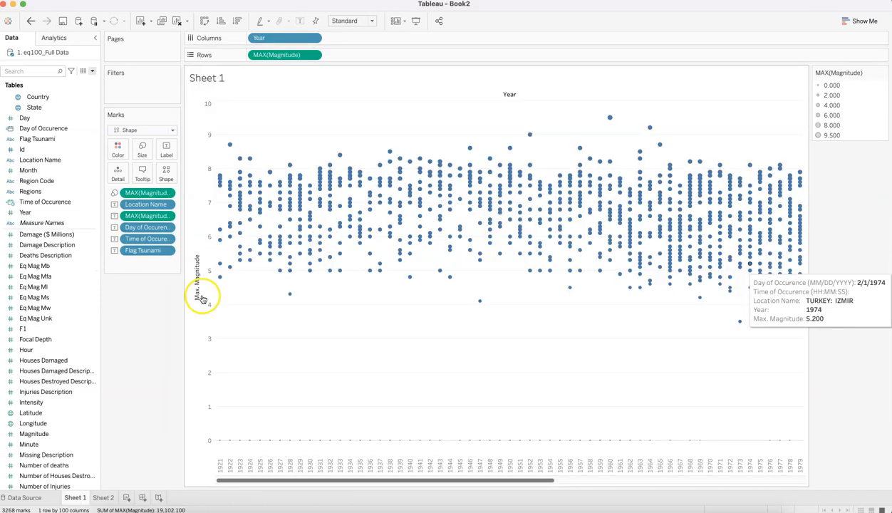
{"action": "left_click", "coordinate": [92, 70]}
{"action": "left_click", "coordinate": [86, 82]}
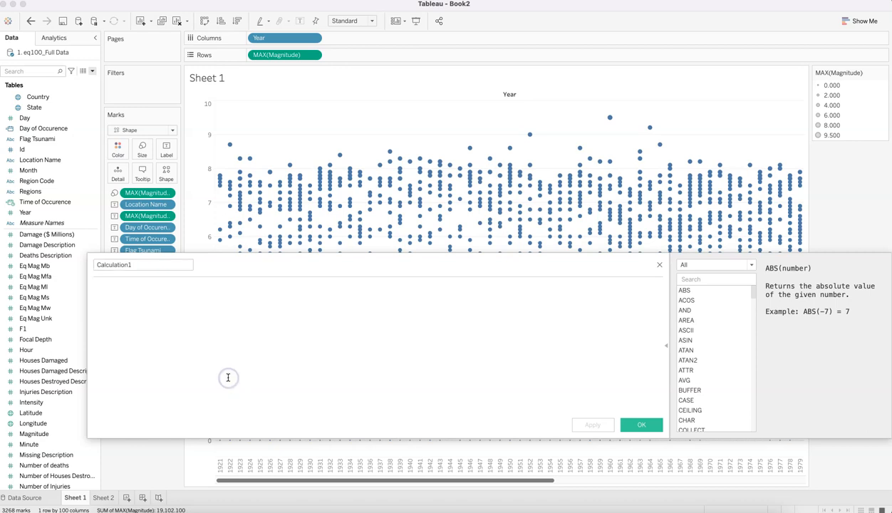
{"action": "key", "text": "super+v"}
{"action": "left_click", "coordinate": [153, 265]}
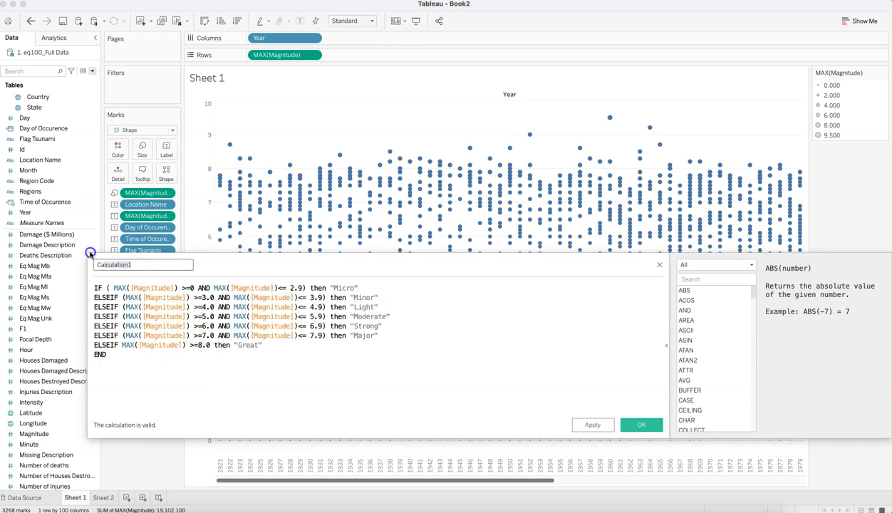
{"action": "type", "text": "Color Ricther"}
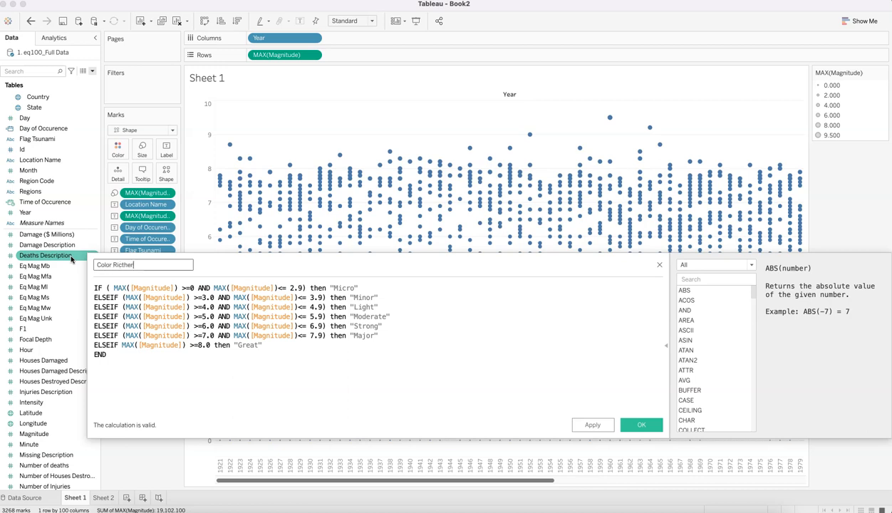
{"action": "left_click", "coordinate": [160, 325]}
{"action": "left_click", "coordinate": [114, 290]}
{"action": "left_click_drag", "start_coordinate": [114, 288], "coordinate": [177, 291]}
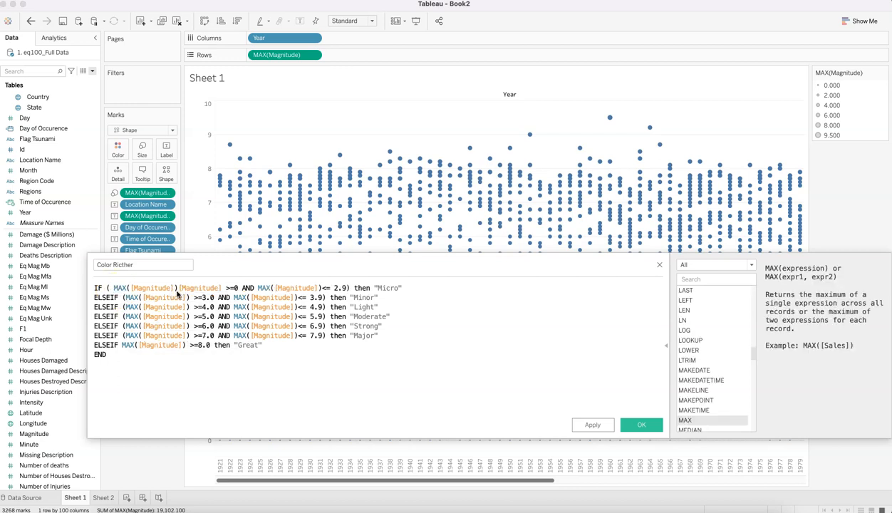
{"action": "key", "text": "super+z"}
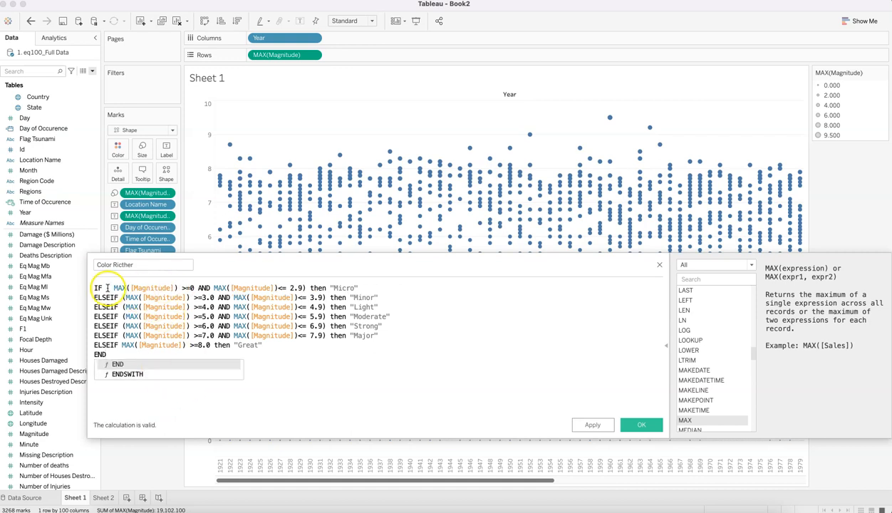
{"action": "left_click", "coordinate": [188, 288]}
{"action": "left_click", "coordinate": [199, 288]}
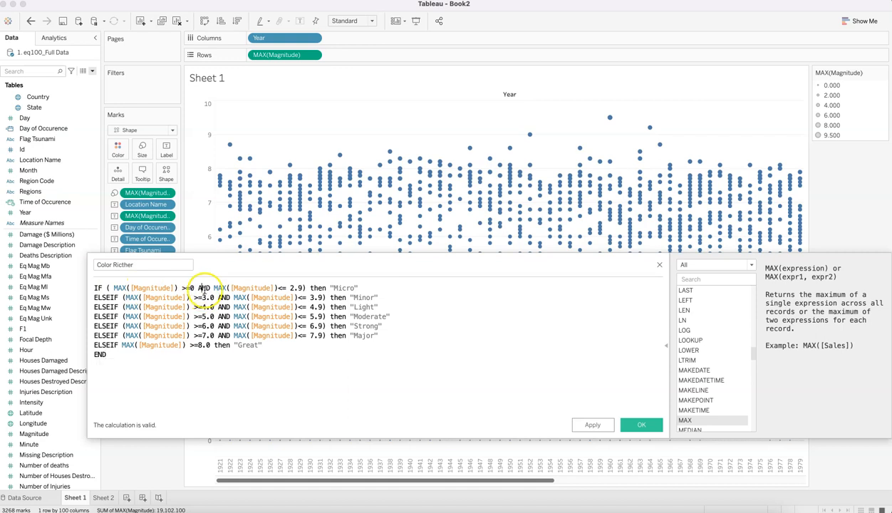
{"action": "left_click", "coordinate": [278, 288]}
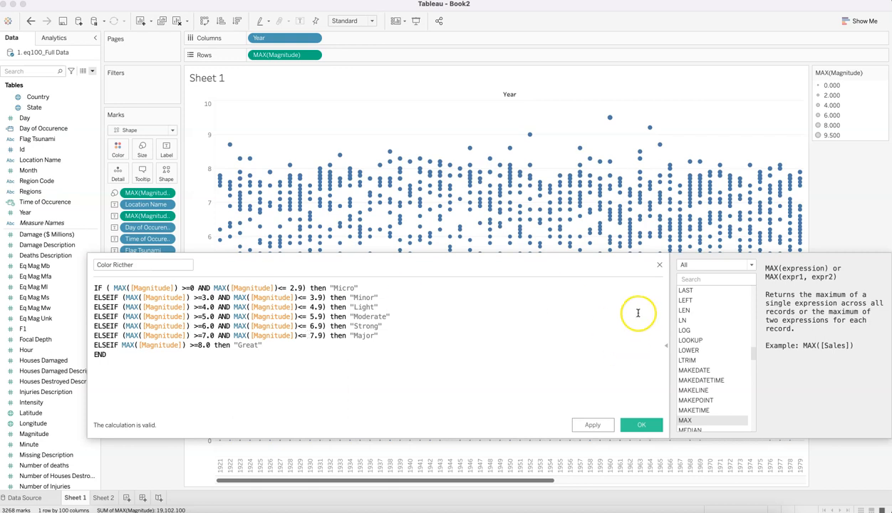
{"action": "left_click", "coordinate": [660, 265]}
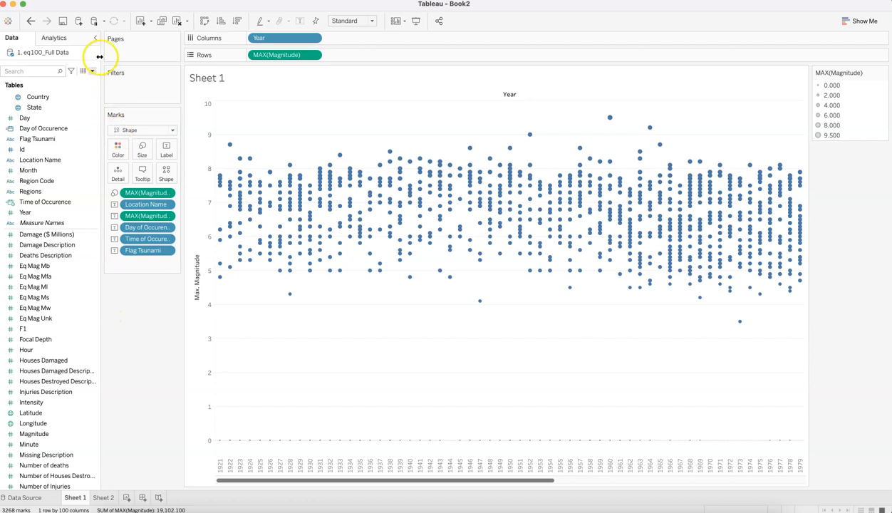
Step: Search the data fields in Book2 for "colo" and clear the search
{"action": "left_click", "coordinate": [58, 72]}
{"action": "type", "text": "colo"}
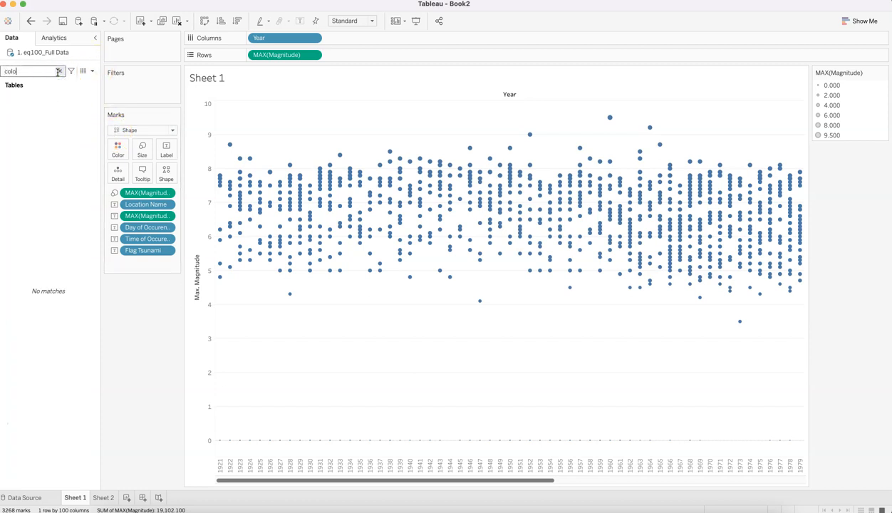
{"action": "left_click", "coordinate": [59, 71]}
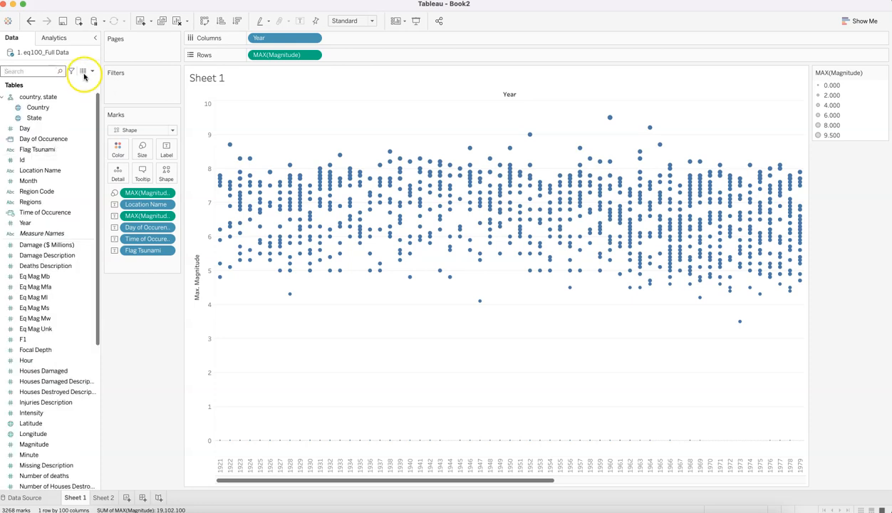
Step: Create a calculated field named Color Ricther from the copied MAX magnitude formula and color the chart's marks by it
{"action": "left_click", "coordinate": [92, 72]}
{"action": "left_click", "coordinate": [85, 77]}
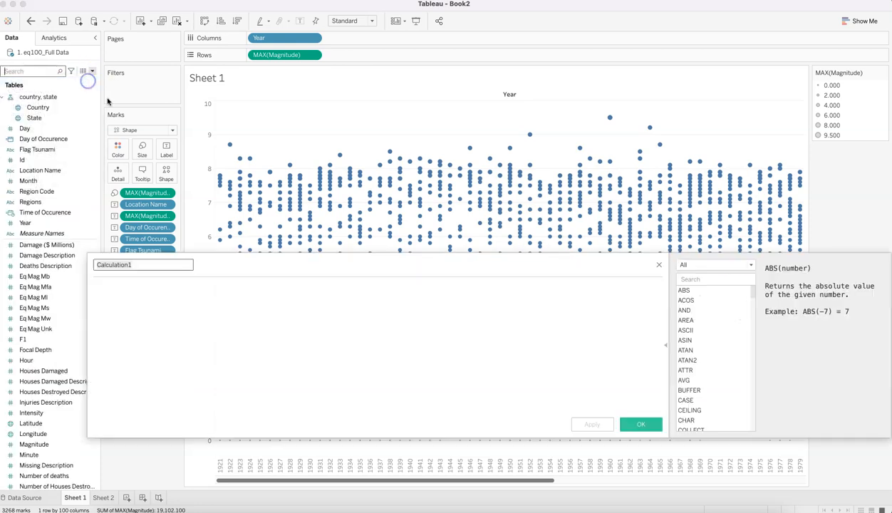
{"action": "key", "text": "ctrl+v"}
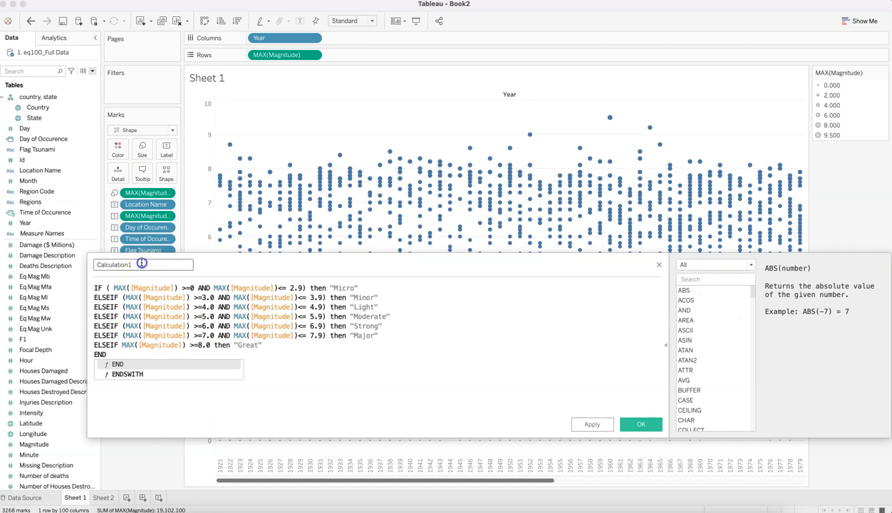
{"action": "left_click", "coordinate": [141, 264]}
{"action": "key", "text": "BackSpace"}
{"action": "key", "text": "BackSpace"}
{"action": "key", "text": "BackSpace"}
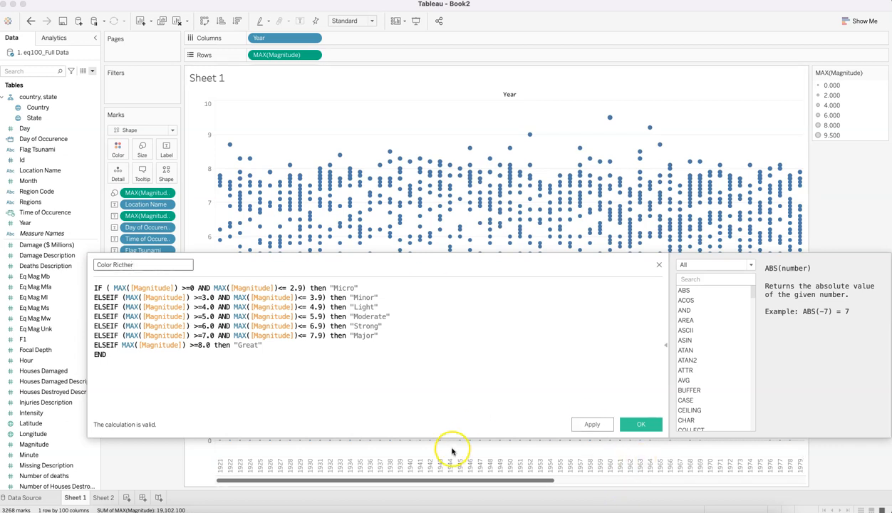
{"action": "left_click", "coordinate": [524, 378]}
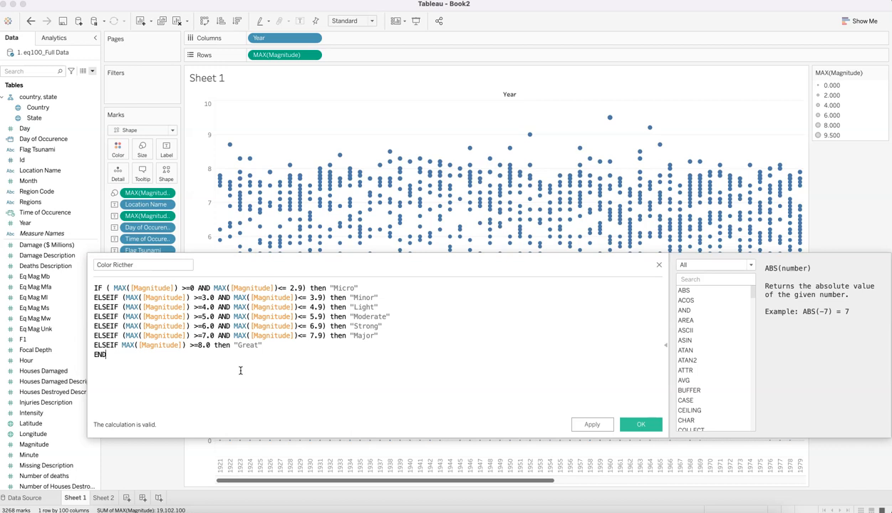
{"action": "left_click", "coordinate": [644, 424]}
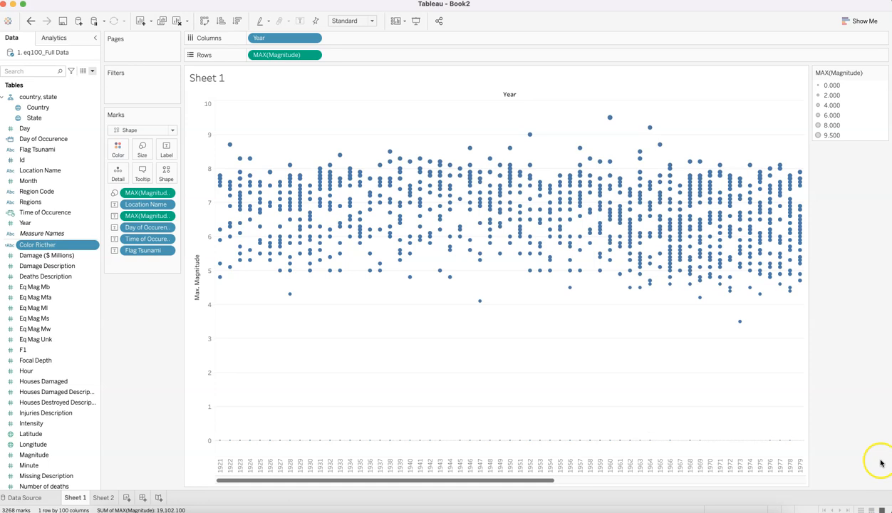
{"action": "left_click_drag", "start_coordinate": [57, 245], "coordinate": [121, 154]}
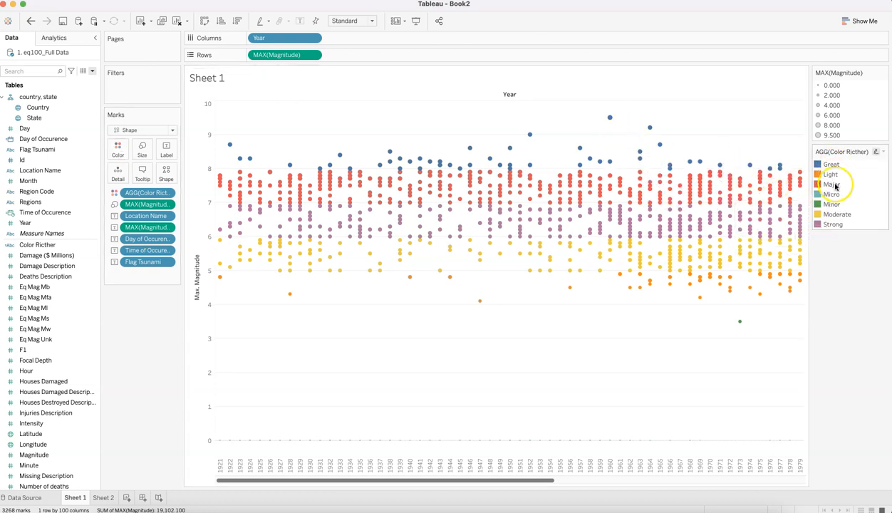
Step: Reorder the Color Ricther legend so Great is followed by Strong, Major and Moderate
{"action": "left_click", "coordinate": [834, 225]}
{"action": "left_click_drag", "start_coordinate": [834, 226], "coordinate": [839, 173]}
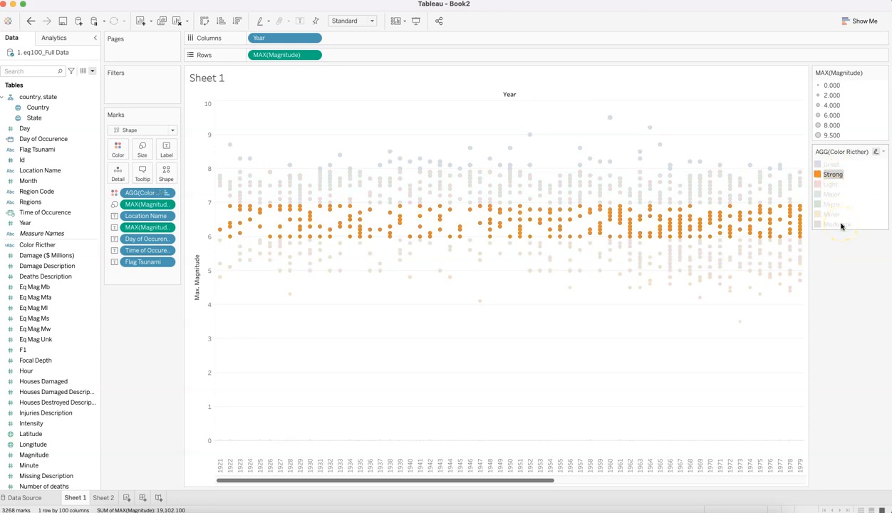
{"action": "left_click_drag", "start_coordinate": [841, 223], "coordinate": [847, 184]}
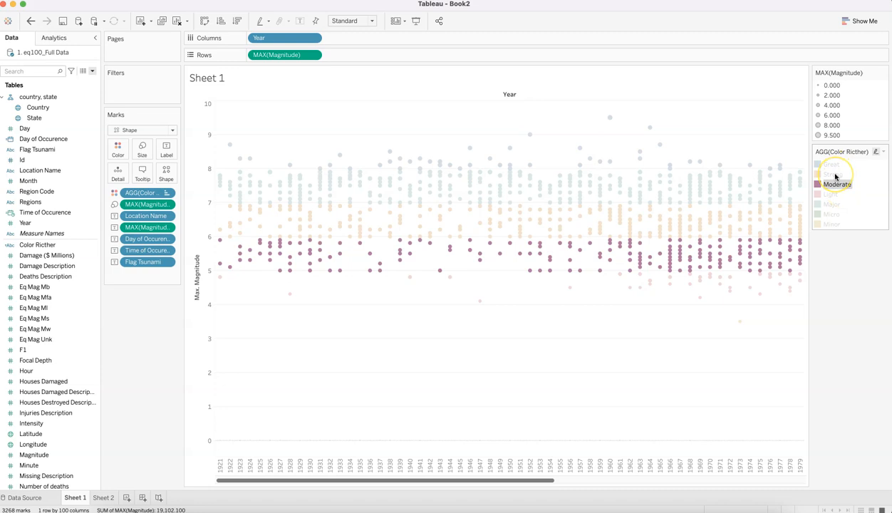
{"action": "left_click", "coordinate": [835, 205]}
{"action": "left_click_drag", "start_coordinate": [836, 204], "coordinate": [849, 183]}
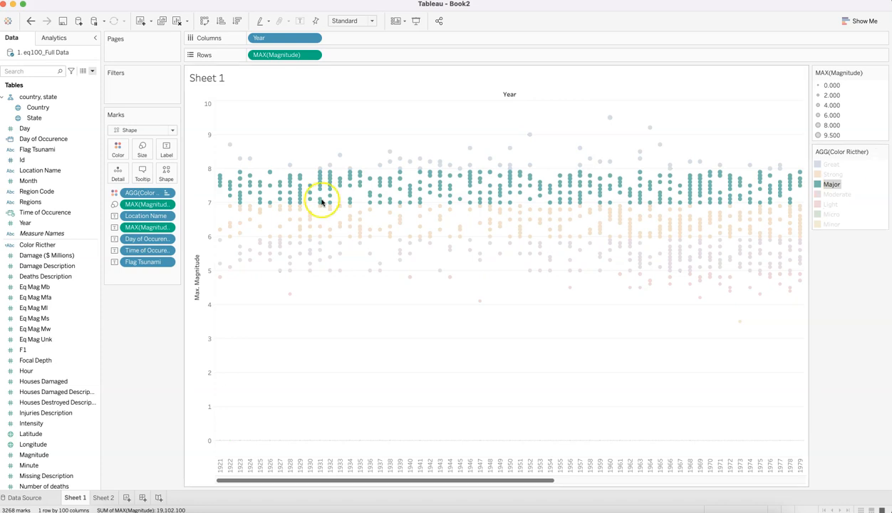
Step: Search the data fields for "color", examine the order of categories in the Color Ricther formula, and close it unchanged
{"action": "left_click", "coordinate": [88, 205]}
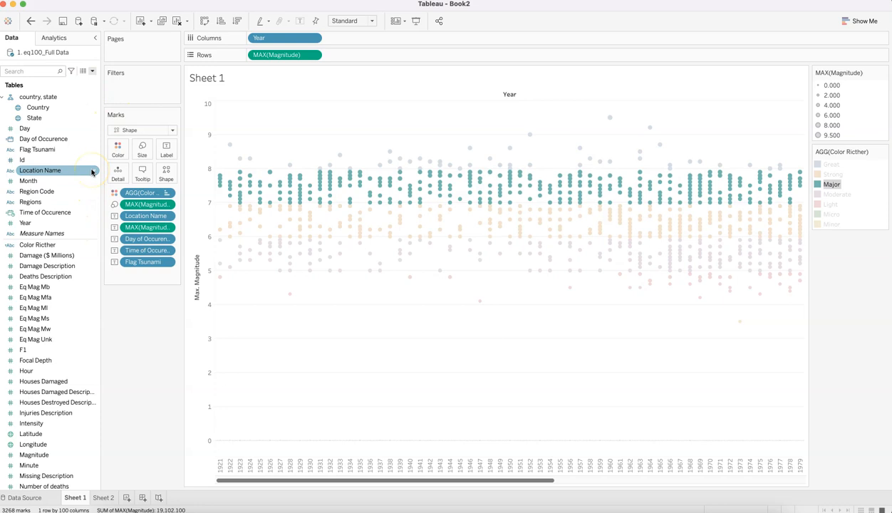
{"action": "left_click", "coordinate": [48, 71]}
{"action": "type", "text": "color"}
{"action": "left_click", "coordinate": [92, 104]}
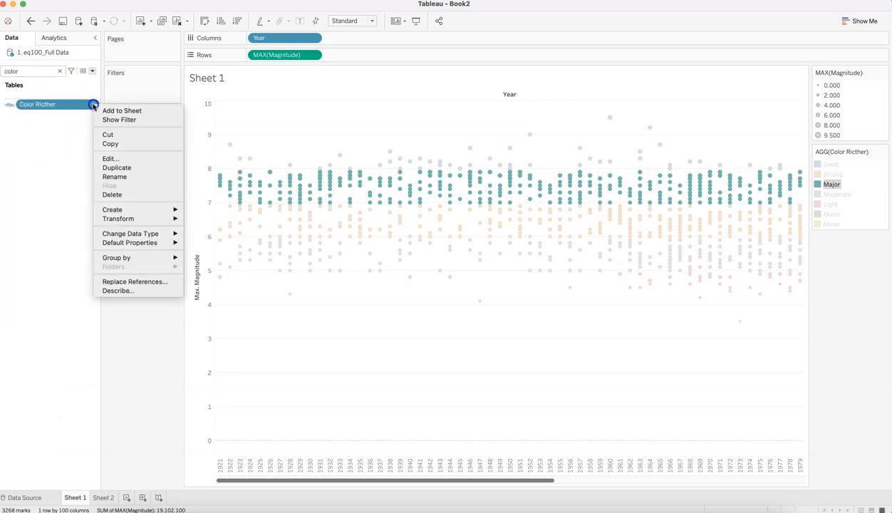
{"action": "left_click", "coordinate": [116, 160]}
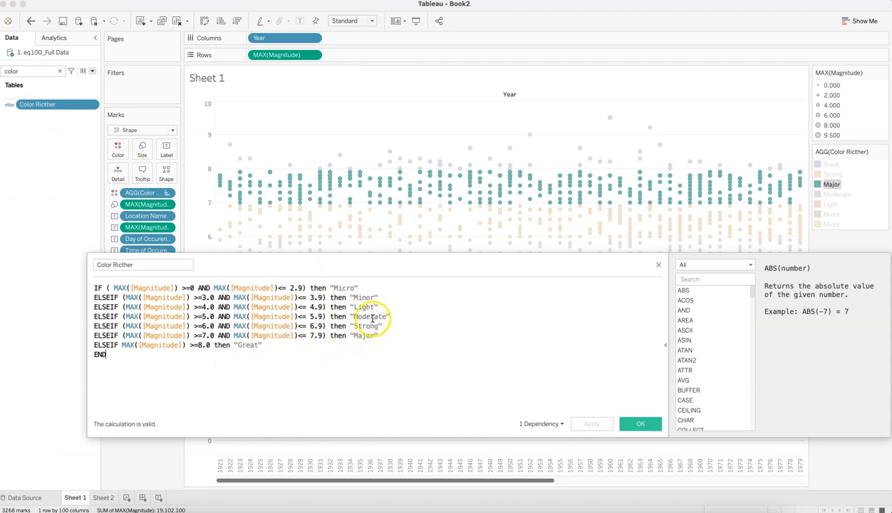
{"action": "left_click", "coordinate": [658, 265]}
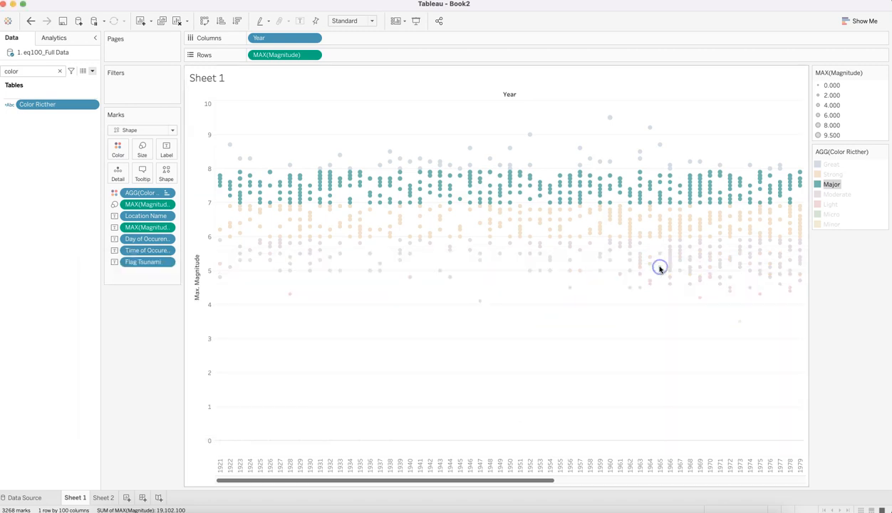
Step: Arrange the color legend as Great, Major, Strong, Moderate, Light, Minor, Micro, checking the order against the Color Ricther formula
{"action": "mouse_move", "coordinate": [835, 185]}
{"action": "left_mouse_down"}
{"action": "mouse_move", "coordinate": [848, 171]}
{"action": "mouse_move", "coordinate": [836, 180]}
{"action": "left_mouse_up"}
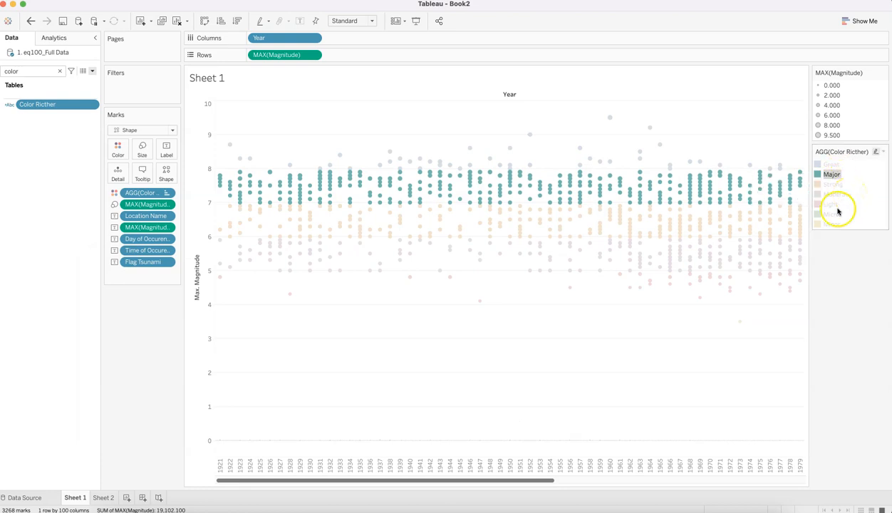
{"action": "left_click_drag", "start_coordinate": [832, 226], "coordinate": [851, 203]}
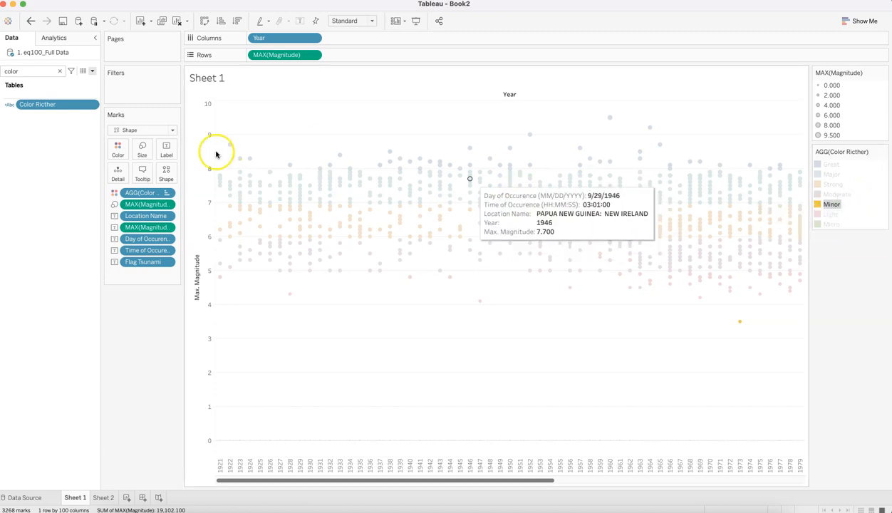
{"action": "left_click", "coordinate": [97, 109]}
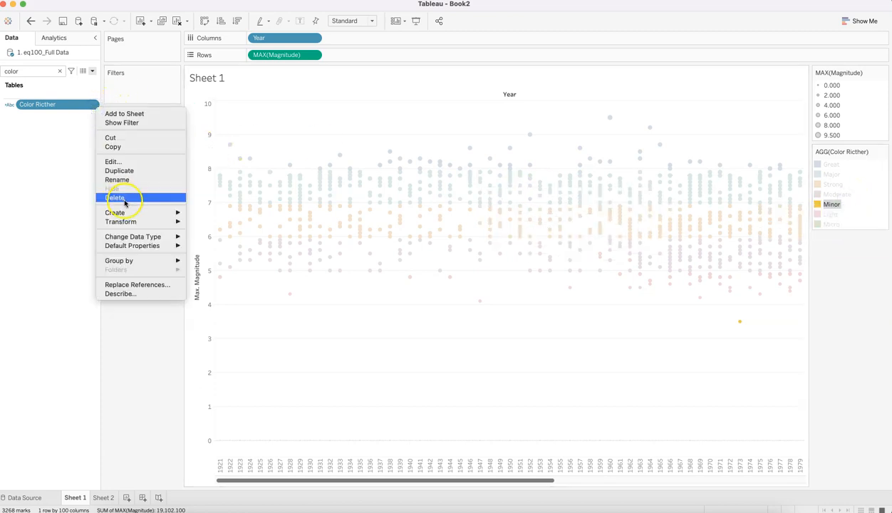
{"action": "left_click", "coordinate": [128, 162]}
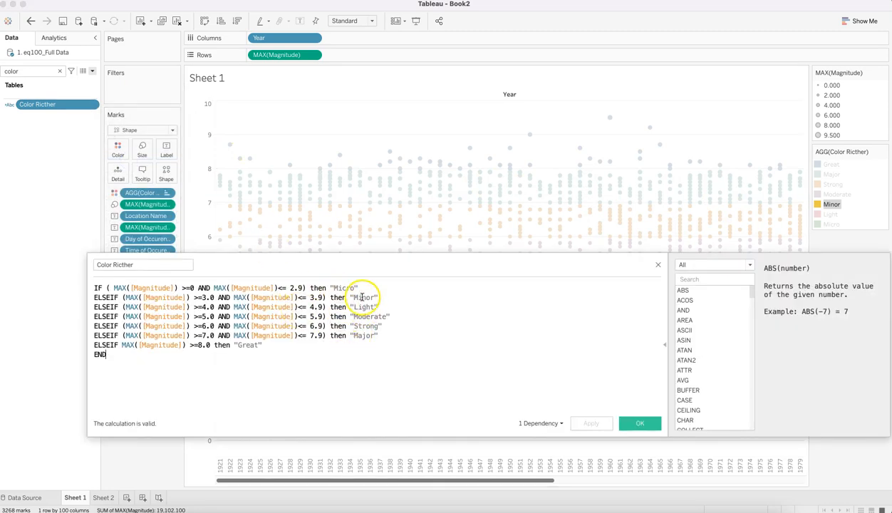
{"action": "left_click", "coordinate": [658, 265]}
{"action": "left_click", "coordinate": [835, 217]}
{"action": "left_click_drag", "start_coordinate": [836, 218], "coordinate": [848, 207]}
{"action": "left_click", "coordinate": [851, 226]}
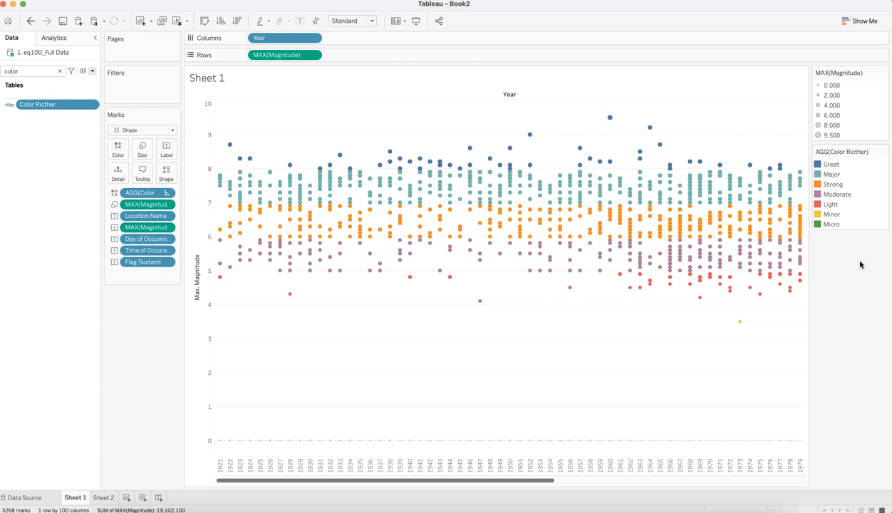
Step: Open the color editing for Color Ricther and set the Great category to the Maraschino pencil color
{"action": "left_click", "coordinate": [118, 147]}
{"action": "left_click", "coordinate": [158, 183]}
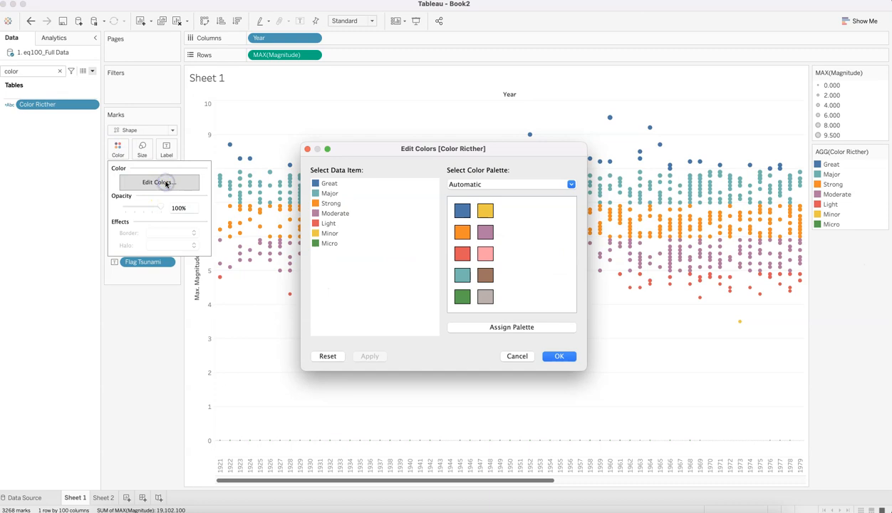
{"action": "double_click", "coordinate": [318, 185]}
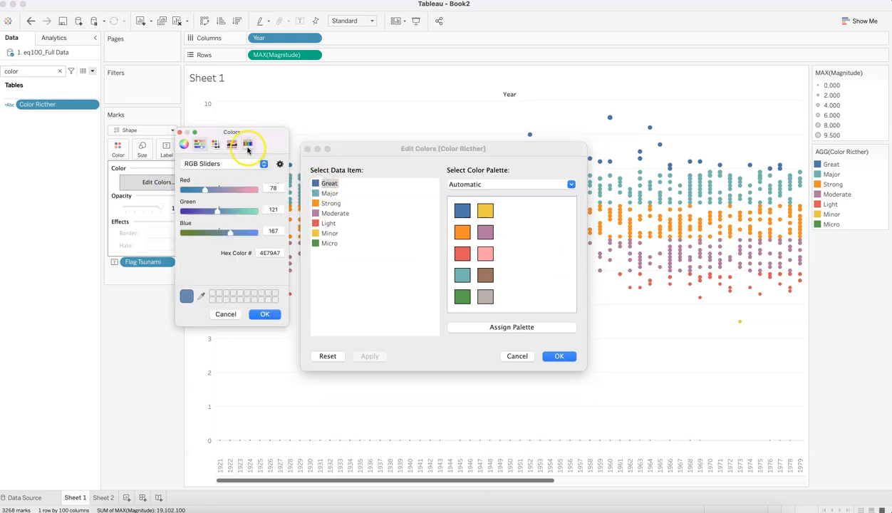
{"action": "left_click", "coordinate": [248, 146]}
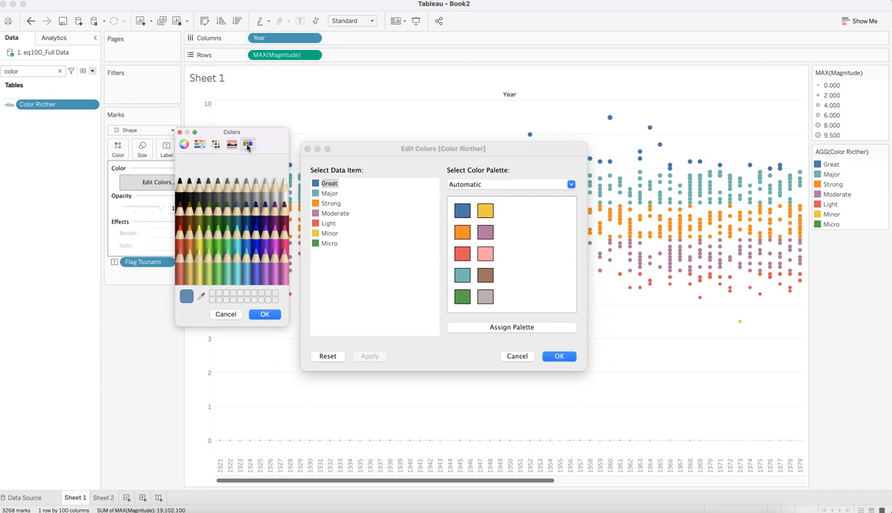
{"action": "left_click", "coordinate": [180, 237]}
{"action": "left_click", "coordinate": [178, 257]}
{"action": "left_click", "coordinate": [179, 237]}
{"action": "left_click", "coordinate": [263, 318]}
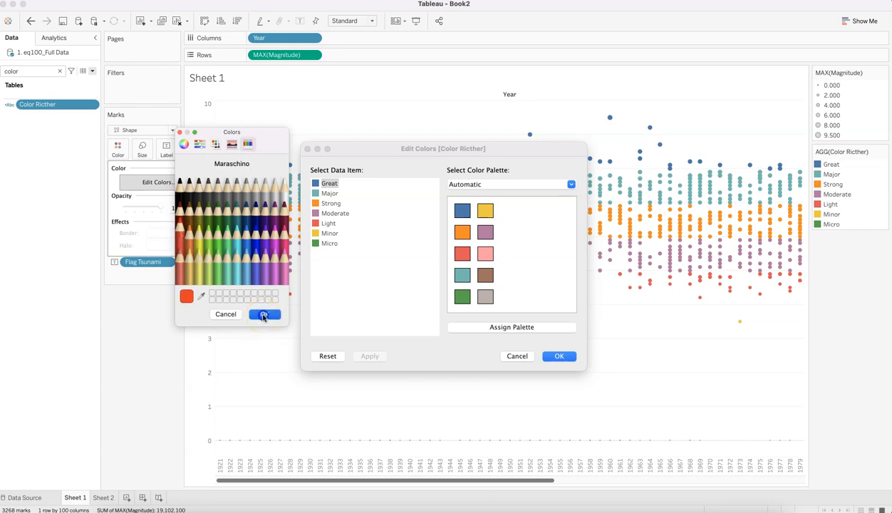
Step: Set the Major category's color to orange FF6800 by adjusting Maraschino with a green value of 104
{"action": "left_click", "coordinate": [320, 194]}
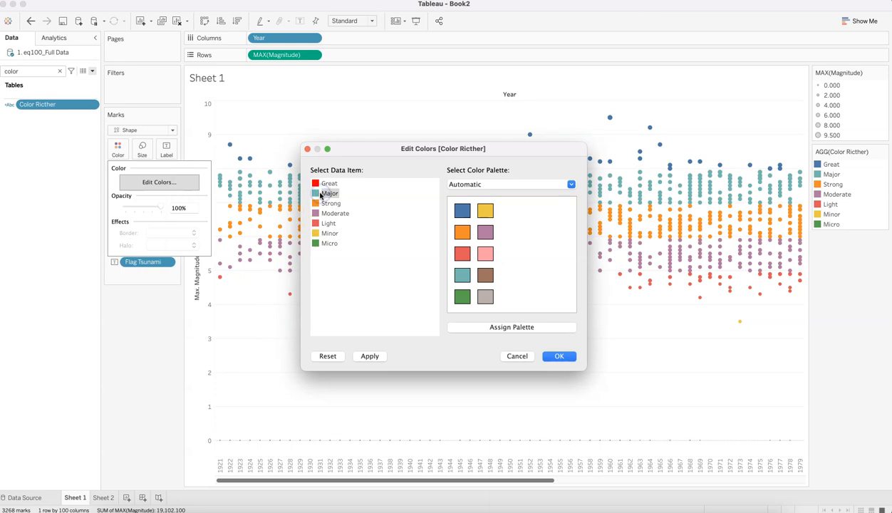
{"action": "double_click", "coordinate": [320, 193]}
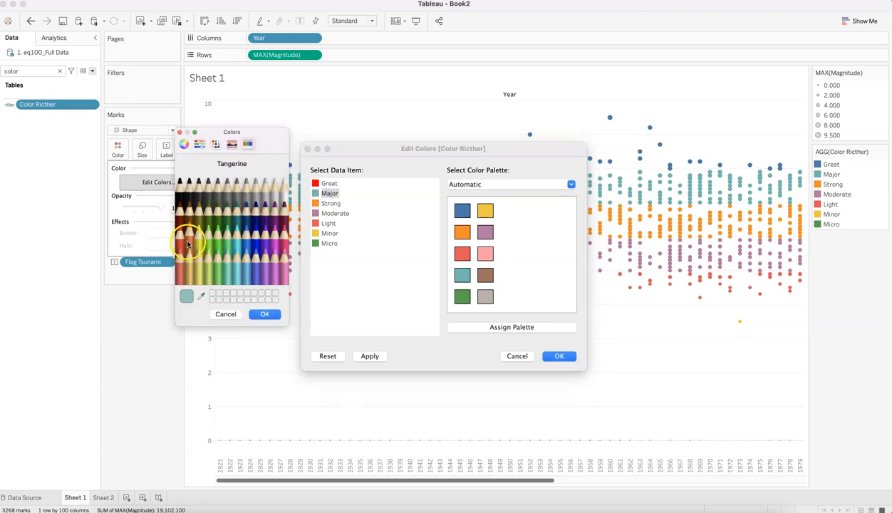
{"action": "left_click", "coordinate": [178, 268]}
{"action": "left_click", "coordinate": [179, 266]}
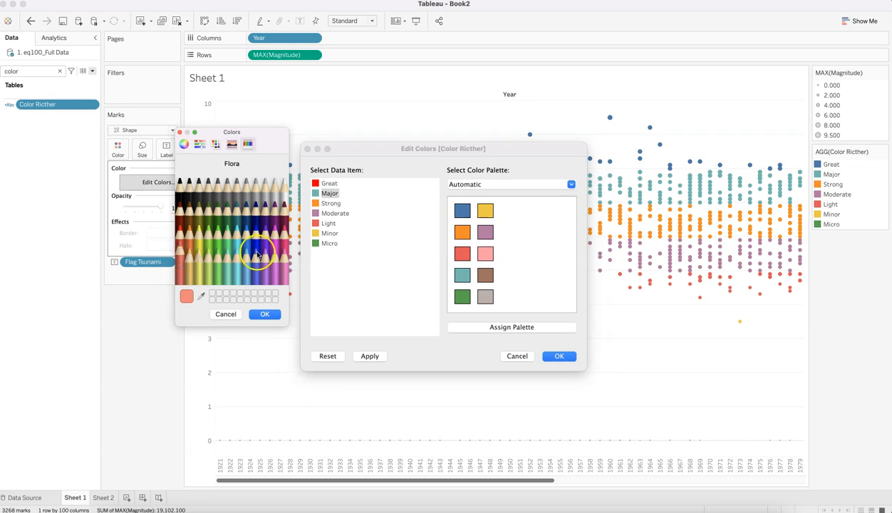
{"action": "left_click", "coordinate": [284, 236]}
{"action": "left_click", "coordinate": [183, 246]}
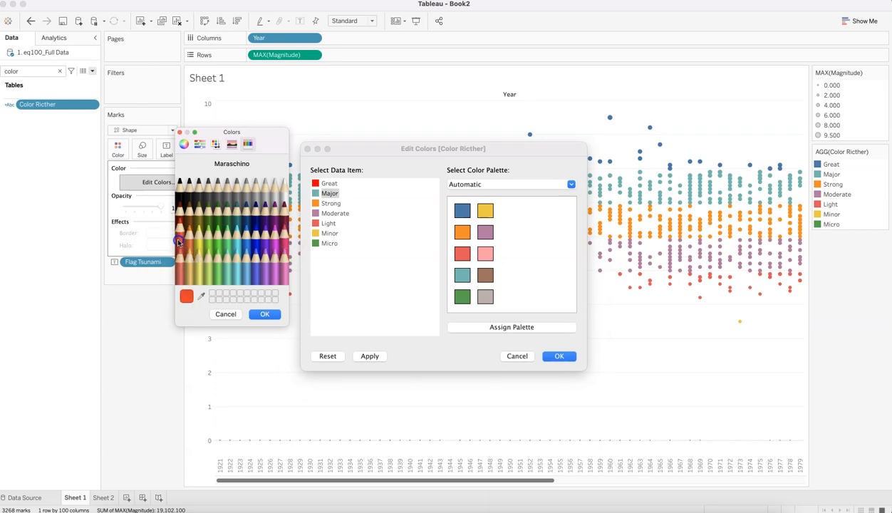
{"action": "left_click", "coordinate": [201, 145]}
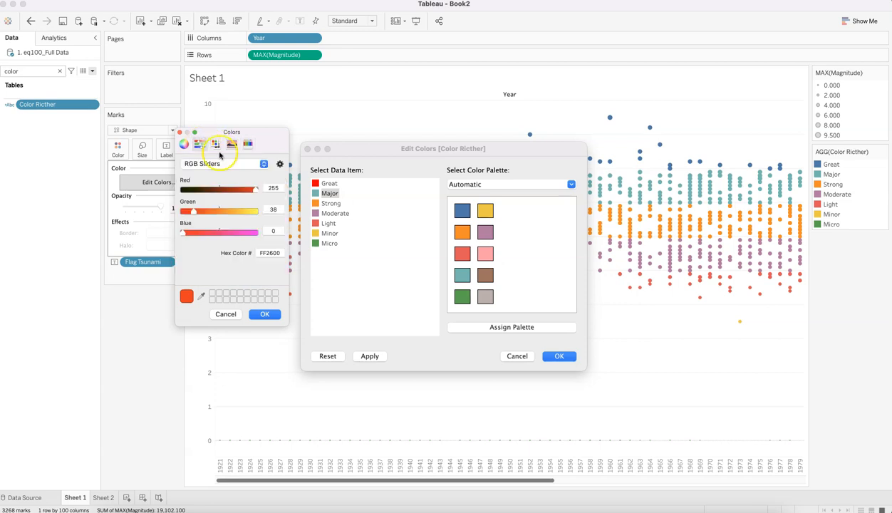
{"action": "left_click_drag", "start_coordinate": [193, 214], "coordinate": [207, 215]}
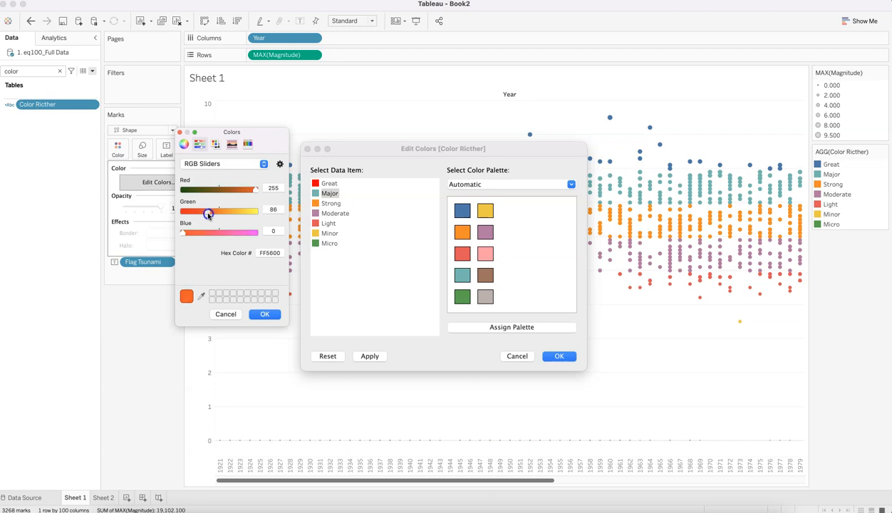
{"action": "left_click_drag", "start_coordinate": [209, 214], "coordinate": [213, 216]}
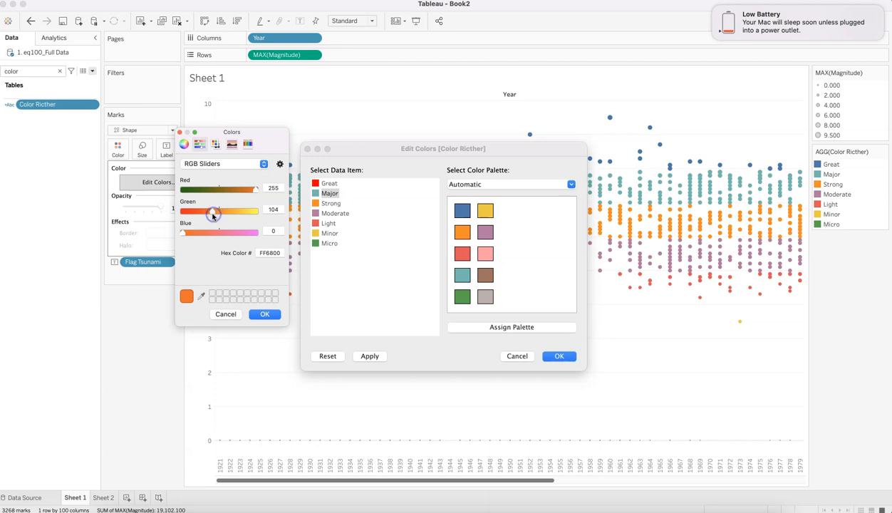
{"action": "left_click", "coordinate": [715, 9]}
{"action": "left_click", "coordinate": [269, 251]}
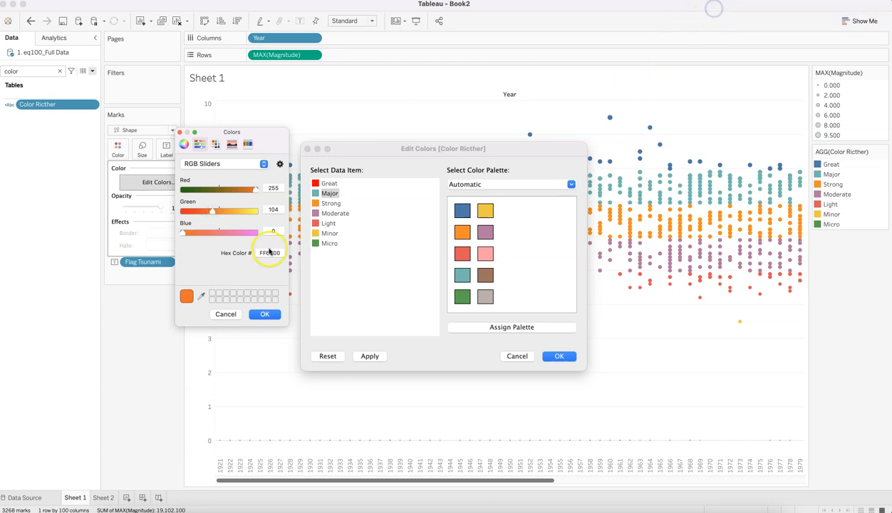
{"action": "left_click", "coordinate": [265, 315]}
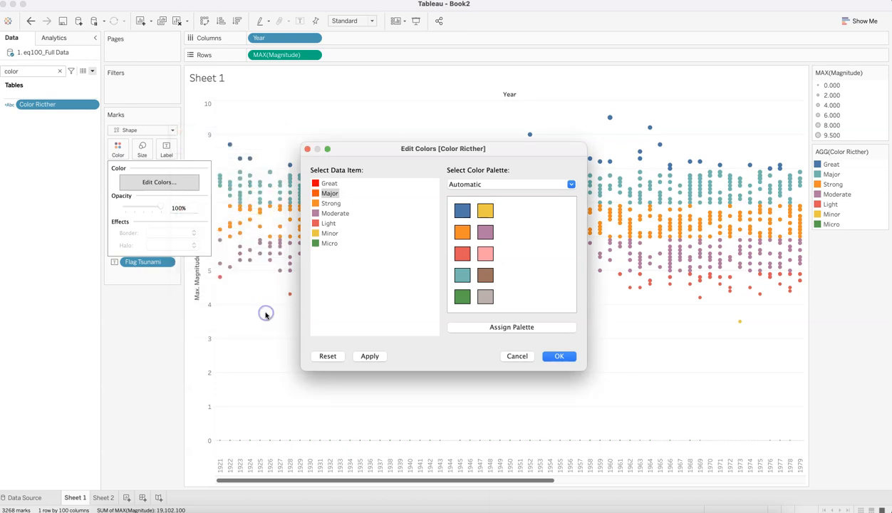
Step: Set the Strong category's color to Salmon and the Moderate category's color to Tangerine
{"action": "double_click", "coordinate": [317, 205]}
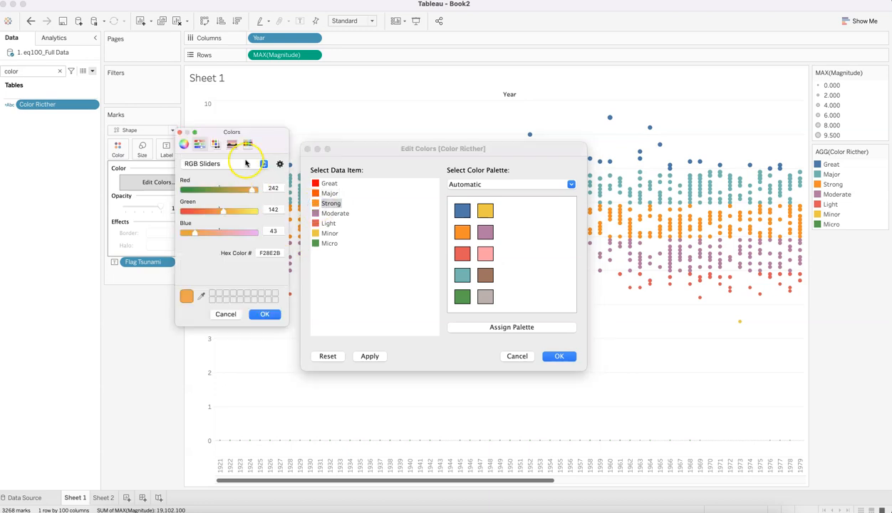
{"action": "left_click", "coordinate": [247, 144]}
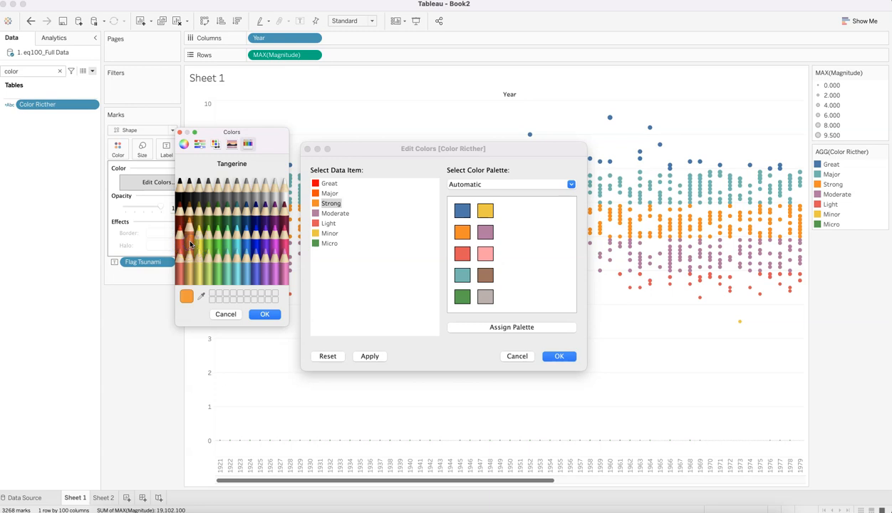
{"action": "left_click", "coordinate": [178, 275]}
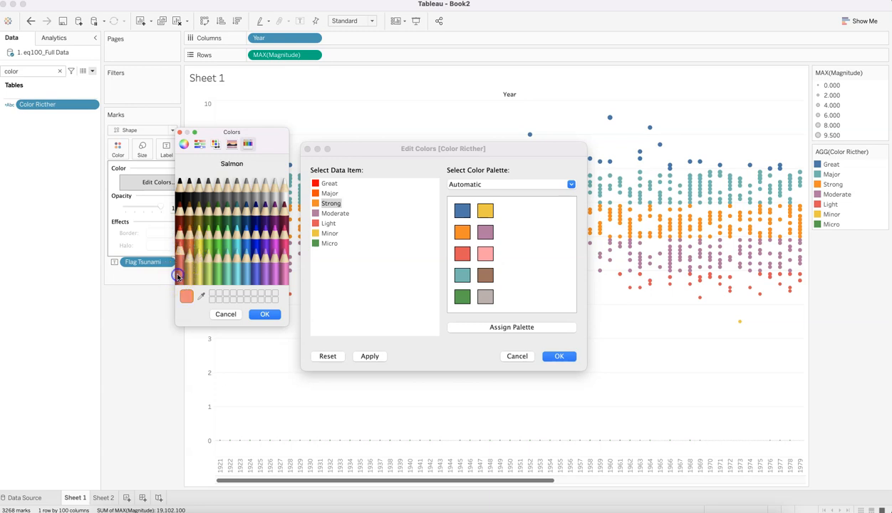
{"action": "left_click", "coordinate": [263, 315]}
{"action": "double_click", "coordinate": [332, 213]}
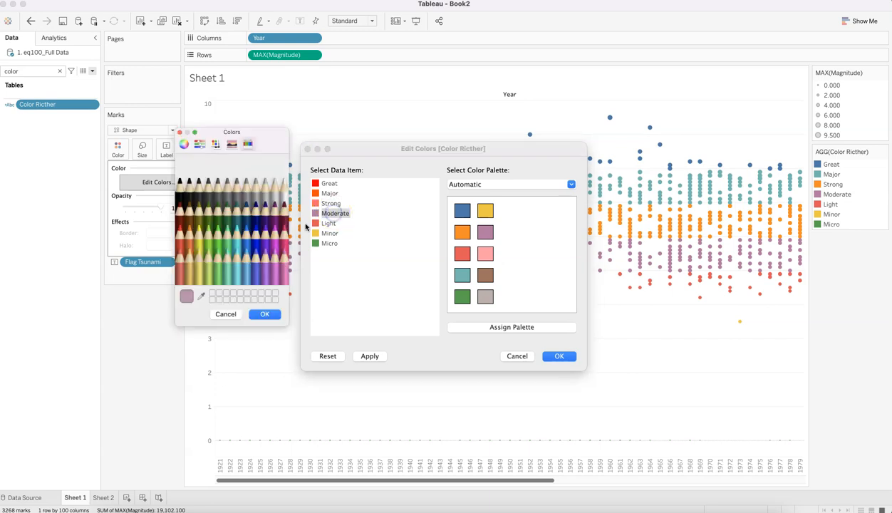
{"action": "left_click", "coordinate": [187, 230]}
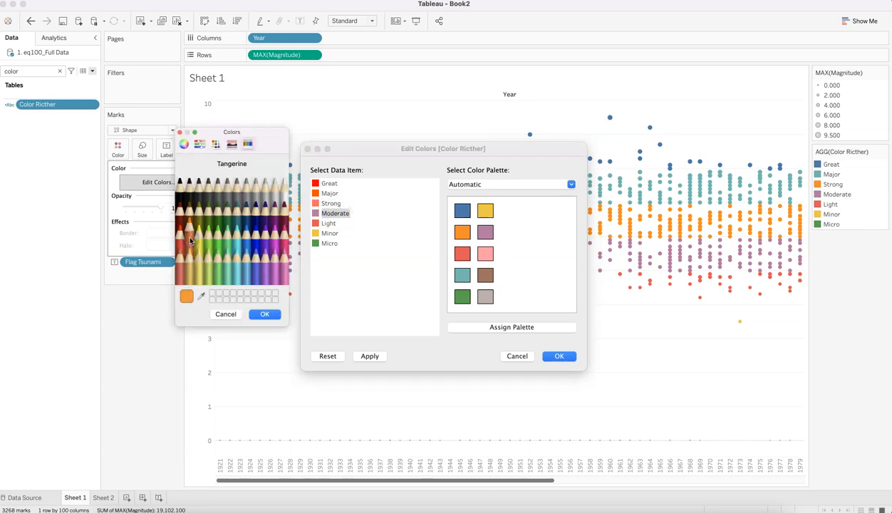
{"action": "left_click", "coordinate": [265, 314]}
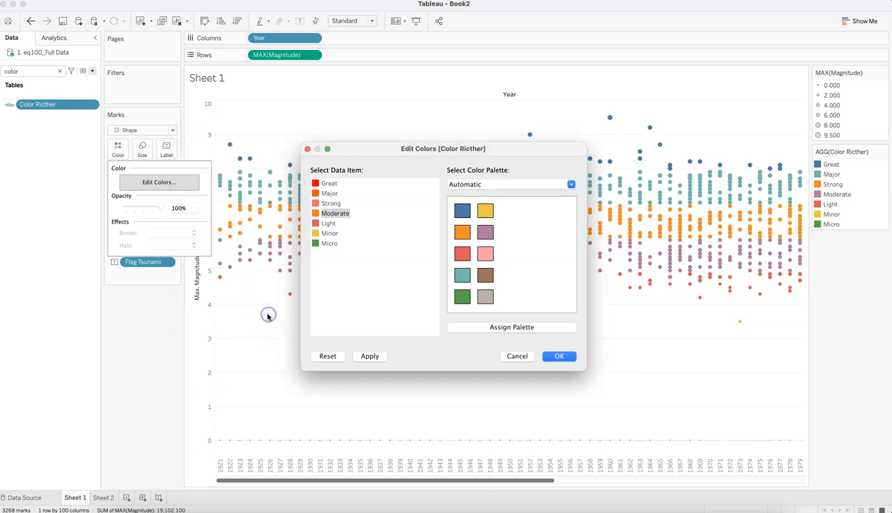
Step: Set the Light category's color to the Flora pencil color
{"action": "double_click", "coordinate": [328, 224]}
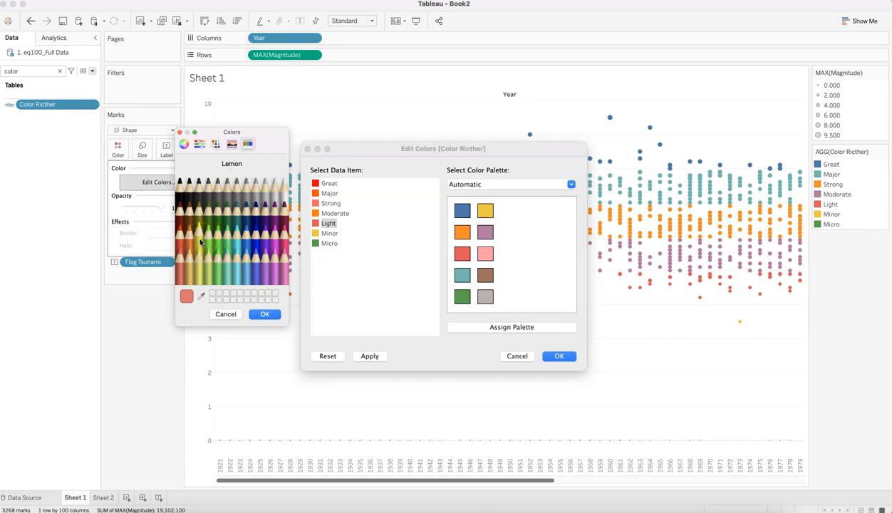
{"action": "left_click", "coordinate": [197, 262]}
{"action": "left_click", "coordinate": [219, 268]}
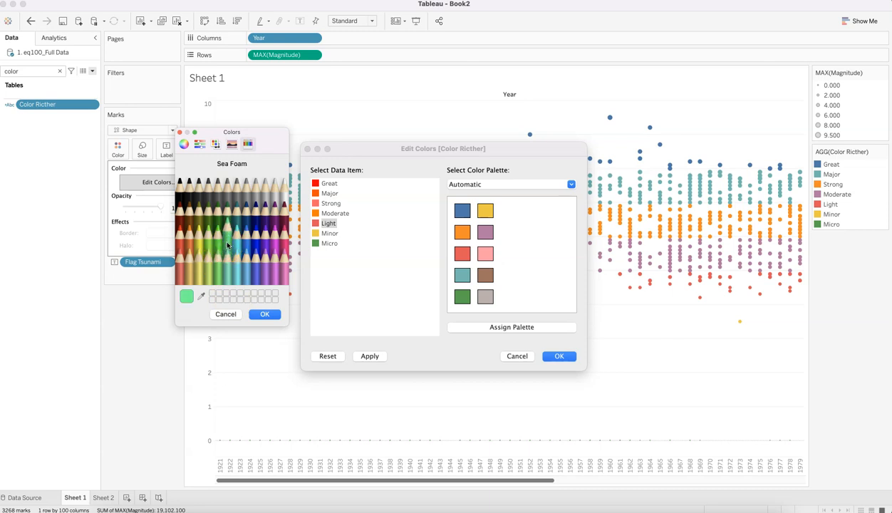
{"action": "left_click", "coordinate": [210, 268]}
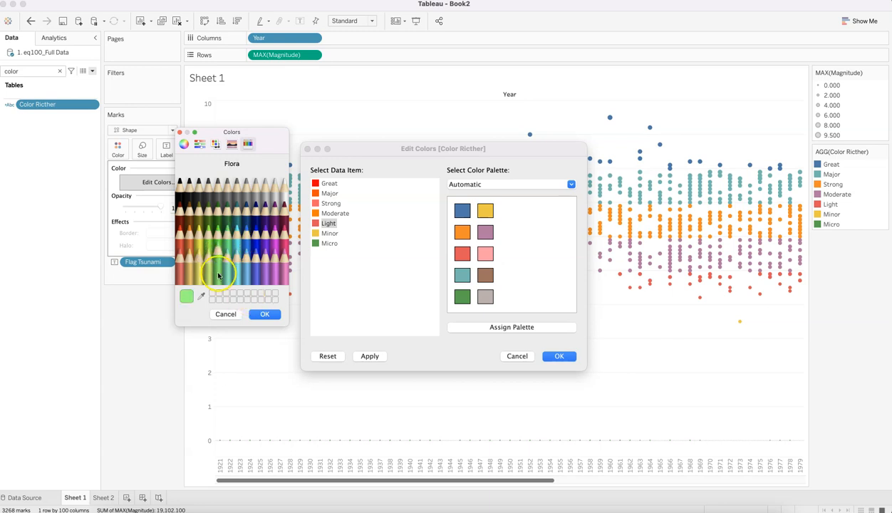
{"action": "left_click", "coordinate": [217, 265]}
{"action": "left_click", "coordinate": [221, 264]}
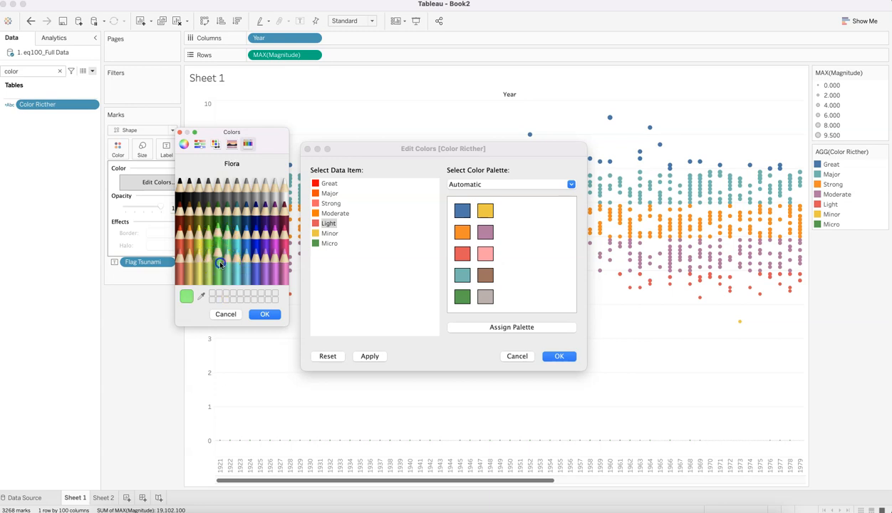
{"action": "left_click", "coordinate": [258, 313]}
Step: Set the Minor category's color to the Honeydew pencil color
{"action": "double_click", "coordinate": [316, 235]}
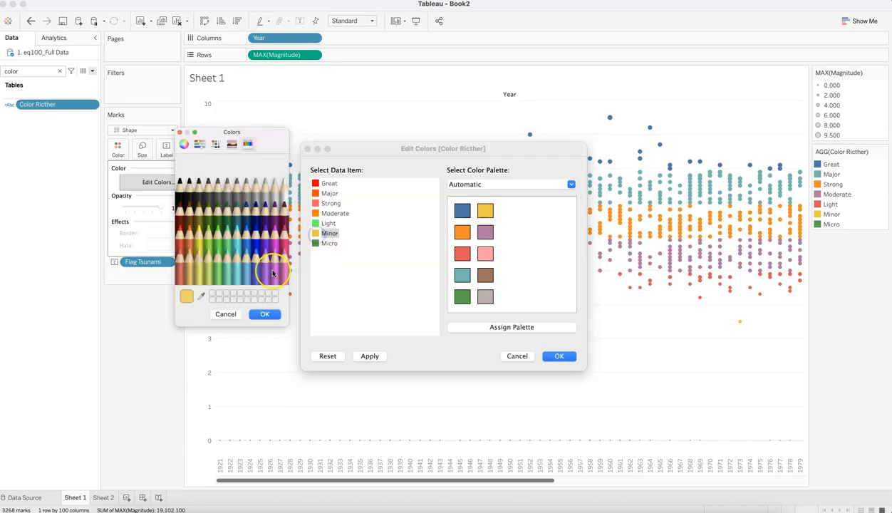
{"action": "left_click", "coordinate": [208, 269]}
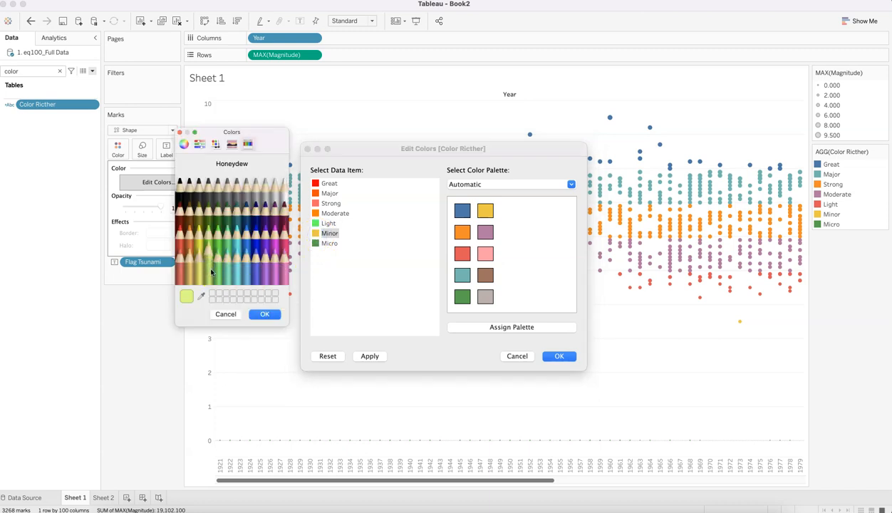
{"action": "left_click", "coordinate": [260, 313]}
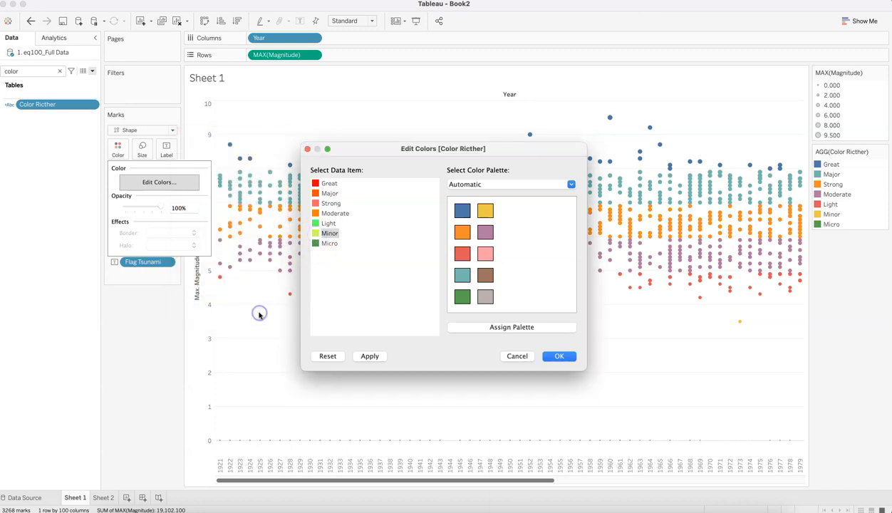
Step: Set the Micro category to pale green C0FABE by lightening Flora to red 192 and blue 190, and apply the category colors
{"action": "double_click", "coordinate": [317, 244]}
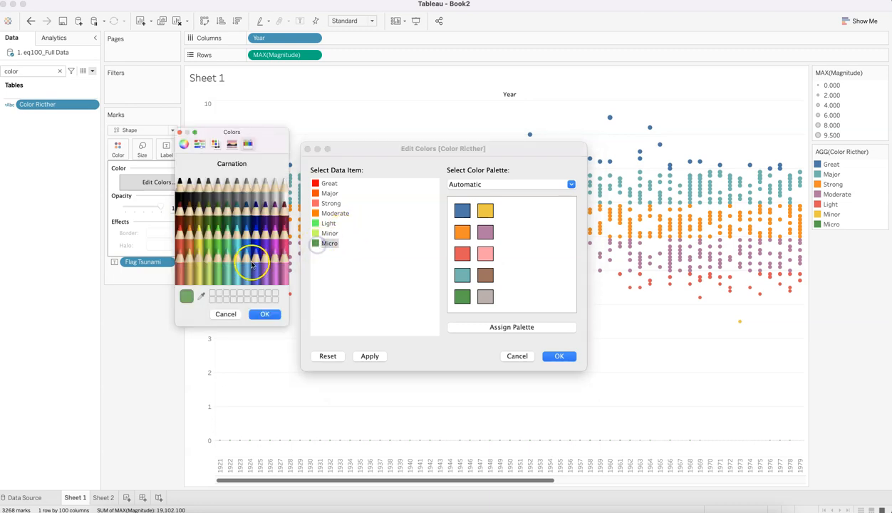
{"action": "left_click", "coordinate": [199, 264]}
{"action": "left_click", "coordinate": [200, 241]}
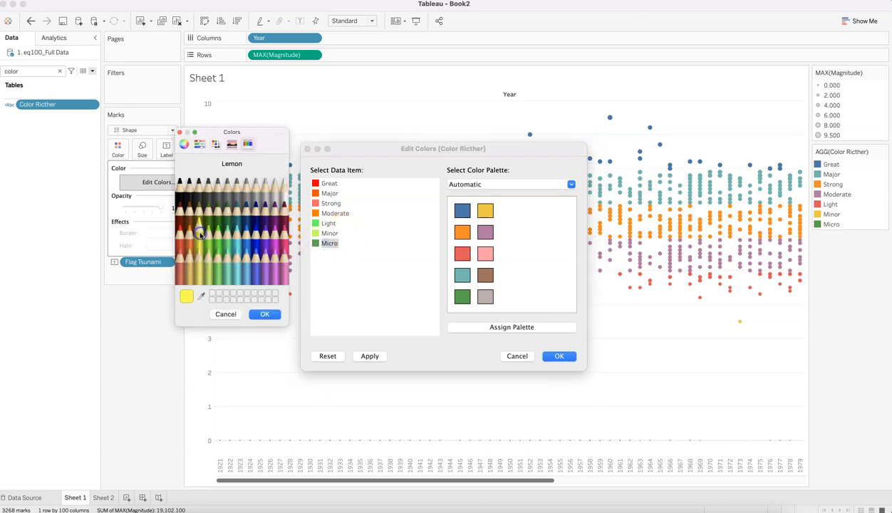
{"action": "left_click", "coordinate": [216, 239]}
{"action": "left_click", "coordinate": [229, 239]}
{"action": "left_click", "coordinate": [214, 271]}
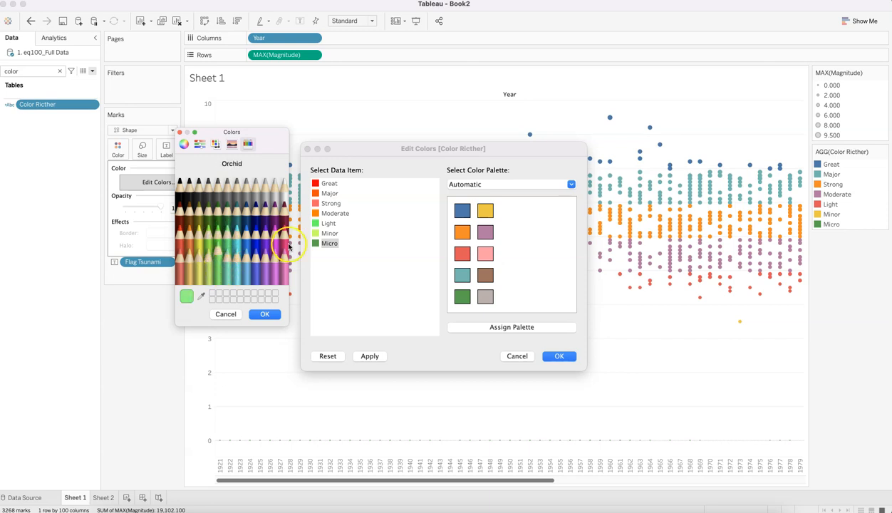
{"action": "left_click", "coordinate": [201, 145]}
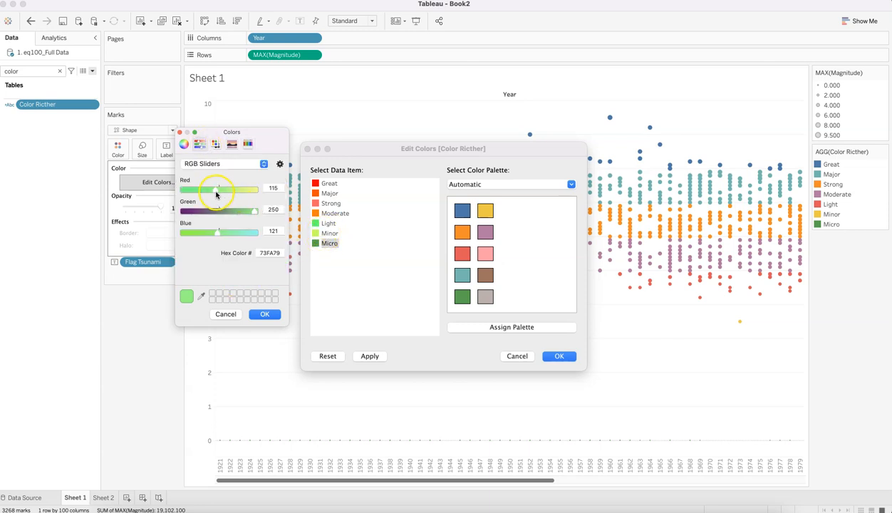
{"action": "left_click_drag", "start_coordinate": [216, 191], "coordinate": [238, 192]}
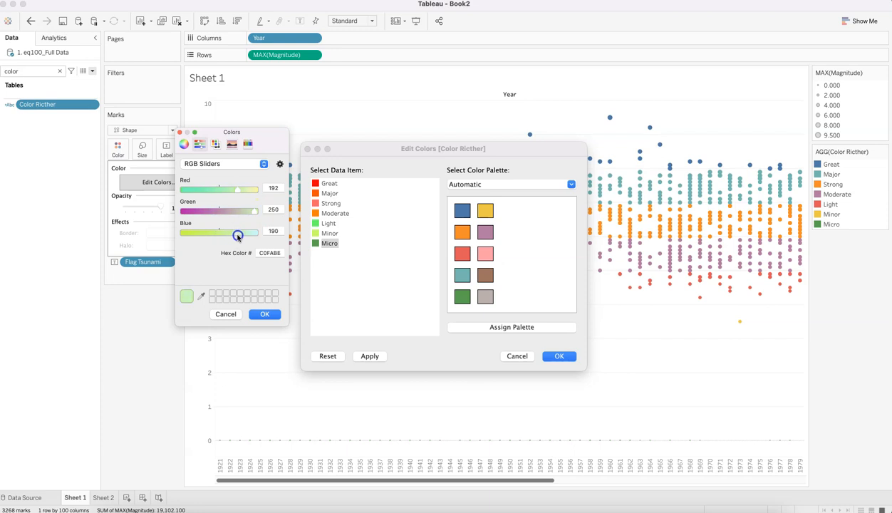
{"action": "left_click", "coordinate": [263, 315]}
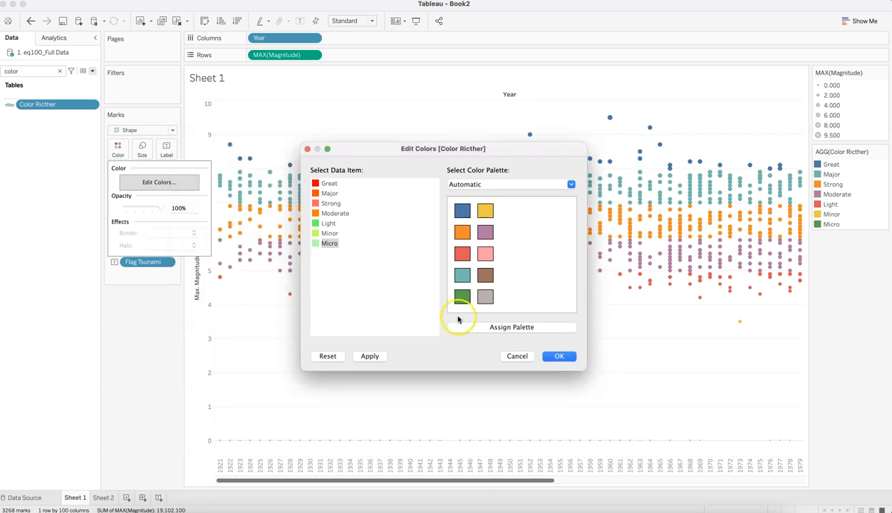
{"action": "left_click", "coordinate": [370, 357]}
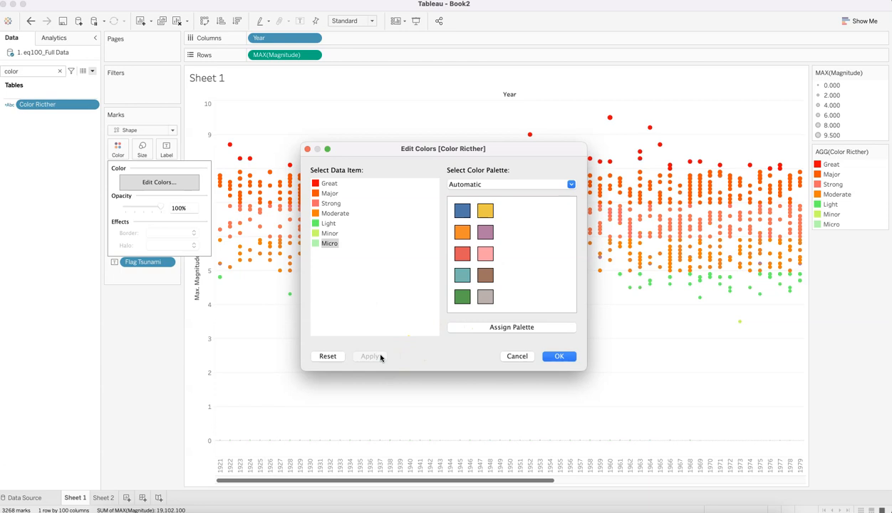
{"action": "left_click", "coordinate": [558, 357]}
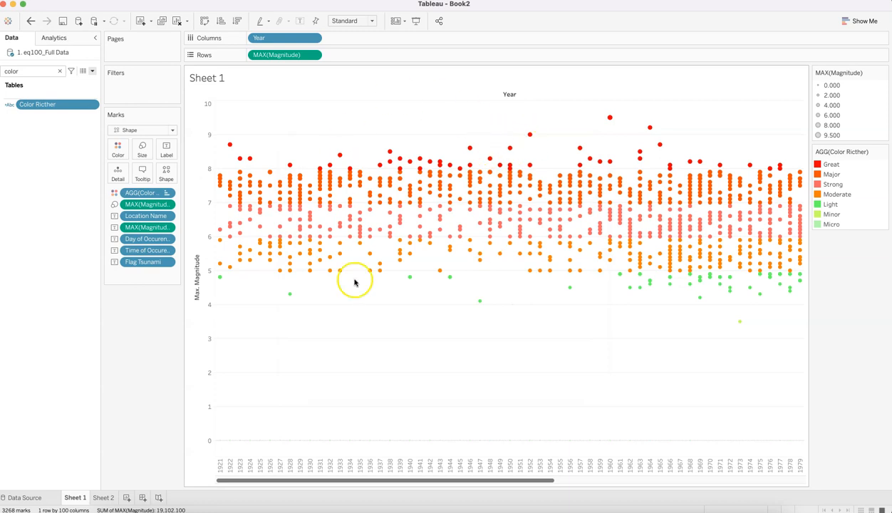
Step: Set the worksheet's background shading to black and check the tooltip of a mark on the magnitude 0 line
{"action": "right_click", "coordinate": [424, 352]}
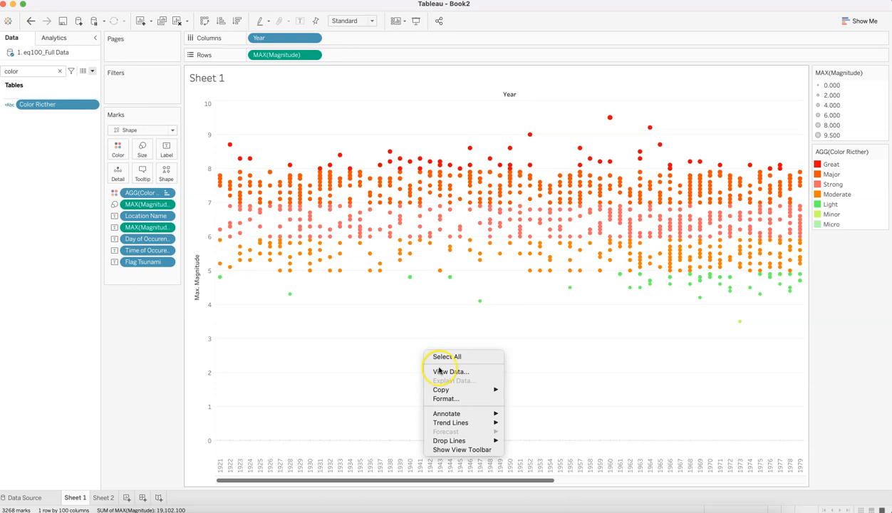
{"action": "left_click", "coordinate": [449, 399]}
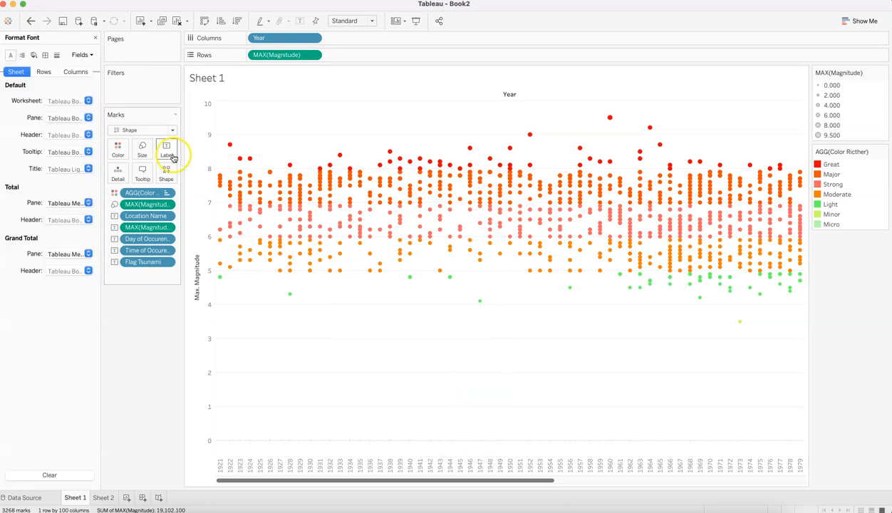
{"action": "left_click", "coordinate": [33, 55]}
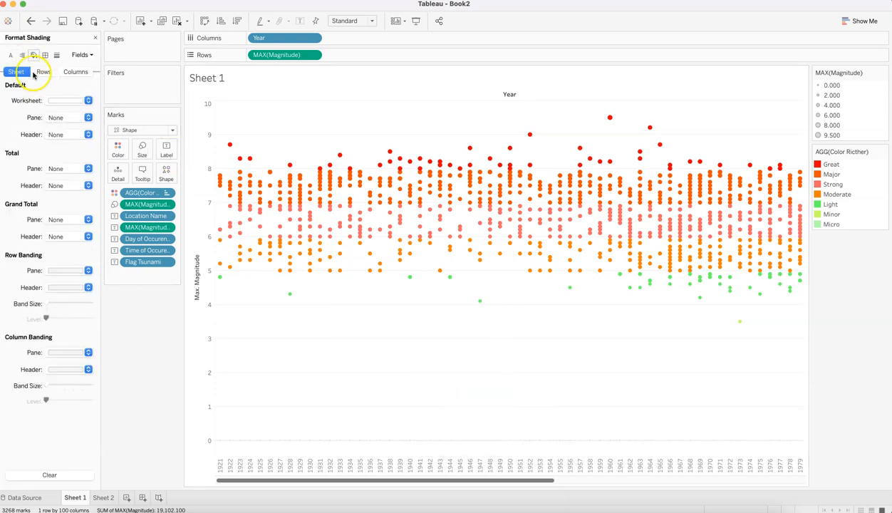
{"action": "left_click", "coordinate": [68, 101]}
{"action": "left_click", "coordinate": [51, 134]}
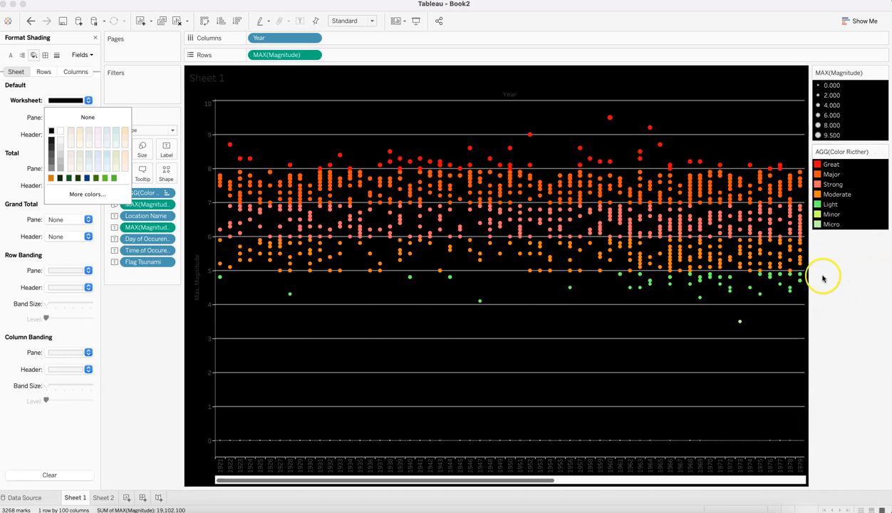
{"action": "mouse_move", "coordinate": [740, 322]}
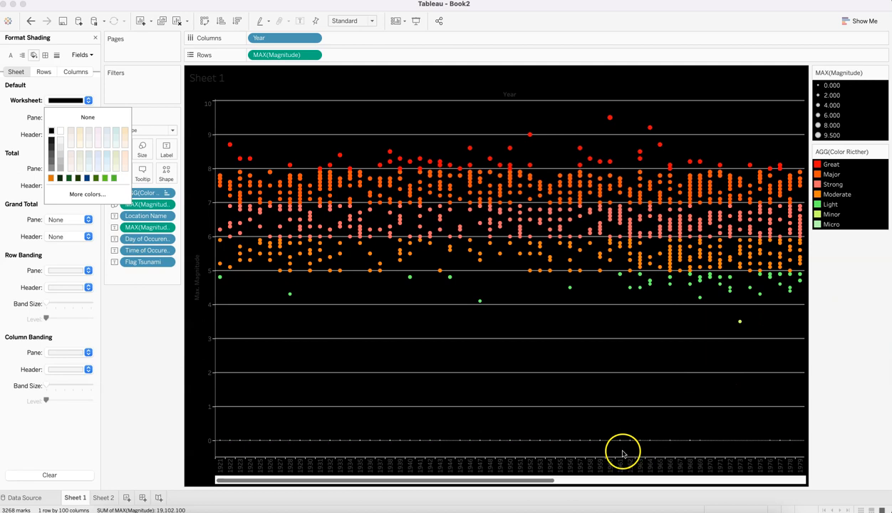
{"action": "mouse_move", "coordinate": [567, 446]}
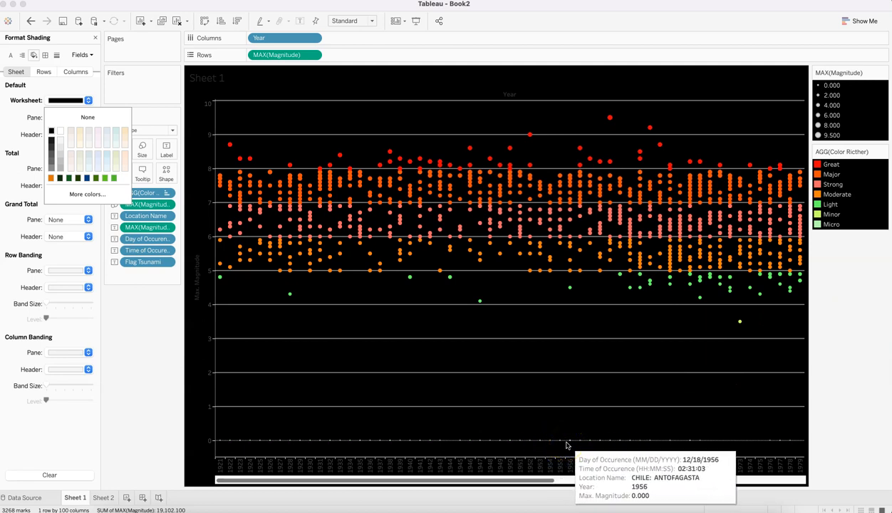
{"action": "left_click", "coordinate": [460, 330]}
{"action": "left_click", "coordinate": [424, 114]}
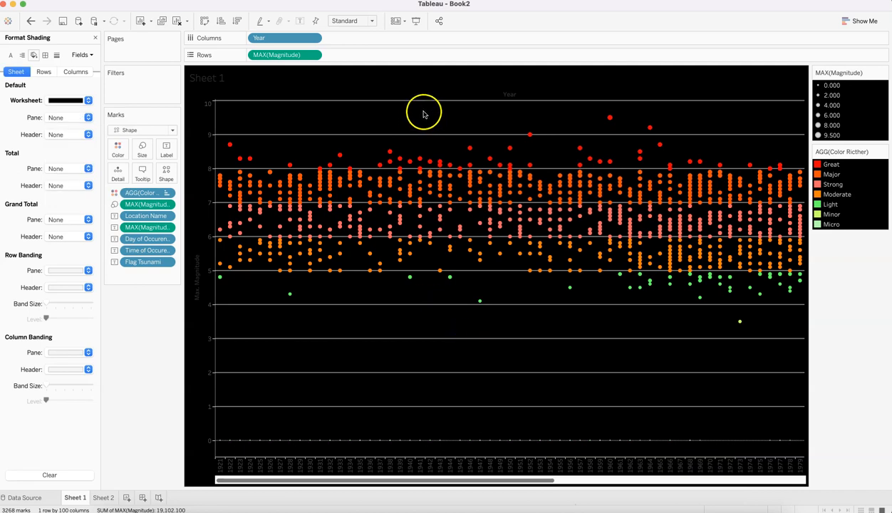
Step: Remove the row grid lines from the magnitude chart by setting them to None
{"action": "left_click", "coordinate": [56, 55]}
{"action": "left_click", "coordinate": [44, 71]}
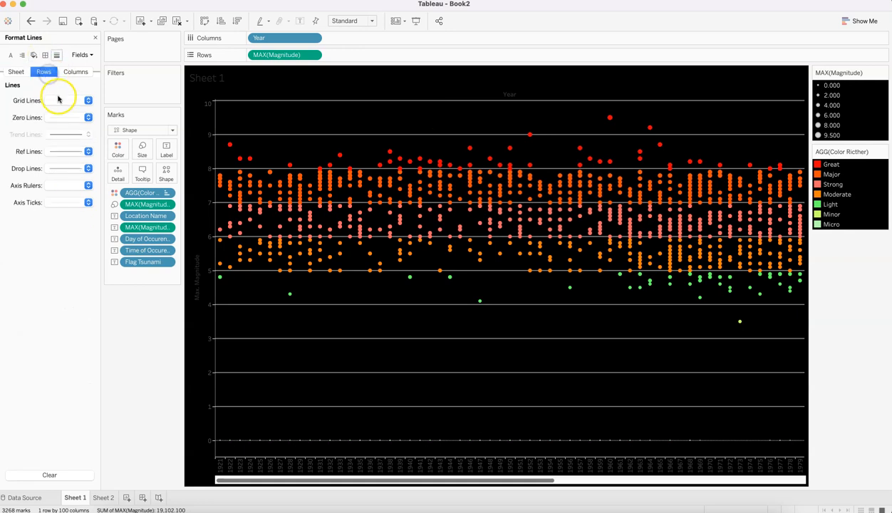
{"action": "left_click", "coordinate": [63, 101]}
{"action": "left_click", "coordinate": [69, 115]}
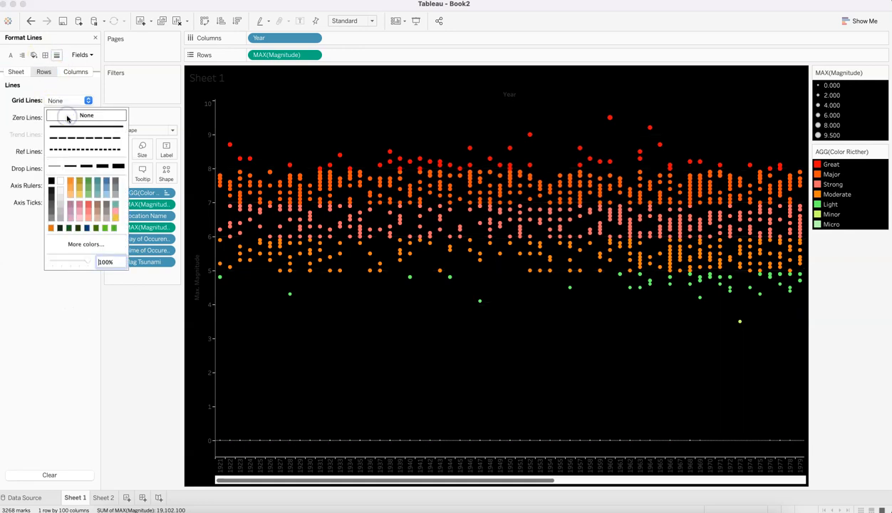
{"action": "left_click", "coordinate": [30, 112]}
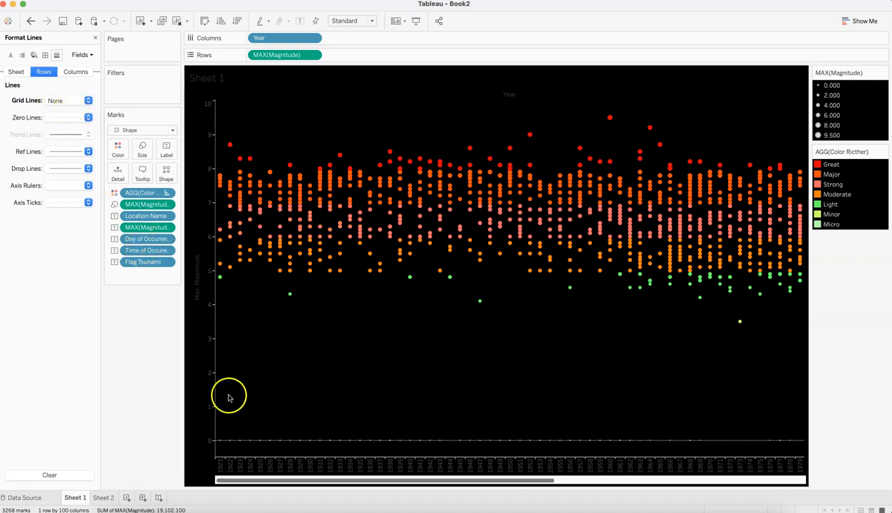
{"action": "left_click", "coordinate": [71, 73]}
{"action": "left_click", "coordinate": [51, 58]}
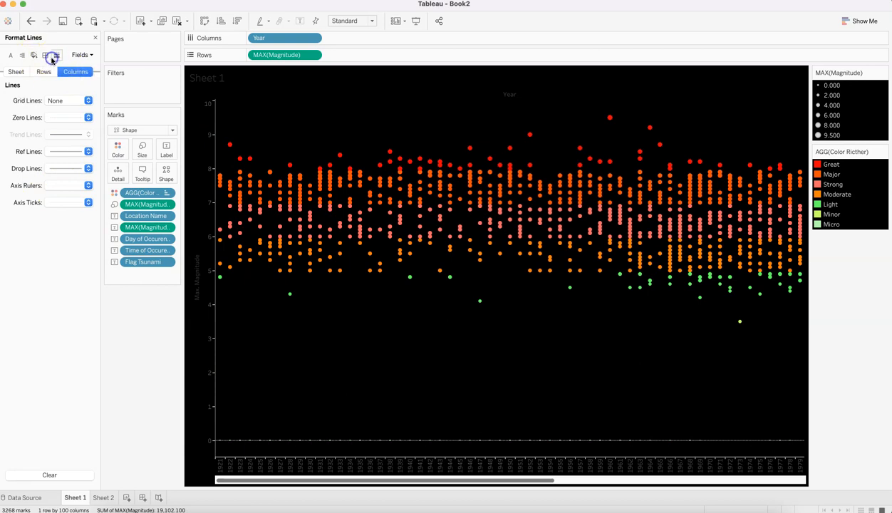
{"action": "left_click", "coordinate": [45, 56]}
{"action": "left_click", "coordinate": [44, 72]}
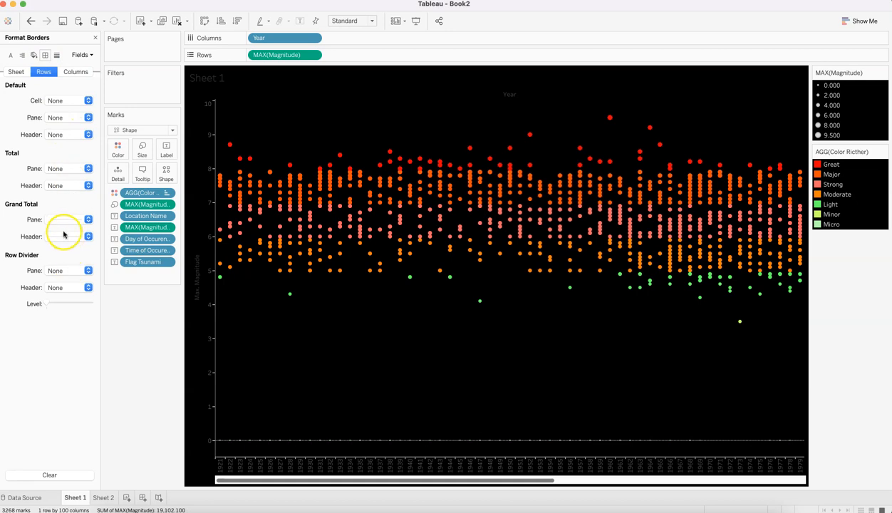
{"action": "left_click", "coordinate": [17, 72]}
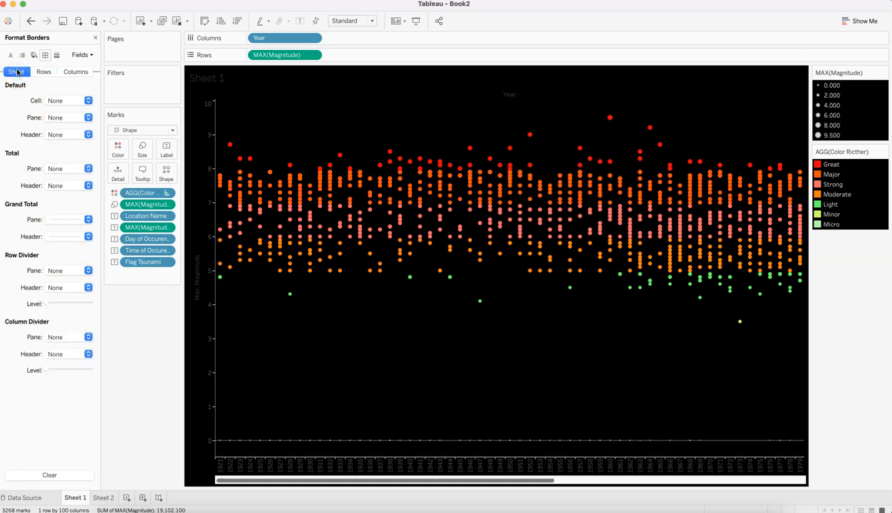
{"action": "left_click", "coordinate": [74, 73]}
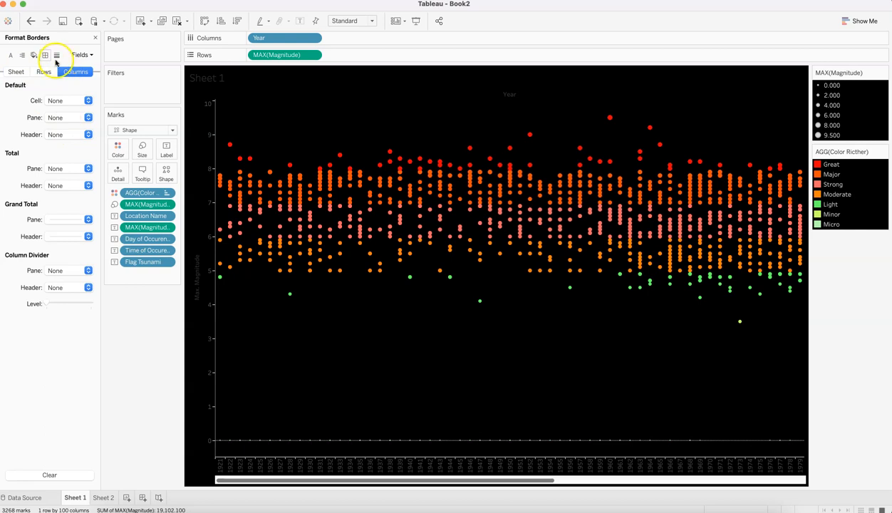
Step: Set the zero lines to None for the columns and for the whole sheet
{"action": "left_click", "coordinate": [57, 55]}
{"action": "left_click", "coordinate": [80, 118]}
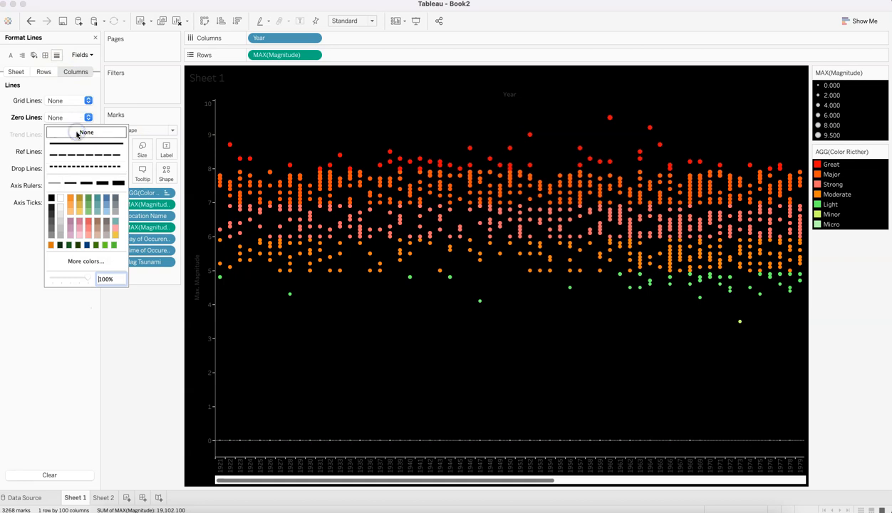
{"action": "left_click", "coordinate": [25, 125]}
{"action": "left_click", "coordinate": [21, 72]}
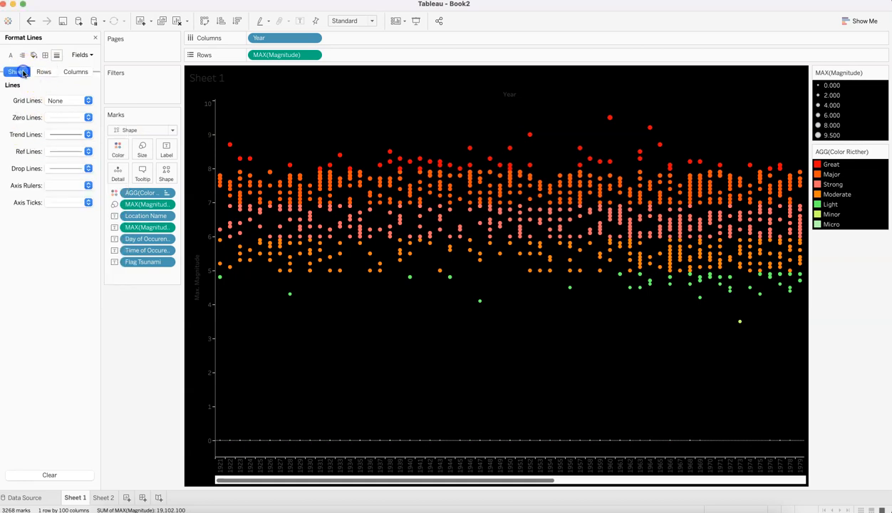
{"action": "left_click", "coordinate": [71, 118]}
{"action": "left_click", "coordinate": [74, 132]}
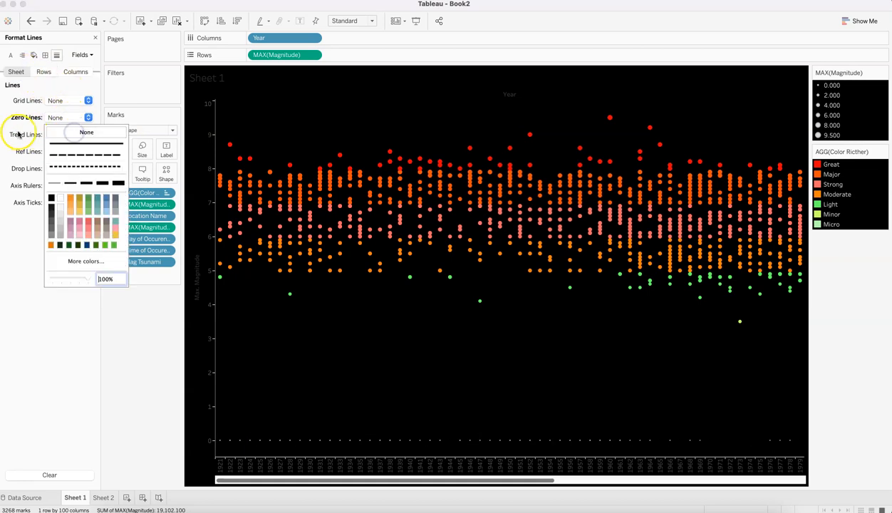
{"action": "left_click", "coordinate": [18, 132]}
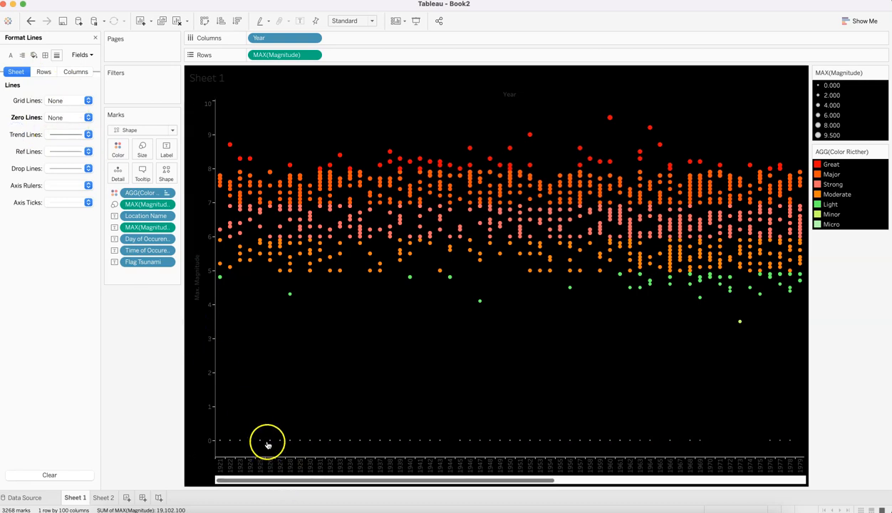
Step: Set the axis rulers to None for the whole sheet
{"action": "left_click", "coordinate": [66, 186]}
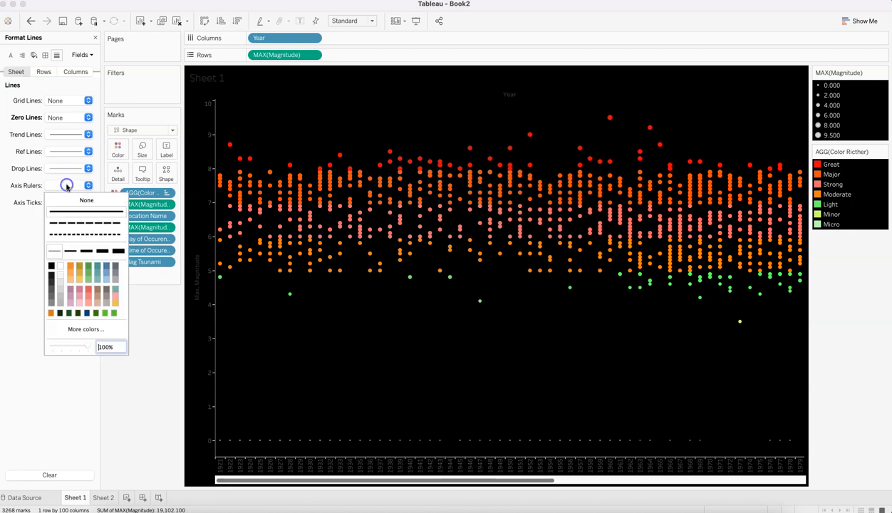
{"action": "left_click", "coordinate": [72, 200]}
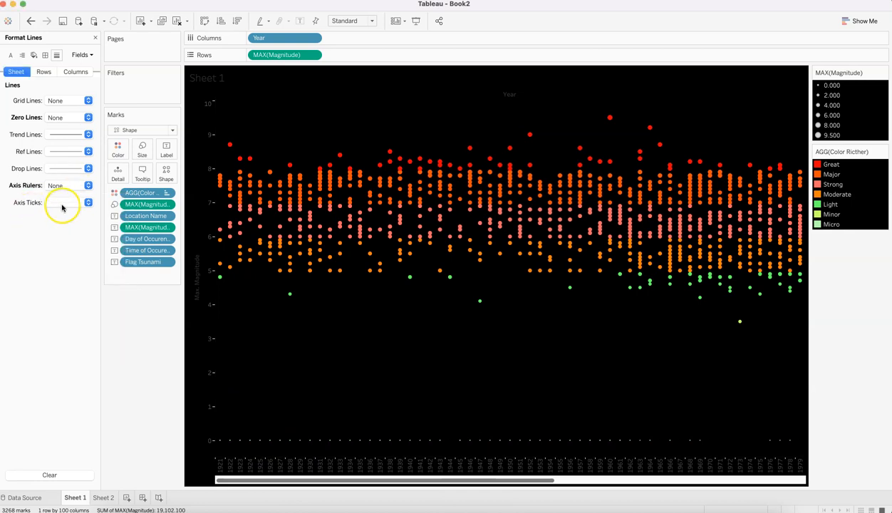
Step: Set the axis ticks to None for the whole sheet
{"action": "left_click", "coordinate": [62, 204]}
{"action": "left_click", "coordinate": [65, 218]}
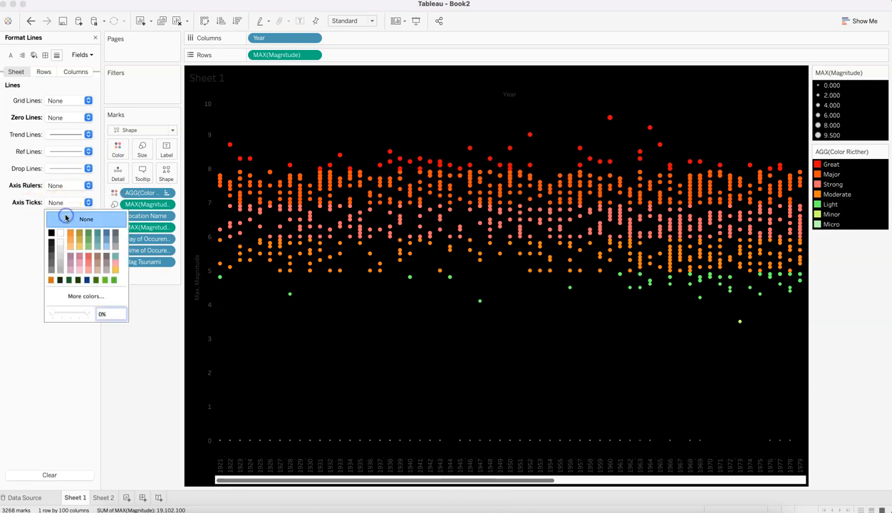
{"action": "left_click", "coordinate": [70, 347]}
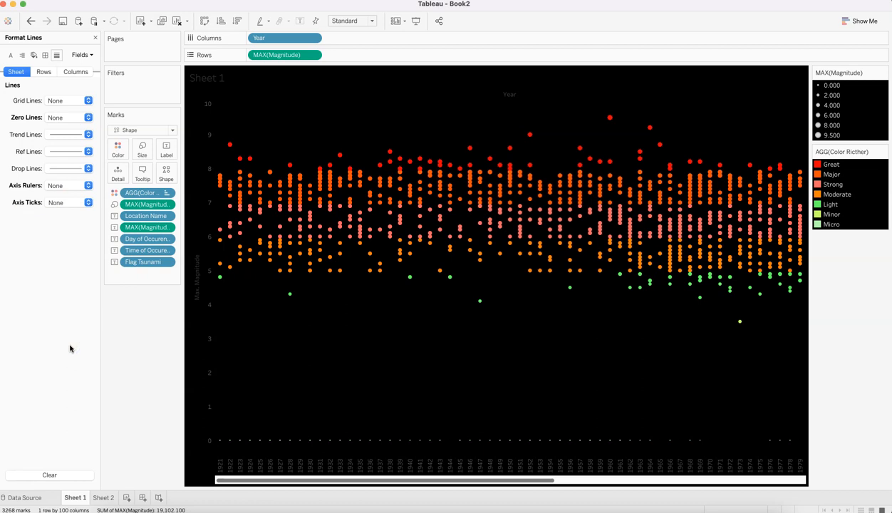
Step: Set the default pane font color of the magnitude measure to a very light gray
{"action": "left_click", "coordinate": [201, 284]}
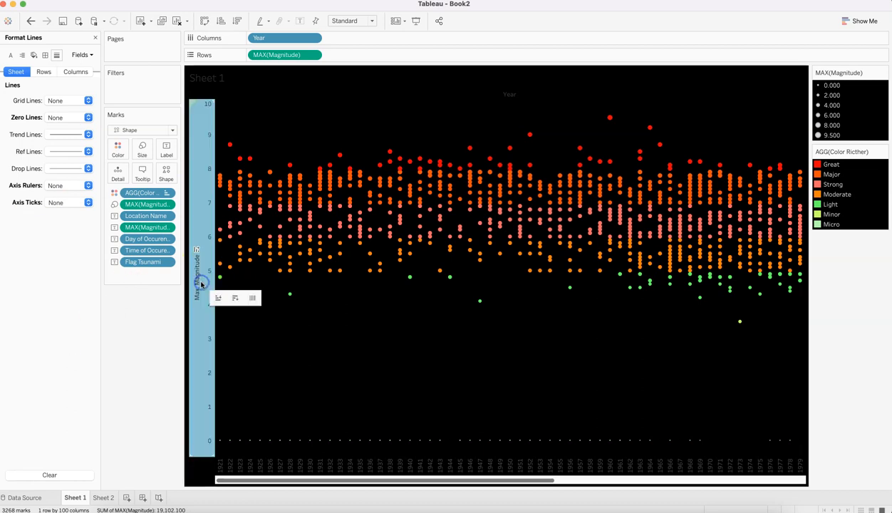
{"action": "right_click", "coordinate": [201, 284]}
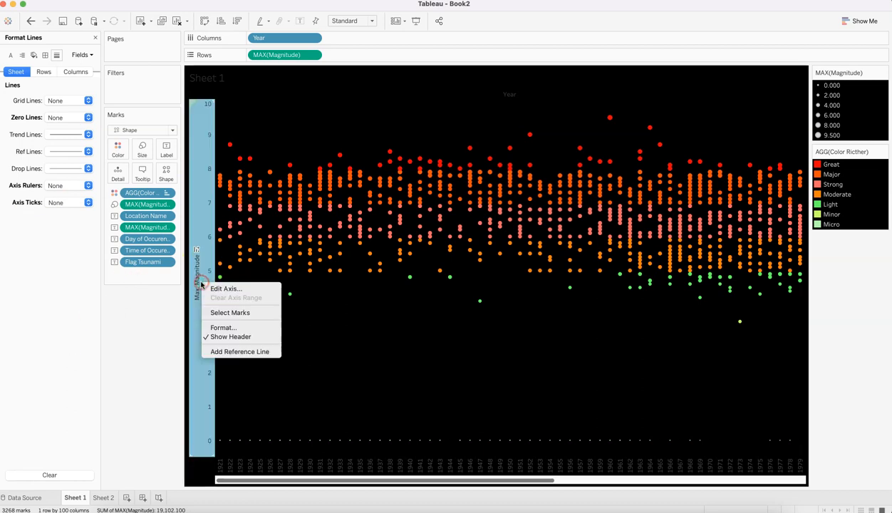
{"action": "left_click", "coordinate": [223, 328]}
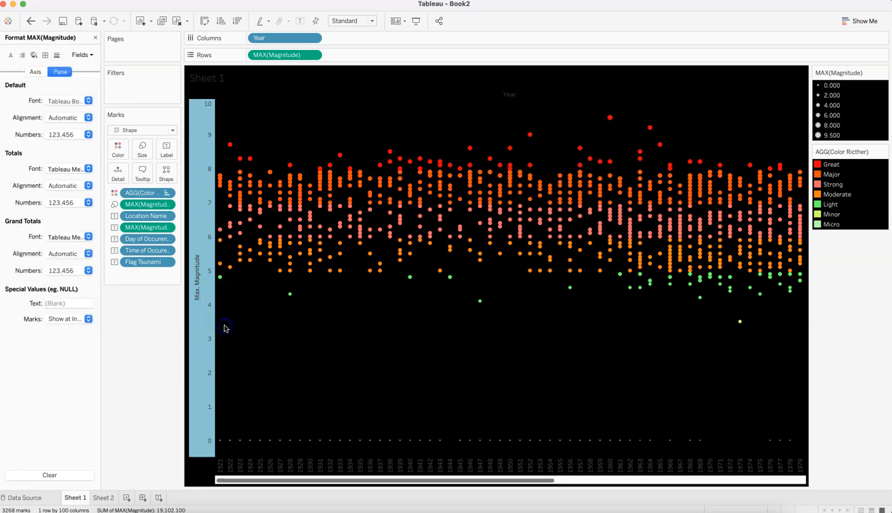
{"action": "left_click", "coordinate": [63, 100]}
{"action": "left_click", "coordinate": [61, 160]}
{"action": "left_click", "coordinate": [155, 358]}
{"action": "left_click", "coordinate": [203, 270]}
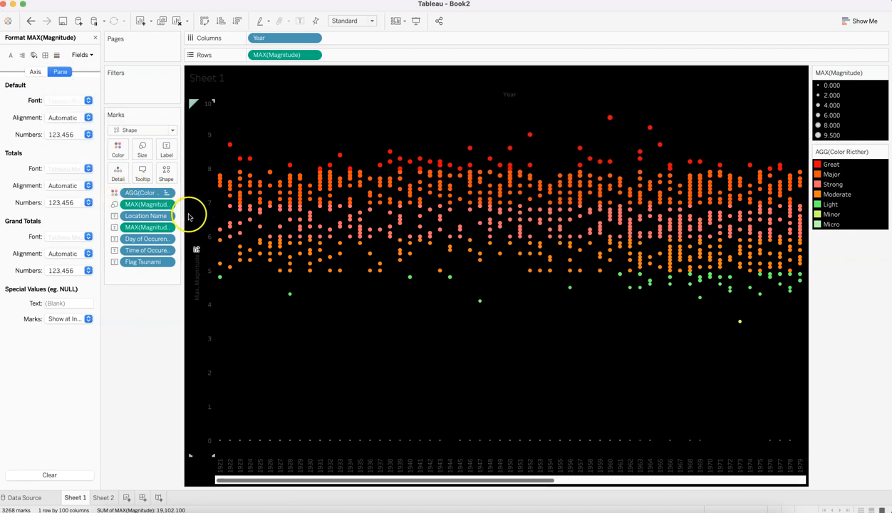
Step: Change the default pane font color of the magnitude measure to white
{"action": "right_click", "coordinate": [203, 176]}
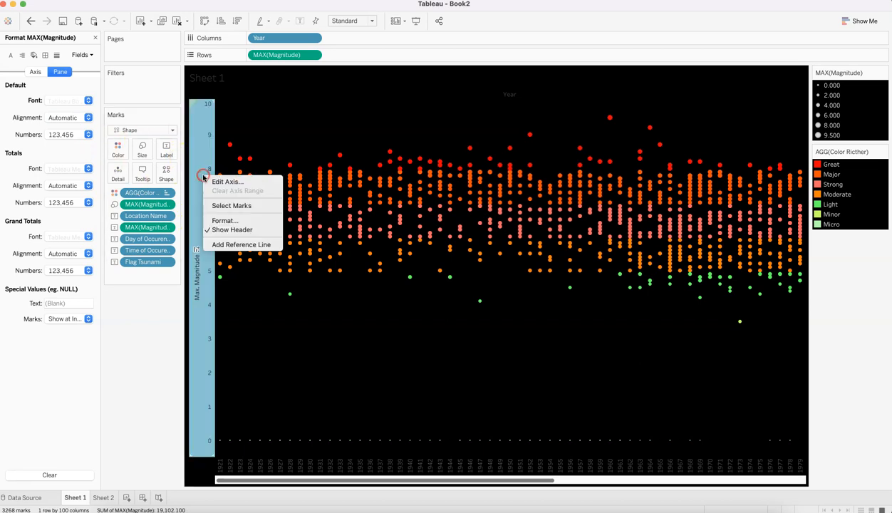
{"action": "left_click", "coordinate": [243, 220]}
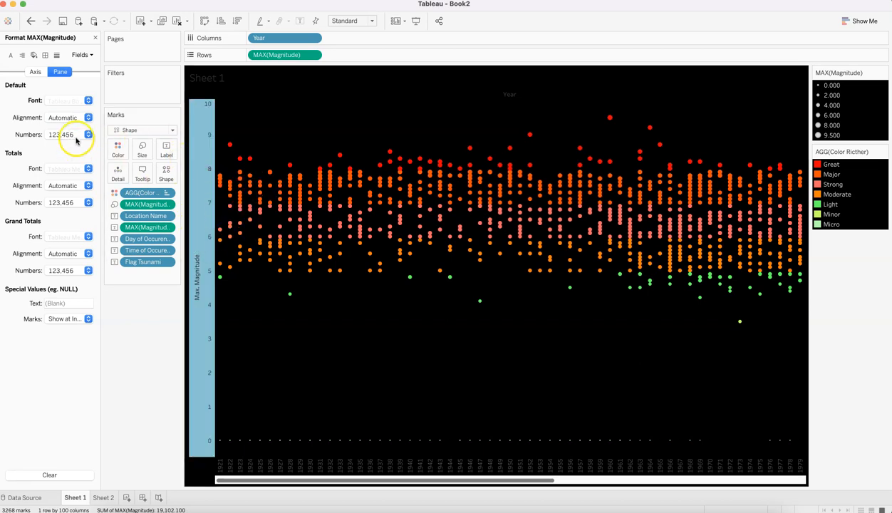
{"action": "left_click", "coordinate": [76, 138]}
{"action": "left_click", "coordinate": [63, 118]}
{"action": "left_click", "coordinate": [63, 101]}
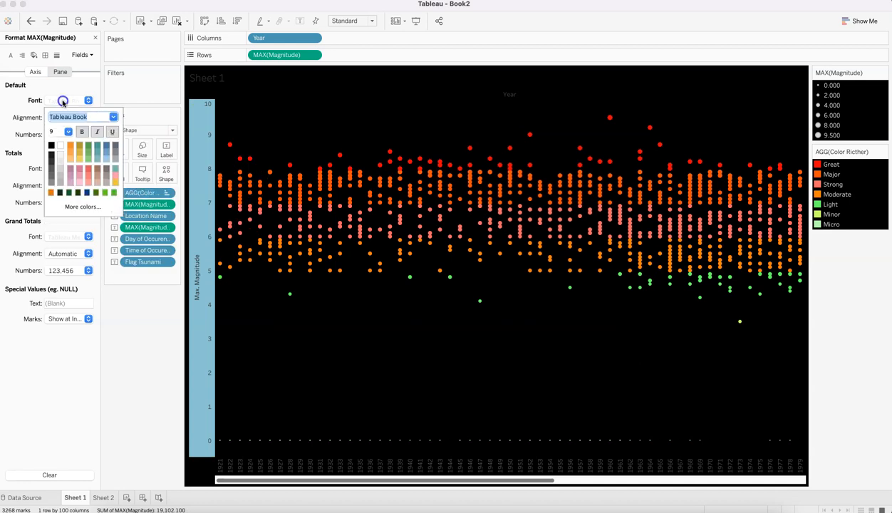
{"action": "left_click", "coordinate": [59, 144]}
{"action": "left_click", "coordinate": [146, 367]}
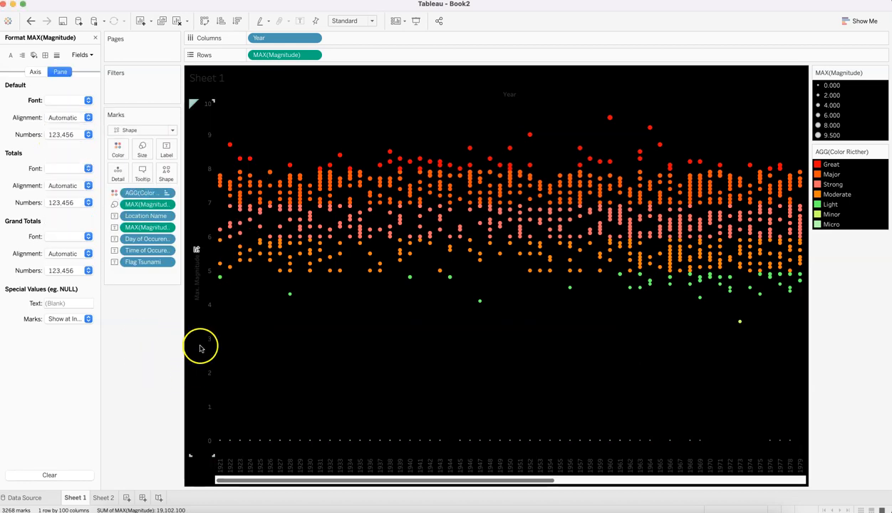
Step: Format the magnitude axis's default font as bold in a medium gray
{"action": "left_click", "coordinate": [37, 72]}
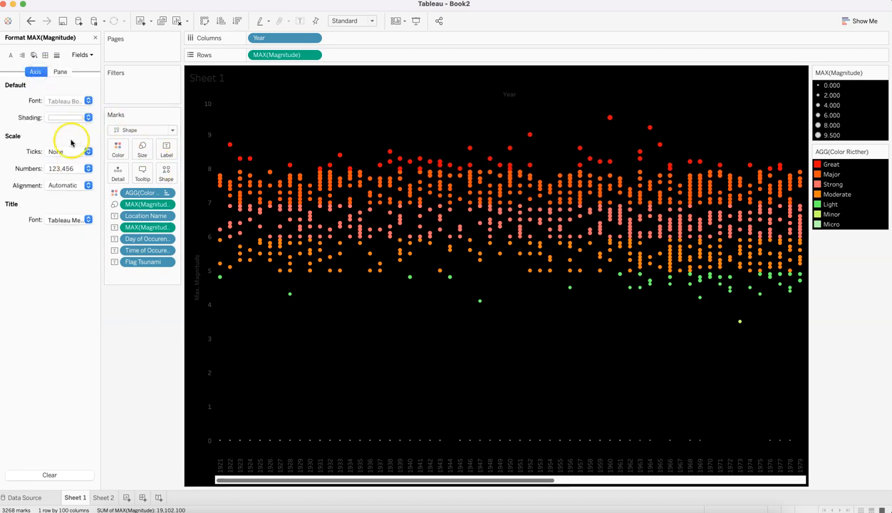
{"action": "left_click", "coordinate": [70, 101]}
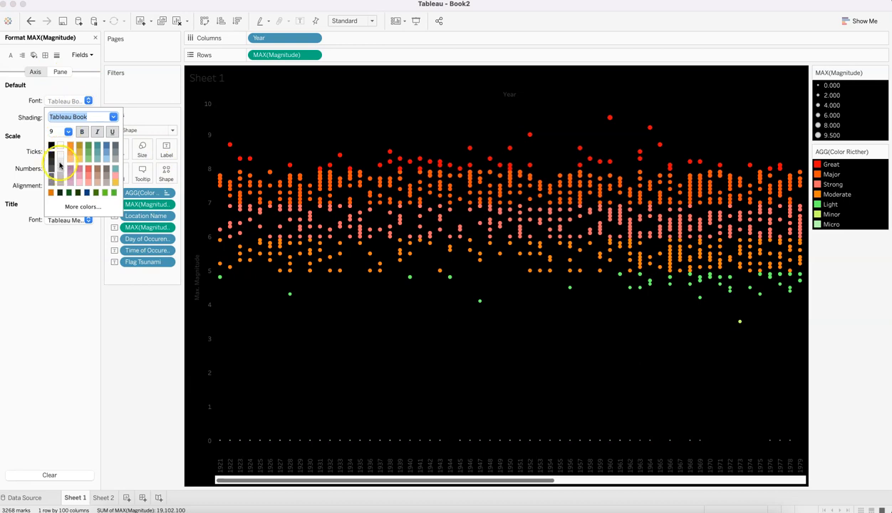
{"action": "left_click", "coordinate": [60, 160]}
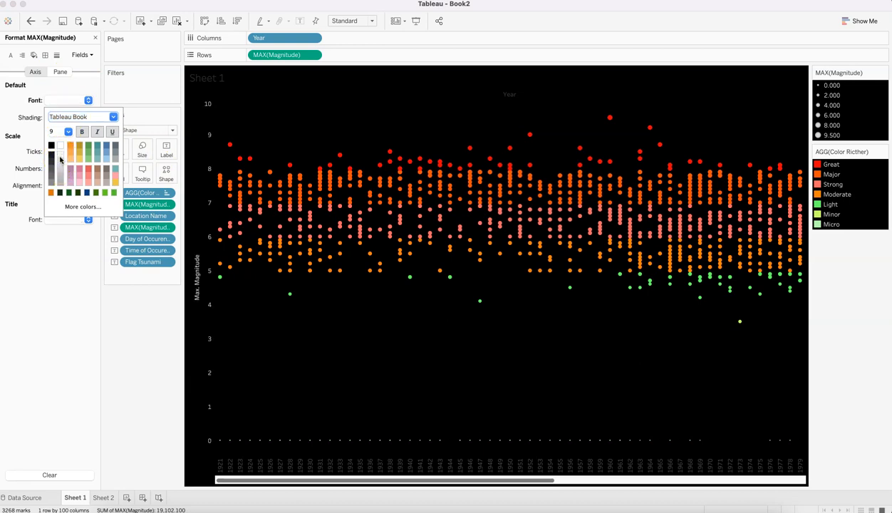
{"action": "left_click", "coordinate": [61, 172]}
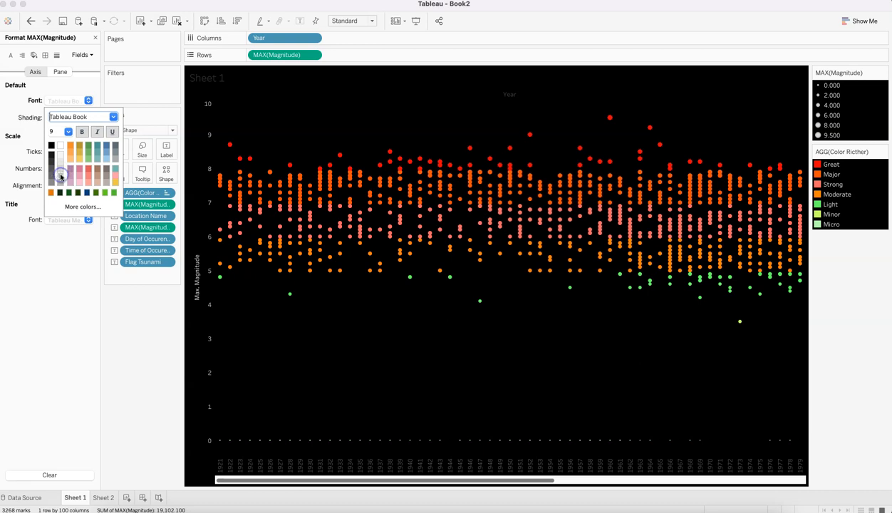
{"action": "left_click", "coordinate": [59, 180]}
{"action": "left_click", "coordinate": [81, 133]}
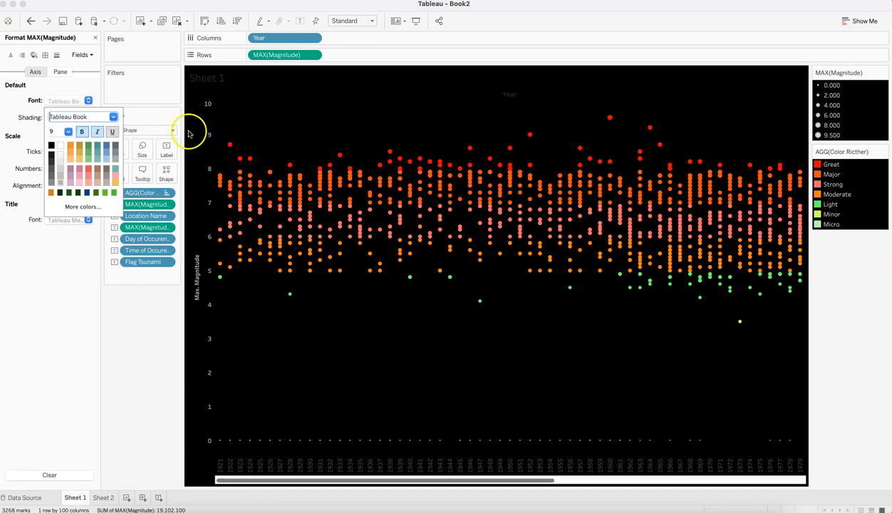
{"action": "left_click", "coordinate": [51, 185]}
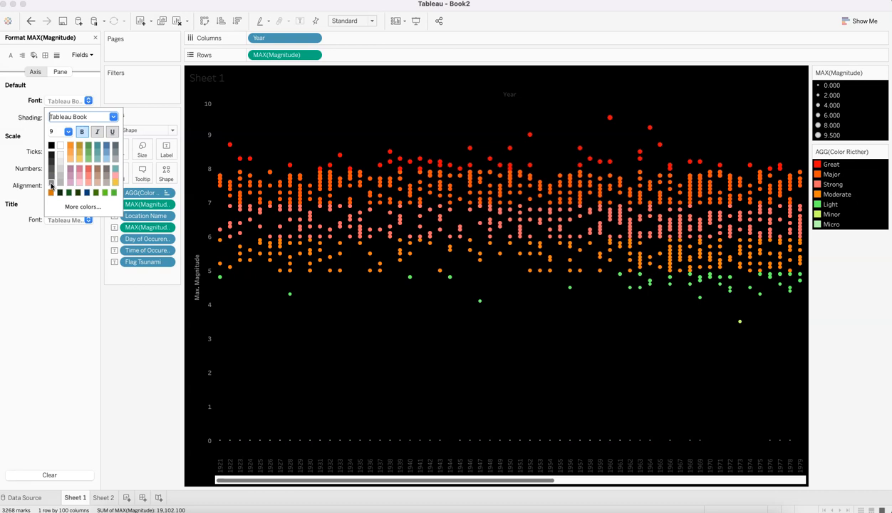
Step: Format the default header font of the year labels as bold in a medium gray
{"action": "left_click", "coordinate": [270, 465]}
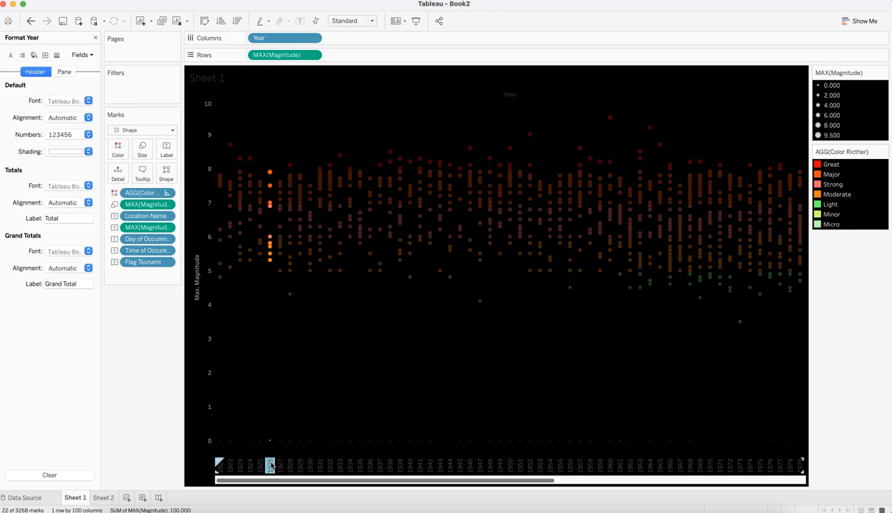
{"action": "left_click", "coordinate": [271, 465]}
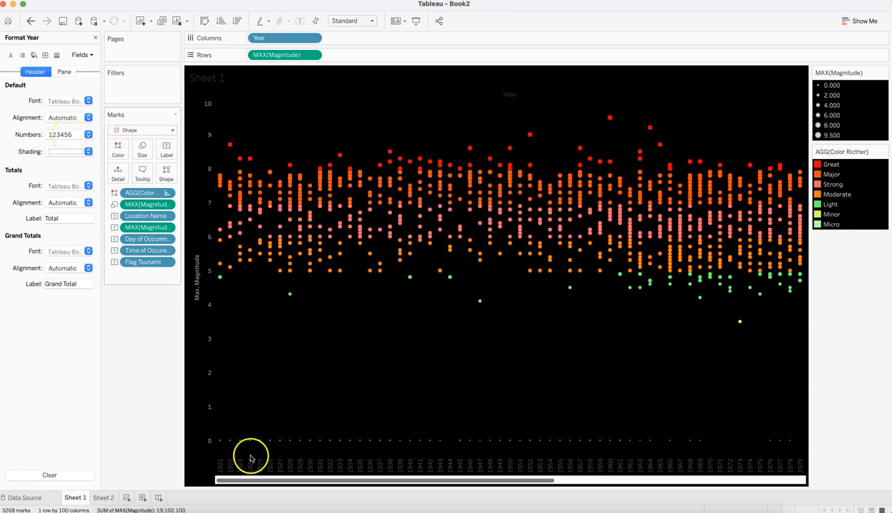
{"action": "right_click", "coordinate": [229, 465]}
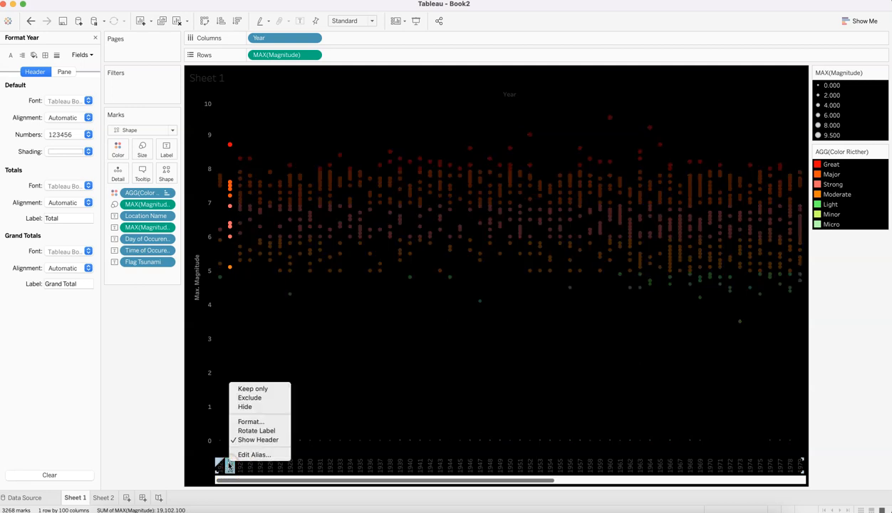
{"action": "left_click", "coordinate": [254, 431]}
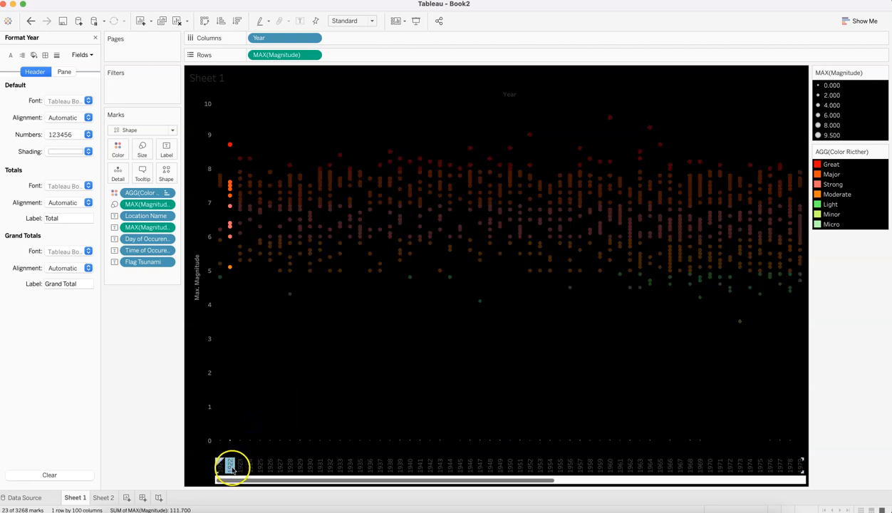
{"action": "left_click", "coordinate": [229, 465]}
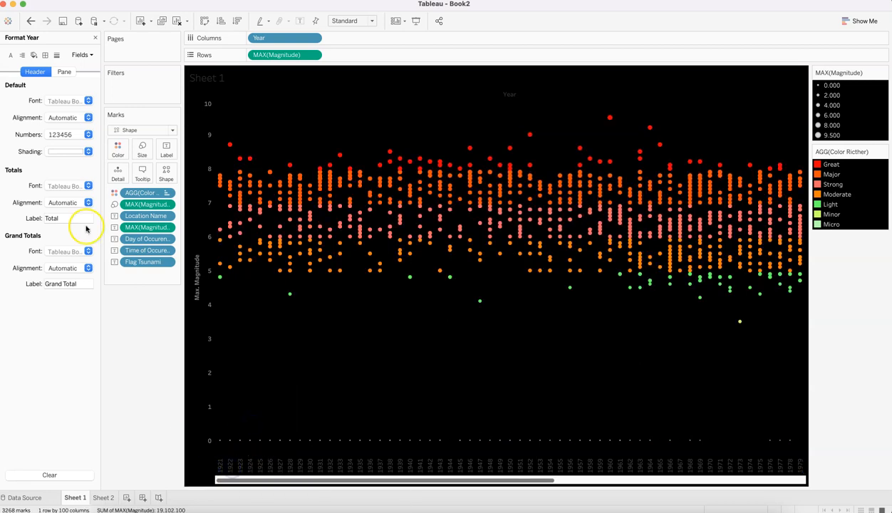
{"action": "left_click", "coordinate": [72, 102]}
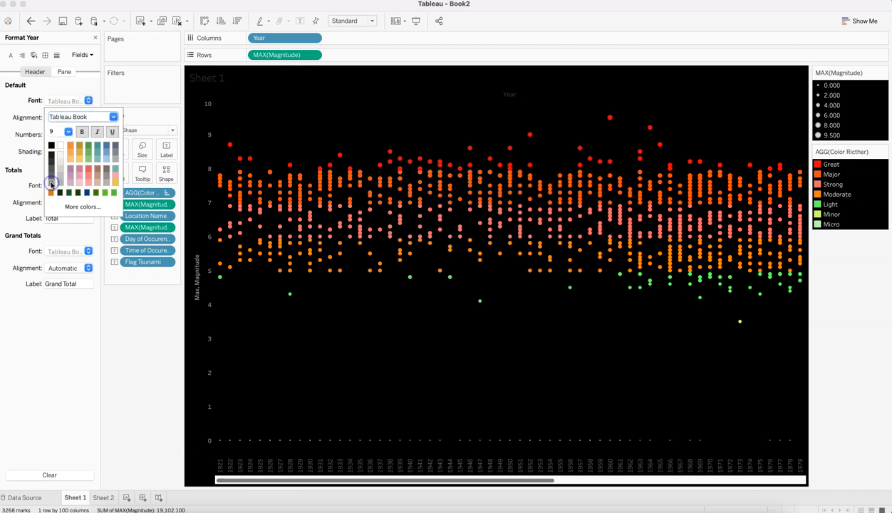
{"action": "left_click", "coordinate": [83, 134]}
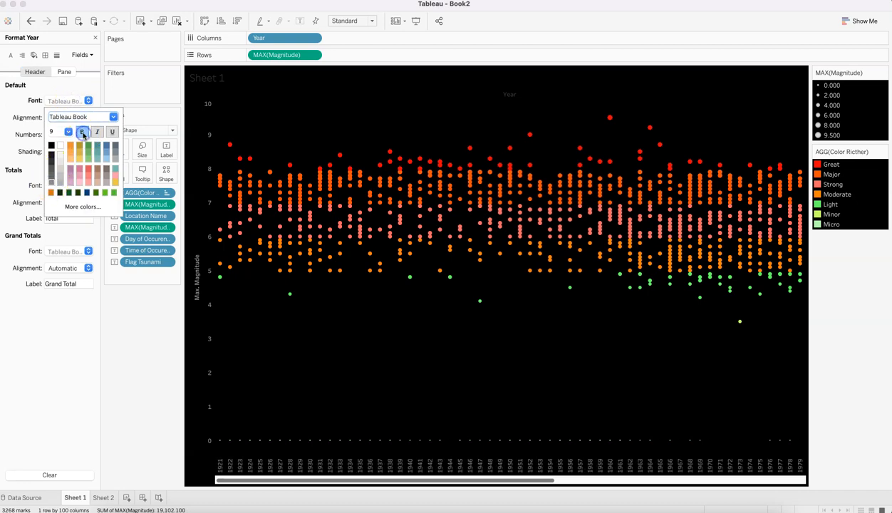
{"action": "left_click", "coordinate": [107, 413]}
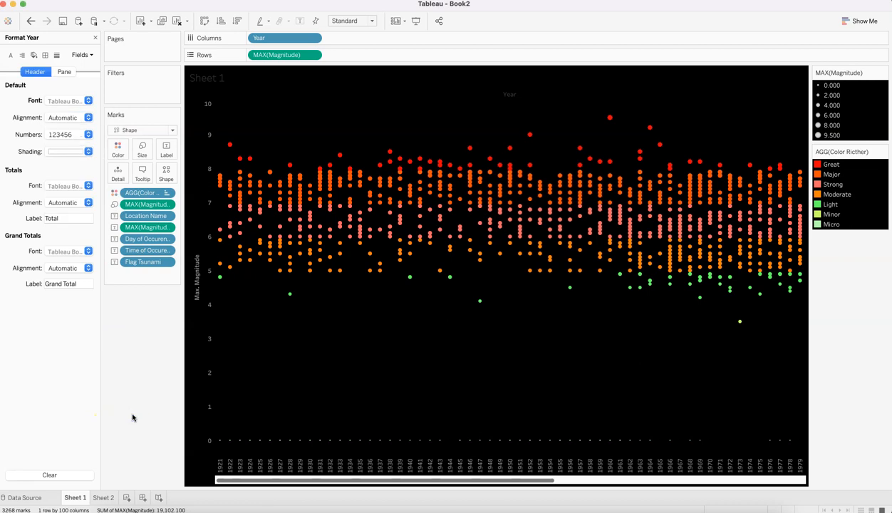
Step: Compare the chart with the finished Yearly occurences (2) sheet in the 1. Earthquakes of 100 Years workbook and examine its tooltips
{"action": "left_click", "coordinate": [567, 283]}
{"action": "left_click", "coordinate": [519, 313]}
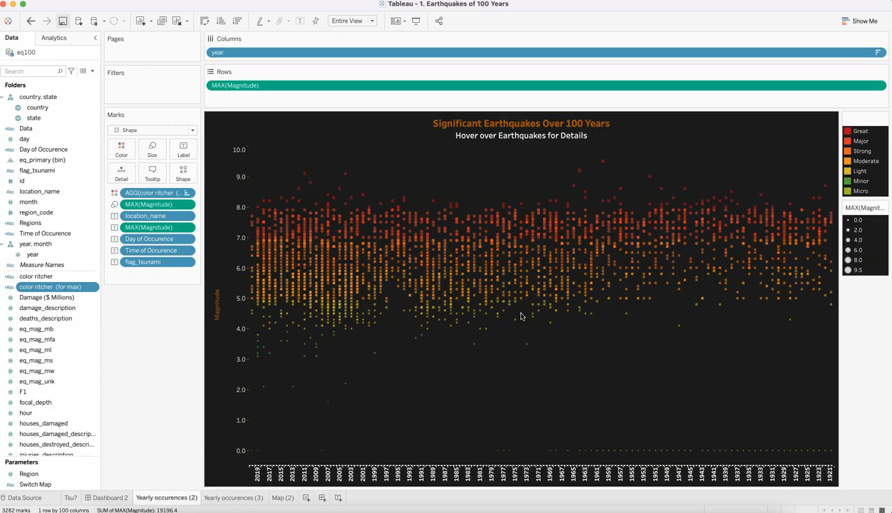
{"action": "left_click", "coordinate": [450, 261]}
{"action": "left_click", "coordinate": [398, 265]}
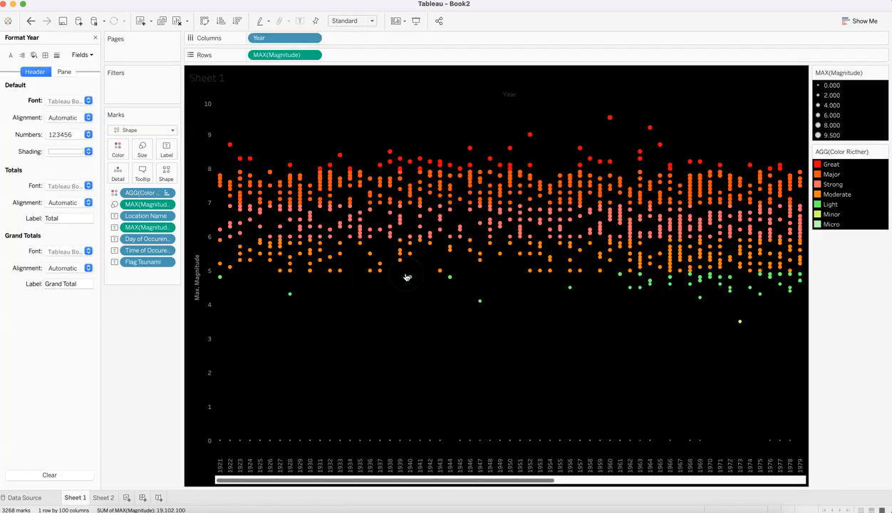
{"action": "left_click", "coordinate": [332, 364]}
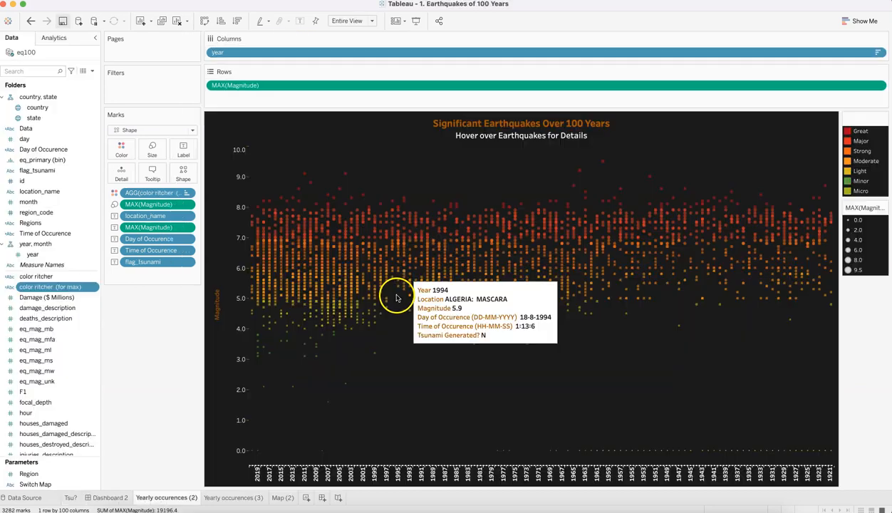
{"action": "left_click", "coordinate": [354, 293]}
{"action": "left_click", "coordinate": [342, 299]}
{"action": "left_click", "coordinate": [254, 296]}
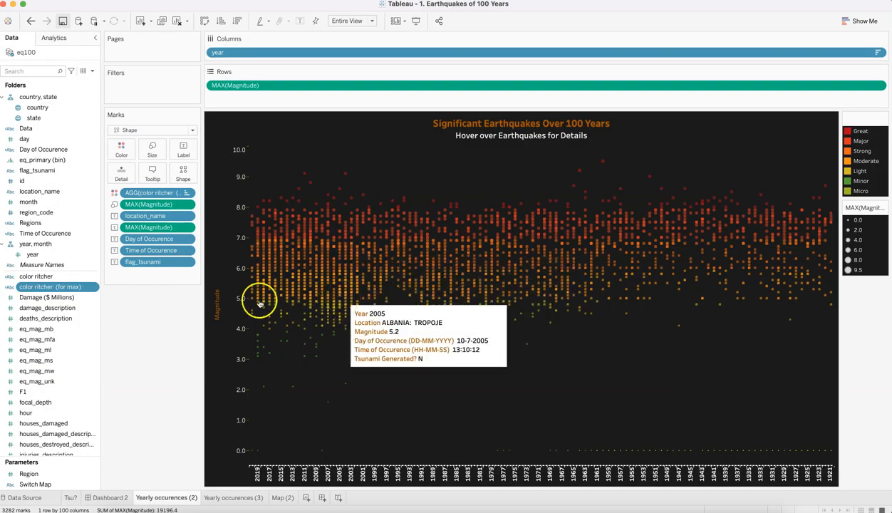
Step: Review the fields used for color, size and tooltip in the finished chart and examine the tooltips of further earthquake marks
{"action": "left_click", "coordinate": [170, 226]}
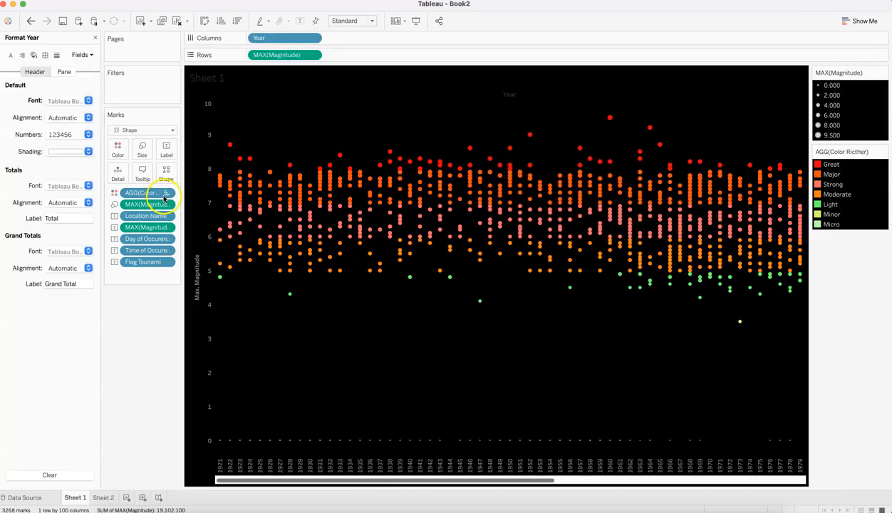
{"action": "left_click", "coordinate": [153, 194]}
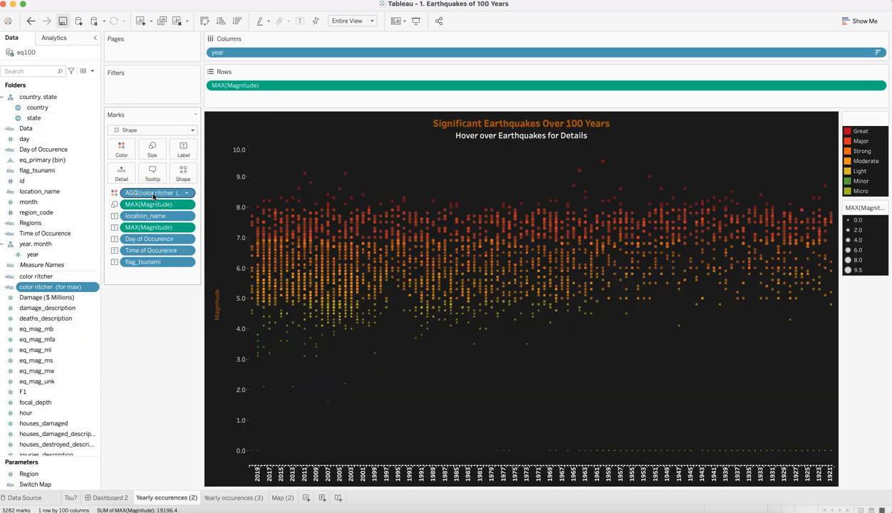
{"action": "left_click", "coordinate": [156, 206]}
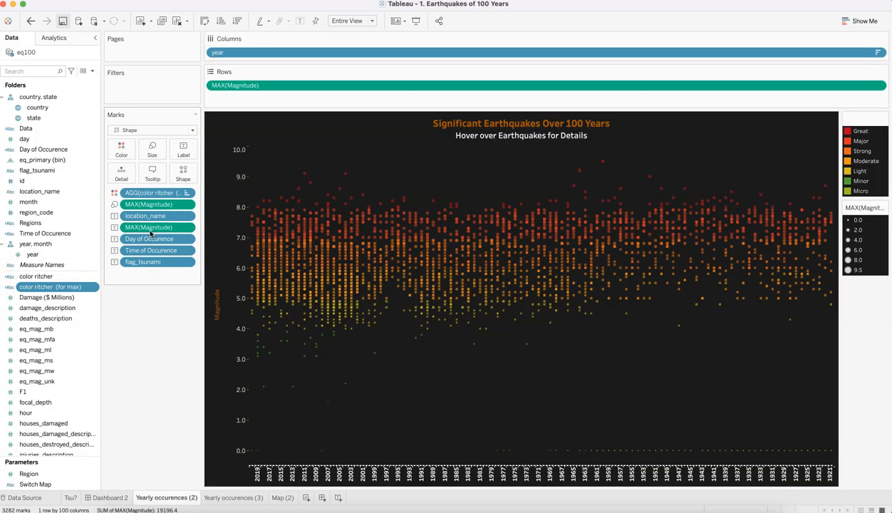
{"action": "left_click", "coordinate": [155, 239]}
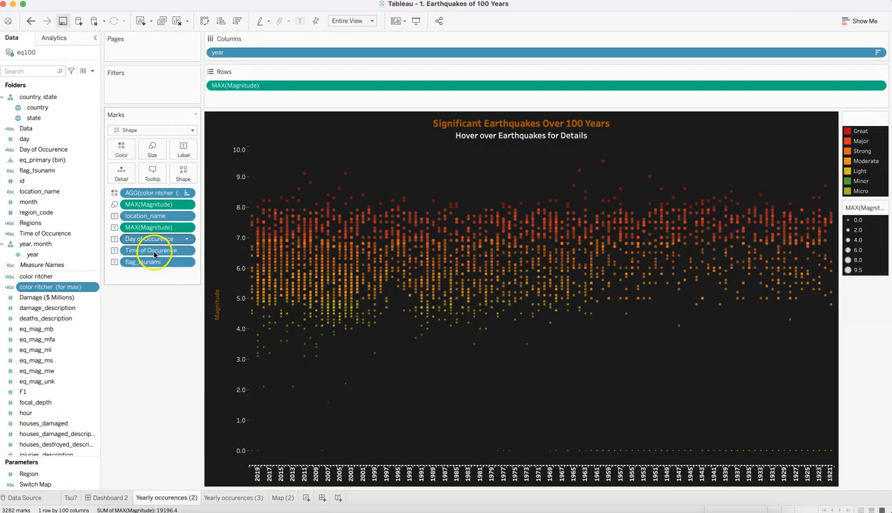
{"action": "left_click", "coordinate": [155, 262]}
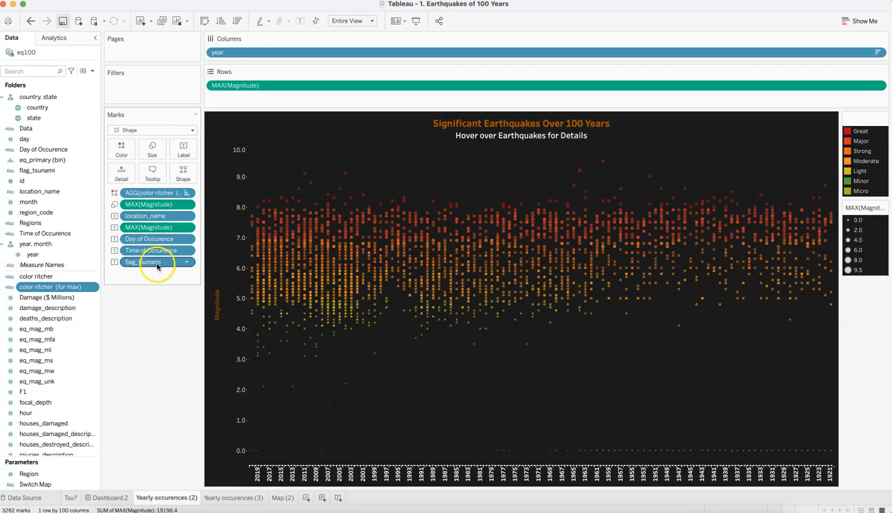
{"action": "left_click", "coordinate": [398, 397]}
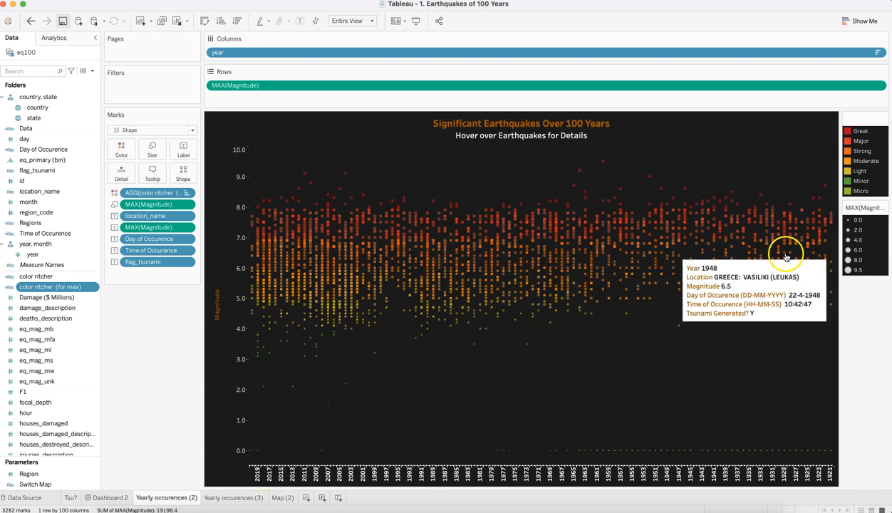
{"action": "mouse_move", "coordinate": [817, 267]}
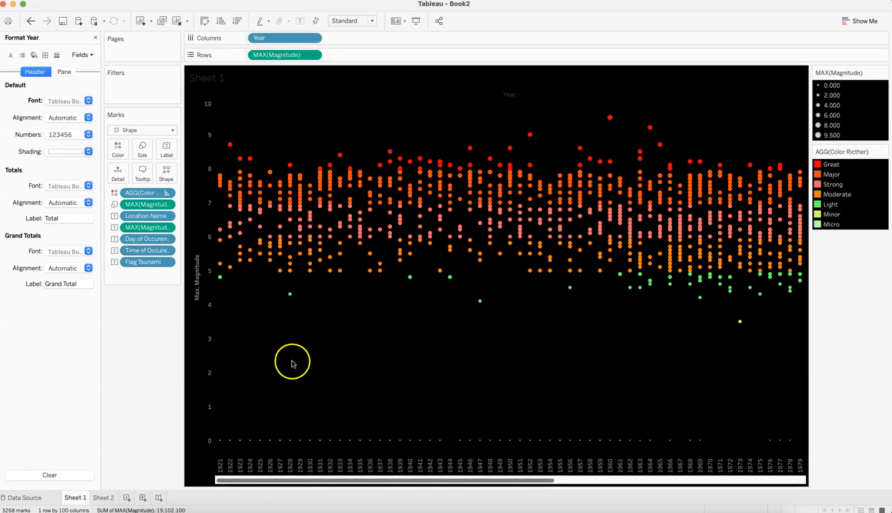
{"action": "left_click", "coordinate": [221, 466]}
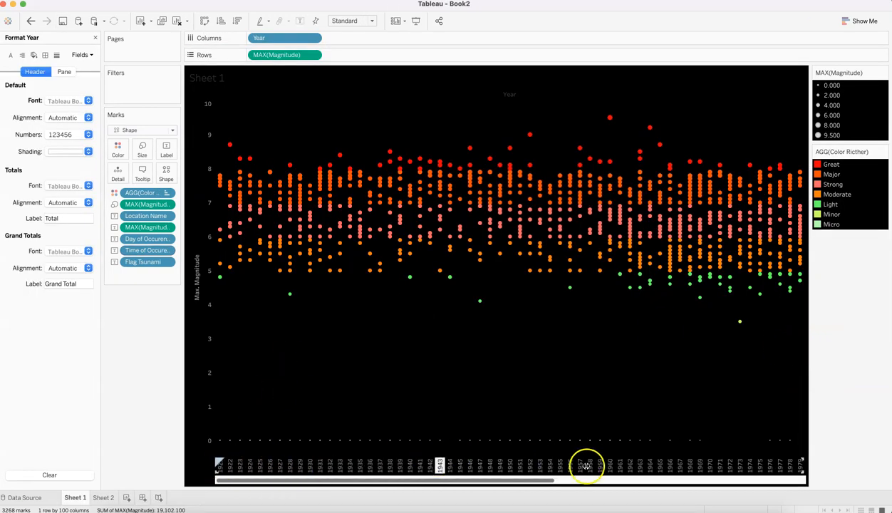
{"action": "left_click", "coordinate": [779, 465]}
{"action": "left_click", "coordinate": [789, 392]}
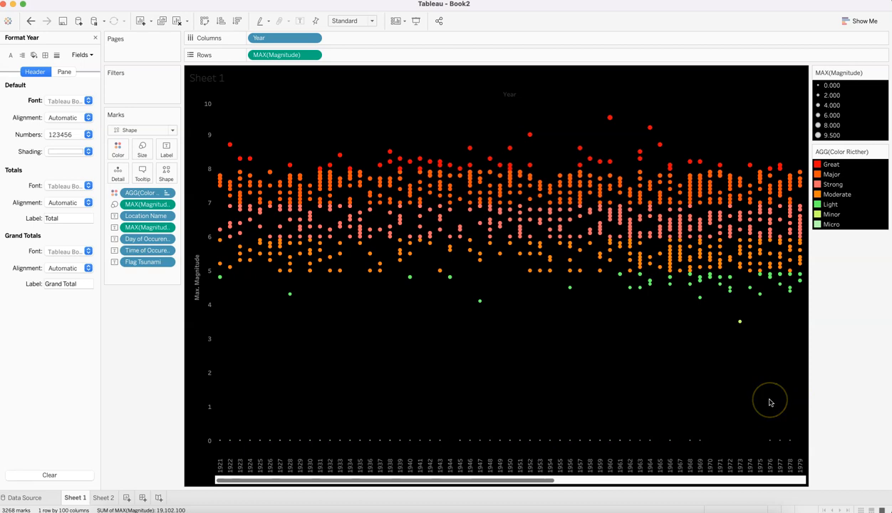
Step: Reduce the size of the earthquake marks slightly
{"action": "left_click", "coordinate": [141, 148]}
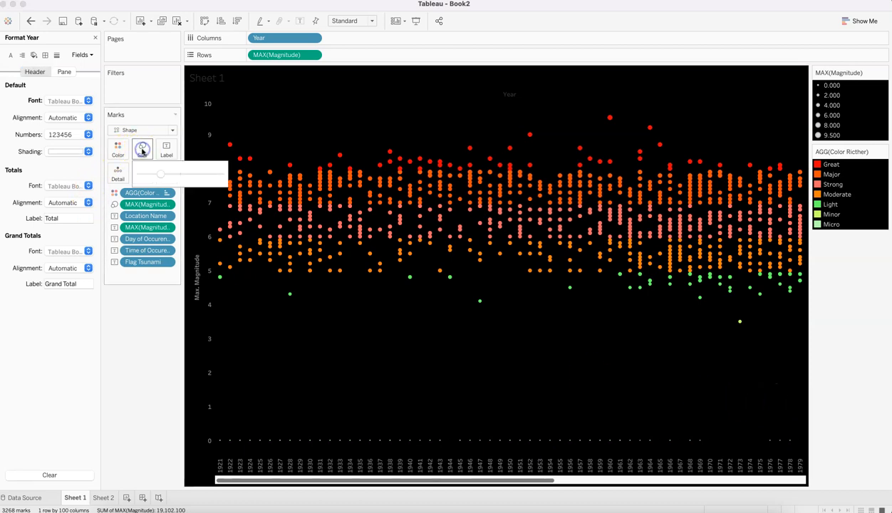
{"action": "left_click_drag", "start_coordinate": [162, 175], "coordinate": [154, 177]}
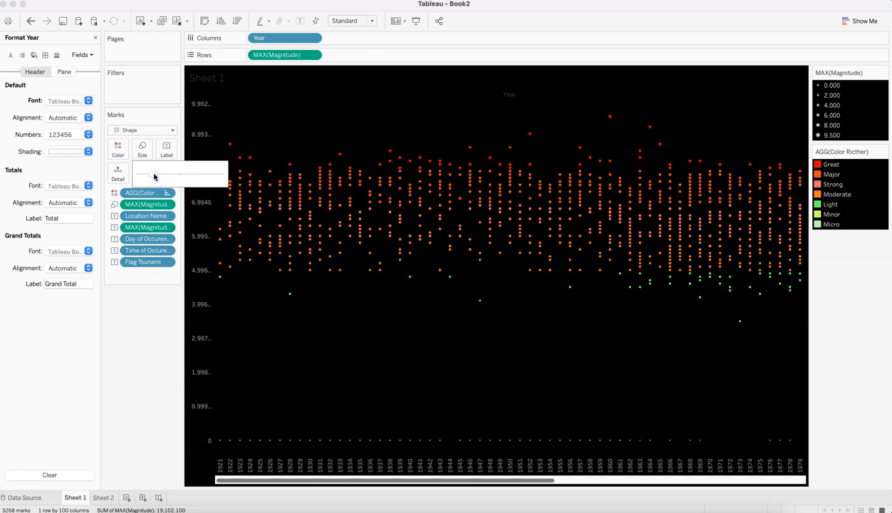
{"action": "left_click", "coordinate": [151, 331]}
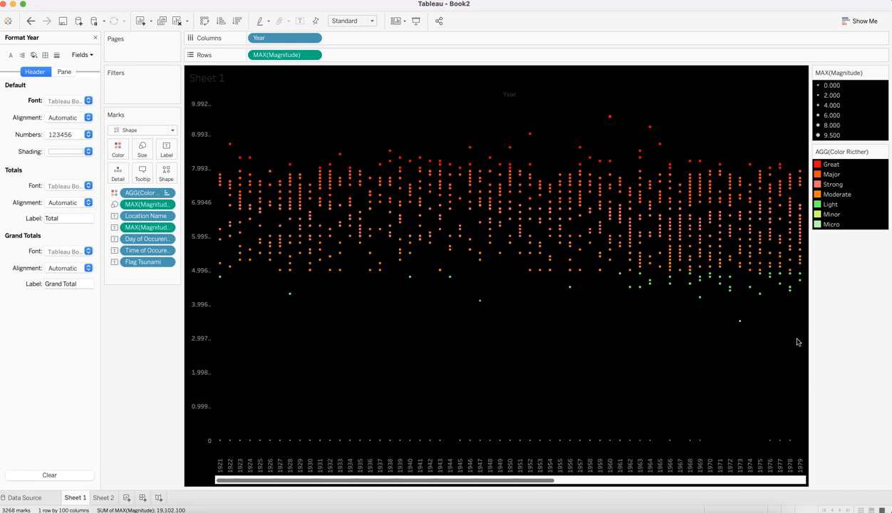
Step: Copy the full two-line title of the Yearly occurences (2) sheet from the 1. Earthquakes of 100 Years workbook
{"action": "double_click", "coordinate": [234, 83]}
{"action": "left_click", "coordinate": [343, 226]}
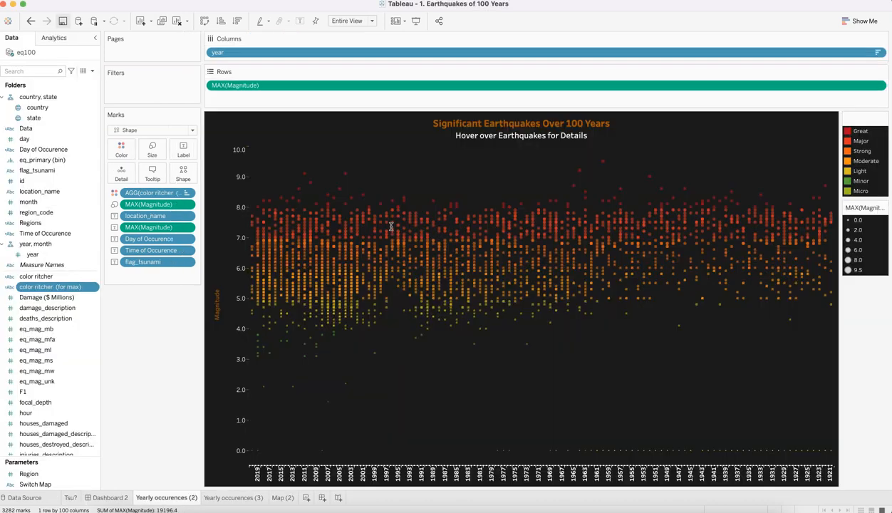
{"action": "left_click", "coordinate": [488, 134]}
{"action": "double_click", "coordinate": [488, 133]}
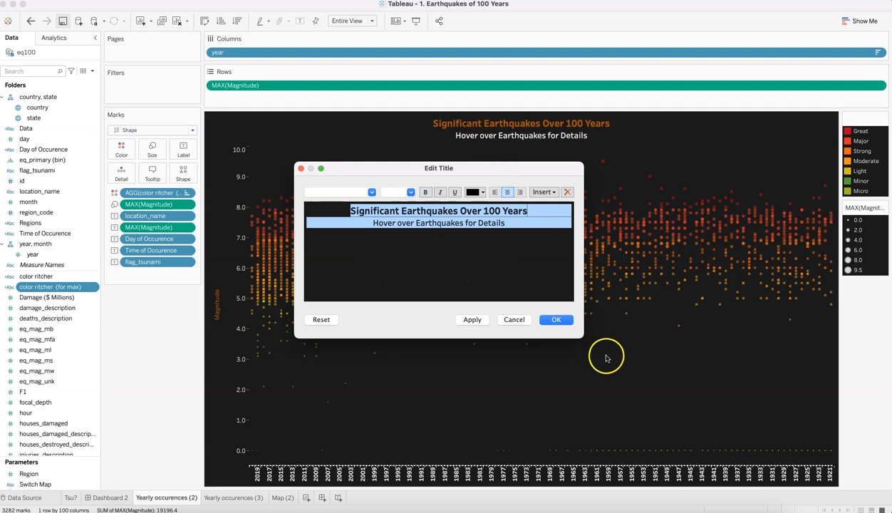
{"action": "left_click", "coordinate": [557, 319]}
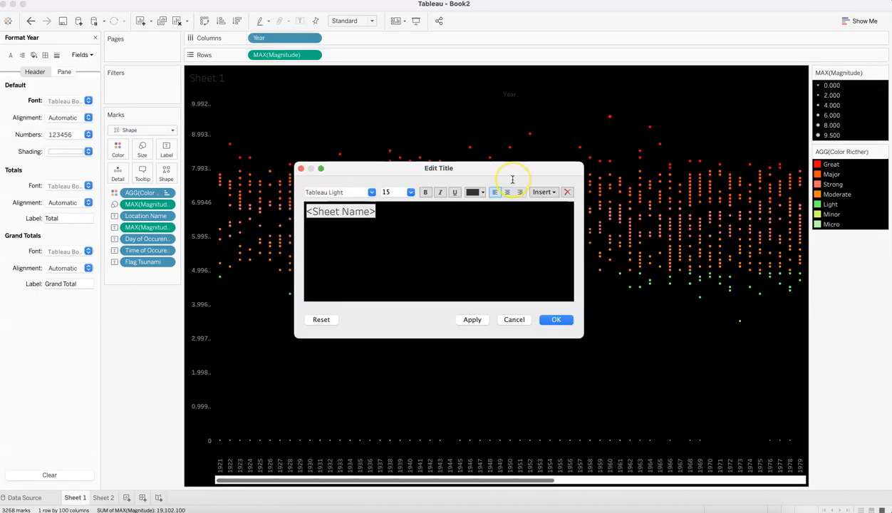
Step: Replace Sheet 1's title in Book2 with the centered lines "Significant Earthquakes Over 100 Years" and "Hover over Earthquakes for Details", removing the sheet name placeholder
{"action": "type", "text": "Significant Earthquakes Over 100 Years"}
{"action": "left_click_drag", "start_coordinate": [494, 241], "coordinate": [429, 240]}
{"action": "left_click", "coordinate": [388, 249]}
{"action": "key", "text": "BackSpace"}
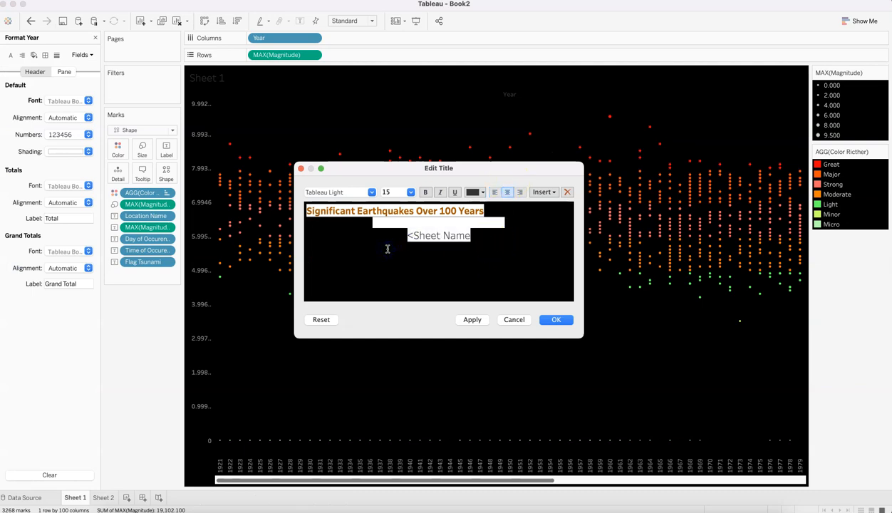
{"action": "key", "text": "super+a"}
{"action": "left_click", "coordinate": [509, 192]}
{"action": "left_click", "coordinate": [487, 239]}
{"action": "key", "text": "shift+super+Left"}
{"action": "key", "text": "BackSpace"}
{"action": "left_click", "coordinate": [472, 320]}
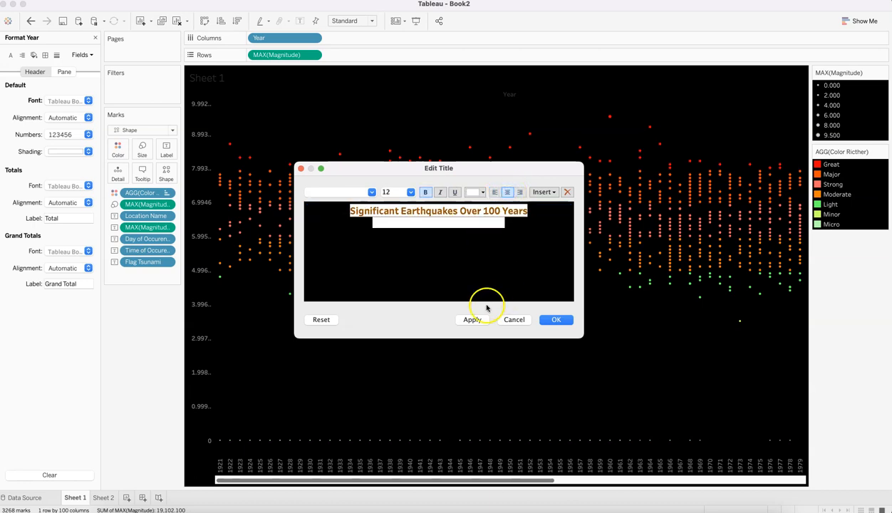
{"action": "left_click", "coordinate": [559, 319]}
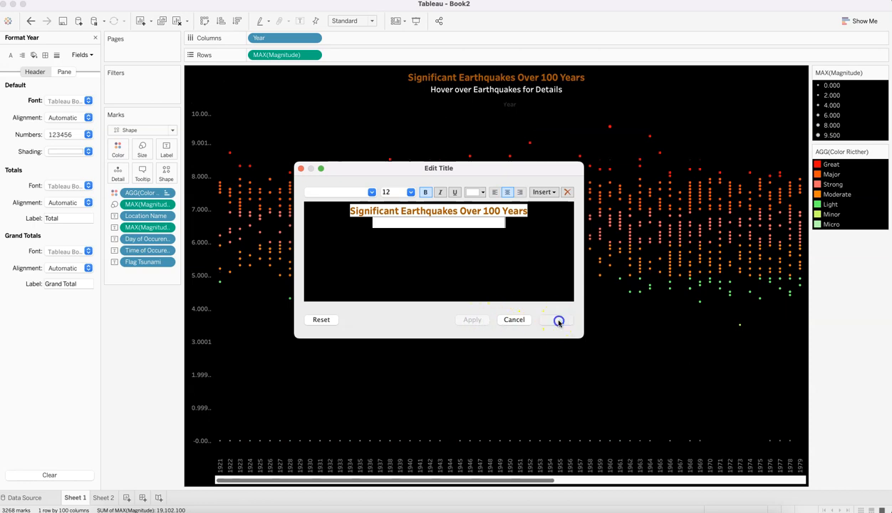
Step: Hide the Year field label for columns and fit the chart to Entire View
{"action": "right_click", "coordinate": [509, 107]}
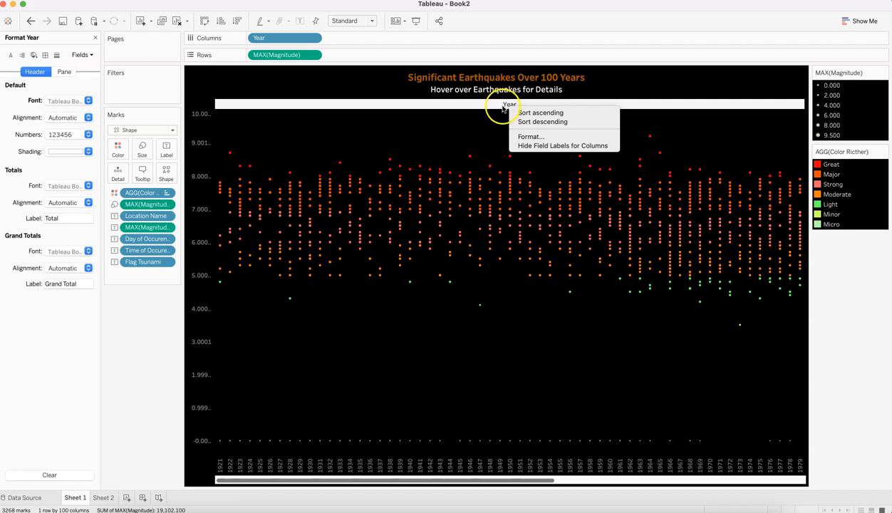
{"action": "left_click", "coordinate": [542, 145]}
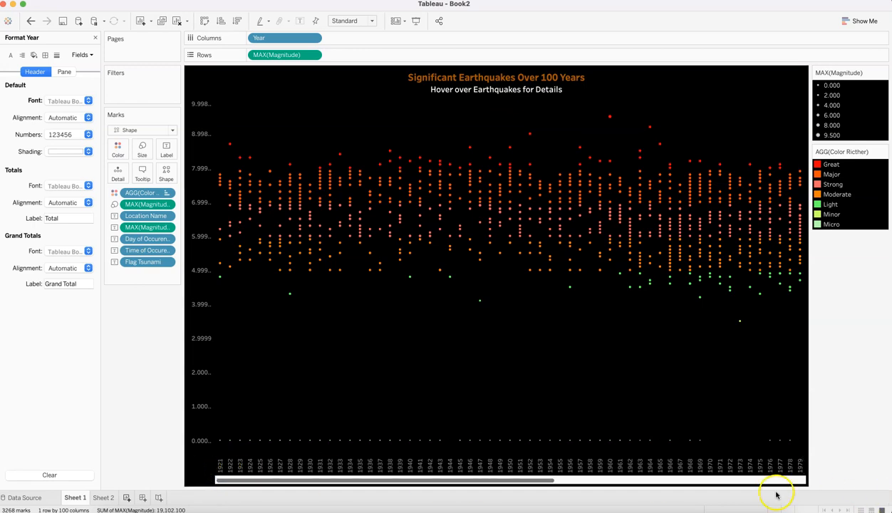
{"action": "left_click_drag", "start_coordinate": [544, 491], "coordinate": [827, 505]}
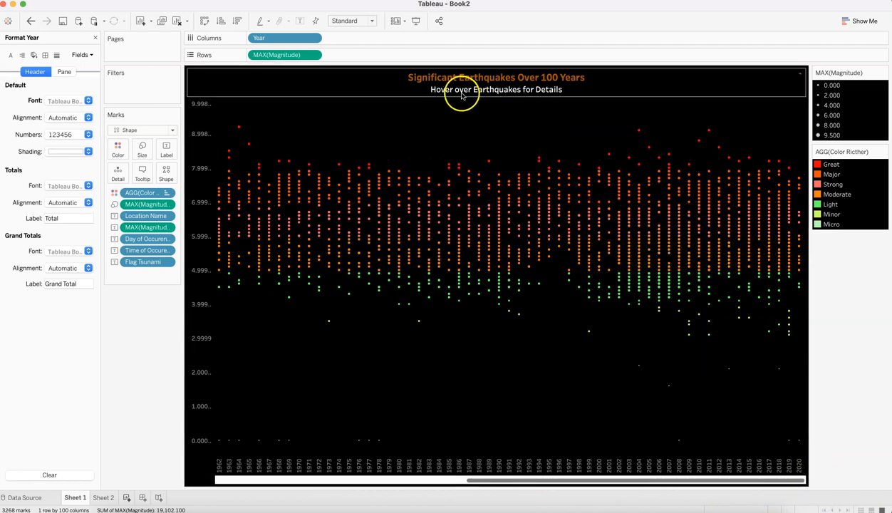
{"action": "mouse_move", "coordinate": [457, 183]}
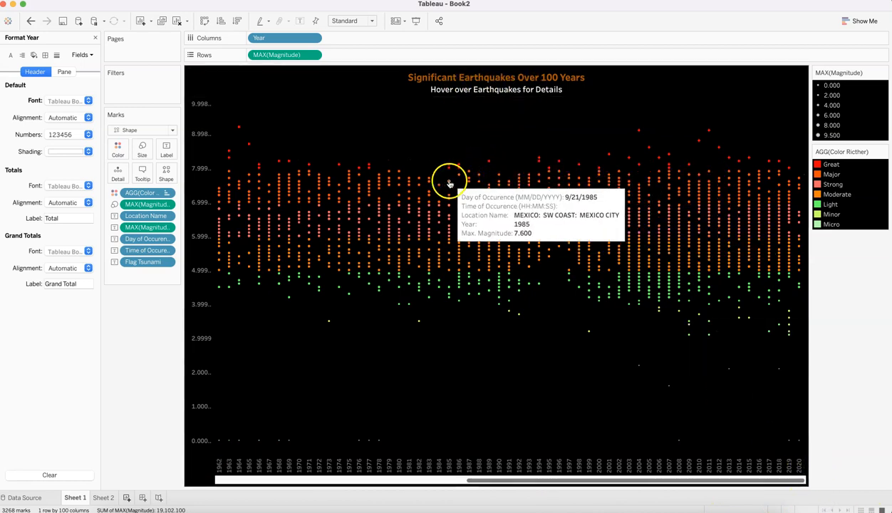
{"action": "mouse_move", "coordinate": [452, 255]}
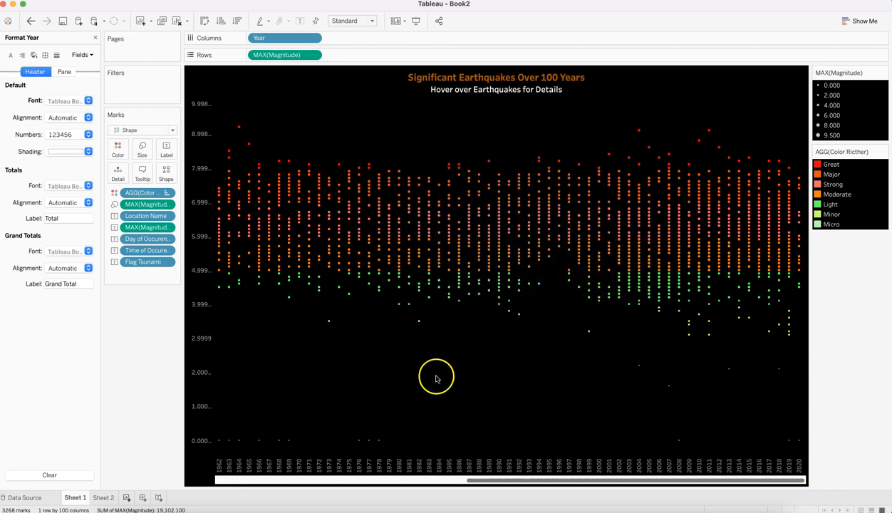
{"action": "left_click_drag", "start_coordinate": [483, 484], "coordinate": [171, 471]}
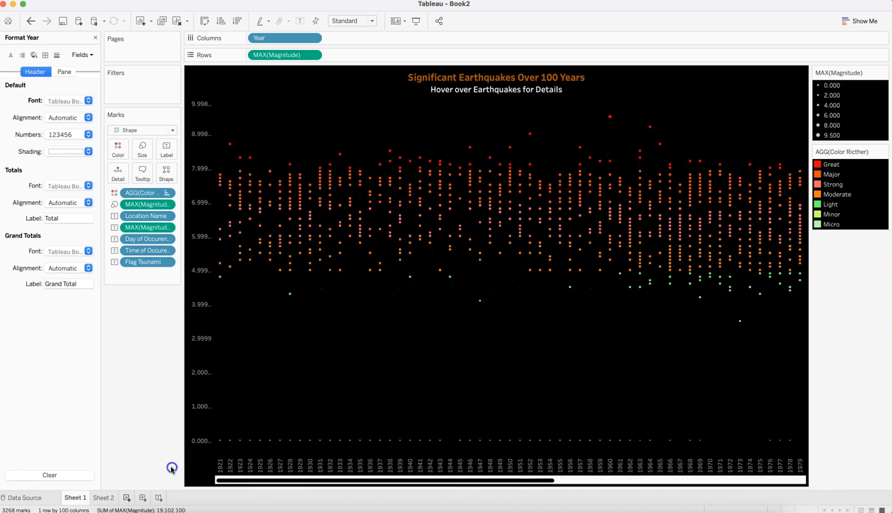
{"action": "left_click", "coordinate": [350, 22]}
{"action": "left_click", "coordinate": [357, 55]}
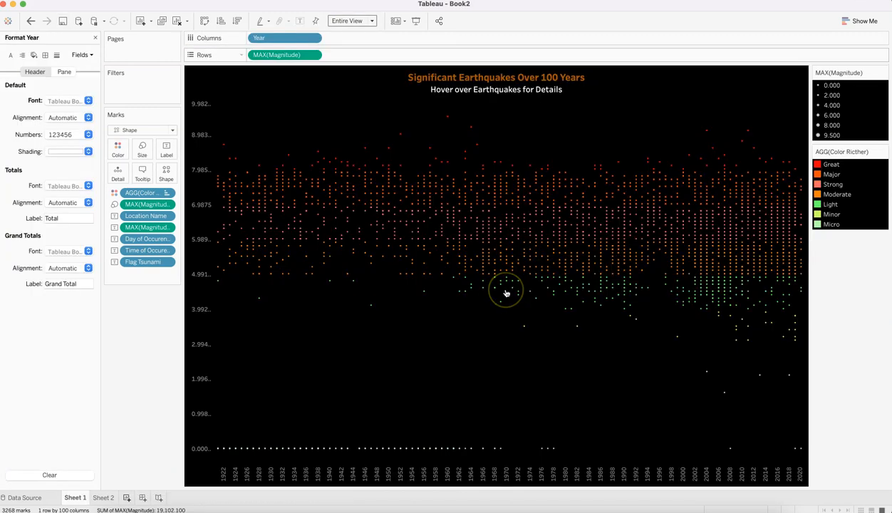
Step: Hide the MAX(Magnitude) size legend and the Color Ricther color legend
{"action": "left_click", "coordinate": [884, 74]}
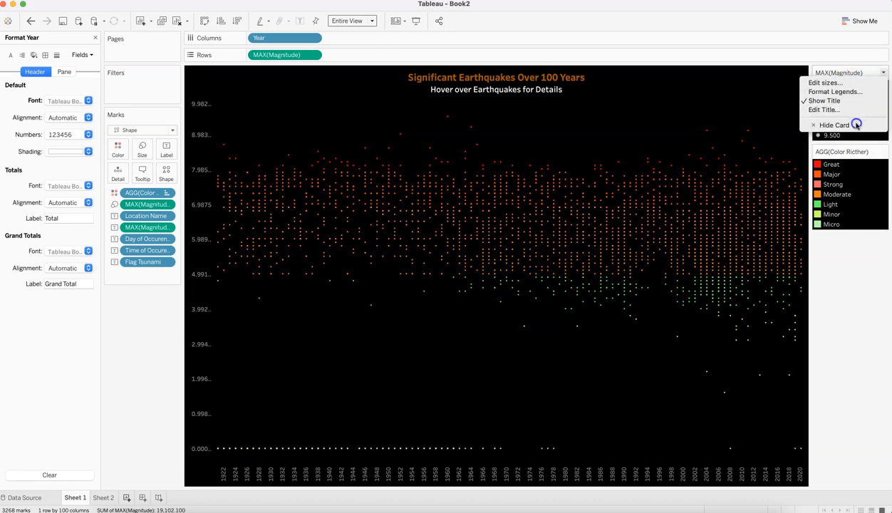
{"action": "left_click", "coordinate": [857, 126]}
{"action": "left_click", "coordinate": [884, 73]}
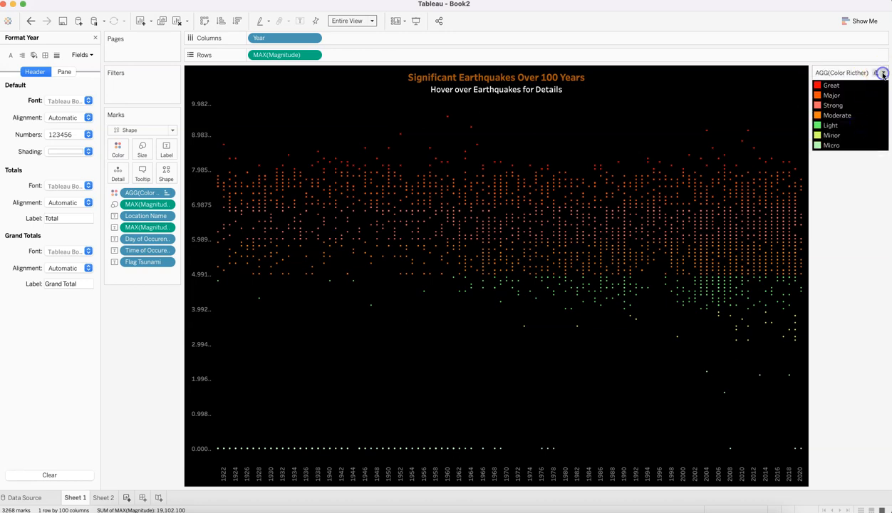
{"action": "left_click", "coordinate": [855, 159]}
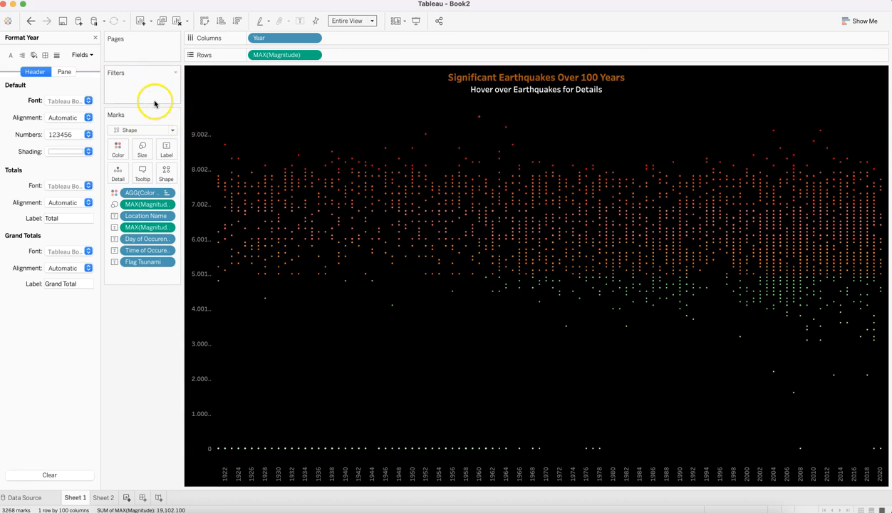
Step: Save the workbook as Earthquake_yt in Tableau Workbook (*.twb) format
{"action": "left_click", "coordinate": [63, 22]}
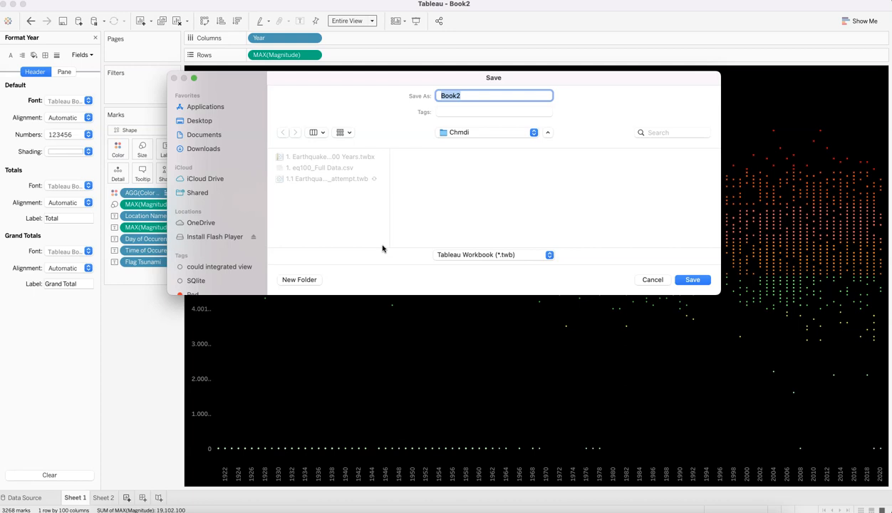
{"action": "type", "text": "Earthquake_yt"}
{"action": "left_click", "coordinate": [609, 298]}
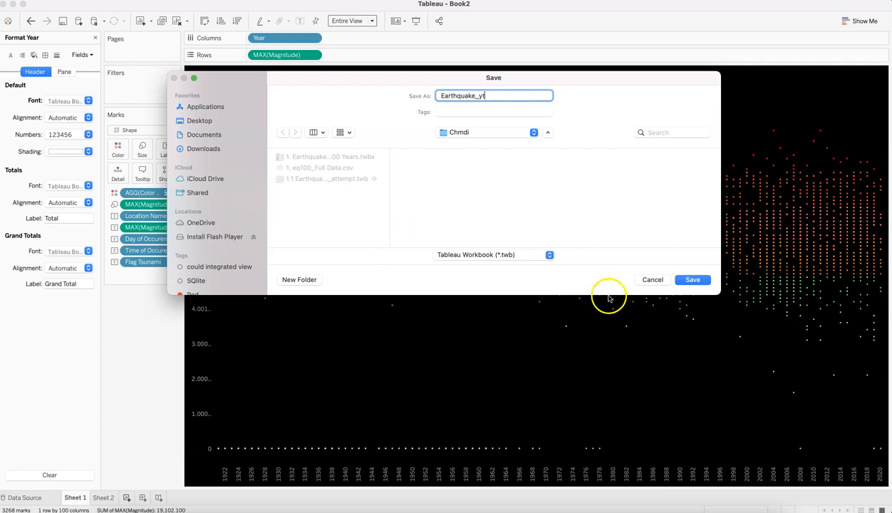
{"action": "left_click", "coordinate": [692, 284]}
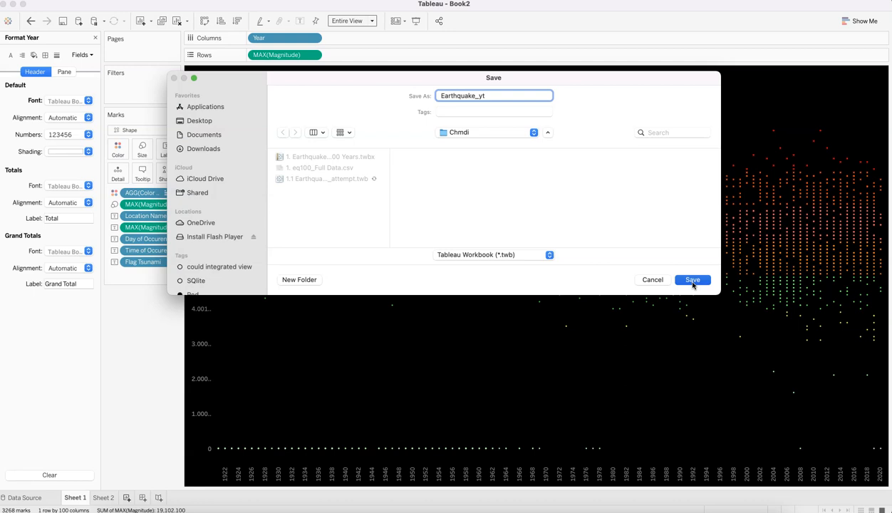